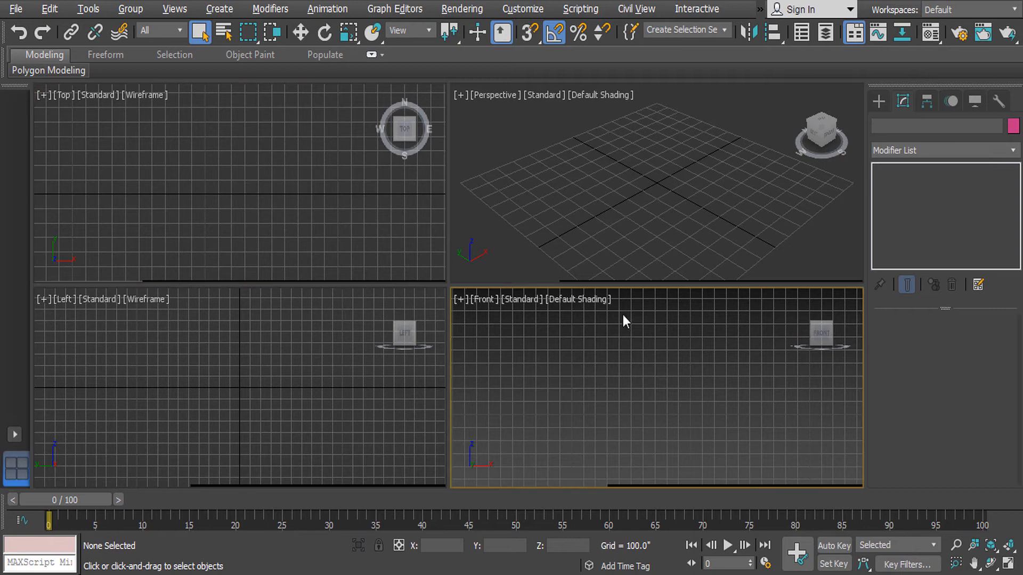
Reset the scene to an empty default four-view layout and confirm the reset
key("alt+w")
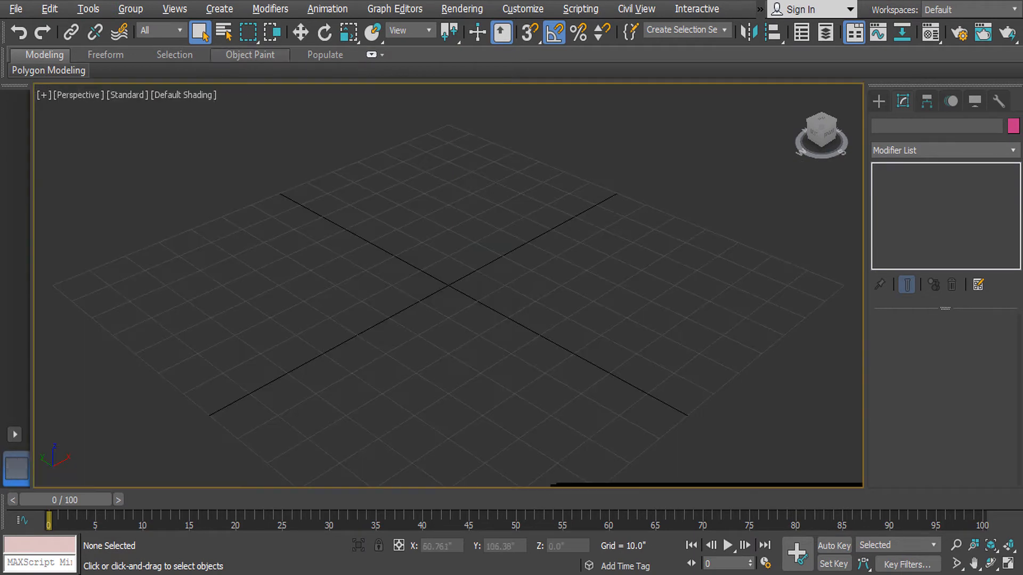
left_click(14, 11)
left_click(36, 57)
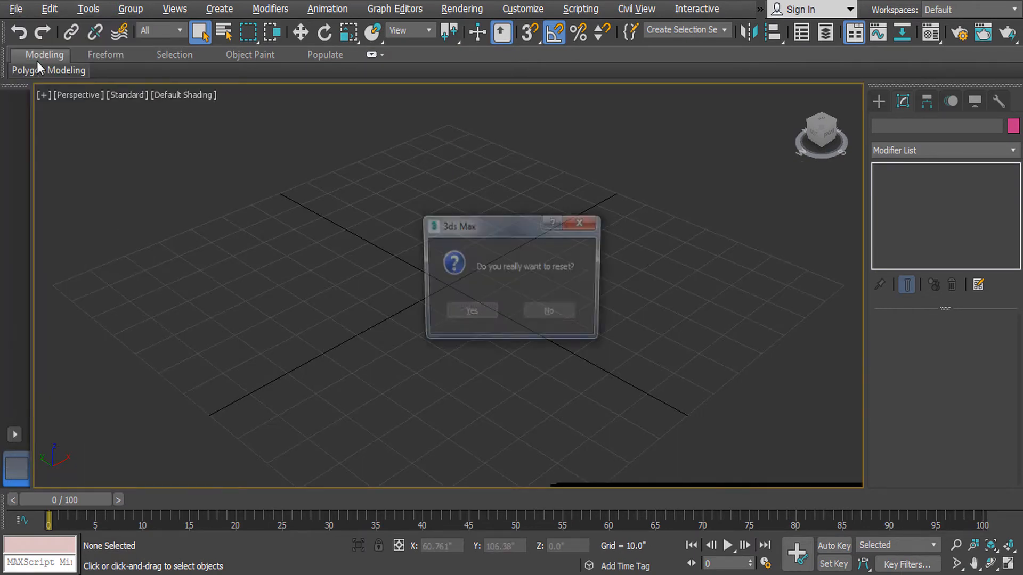
left_click(478, 309)
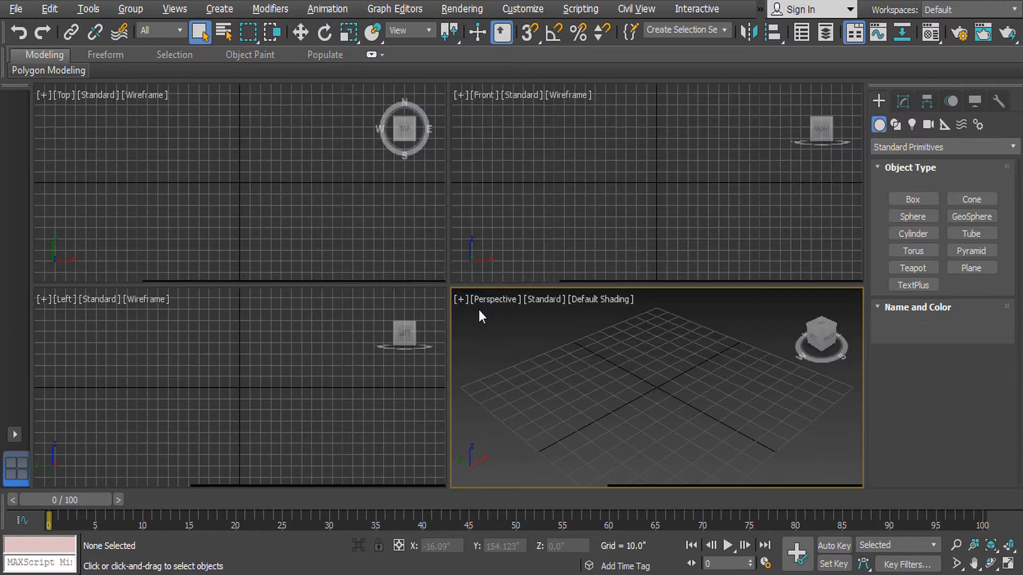
Examine the Compound Objects category among the geometry types, along with the Modify panel and the viewport layout
left_click(369, 226)
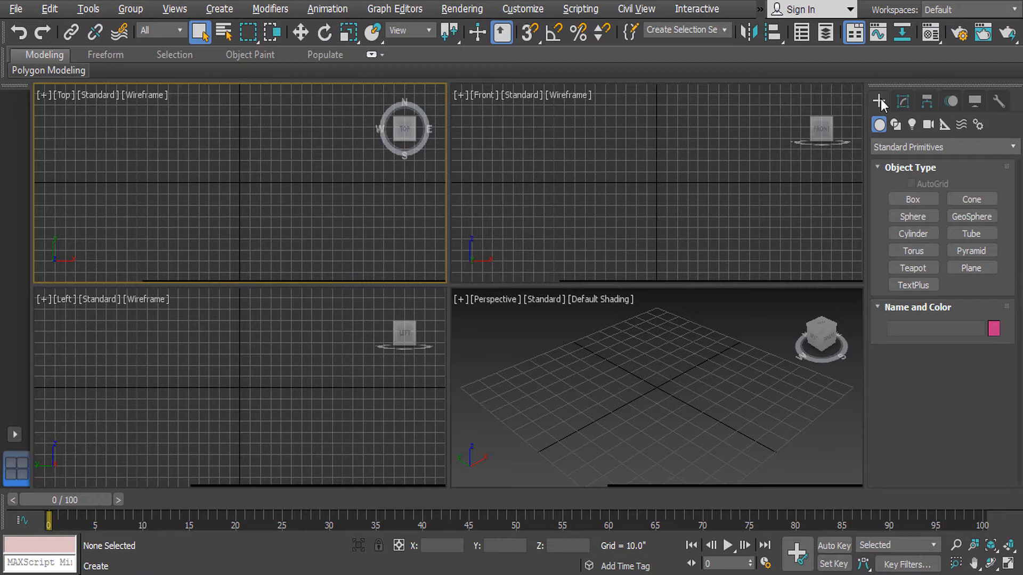
left_click(888, 146)
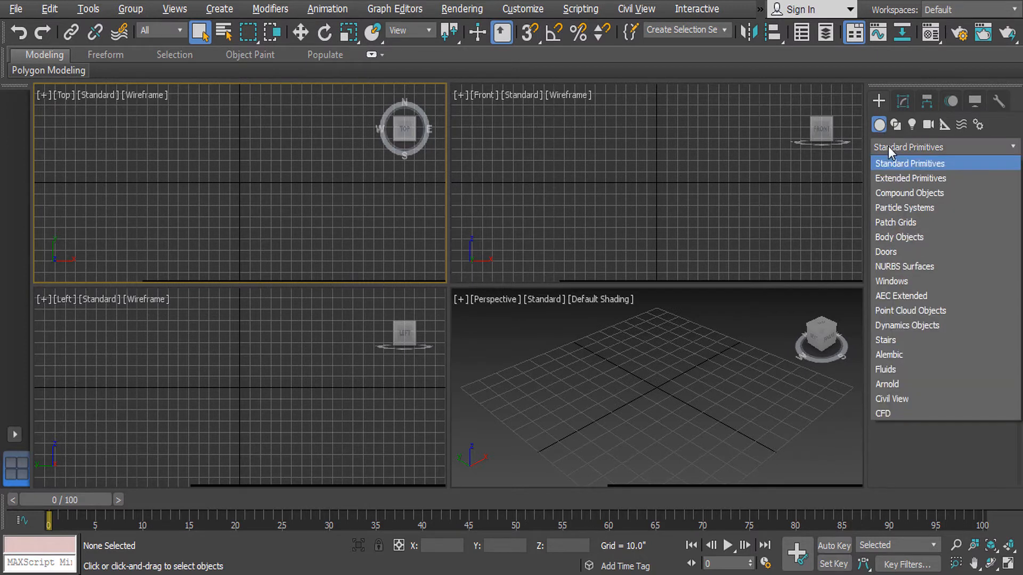
left_click(900, 193)
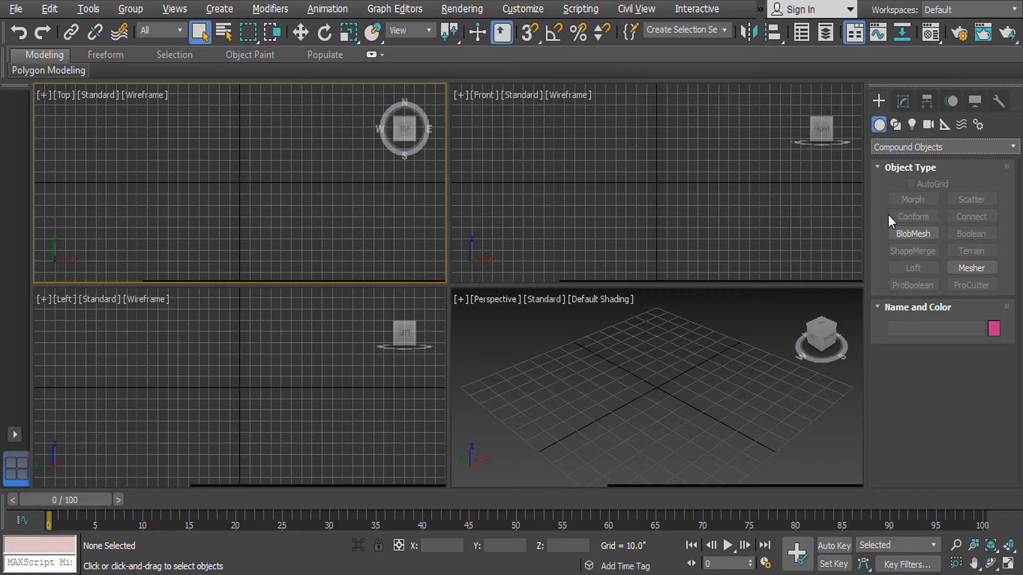
left_click(912, 151)
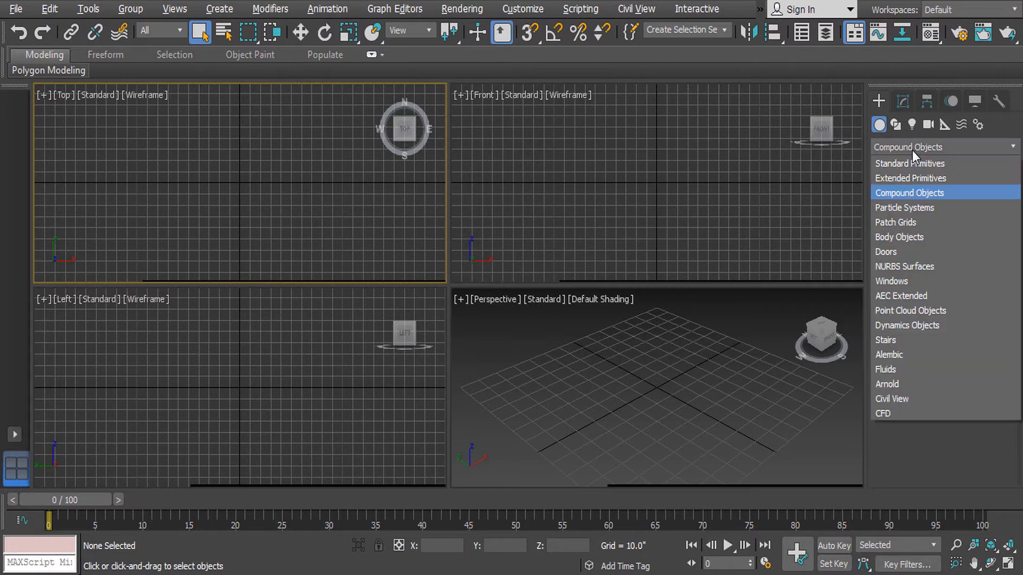
left_click(912, 150)
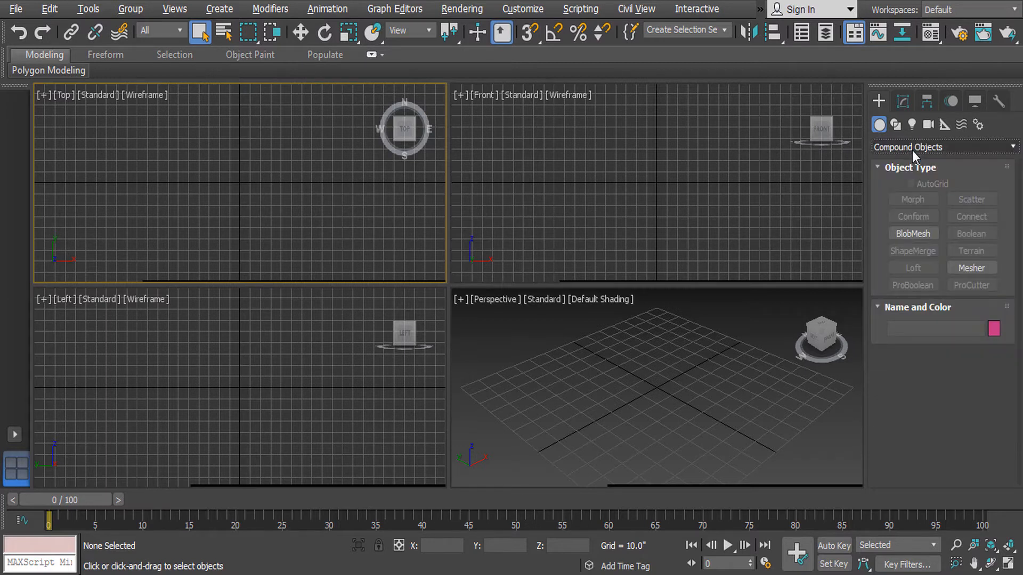
left_click(901, 103)
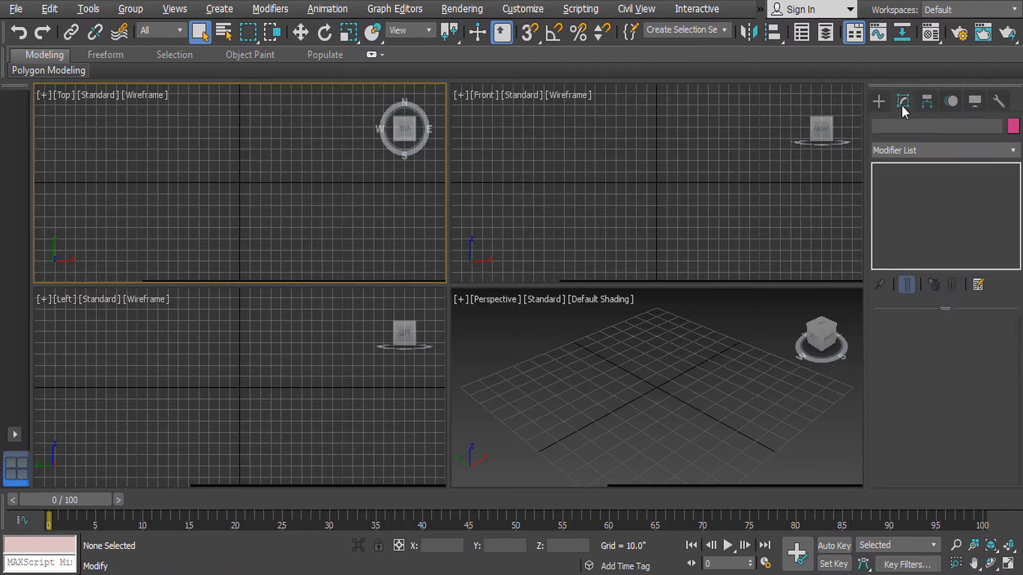
left_click(884, 98)
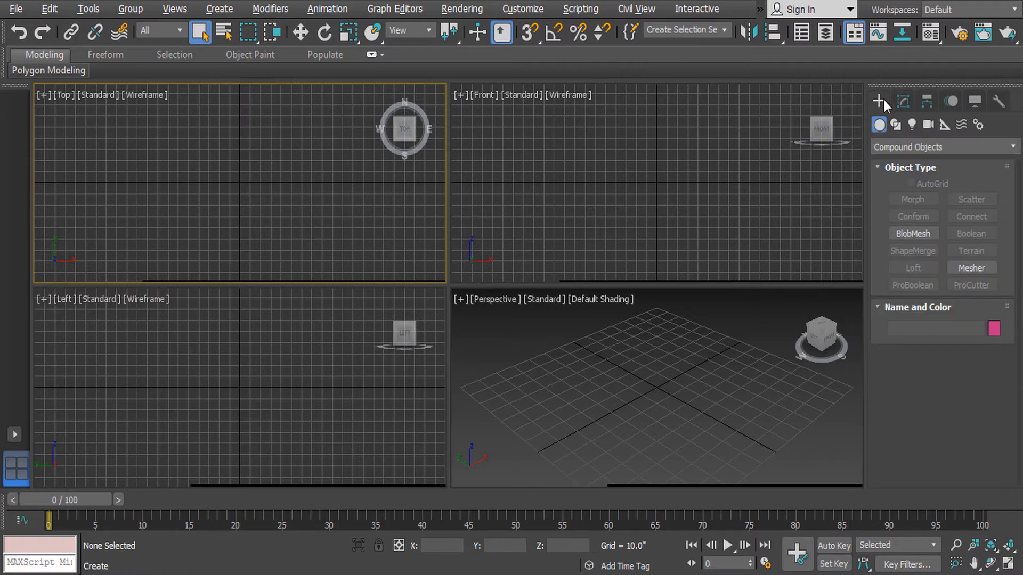
left_click(679, 379)
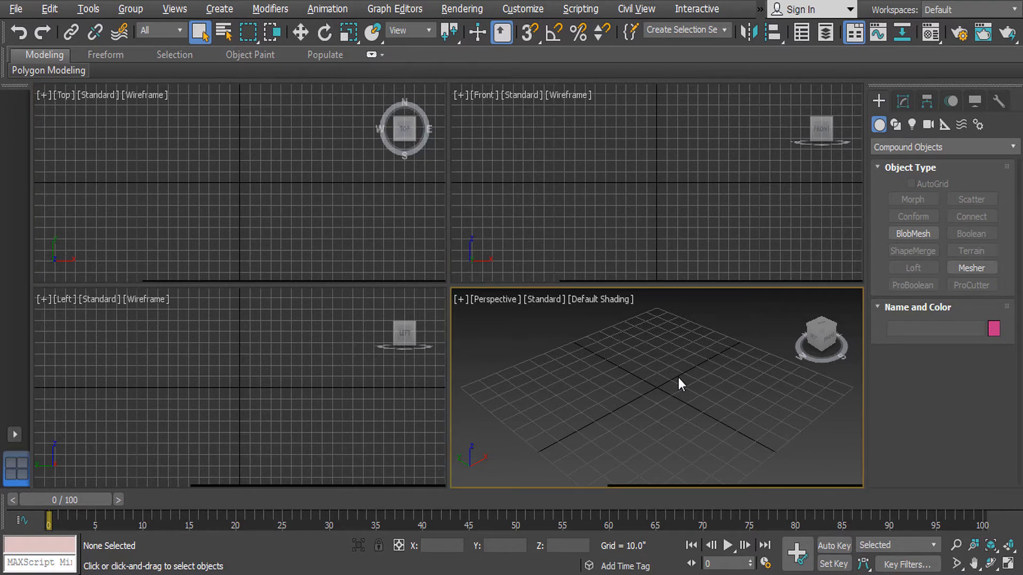
key("alt+w")
key("alt+w")
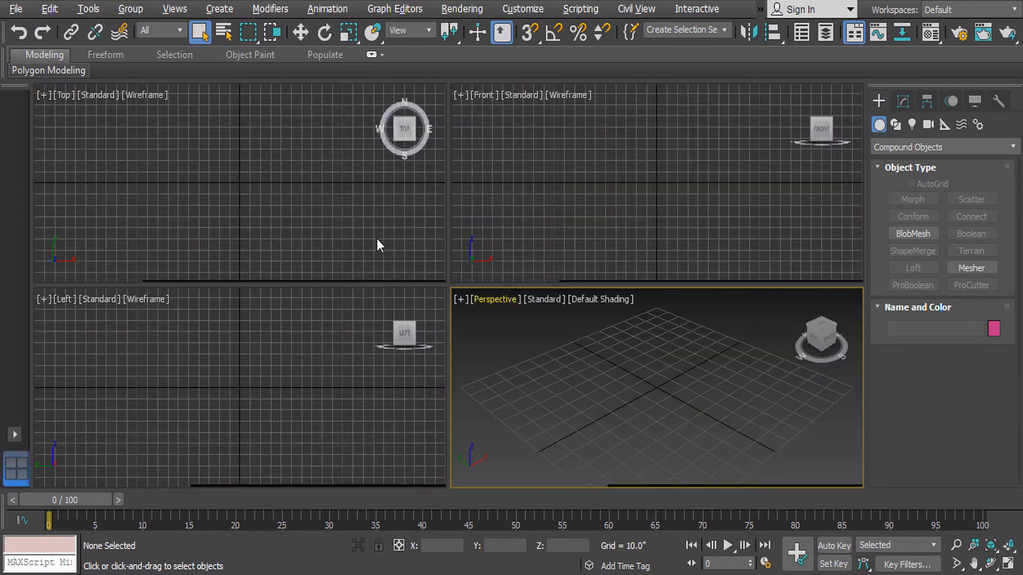
Draw a standard box in the front view, about 136" long, 129" wide and 29" deep
left_click(376, 239)
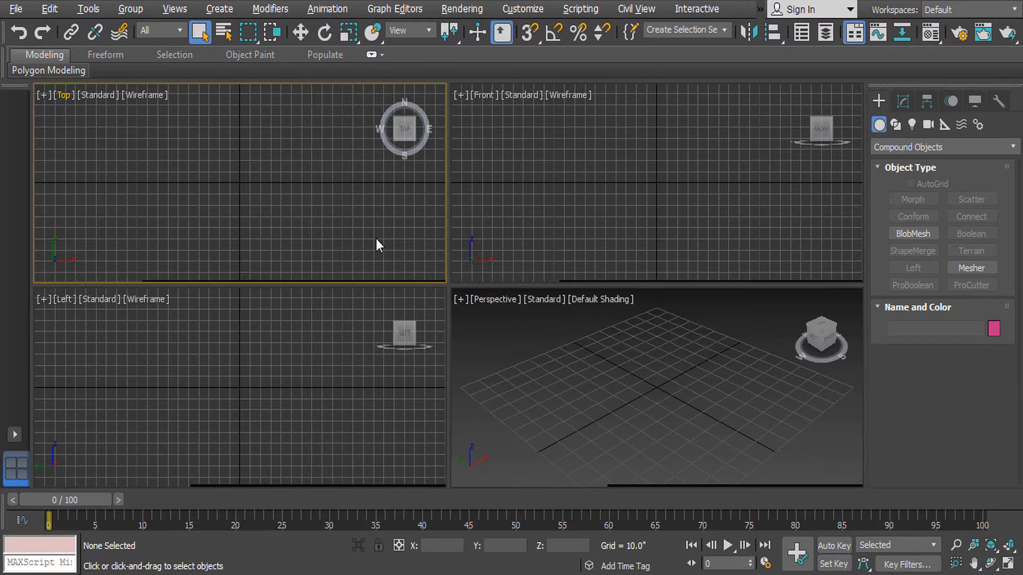
key("alt+w")
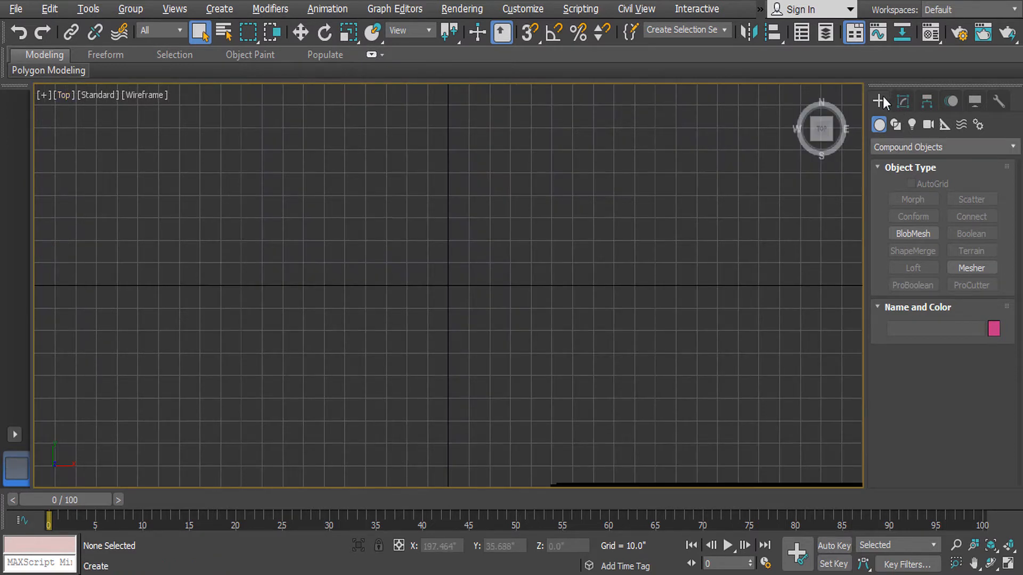
left_click(894, 147)
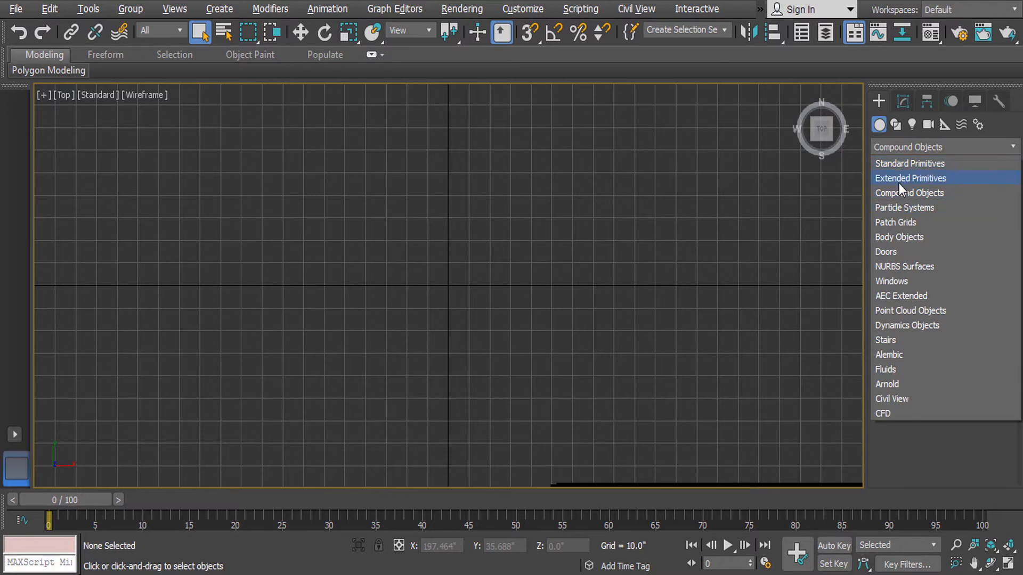
left_click(899, 163)
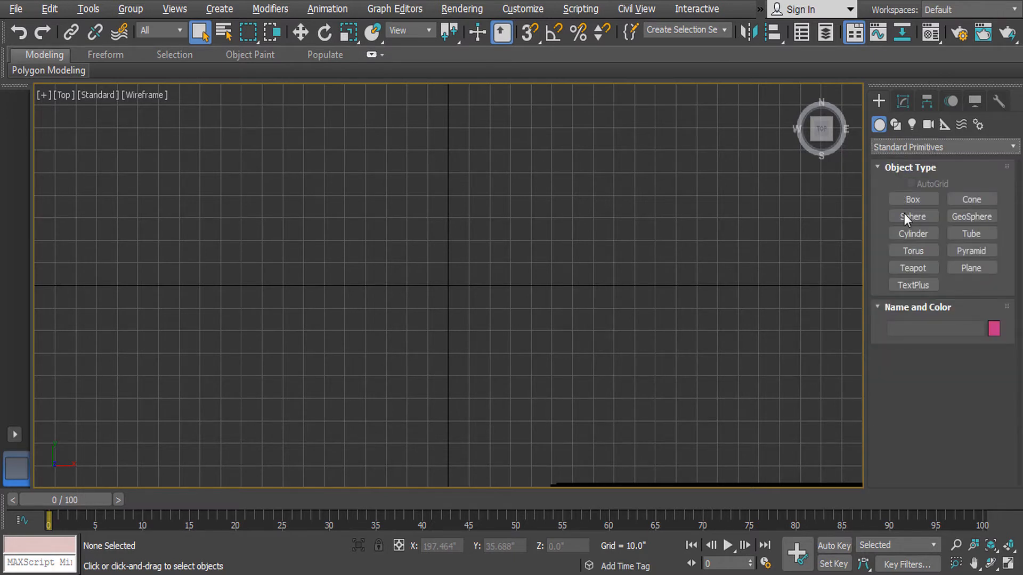
left_click(912, 199)
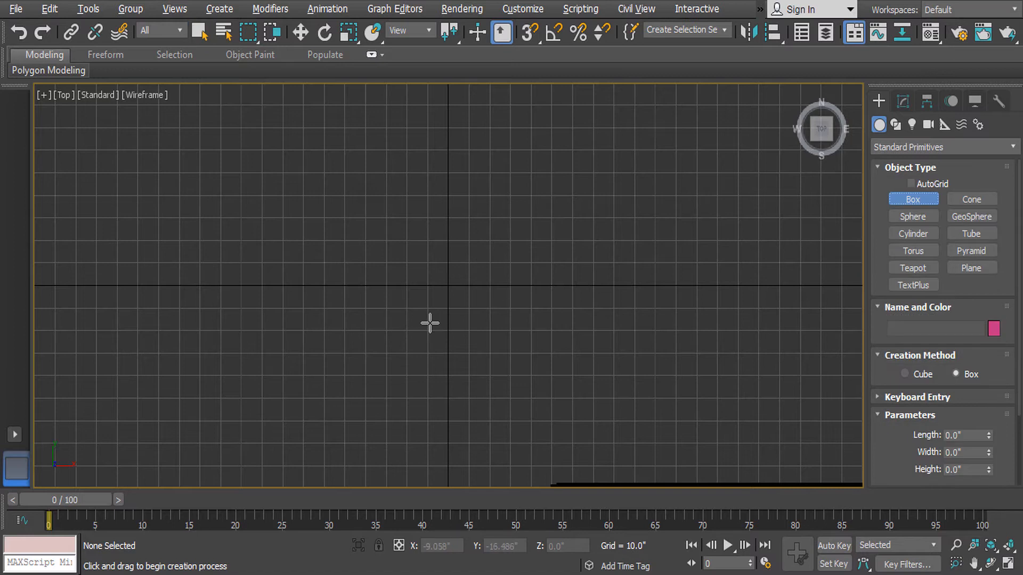
key("f")
middle_click_drag(461, 345, 455, 458)
middle_click_drag(429, 367, 300, 396)
middle_click_drag(245, 253, 237, 243)
left_click_drag(210, 178, 478, 486)
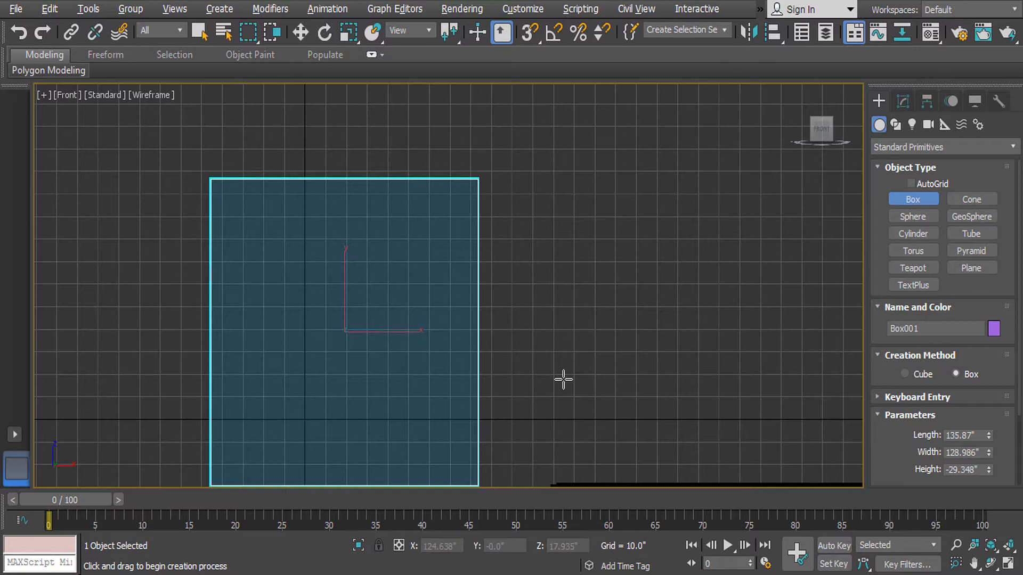
Thin the box by scaling only its depth to about 44% of the drawn thickness
key("w")
key("p")
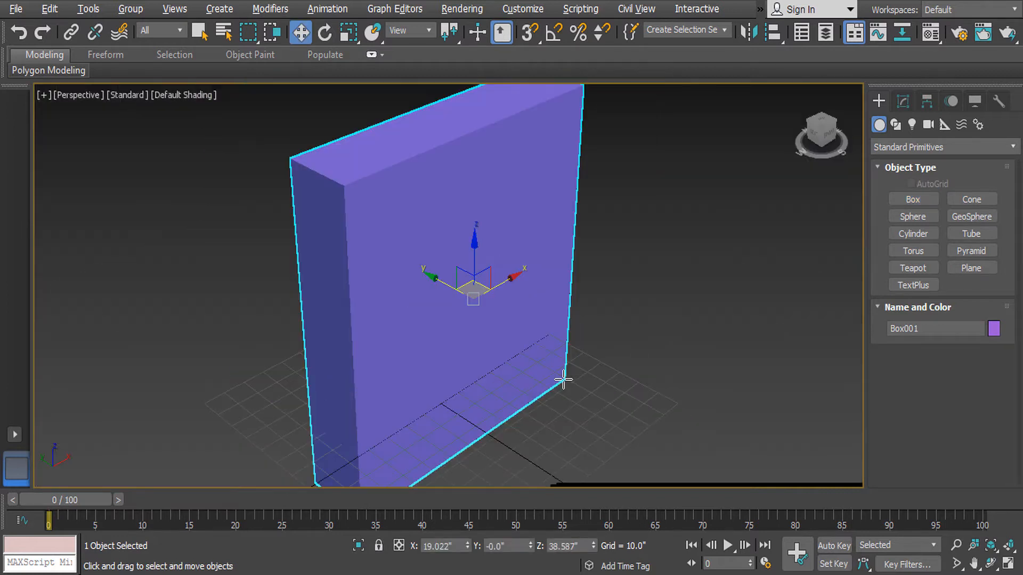
key("r")
left_click_drag(523, 322, 466, 267)
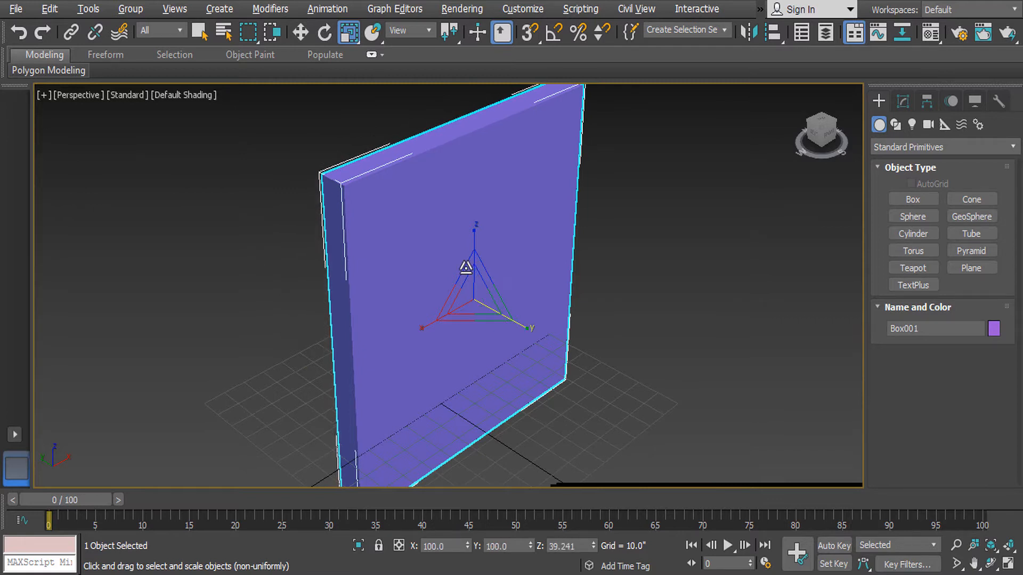
key("f")
key("z")
scroll(508, 370, "down", 3)
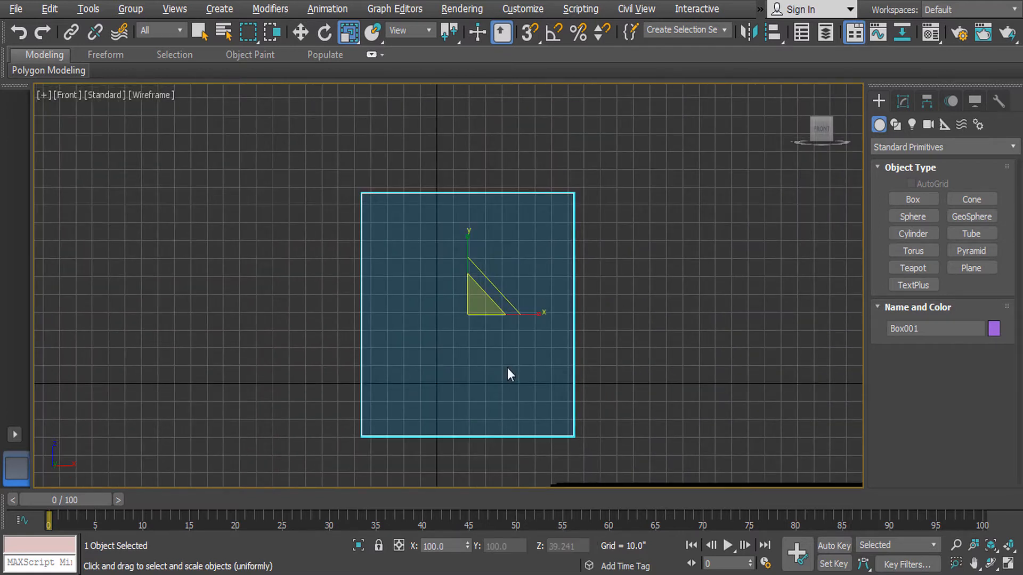
key("alt+w")
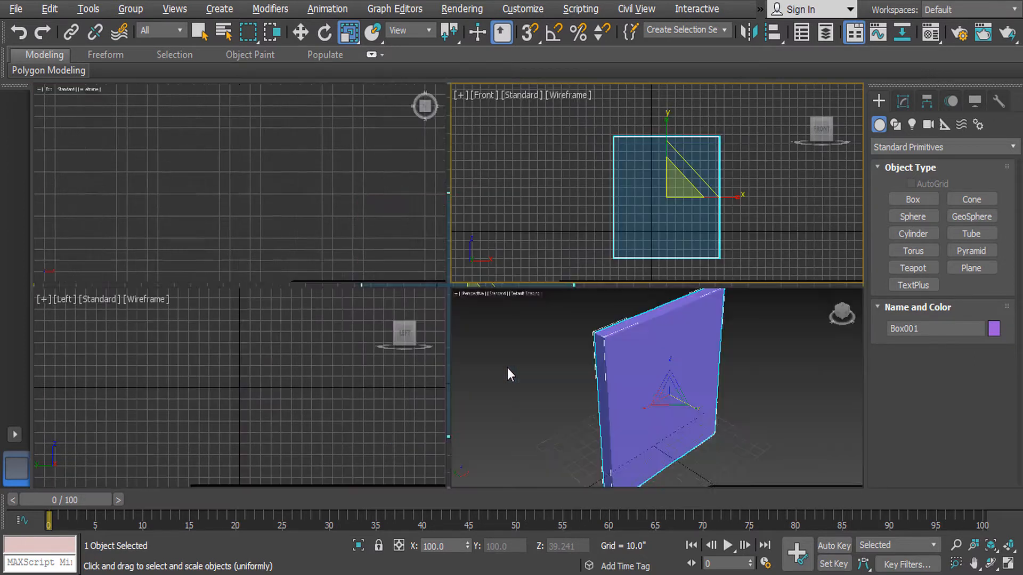
key("alt+w")
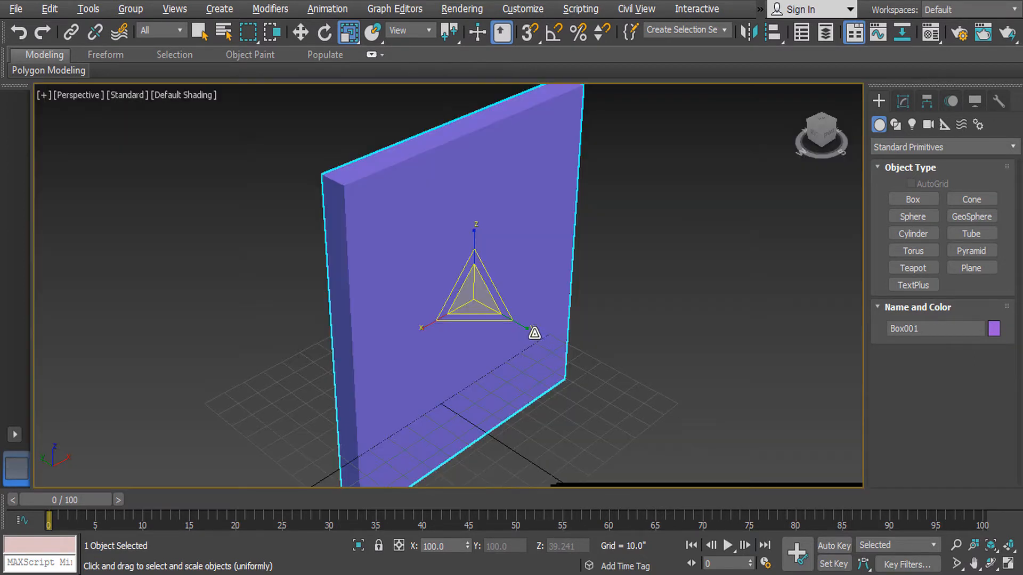
left_click_drag(529, 328, 534, 332)
key("w")
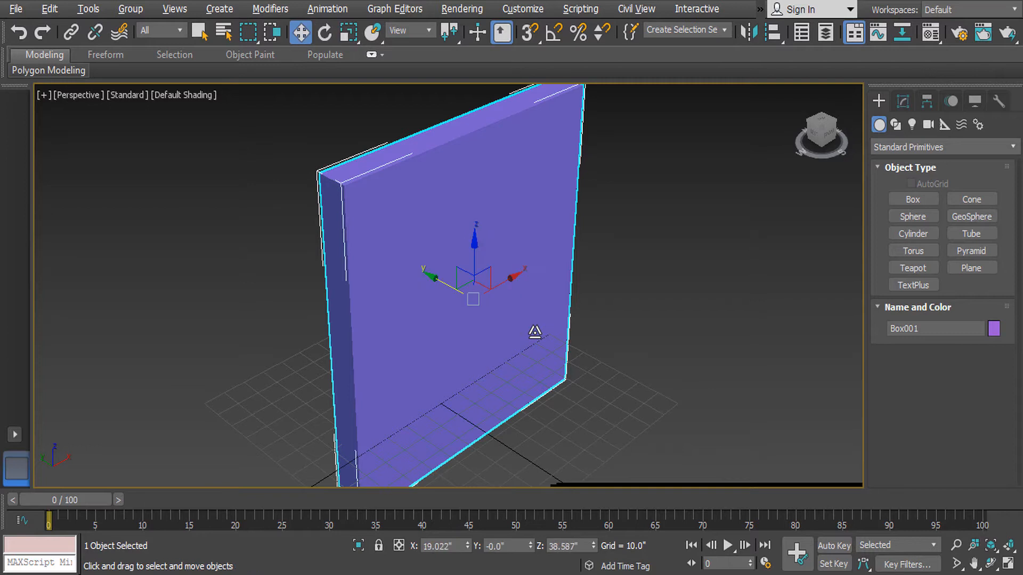
Clone the box as one independent copy scaled uniformly to about 76%, keeping it centred inside the original
key("r")
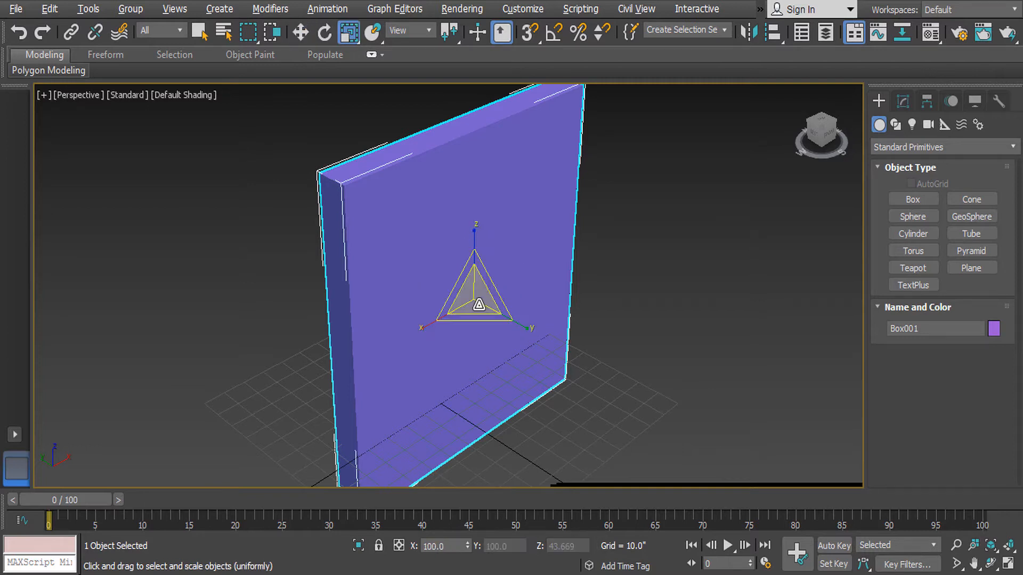
left_click_drag(467, 298, 503, 339)
left_click_drag(471, 297, 504, 324, "shift")
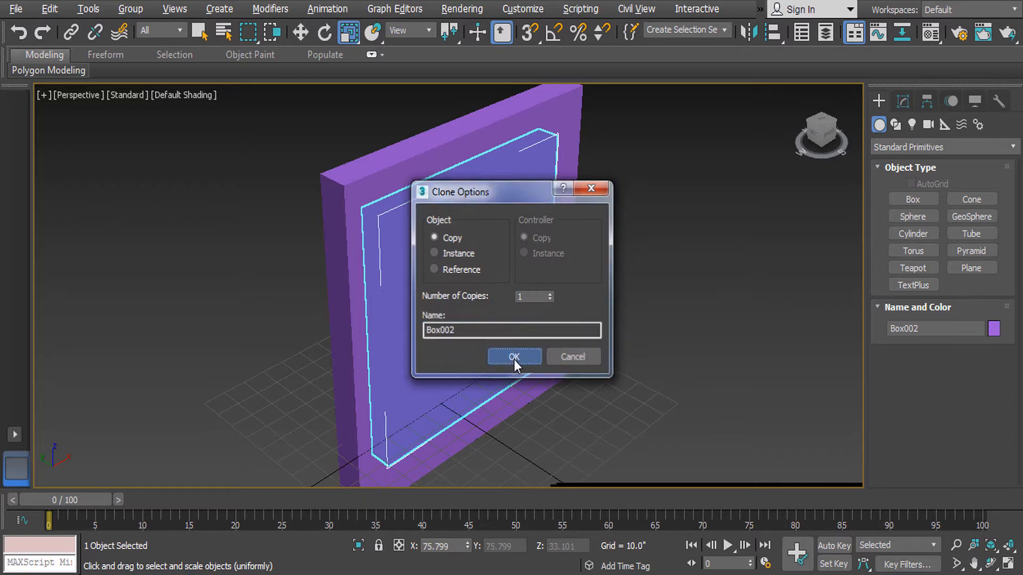
left_click(514, 360)
Scale the smaller copy along its depth so that it becomes thicker than the outer box
middle_click_drag(513, 360, 563, 345, "alt")
key("r")
mouse_move(525, 342)
left_mouse_down()
mouse_move(570, 383)
mouse_move(504, 292)
left_mouse_up()
middle_click_drag(504, 292, 562, 252, "alt")
Move the smaller box along the Y axis to about -5.4" so that it protrudes from the outer box's front face
key("w")
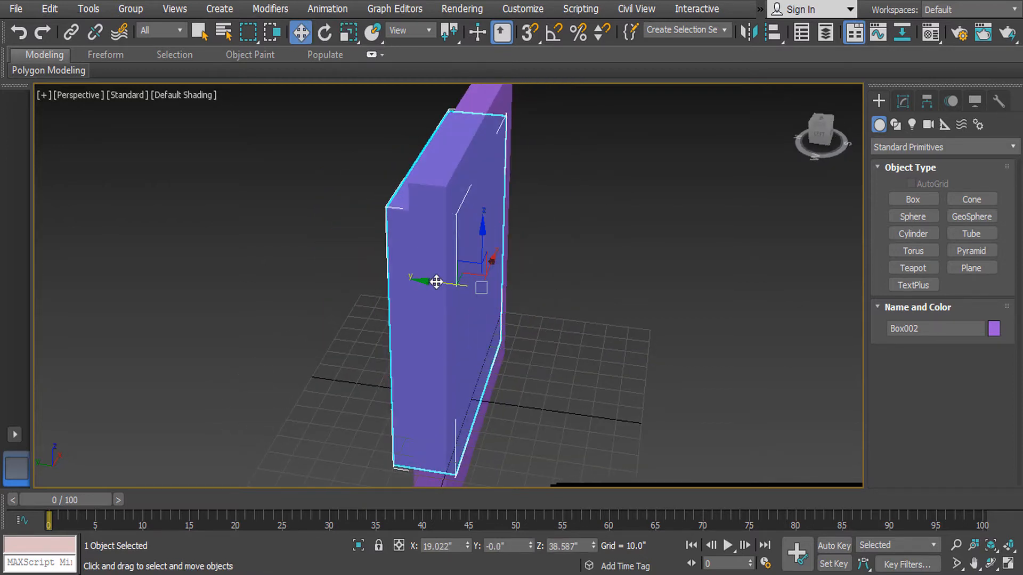
left_click_drag(441, 286, 446, 285)
middle_click_drag(445, 285, 452, 272, "alt")
middle_click_drag(516, 206, 507, 266, "alt")
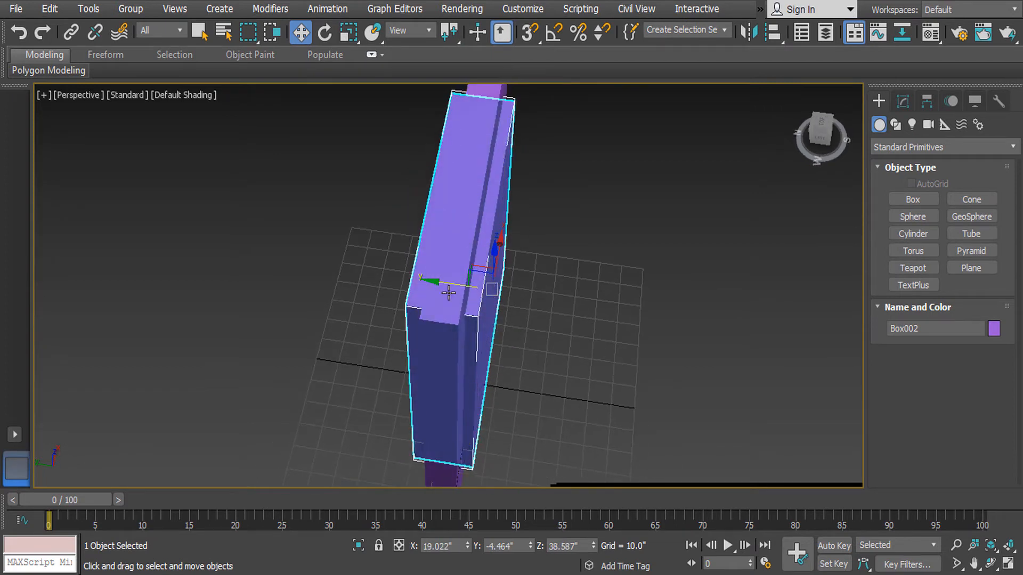
left_click_drag(439, 283, 475, 310)
middle_click_drag(475, 310, 382, 218, "alt")
middle_click_drag(523, 263, 555, 239, "alt")
mouse_move(620, 243)
middle_mouse_down("alt")
mouse_move(621, 267)
mouse_move(610, 267)
mouse_move(626, 237)
middle_mouse_up("alt")
Subtract the smaller box from the larger box with a ProBoolean compound object using the Subtraction operation
left_click(571, 136)
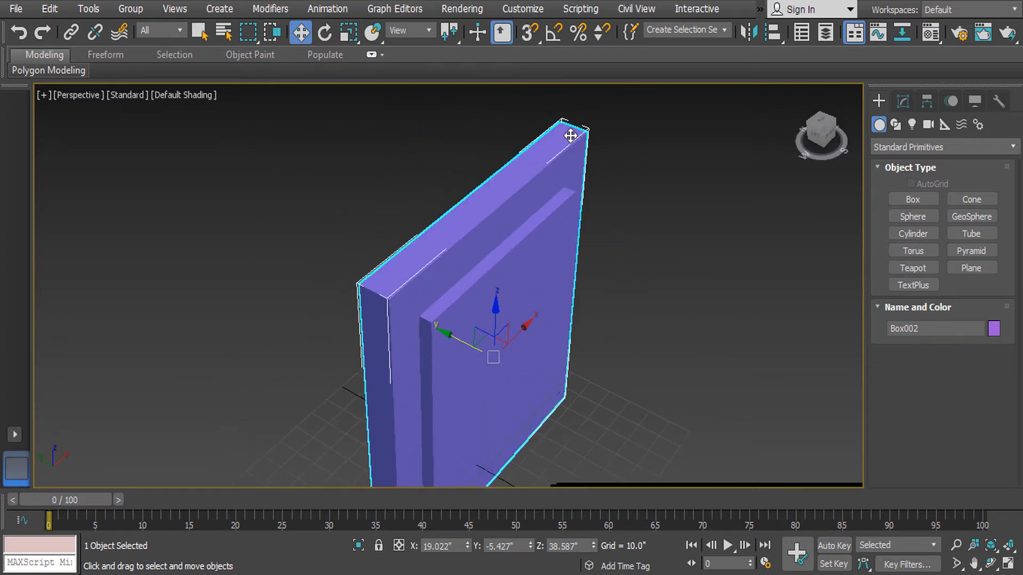
left_click(902, 101)
left_click(878, 105)
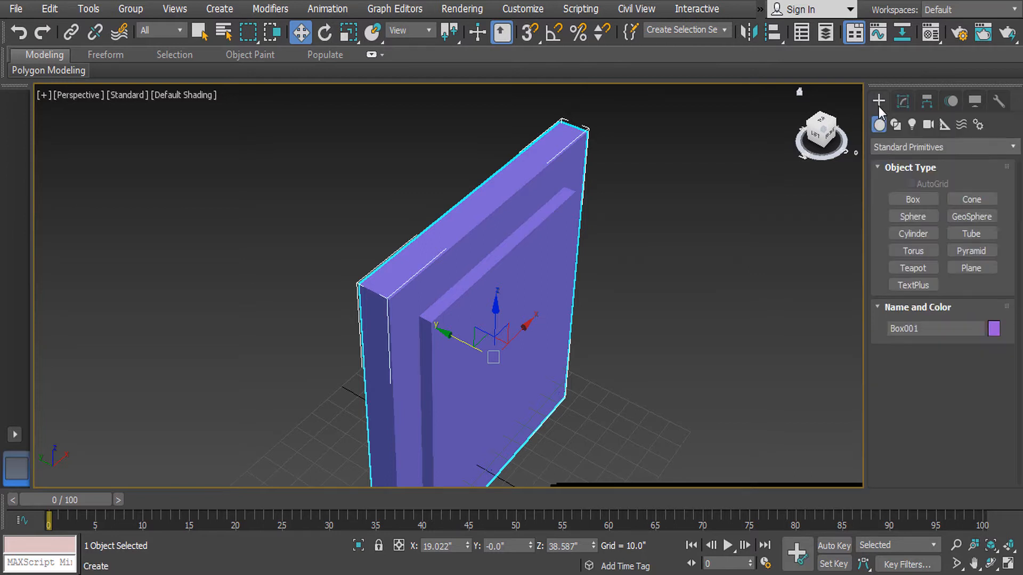
left_click(940, 147)
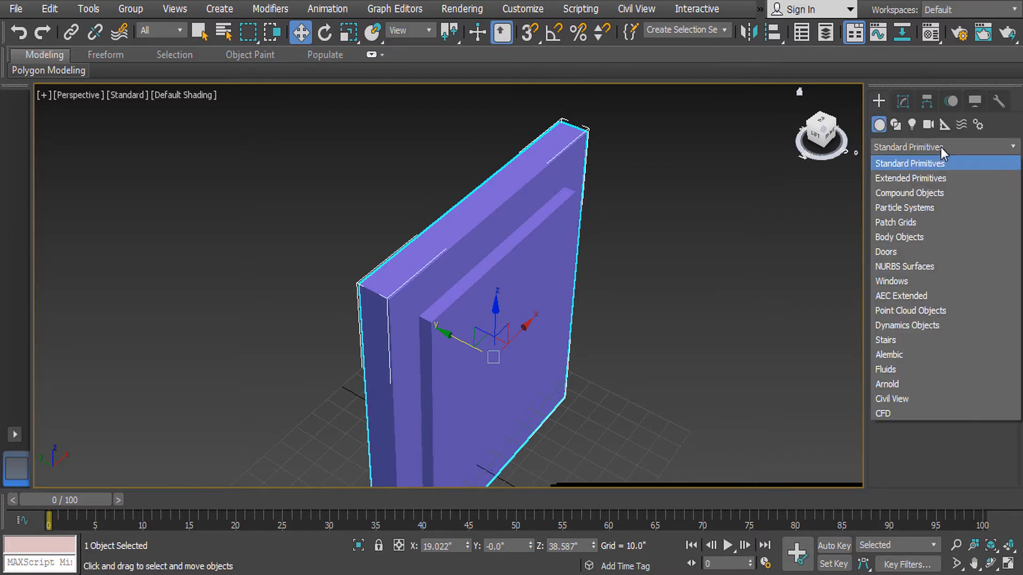
left_click(940, 193)
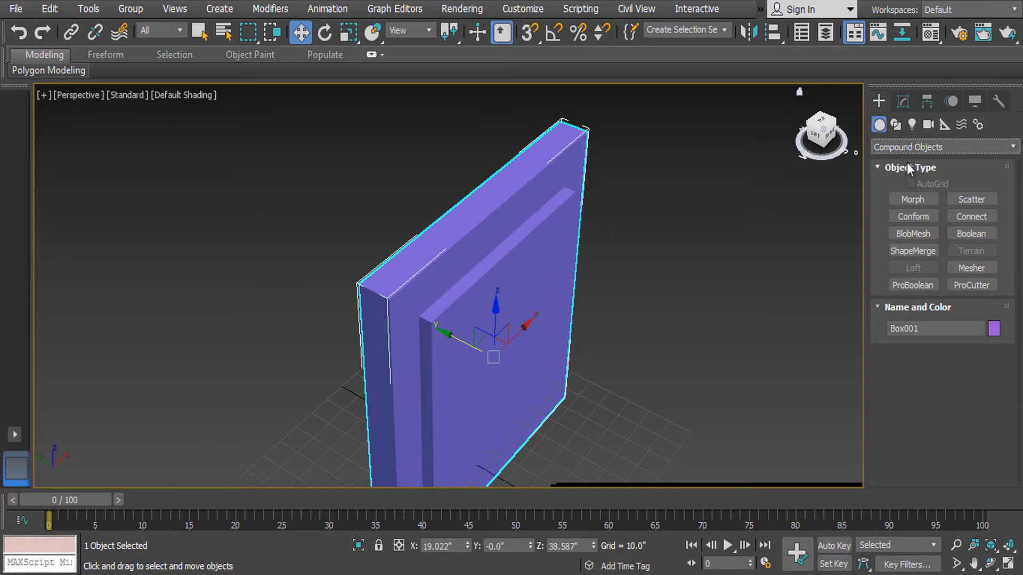
left_click(912, 286)
middle_click_drag(539, 339, 559, 302, "alt")
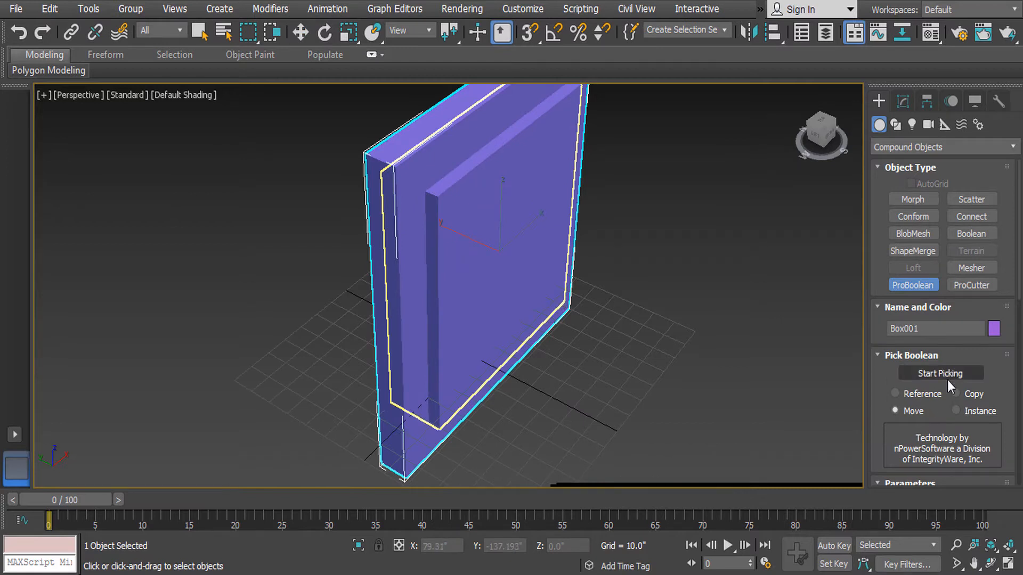
scroll(909, 365, "down", 3)
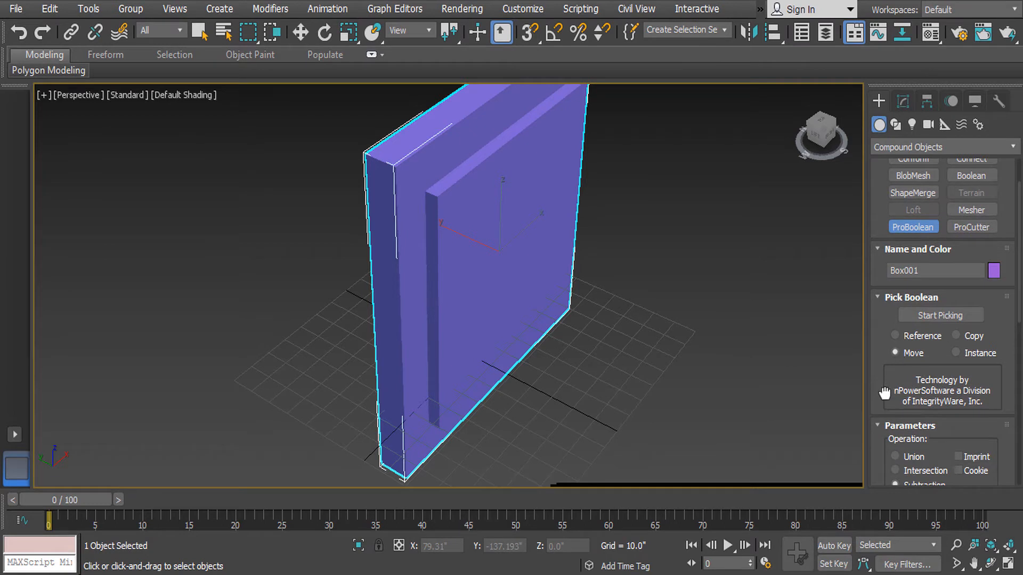
scroll(893, 370, "down", 5)
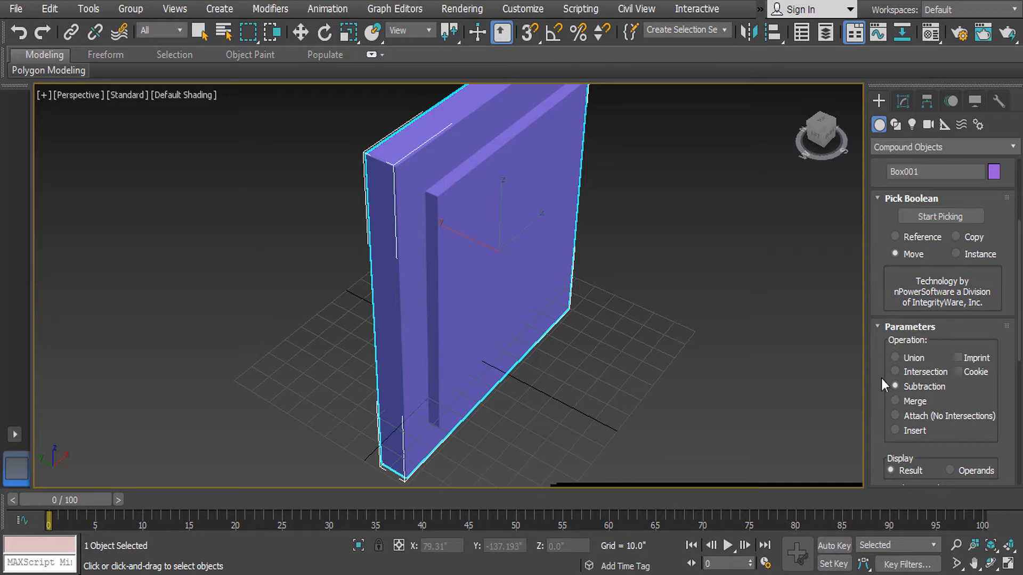
left_click_drag(880, 366, 873, 336)
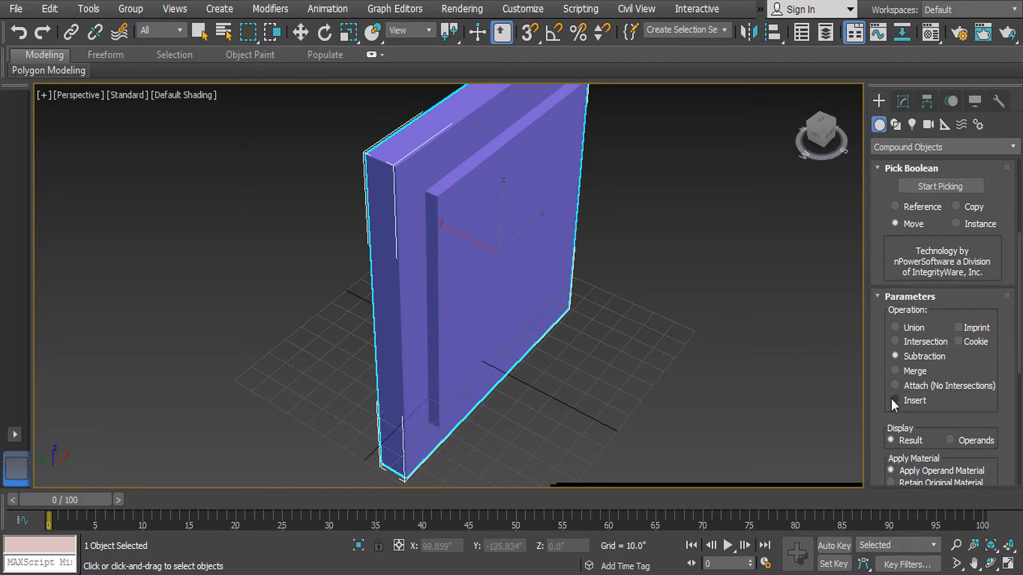
left_click_drag(881, 377, 938, 570)
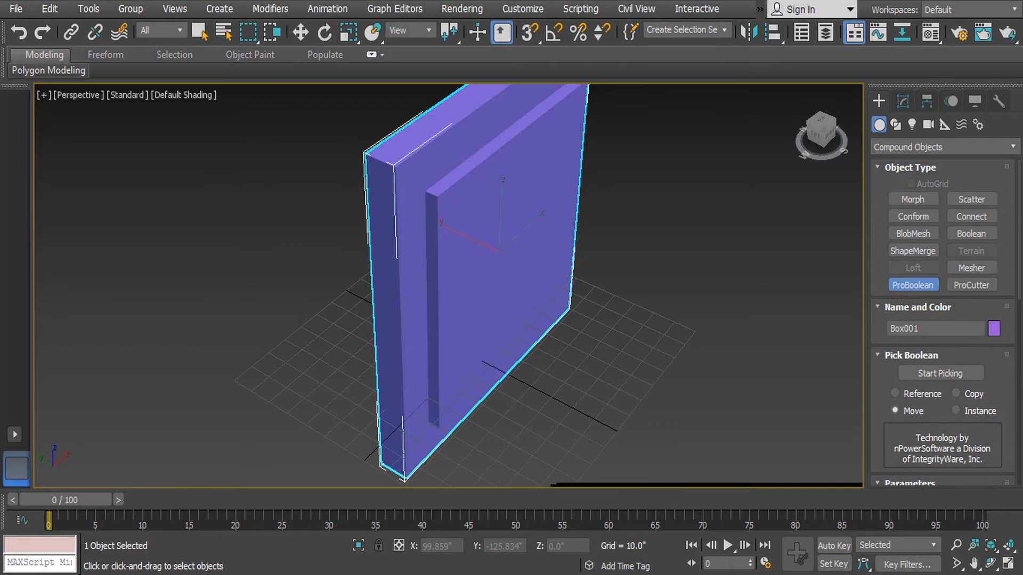
left_click(938, 375)
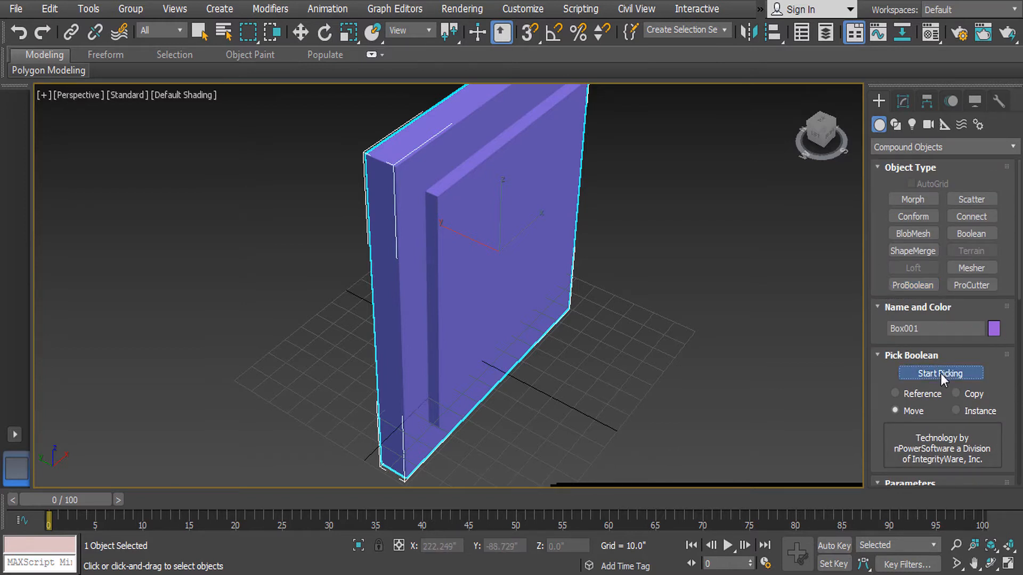
left_click(522, 230)
middle_click_drag(520, 228, 432, 288, "alt")
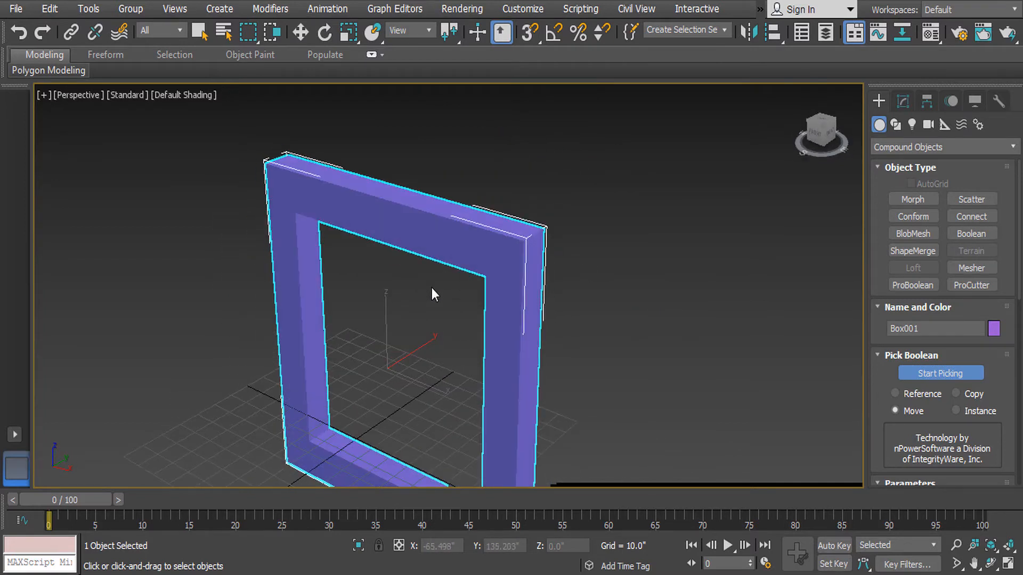
key("w")
Convert the resulting hollow frame to an Editable Poly
left_click(905, 100)
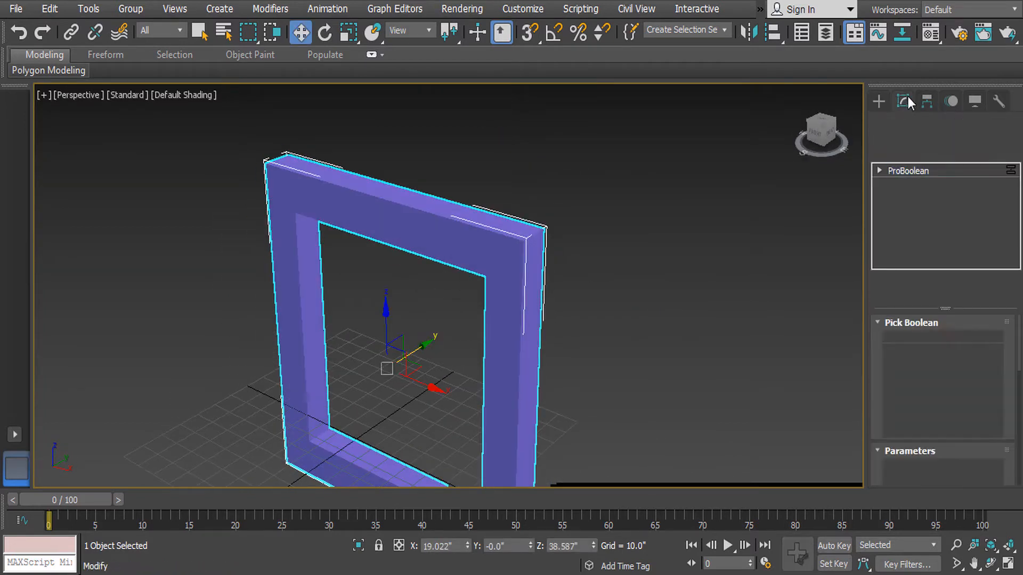
middle_click_drag(503, 228, 675, 219, "alt")
right_click(673, 213)
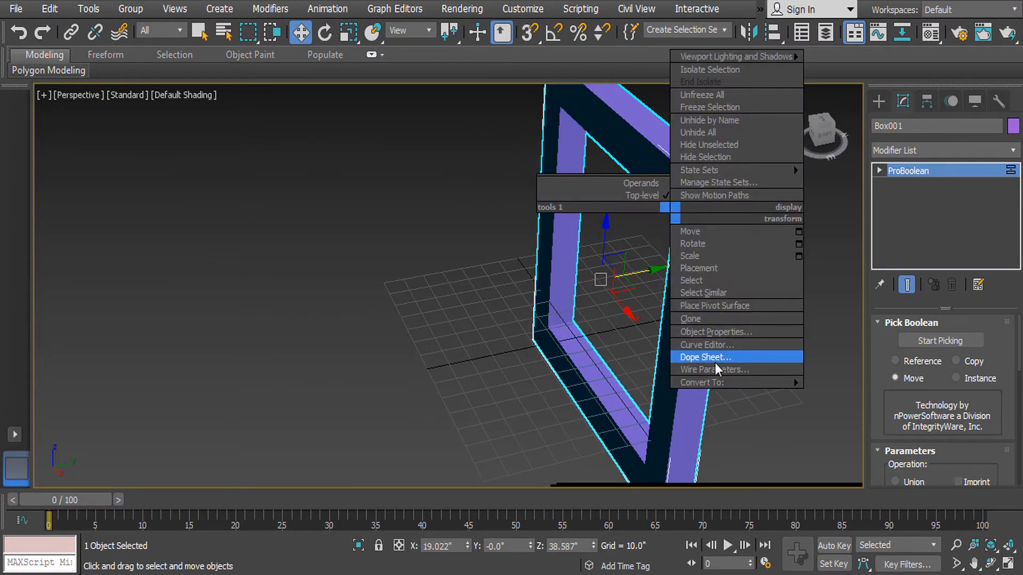
mouse_move(721, 384)
left_click(880, 393)
middle_click_drag(413, 267, 656, 226, "alt")
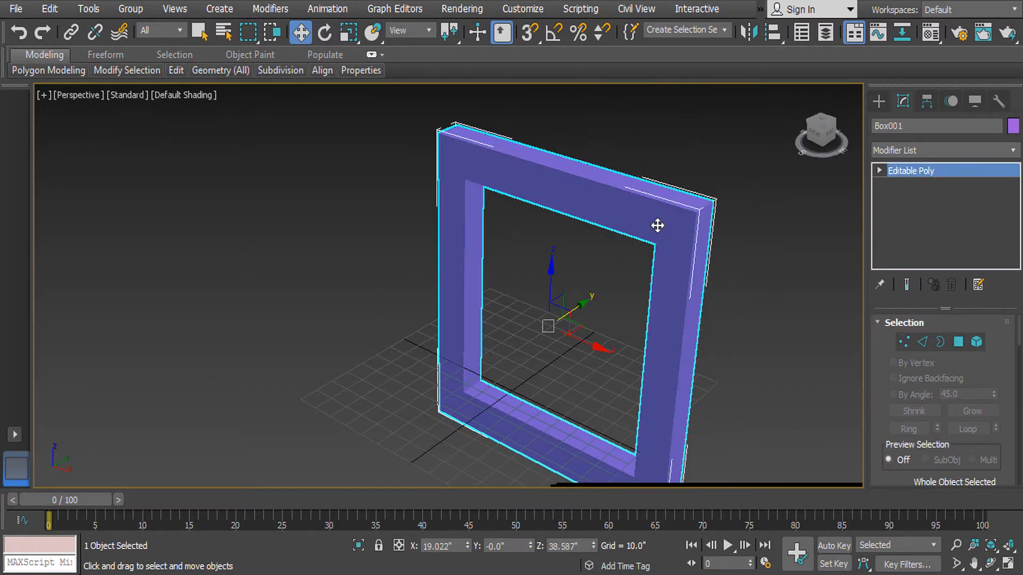
Undo the Editable Poly conversion and the ProBoolean subtraction to restore the two separate boxes
left_click(669, 189)
left_click(670, 210)
left_click(670, 210)
left_click(670, 209)
left_click(670, 209)
left_click(670, 209)
left_click(670, 210)
left_click(670, 210)
In the Front view, move the larger box away from the smaller one to about X -223", Z 104"
key("f")
key("z")
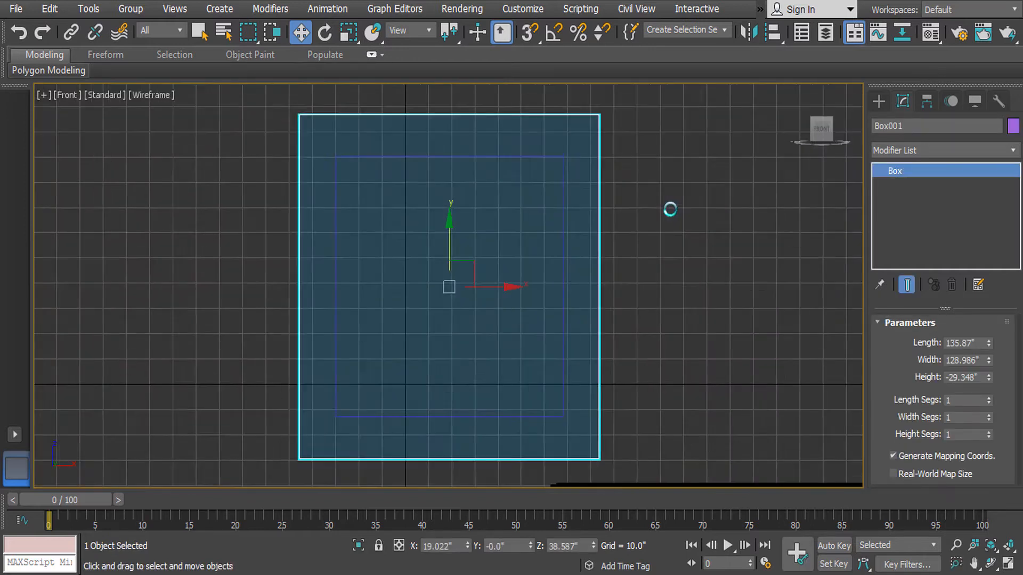
scroll(670, 209, "down", 4)
middle_click_drag(570, 193, 573, 249)
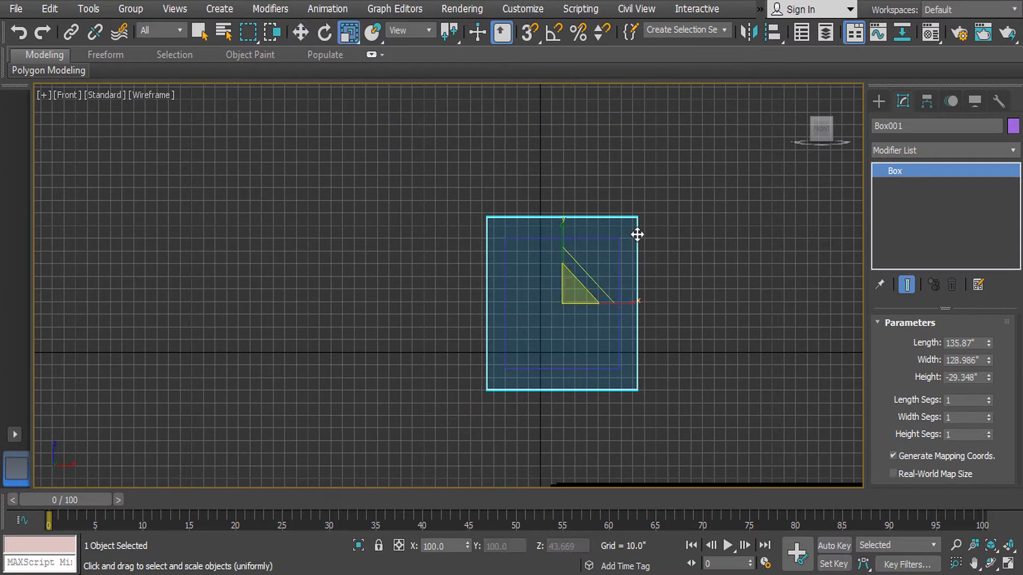
left_click_drag(564, 299, 283, 216)
middle_click_drag(283, 216, 343, 264)
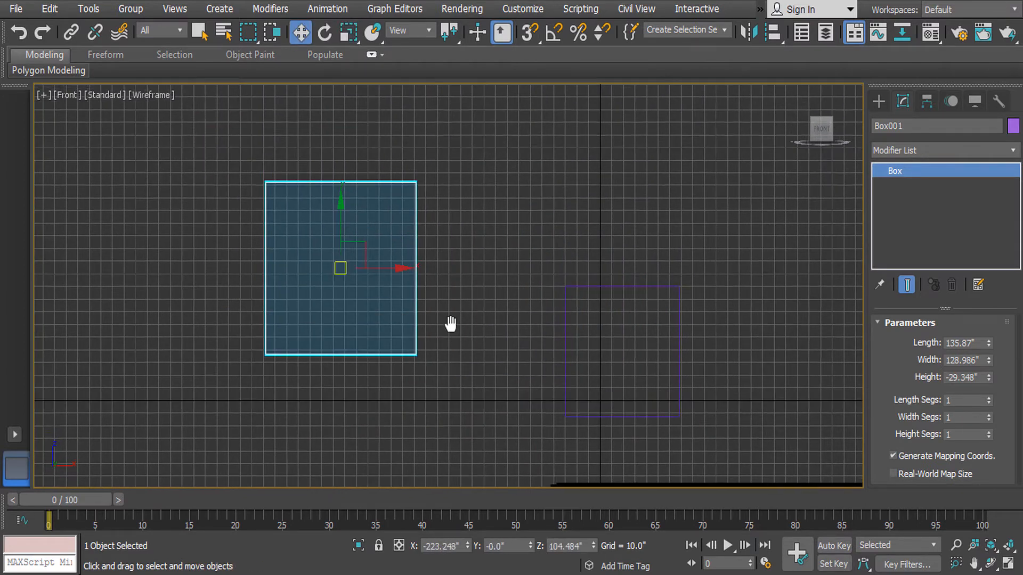
Scale the larger box to about 210% along X and make it moderately taller to form a wide wall
key("r")
key("r")
left_click_drag(406, 264, 466, 274)
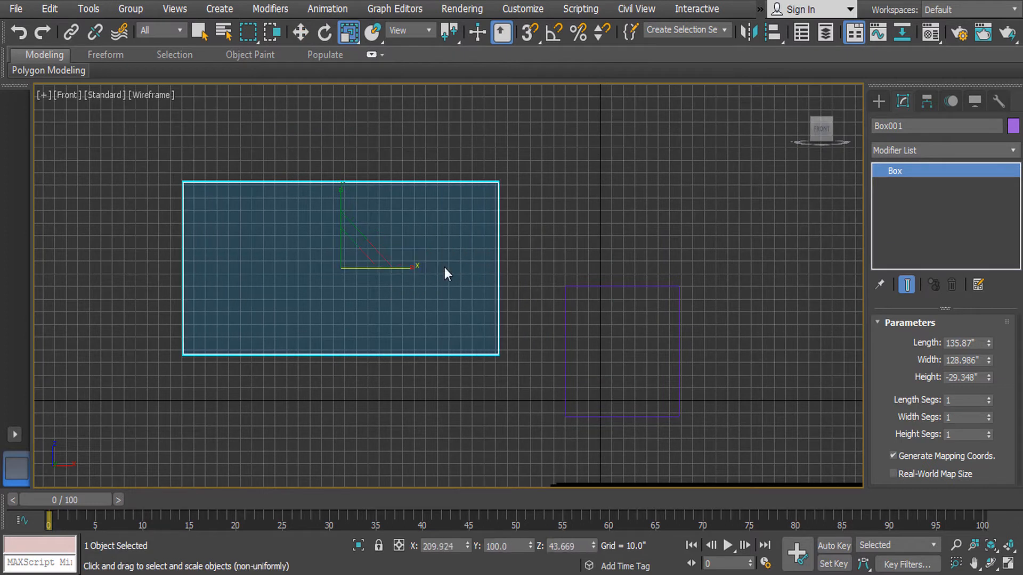
left_click_drag(338, 187, 344, 166)
key("r")
key("r")
Move the smaller box into the middle of the wall and scale it narrower along X to door proportions
left_click(680, 415)
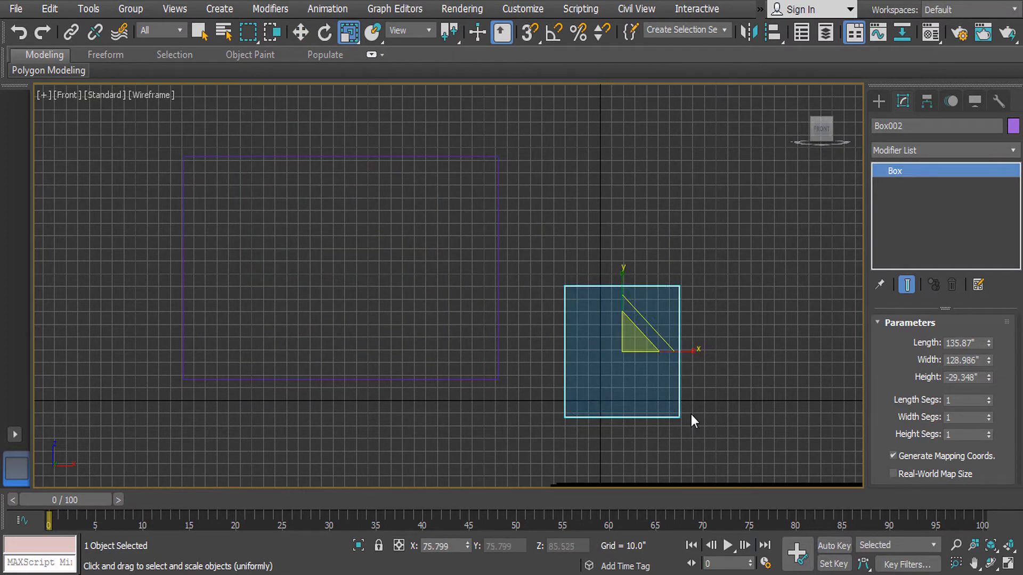
key("w")
left_click_drag(632, 346, 351, 276)
key("r")
key("r")
mouse_move(417, 283)
left_mouse_down()
mouse_move(342, 286)
mouse_move(345, 294)
mouse_move(303, 300)
left_mouse_up()
Clone the door box along X as one independent copy at about X -307", on its left side within the wall
key("e")
key("w")
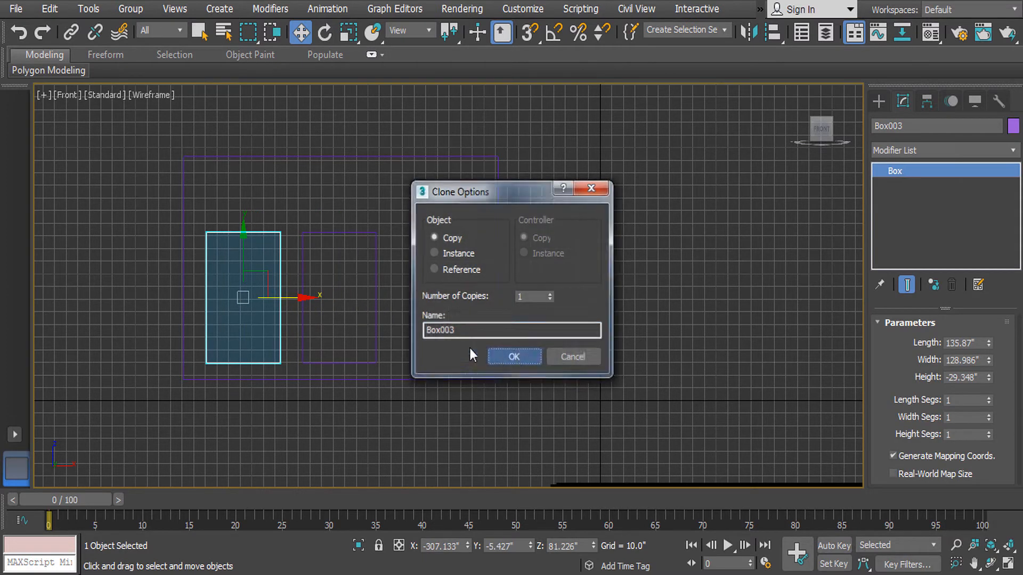
left_click(501, 357)
Scale the cloned box shorter vertically to a nearly square window and copy it to the other side of the door box
key("r")
left_click_drag(245, 217, 244, 244)
key("e")
key("w")
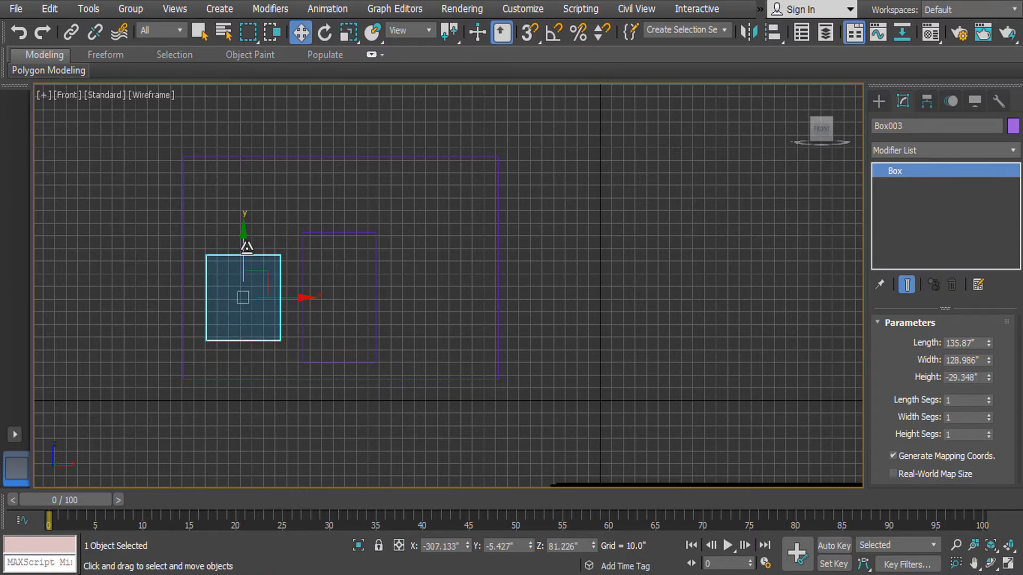
left_click_drag(297, 297, 489, 334, "shift")
left_click(507, 359)
Show the scene shaded, select the wall box and convert it to an Editable Poly
key("F3")
mouse_move(505, 360)
middle_mouse_down("alt")
mouse_move(498, 334)
mouse_move(592, 352)
mouse_move(623, 340)
mouse_move(443, 230)
middle_mouse_up("alt")
left_click(419, 216)
middle_click_drag(523, 248, 462, 225, "alt")
right_click(461, 224)
mouse_move(533, 390)
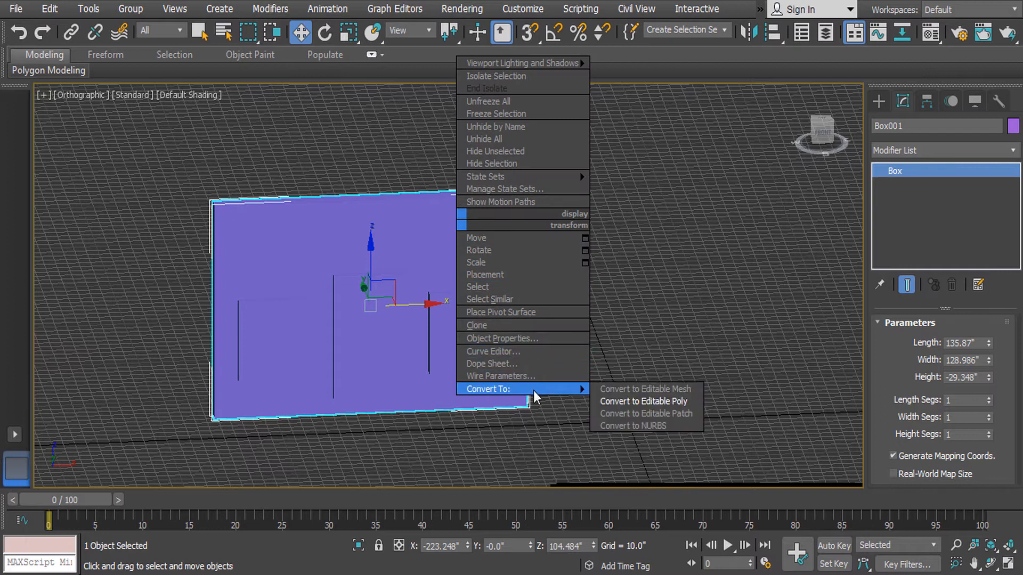
left_click(624, 401)
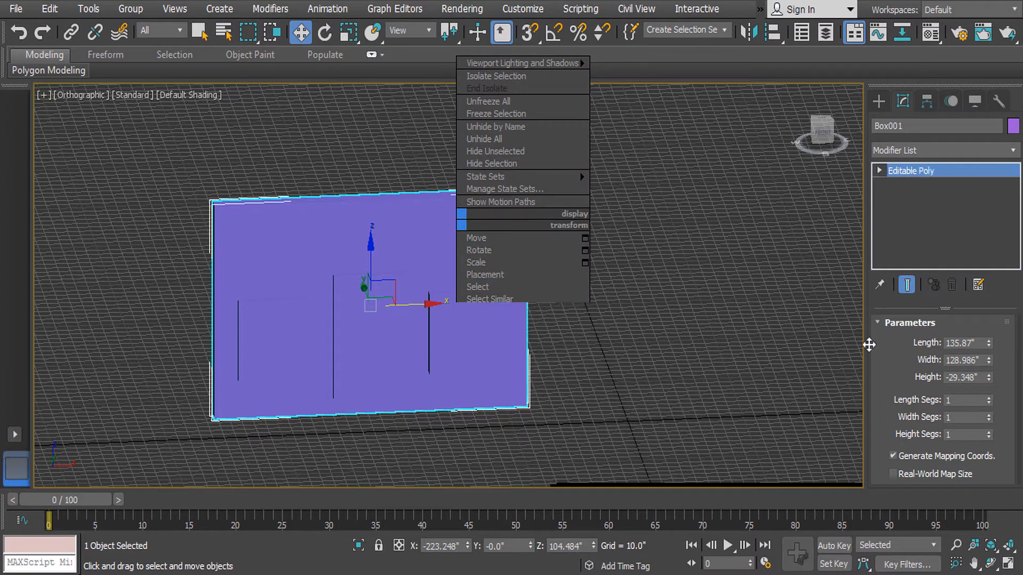
Subtract the door box and both window boxes from the wall with a ProBoolean compound object
left_click(879, 102)
left_click(902, 102)
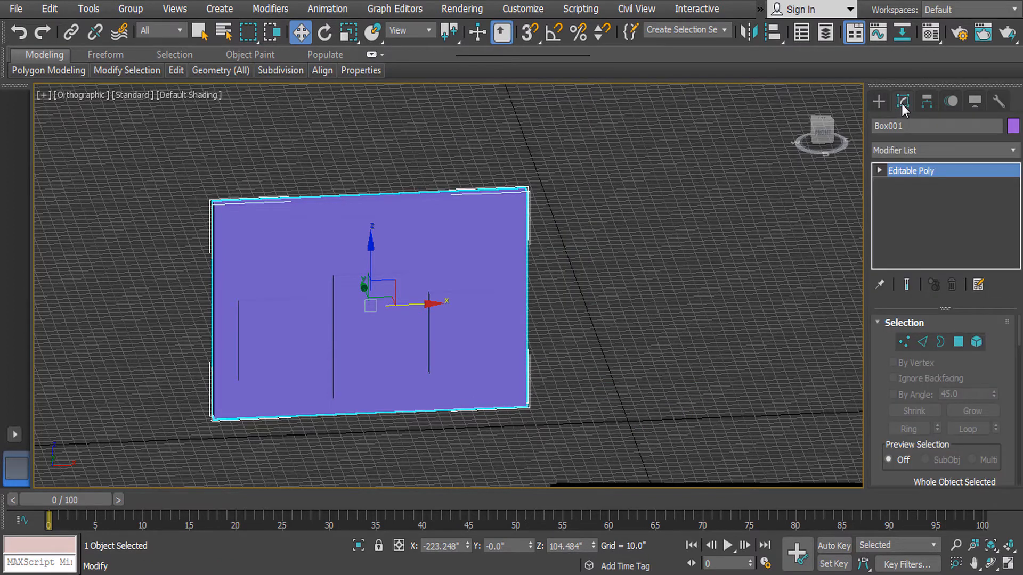
left_click(882, 104)
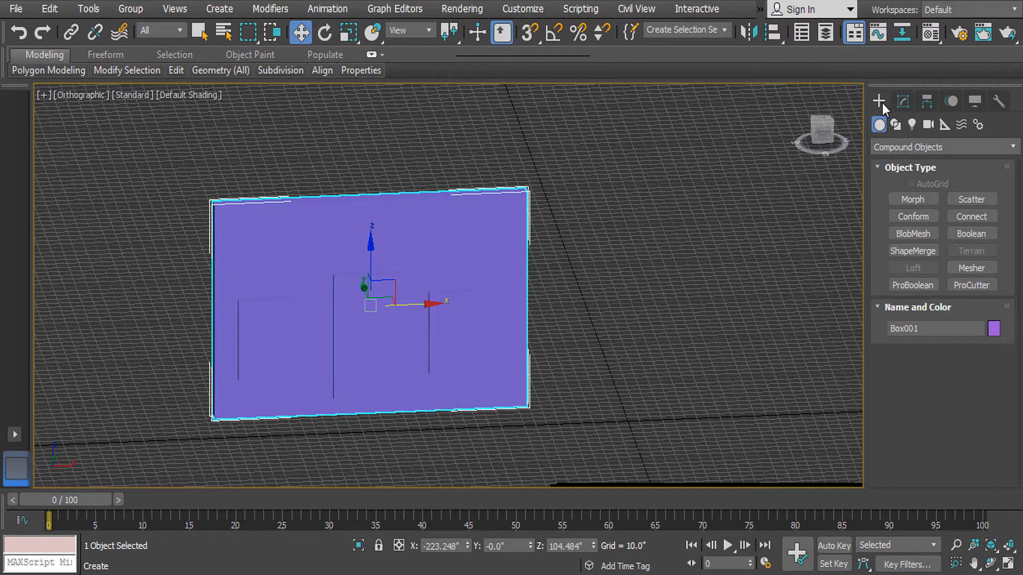
left_click(914, 285)
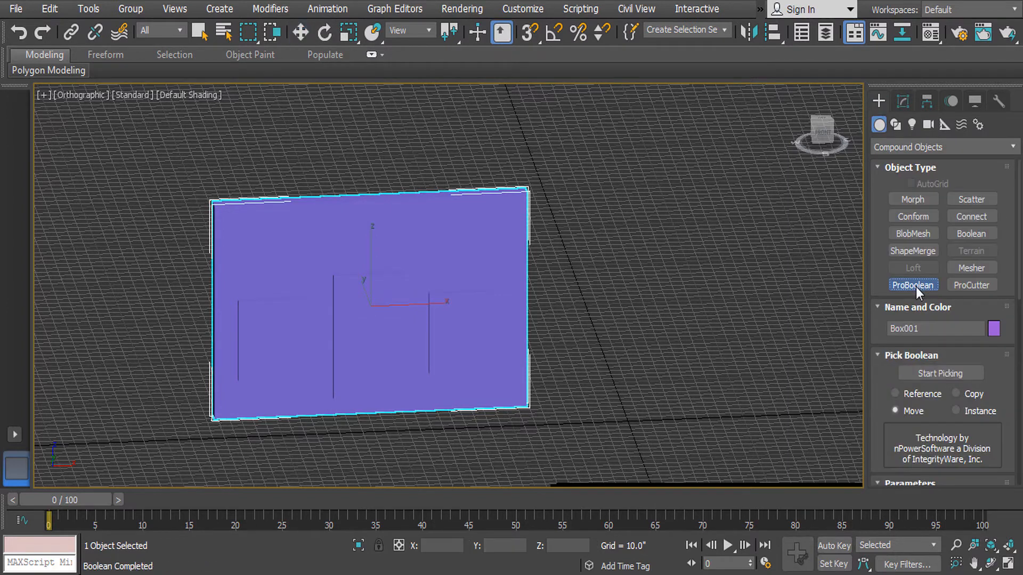
left_click(940, 374)
middle_click_drag(617, 308, 463, 298, "alt")
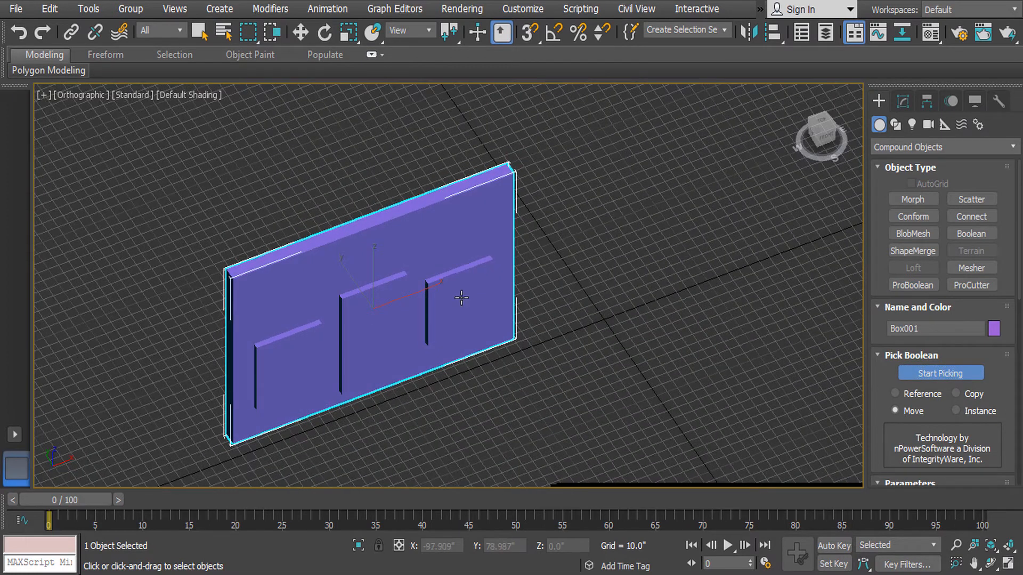
left_click(463, 299)
left_click(382, 305)
left_click(297, 354)
middle_click_drag(453, 386, 453, 293, "alt")
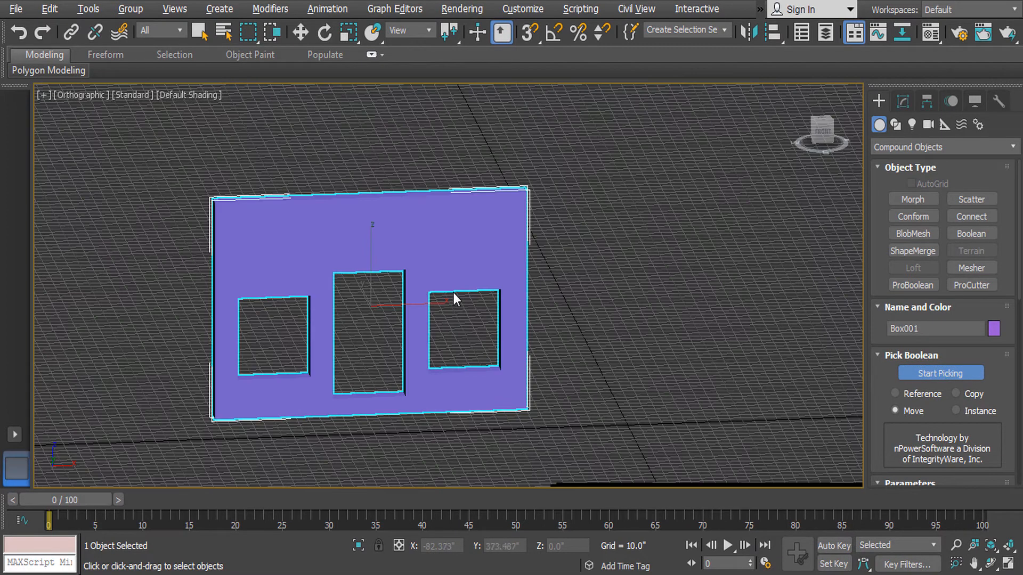
Show the wall with its three openings in the Front view and convert it to an Editable Poly
key("f")
key("z")
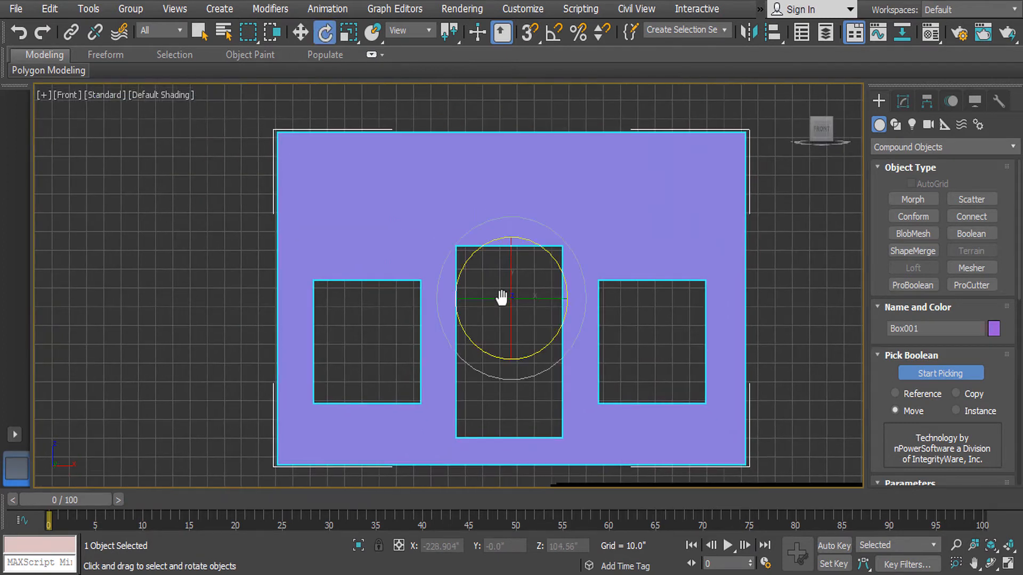
key("w")
right_click(591, 213)
mouse_move(644, 376)
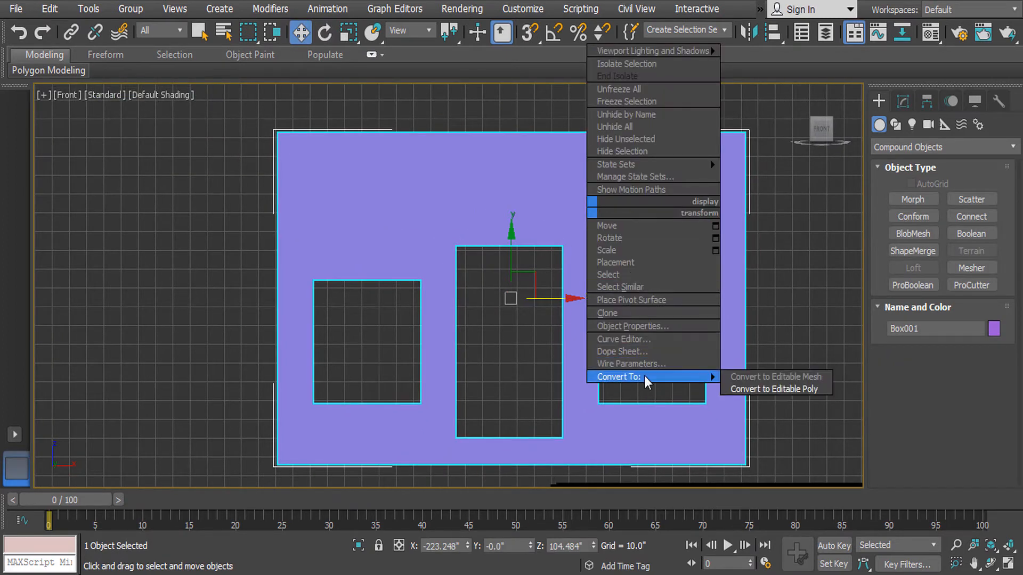
left_click(752, 390)
Examine the wall's door and window openings from several angles, including the Perspective view
middle_click_drag(559, 299, 689, 317, "alt")
left_click(689, 320)
left_click(540, 228)
key("alt+w")
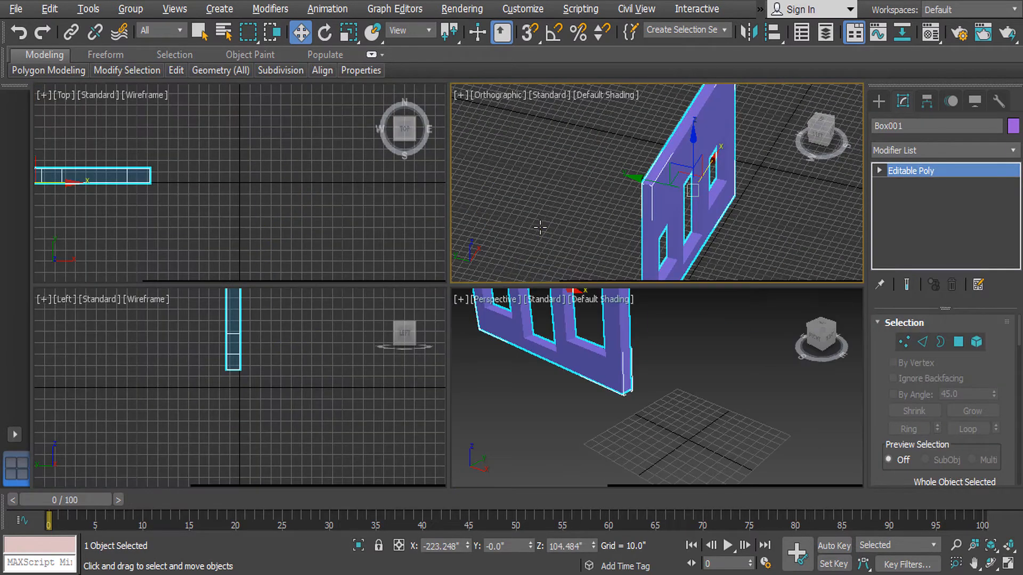
key("alt+w")
middle_click_drag(603, 325, 590, 304, "alt")
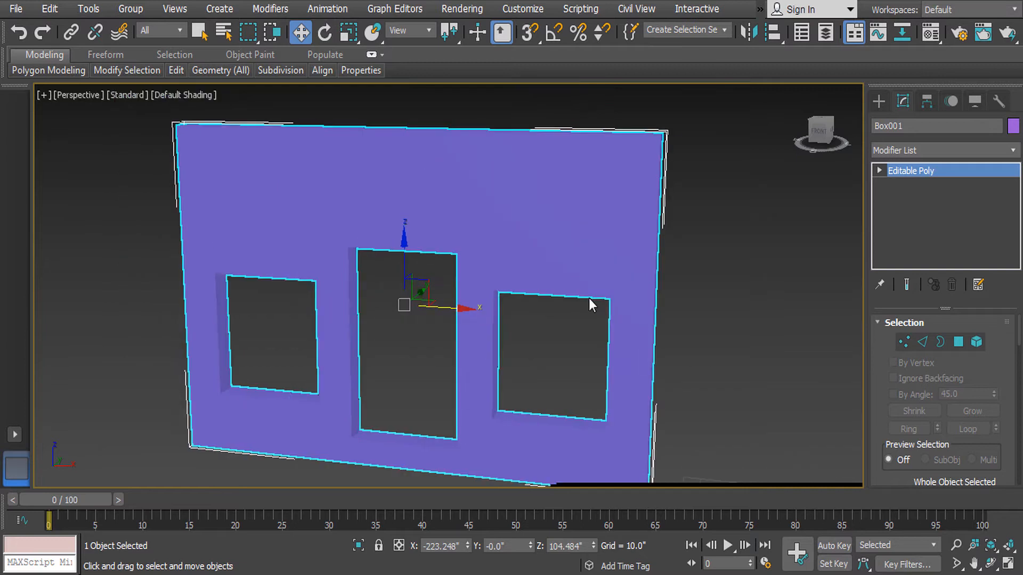
key("f")
key("z")
middle_click_drag(495, 262, 644, 289)
scroll(624, 262, "down", 3)
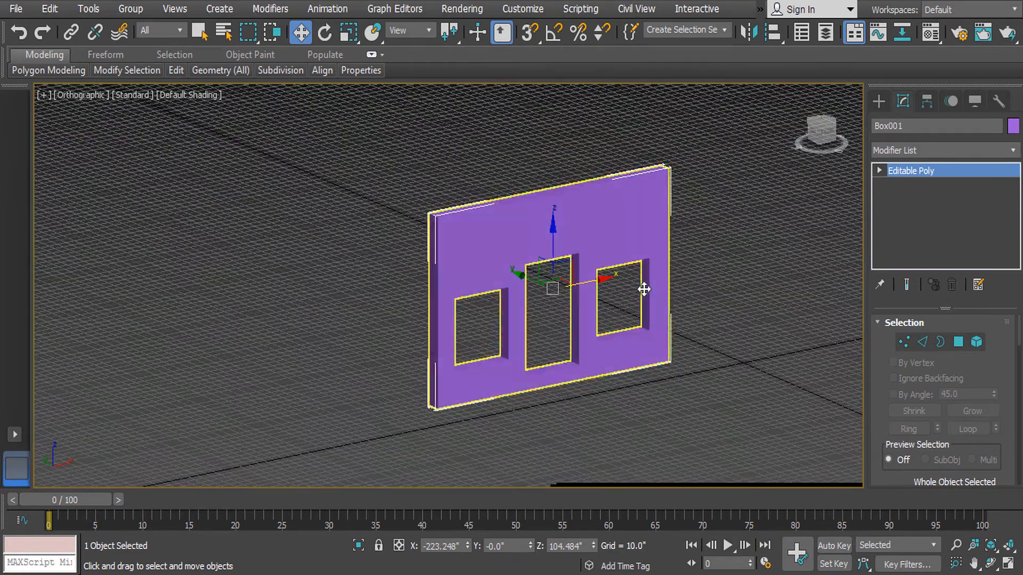
Frame the wall in the Front view and enter the Vertex sub-object level of its Editable Poly
key("f")
key("z")
left_click(879, 170)
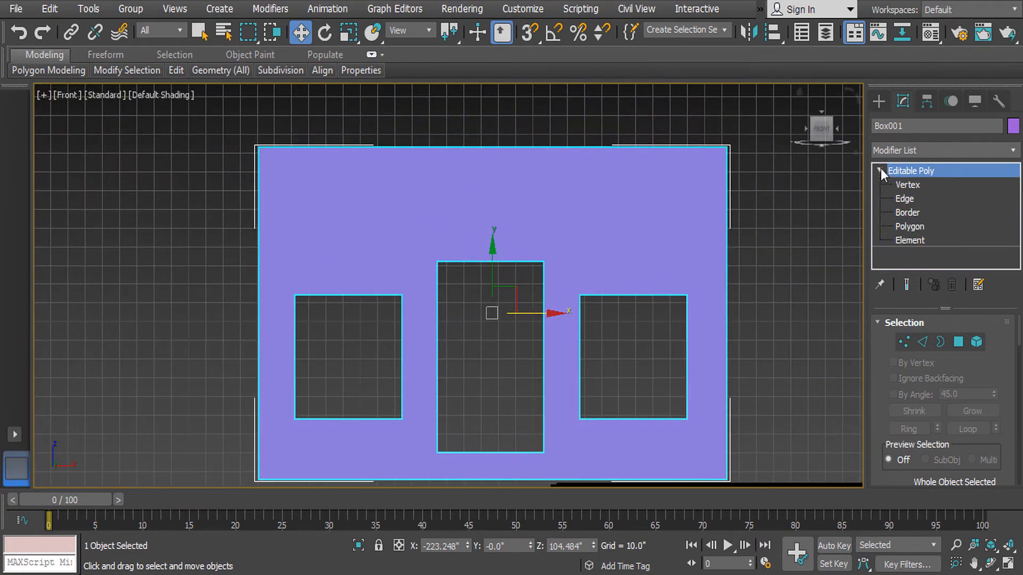
left_click(905, 185)
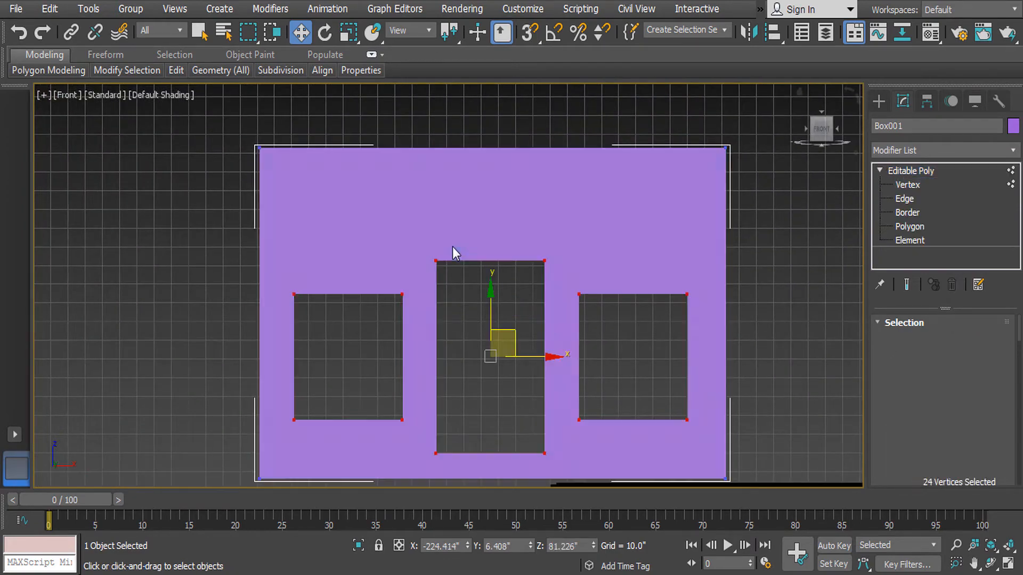
Leave the Vertex sub-object level and undo the wall's Editable Poly conversion and its openings back to a plain box
left_click(901, 172)
middle_click_drag(683, 247, 541, 244)
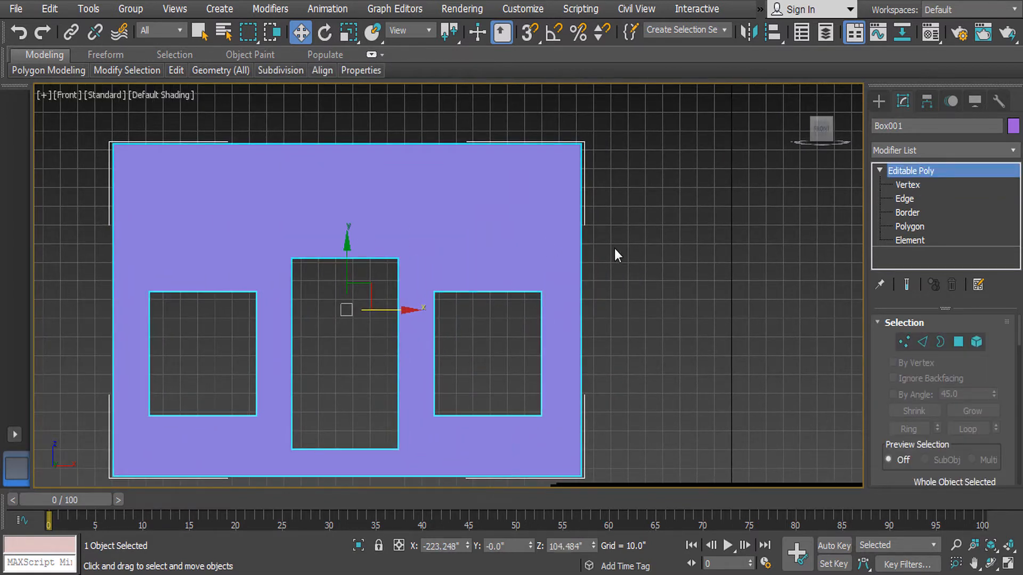
key("ctrl+z")
key("ctrl+z")
key("ctrl+z")
key("ctrl+z")
key("ctrl+z")
key("ctrl+z")
key("ctrl+z")
key("ctrl+z")
middle_click_drag(438, 256, 496, 296, "alt")
Reset the scene to an empty file and fill the workspace with the Perspective view
left_click(27, 9)
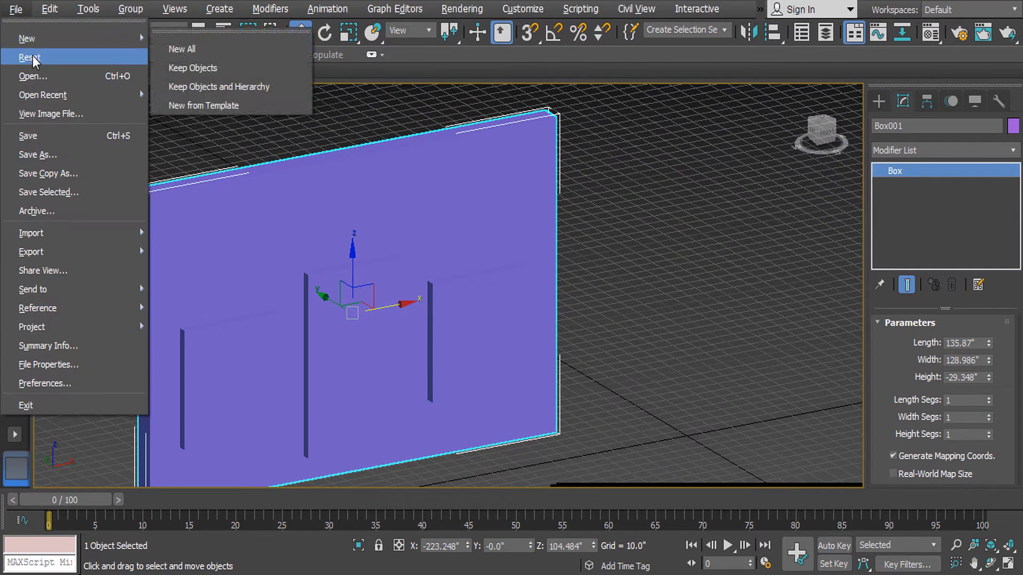
left_click(32, 59)
left_click(509, 317)
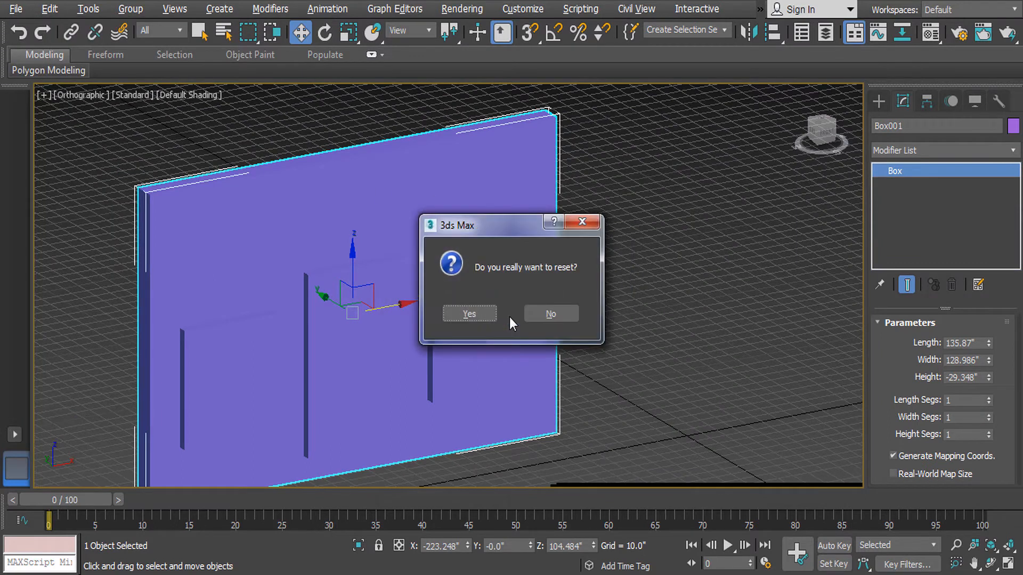
left_click(468, 314)
left_click(319, 240)
left_click(290, 378)
left_click(516, 378)
key("alt+w")
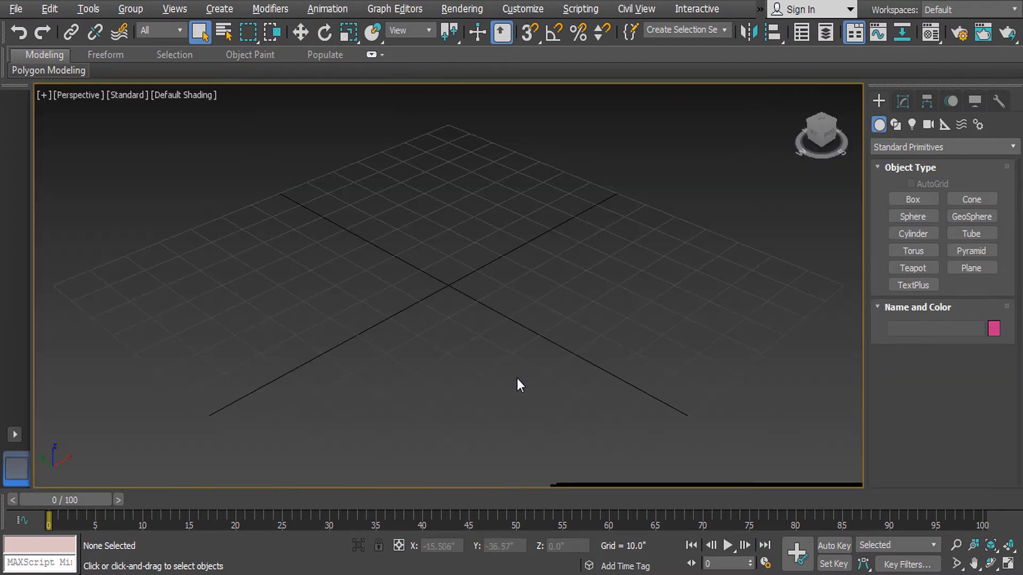
Create a wall box in the Front view, about 583 inches long and 688 inches wide, with some thickness
key("f")
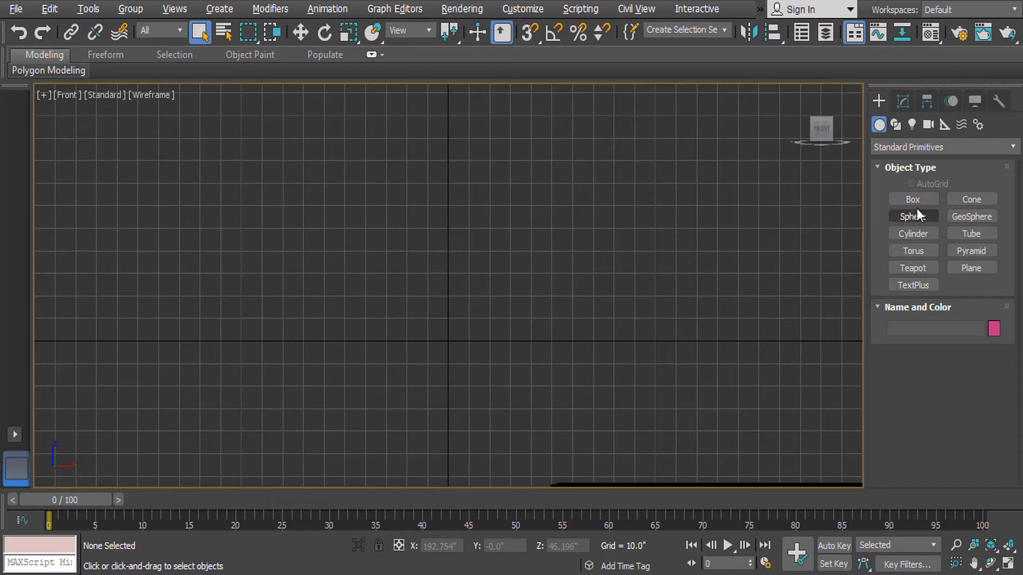
left_click(918, 204)
scroll(621, 327, "down", 2)
middle_click_drag(483, 290, 402, 280)
scroll(399, 273, "down", 2)
left_click_drag(289, 176, 646, 504)
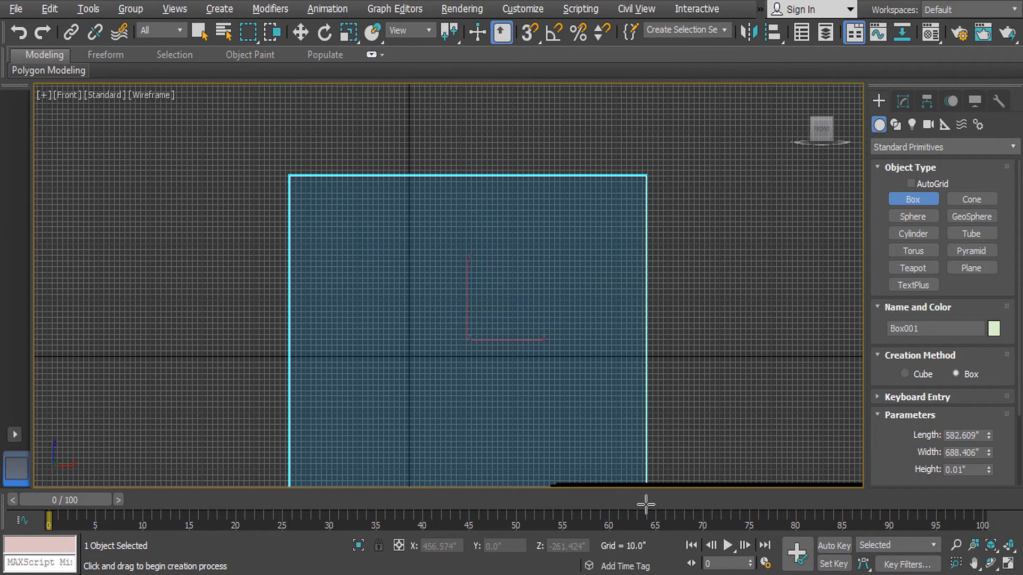
middle_click_drag(643, 394, 610, 225)
scroll(645, 363, "down", 3)
left_click(626, 322)
Scale the wall box up to about 124% in X and 122% in Y
key("e")
key("w")
scroll(601, 264, "up", 2)
middle_click_drag(600, 264, 617, 328)
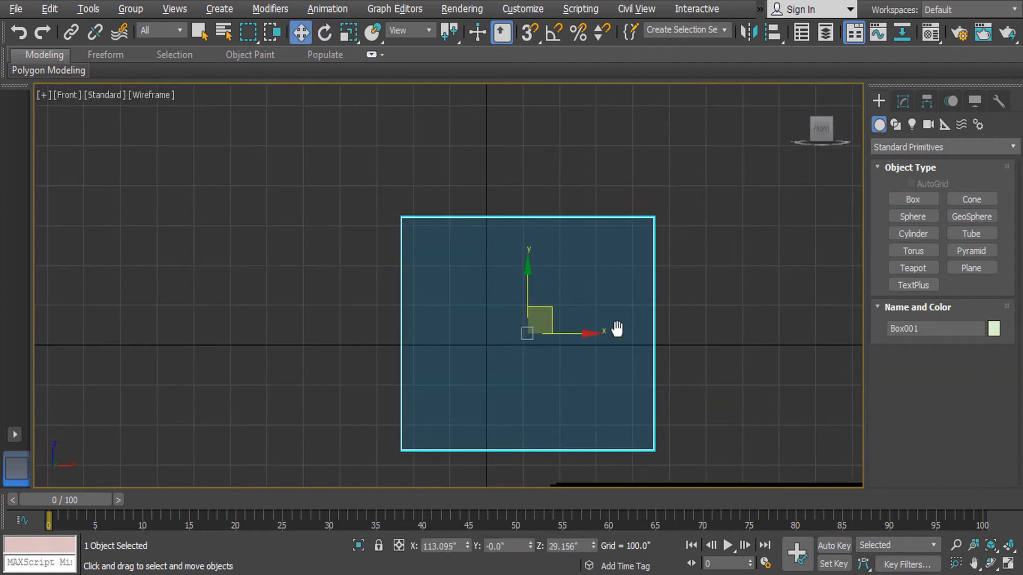
key("r")
key("r")
left_click_drag(599, 333, 616, 334)
left_click_drag(525, 254, 526, 238)
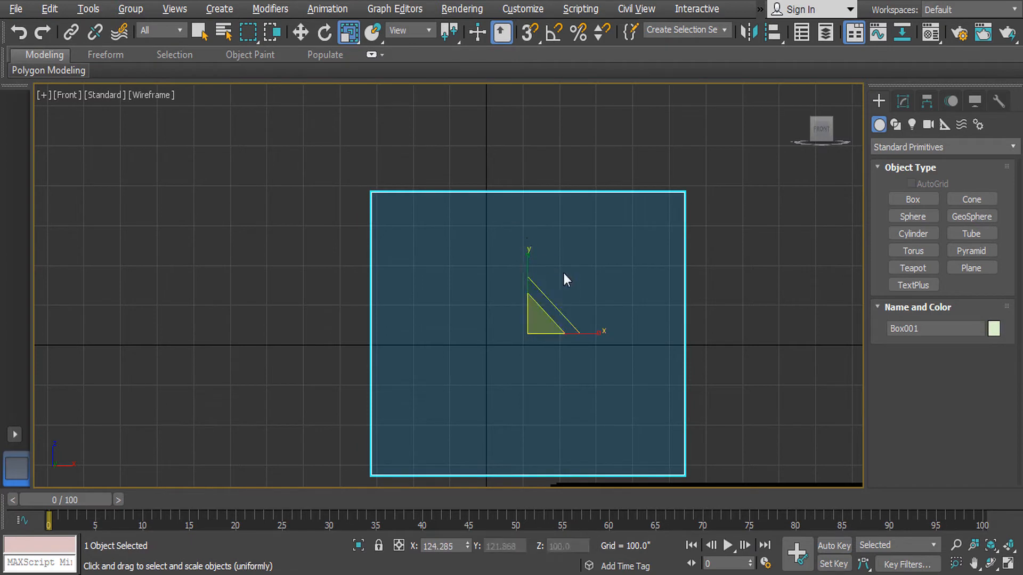
Thin the wall box along its depth to about 17% in a shaded Perspective view
middle_click_drag(541, 278, 594, 332, "alt")
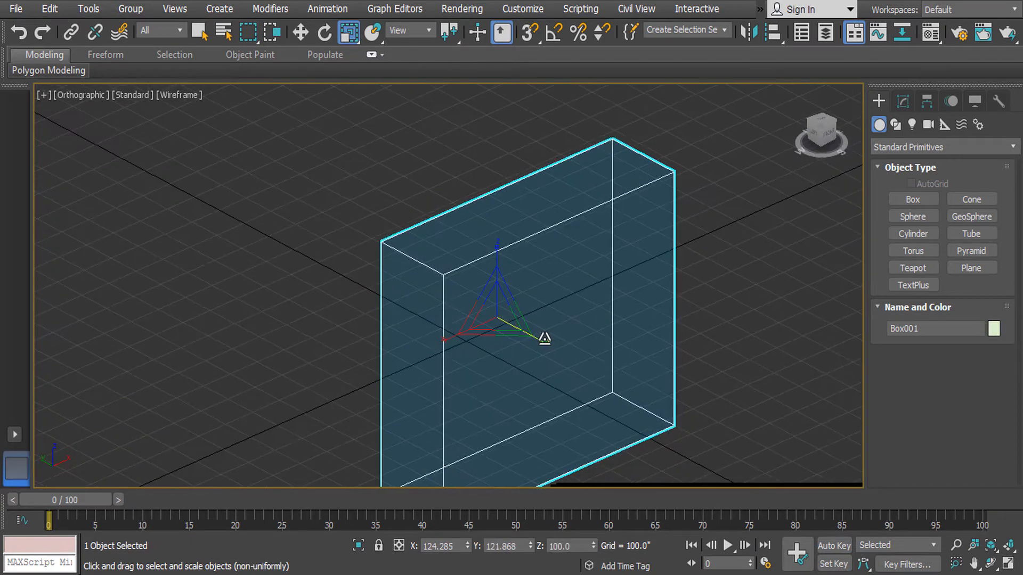
key("p")
key("F3")
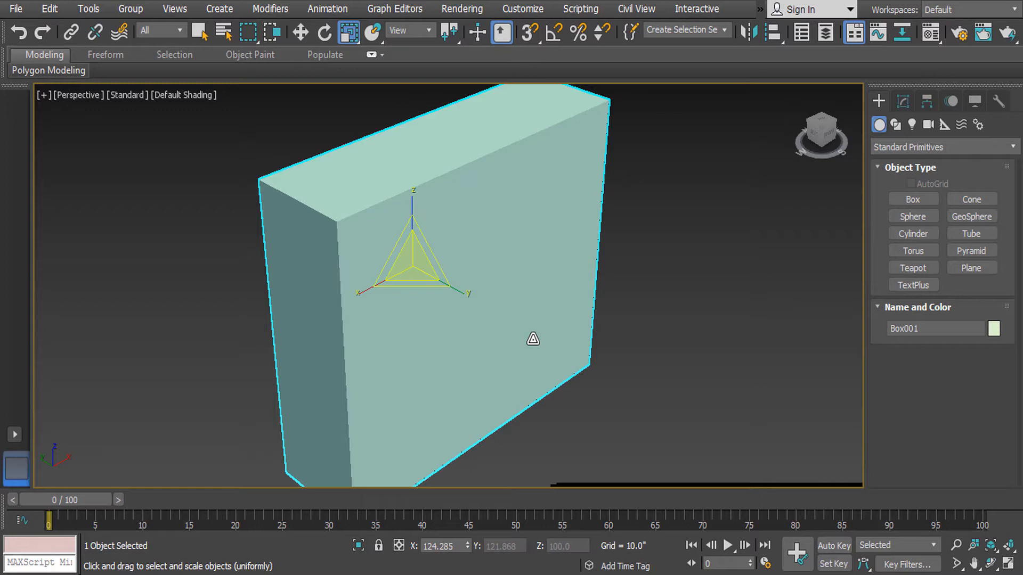
left_click_drag(469, 295, 304, 167)
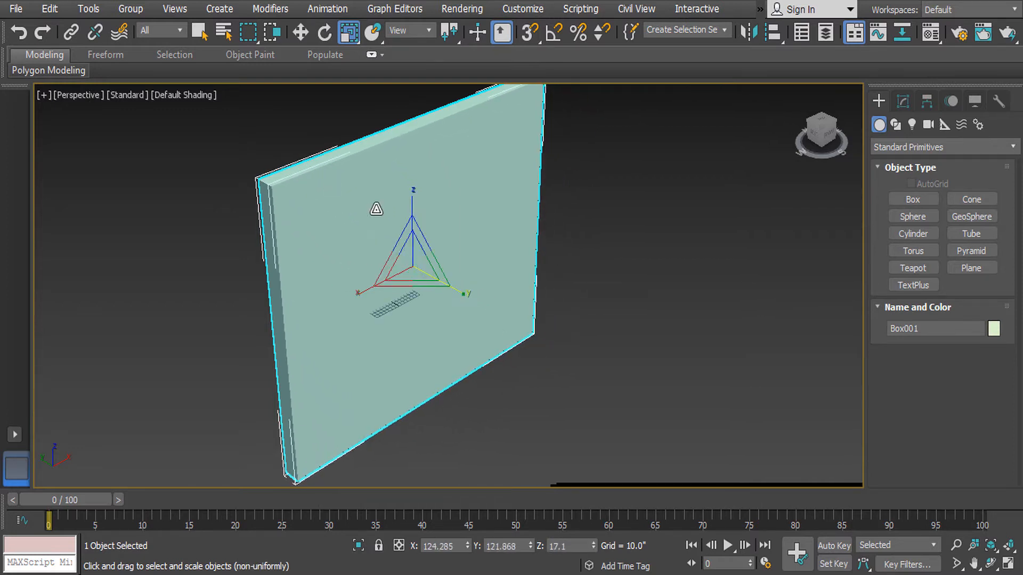
Move the wall box along its depth direction to about Y -143 inches
key("w")
left_click(570, 229)
left_click(387, 186)
left_click_drag(395, 261, 469, 314)
key("ctrl+z")
left_click_drag(379, 245, 420, 288)
Clone the wall as a smaller box inside it, scaled to about 81% in X and 90% in Y, in wireframe Front view
key("f")
scroll(534, 321, "down", 3)
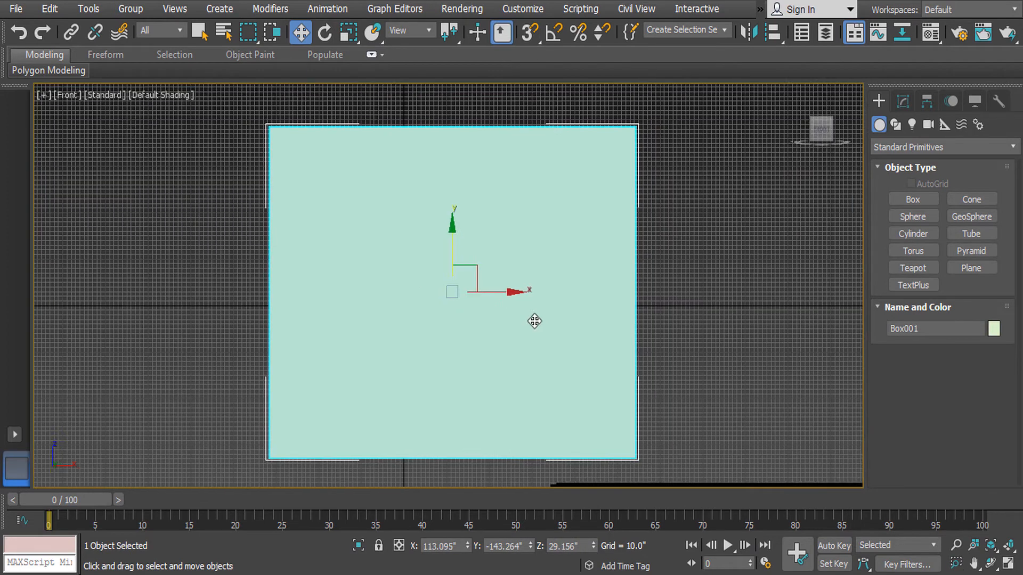
key("F3")
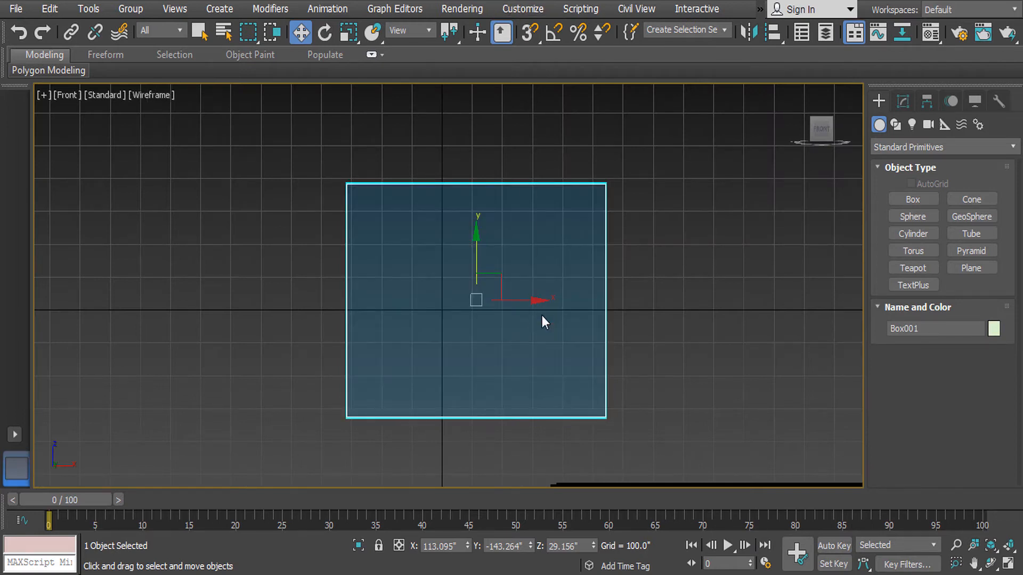
key("r")
left_click_drag(544, 300, 519, 293, "shift")
left_click(505, 356)
left_click_drag(479, 222, 480, 246)
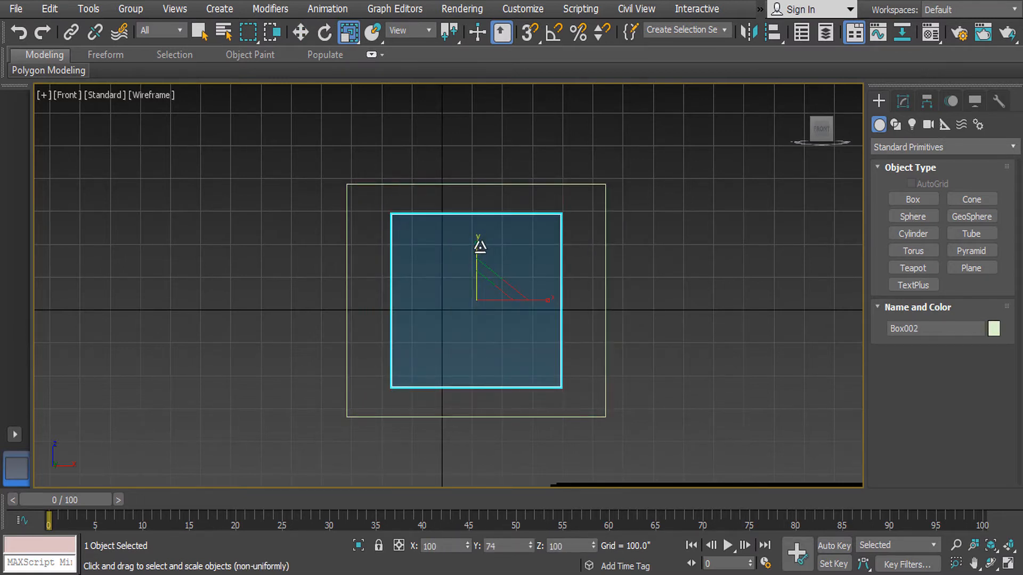
Scale the inner box along its depth to about 39% so it is thicker than the wall
middle_click_drag(480, 246, 522, 330, "alt")
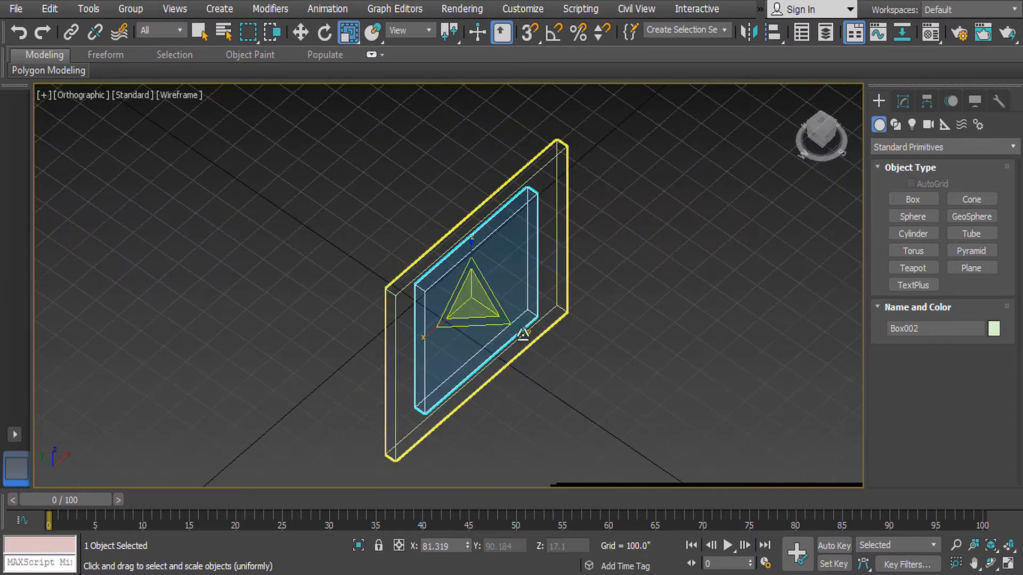
left_click_drag(523, 331, 550, 356)
middle_click_drag(550, 357, 550, 319, "alt")
key("e")
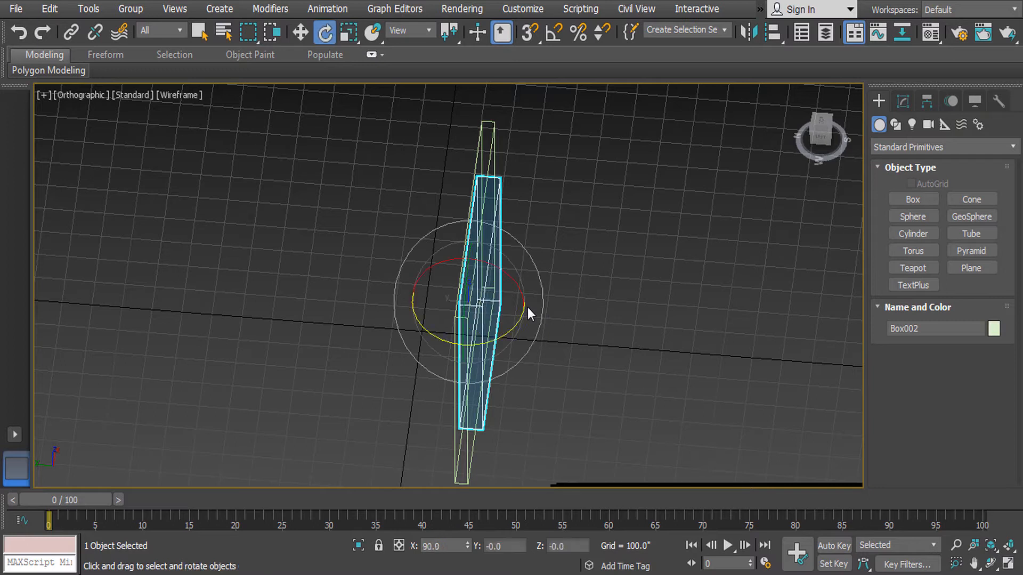
key("w")
key("r")
left_click_drag(539, 327, 557, 311)
Move the inner box in depth to about Y -116 inches so it passes through both wall faces
key("w")
left_click_drag(422, 301, 408, 297)
key("F3")
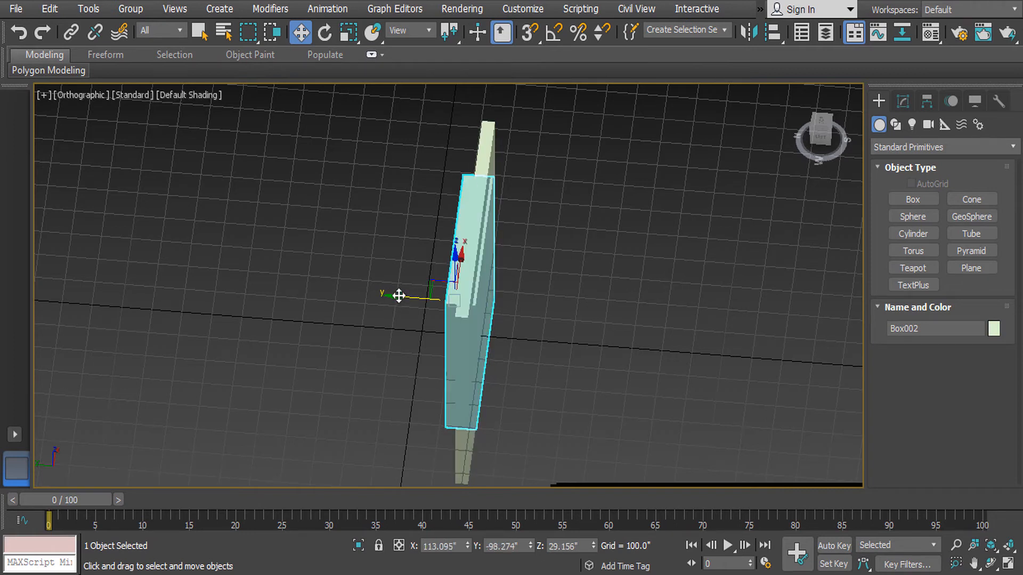
left_click_drag(399, 296, 404, 298)
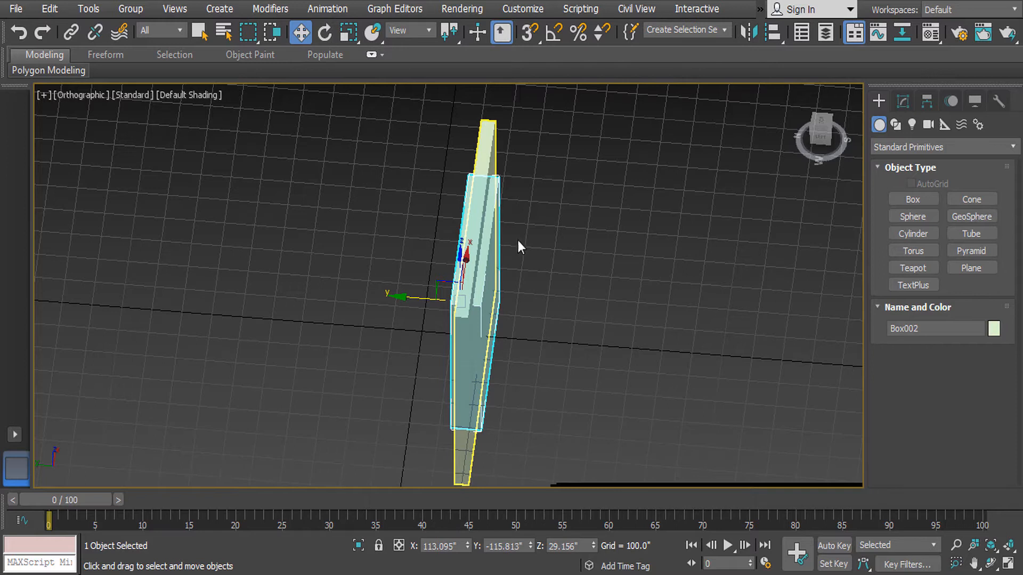
left_click(597, 289)
left_click(491, 292)
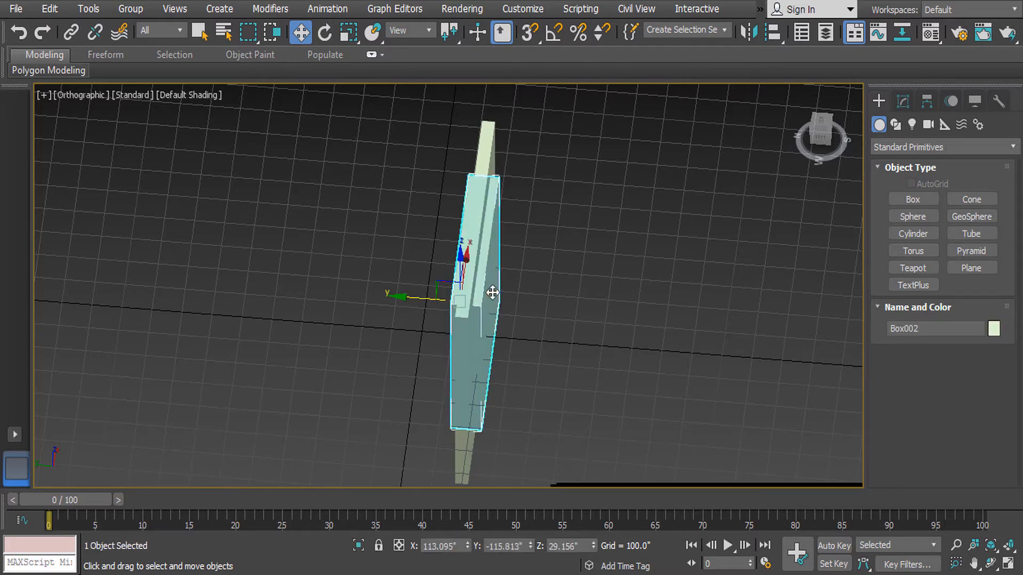
Narrow the inner box in the Front view to about 43% in X, forming a tall opening
key("f")
scroll(606, 312, "down", 3)
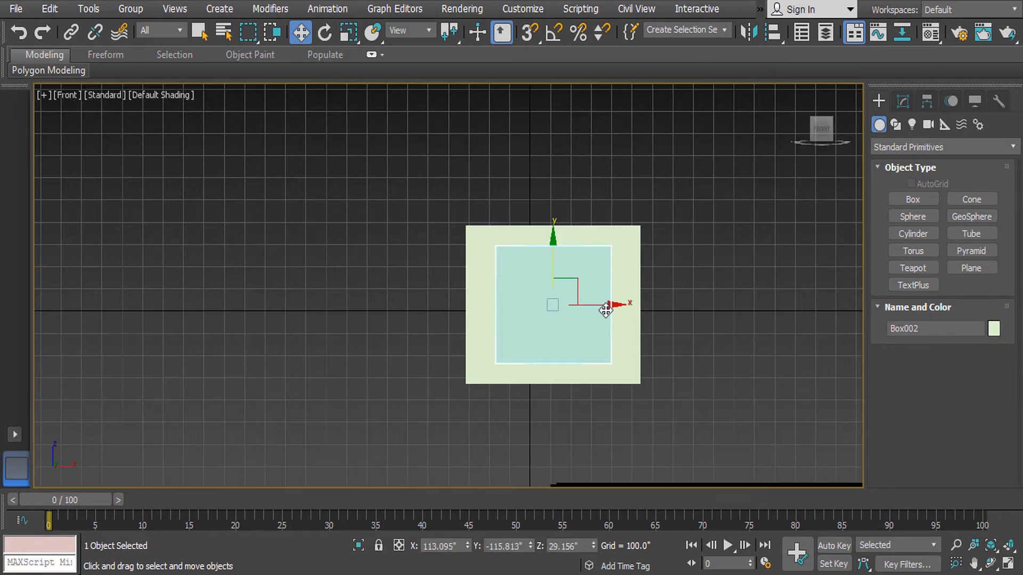
key("F3")
scroll(605, 307, "up", 2)
key("r")
key("r")
left_click_drag(577, 296, 525, 296)
scroll(527, 297, "up", 2)
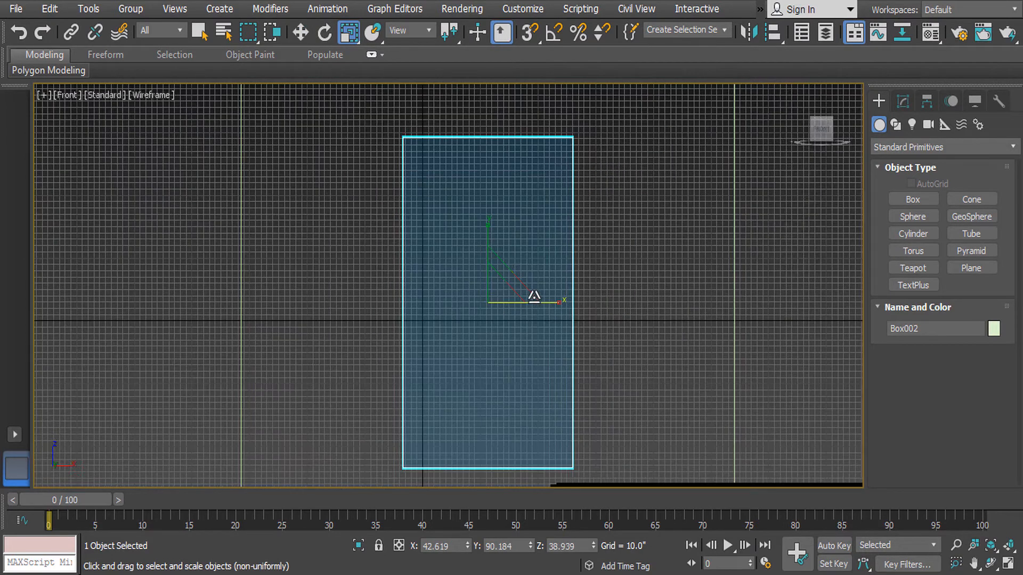
middle_click_drag(532, 296, 646, 319)
Move the tall opening box to the wall's left side, at about X -89 inches
key("e")
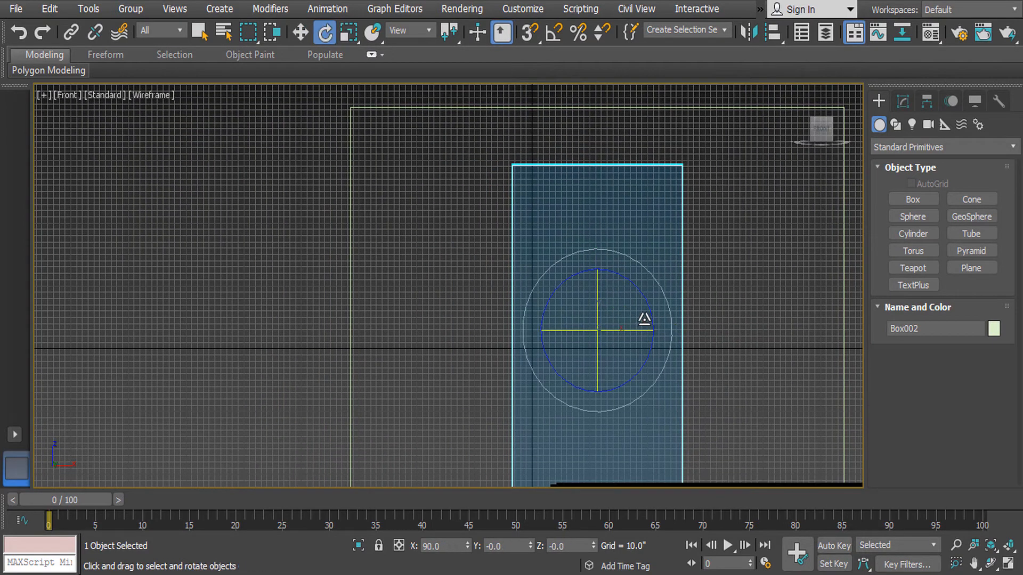
key("z")
middle_click_drag(684, 289, 716, 278)
scroll(644, 298, "down", 2)
scroll(580, 305, "up", 2)
scroll(596, 336, "down", 2)
scroll(596, 336, "down", 3)
key("w")
scroll(612, 336, "up", 5)
scroll(613, 333, "down", 2)
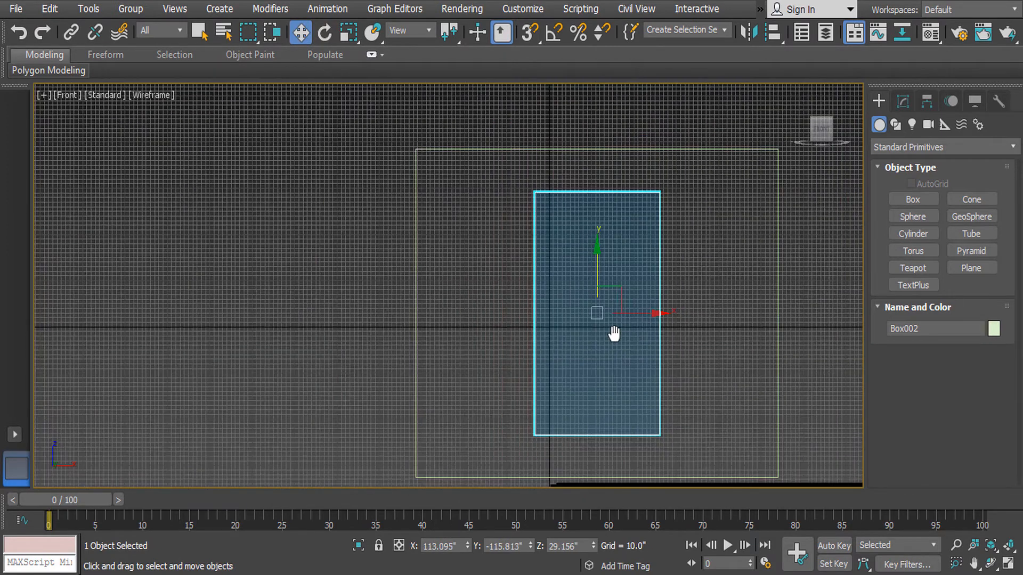
scroll(614, 333, "down", 2)
left_click_drag(661, 326, 617, 323)
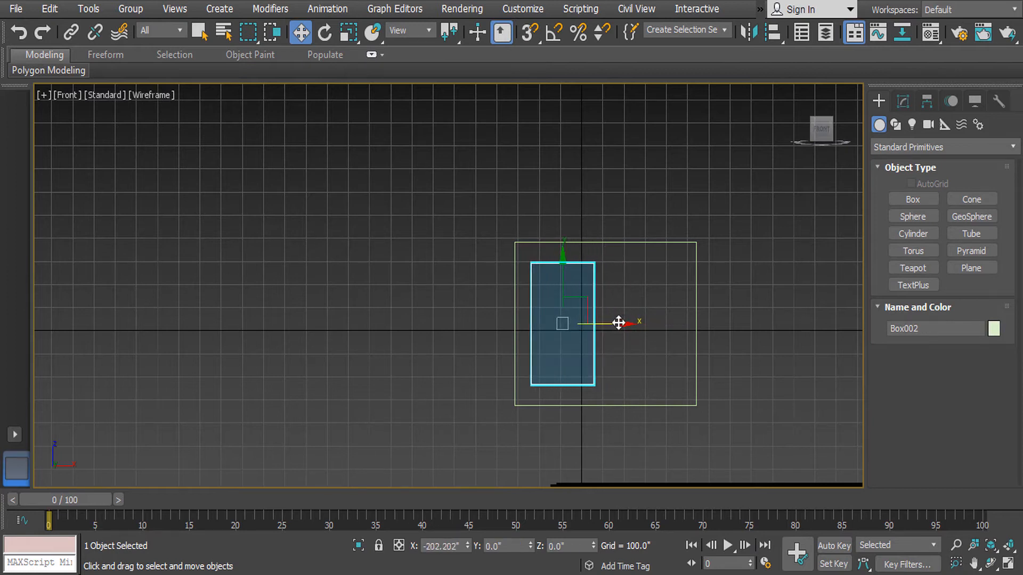
Copy the opening box once to the wall's right side, at about X 311 inches
middle_click_drag(518, 311, 471, 311)
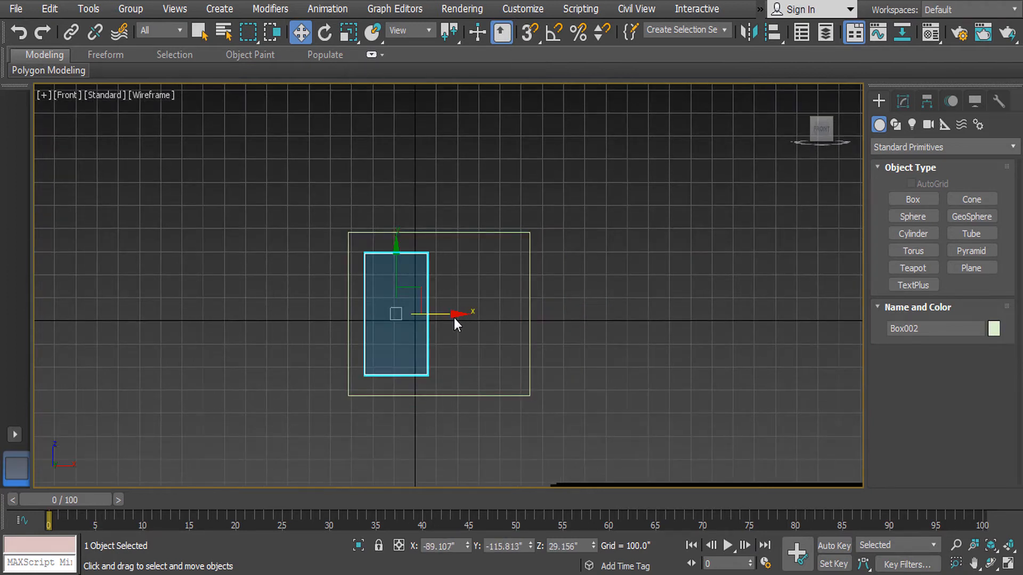
left_click_drag(454, 318, 535, 323, "shift")
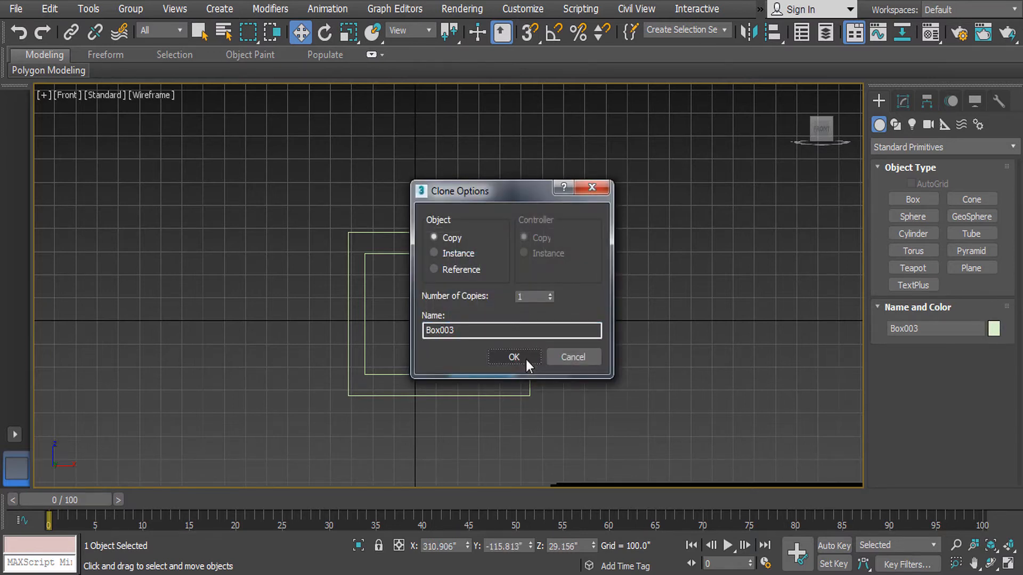
left_click(525, 359)
Widen the wall box to about 197% in X
left_click(530, 278)
key("r")
key("r")
left_click_drag(507, 313, 550, 317)
key("r")
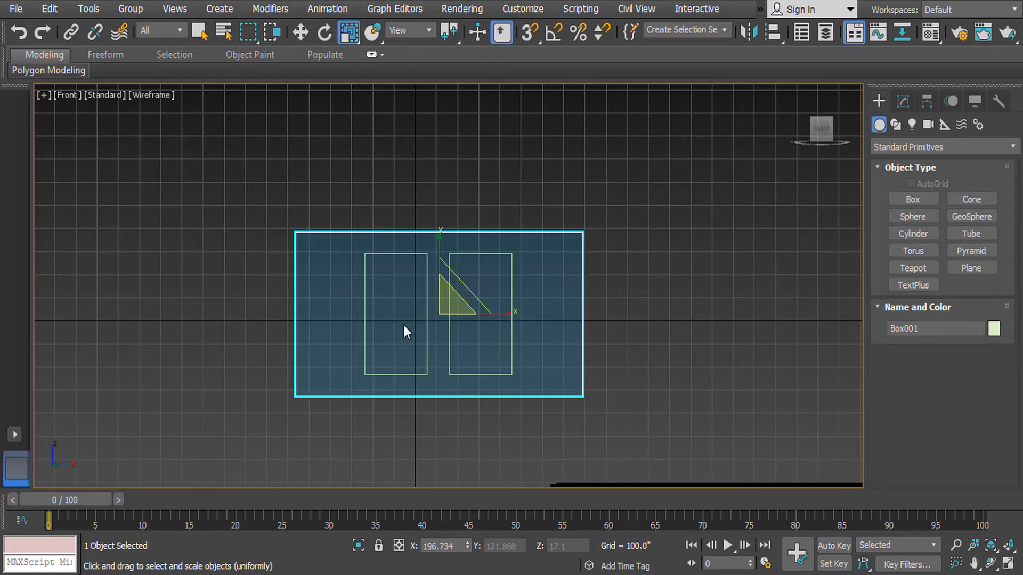
Move the left opening box to about X -343 inches and the right one to about X 569 inches
left_click(403, 325)
left_click(428, 302)
key("r")
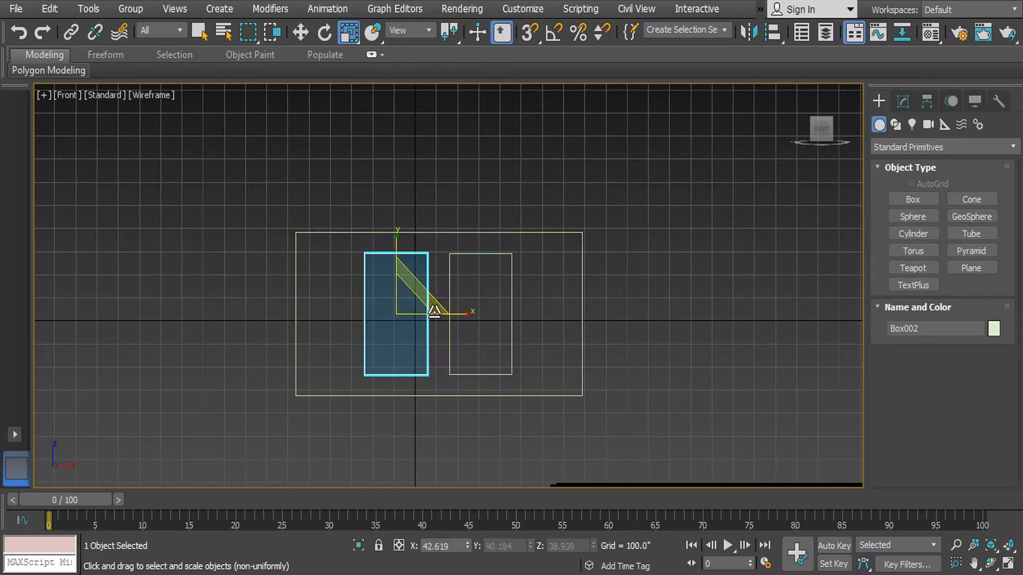
key("w")
left_click_drag(455, 311, 399, 309)
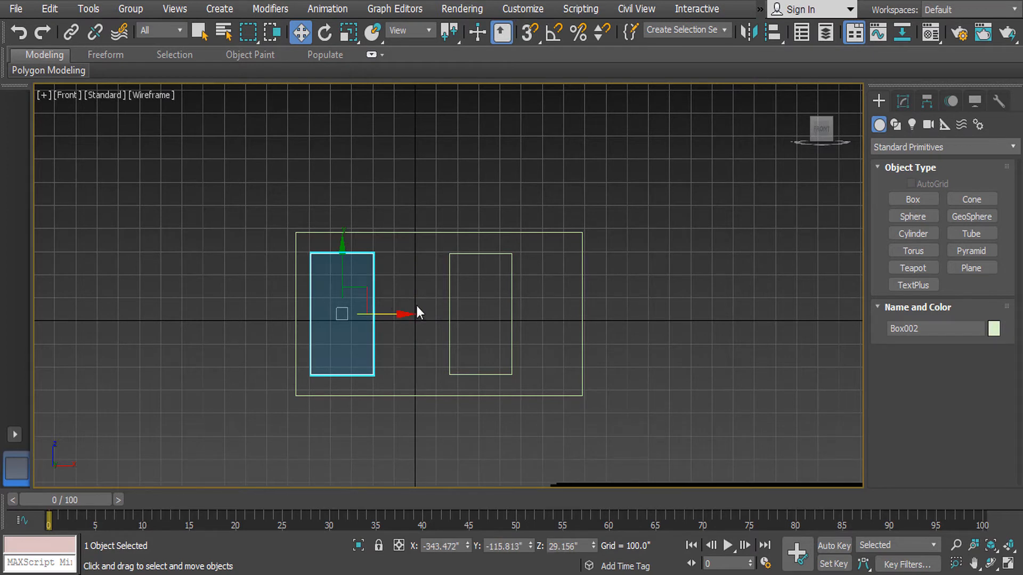
left_click(477, 271)
left_click_drag(553, 314, 595, 321)
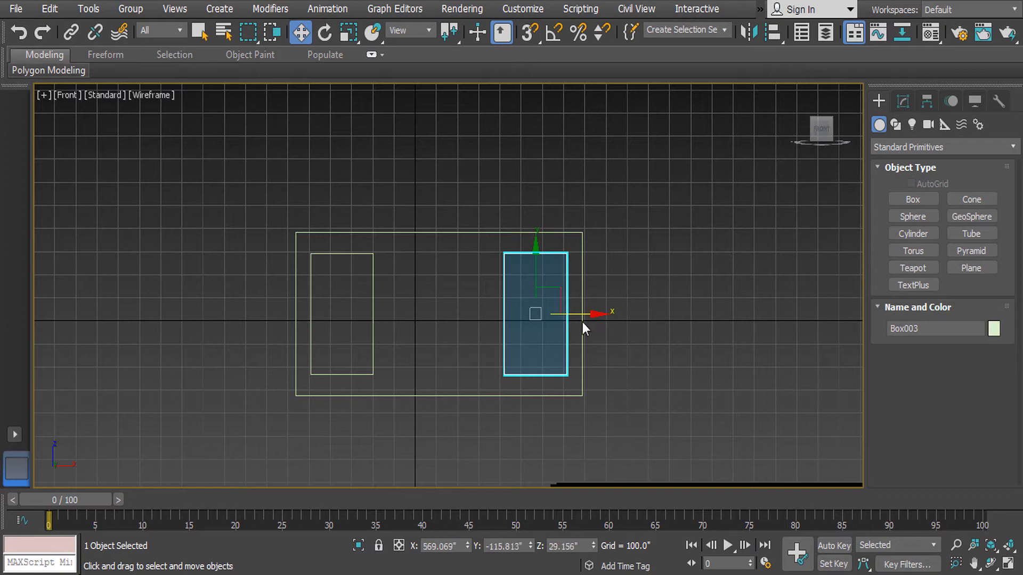
Copy the left opening box into the middle of the wall, at about X 110 inches
left_click(356, 256)
left_click_drag(388, 313, 487, 326, "shift")
left_click(513, 360)
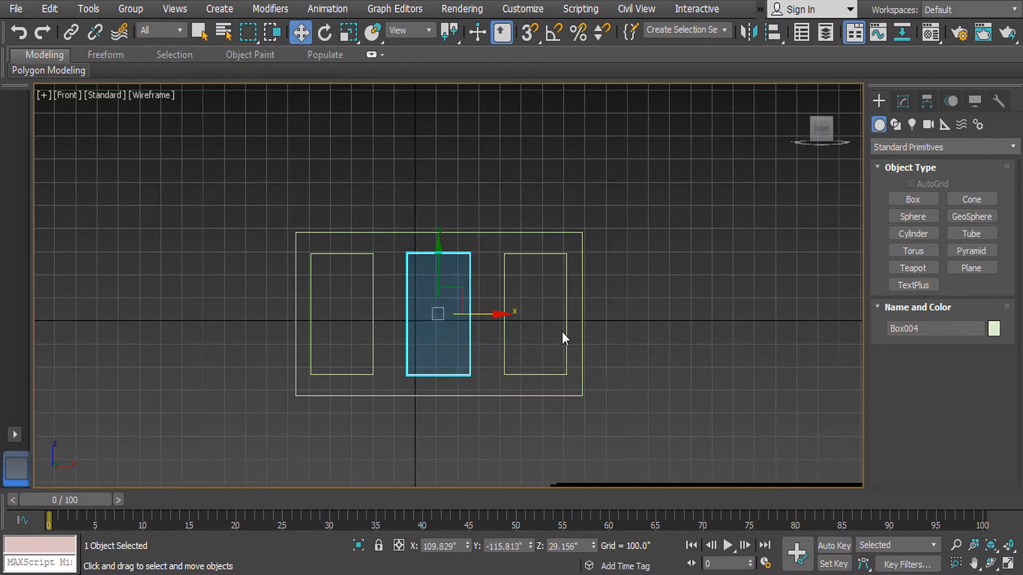
Stretch the wall box slightly wider along X around the three opening boxes
left_click(582, 336)
key("r")
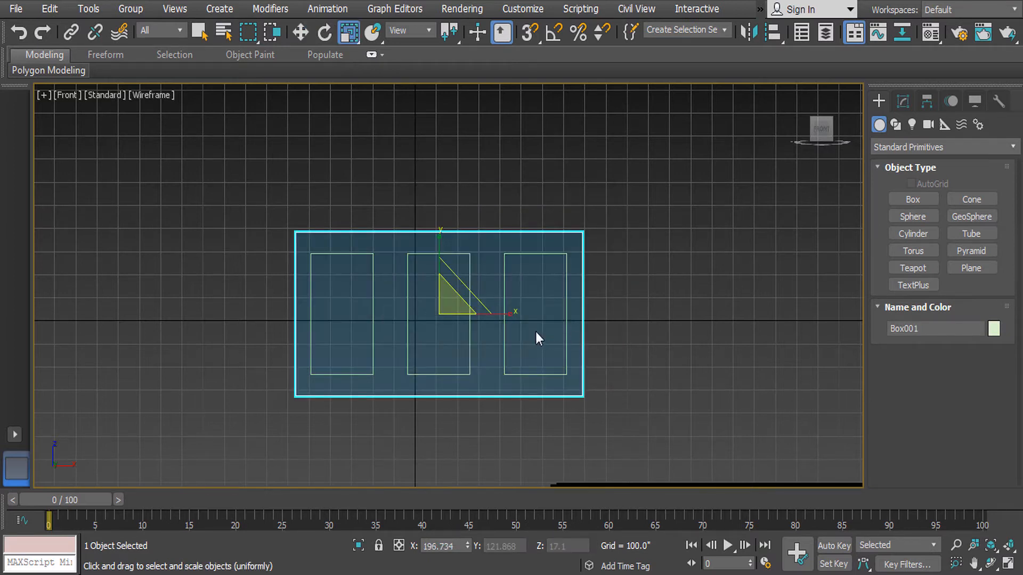
left_click_drag(509, 310, 401, 314)
Shift the left opening box about 38 inches outward, the right one about 53 inches outward, and the middle one about 46 inches right
left_click(374, 314)
key("e")
key("w")
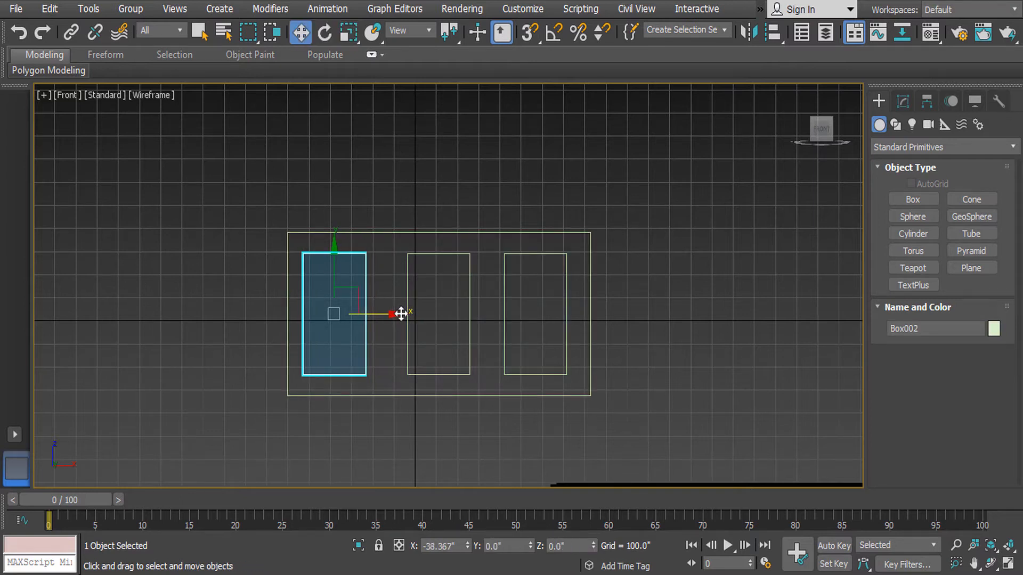
left_click(528, 311)
left_click_drag(589, 316, 603, 320)
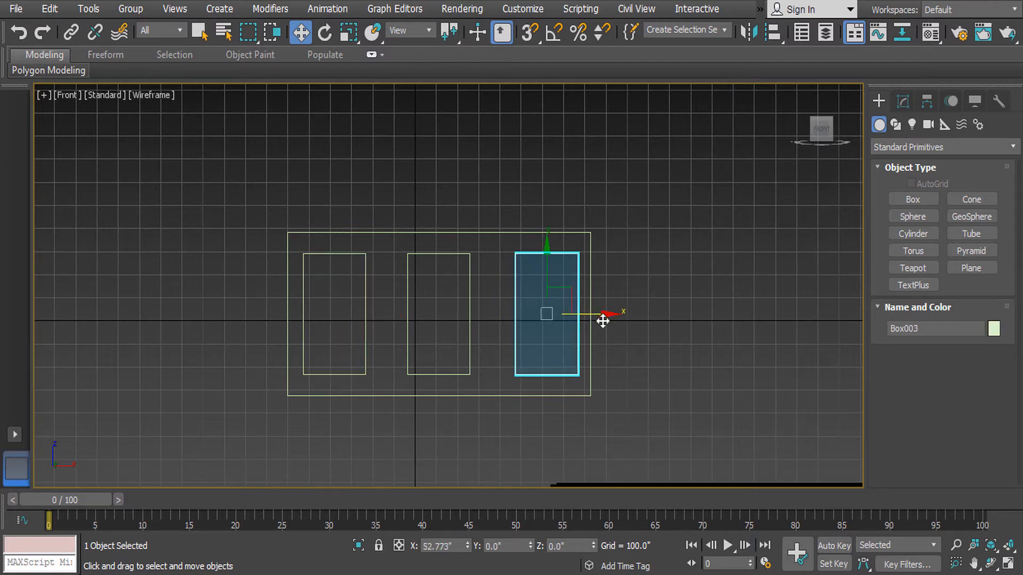
left_click(469, 313)
left_click_drag(491, 312, 499, 316)
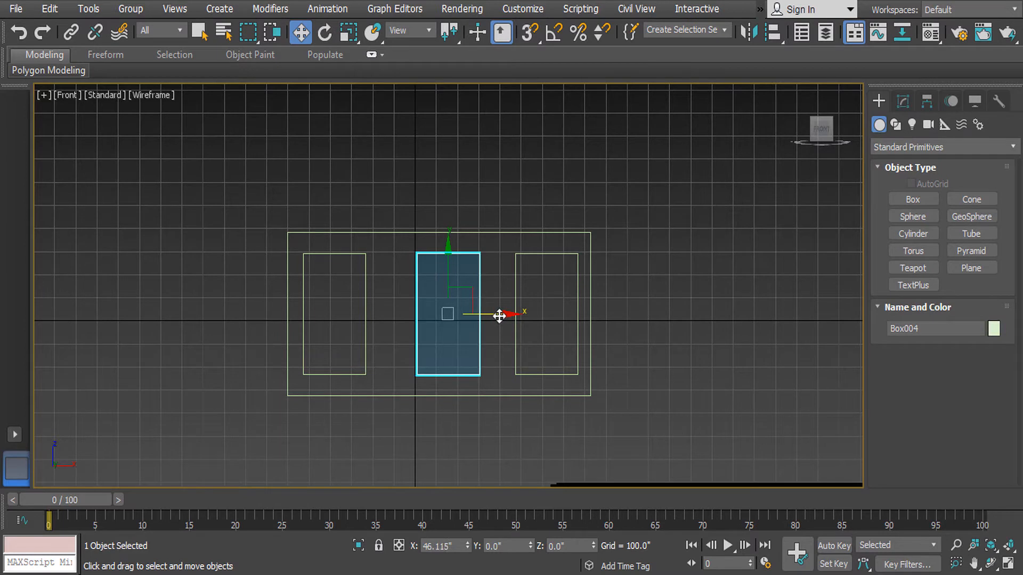
Copy the left opening box into the gap beside it at about X -114 inches and narrow the copy to fit
left_click(327, 254)
mouse_move(392, 316)
left_mouse_down("shift")
mouse_move(453, 326)
mouse_move(436, 292)
mouse_move(402, 292)
mouse_move(418, 294)
left_mouse_up("shift")
left_click(507, 363)
scroll(496, 366, "up", 5)
key("r")
key("e")
key("w")
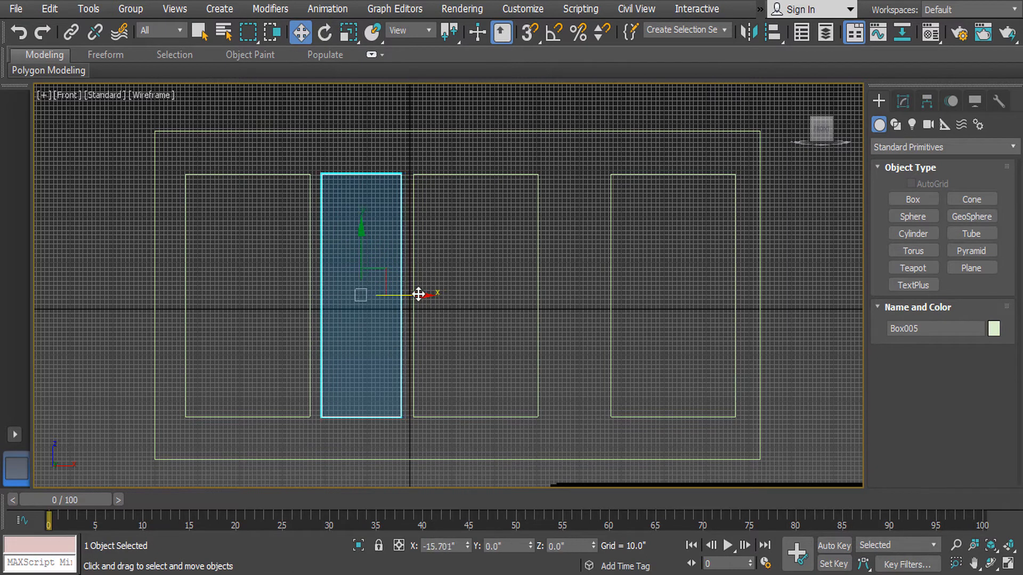
Copy the narrow opening box into the gap right of the middle opening, at about X 420 inches
scroll(458, 336, "down", 4)
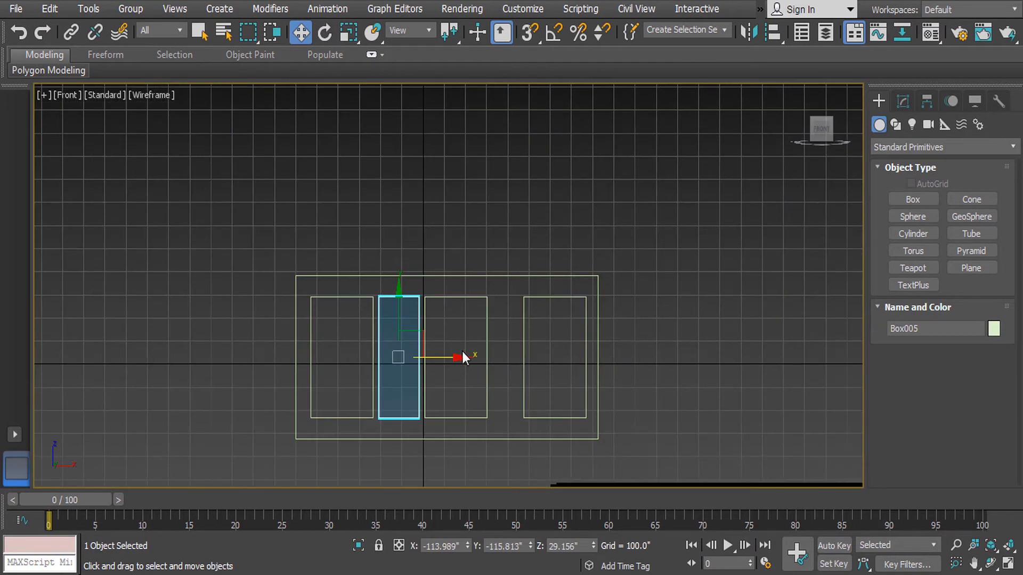
left_click_drag(450, 358, 563, 376, "shift")
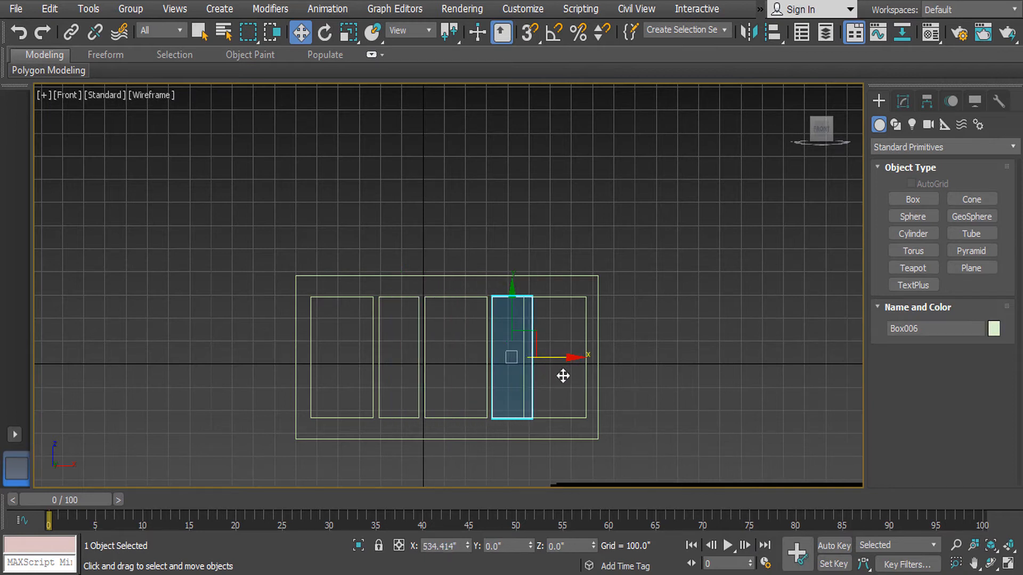
left_click(515, 355)
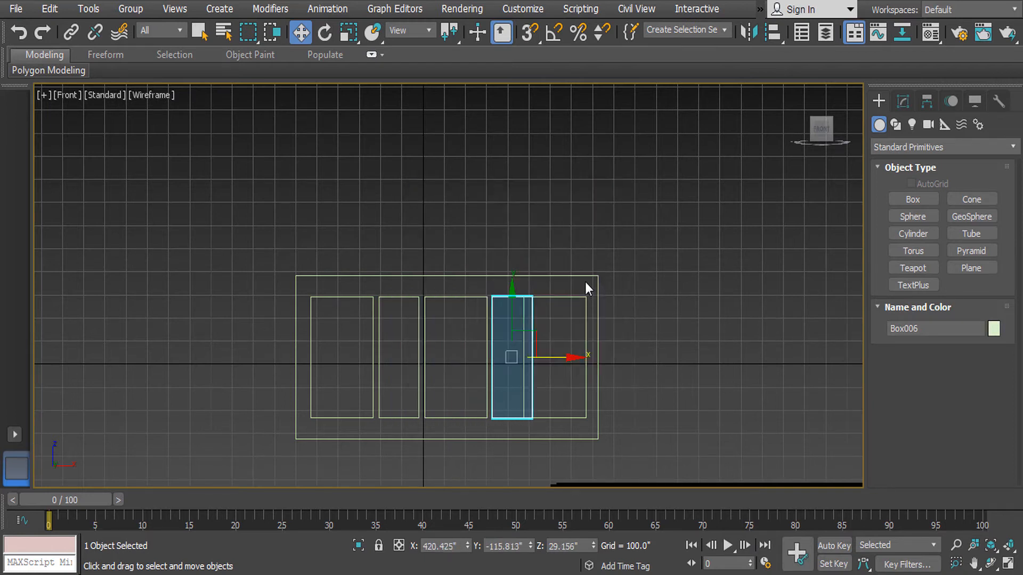
Shift the rightmost opening box about 60 inches outward along X, clear of the second narrow box
left_click(577, 297)
scroll(581, 319, "up", 3)
middle_click_drag(580, 317, 516, 284)
left_click_drag(524, 368, 550, 376)
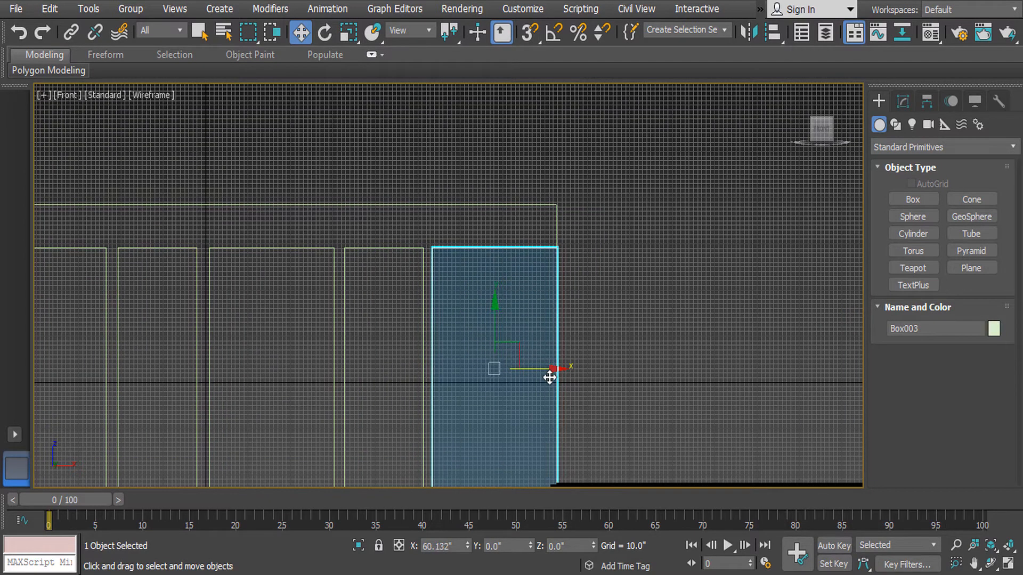
Stretch the wall box along X to about 219% and recentre it around the five opening boxes
scroll(645, 251, "down", 3)
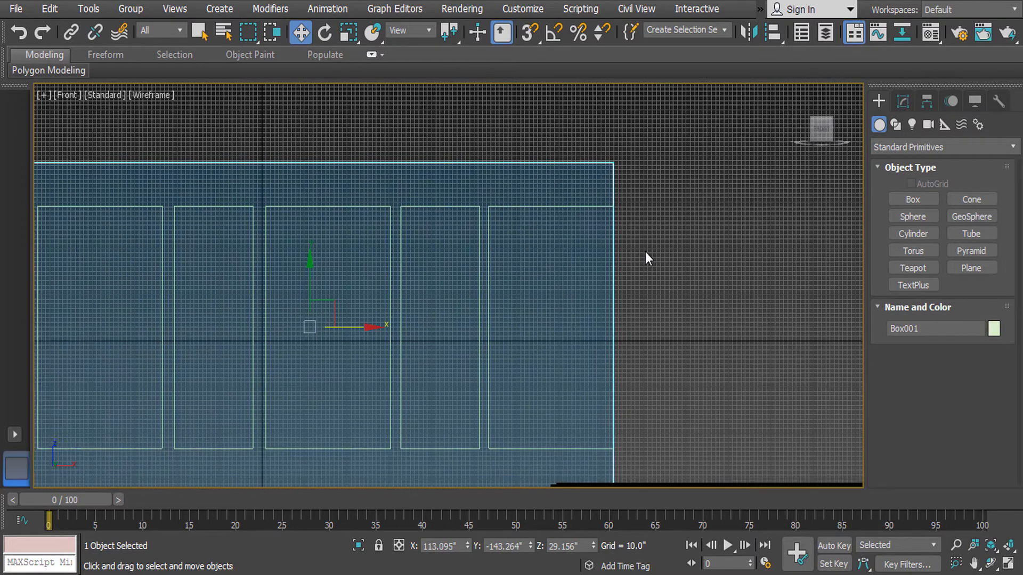
key("r")
left_click_drag(542, 287, 540, 293)
key("e")
key("w")
scroll(540, 293, "up", 2)
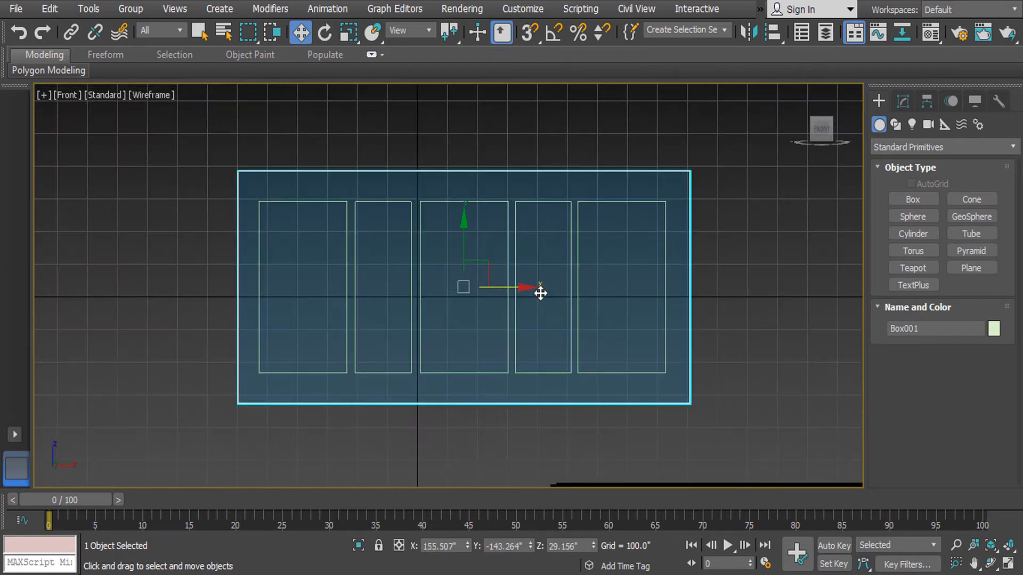
Reduce the wall box's height to a scale of about 99%, leaving thin margins above and below the openings
key("r")
left_click_drag(461, 210, 461, 219)
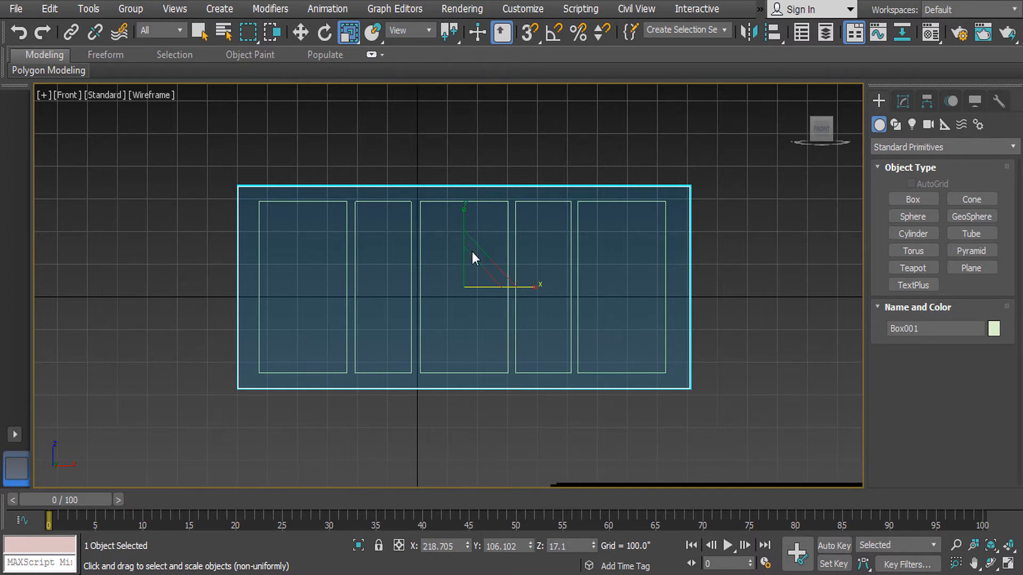
left_click_drag(467, 211, 466, 214)
key("e")
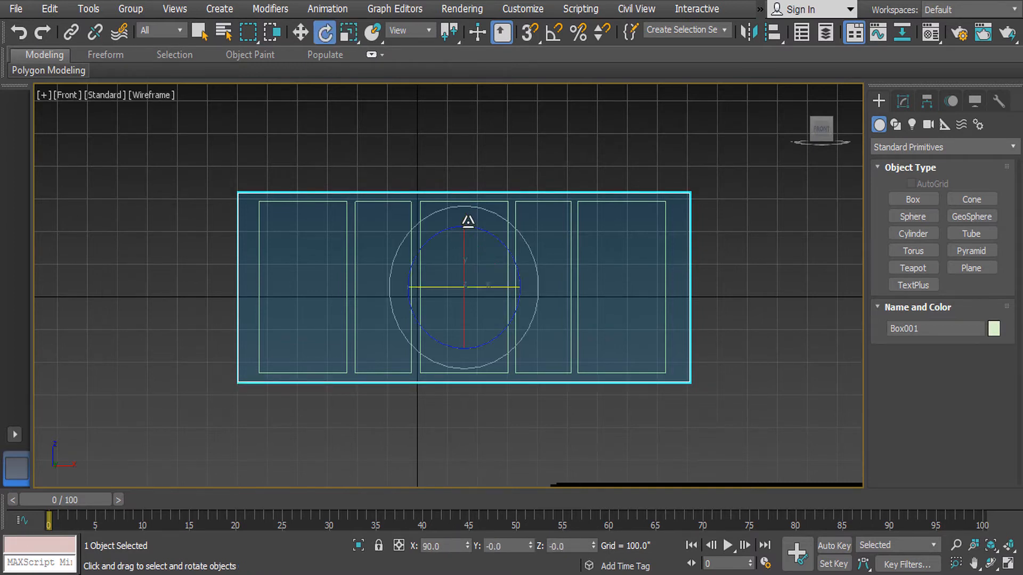
Shift the wall box slightly along X and narrow it to about 205% so the side margins are thin
key("w")
left_click_drag(520, 283, 531, 288)
key("r")
key("w")
key("r")
middle_click_drag(531, 288, 535, 320, "alt")
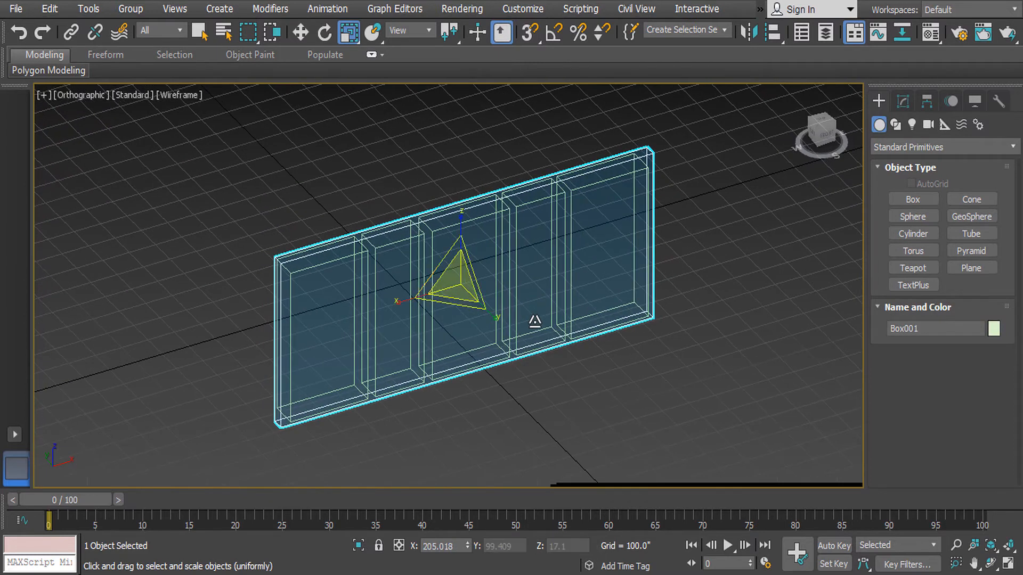
key("F3")
key("f")
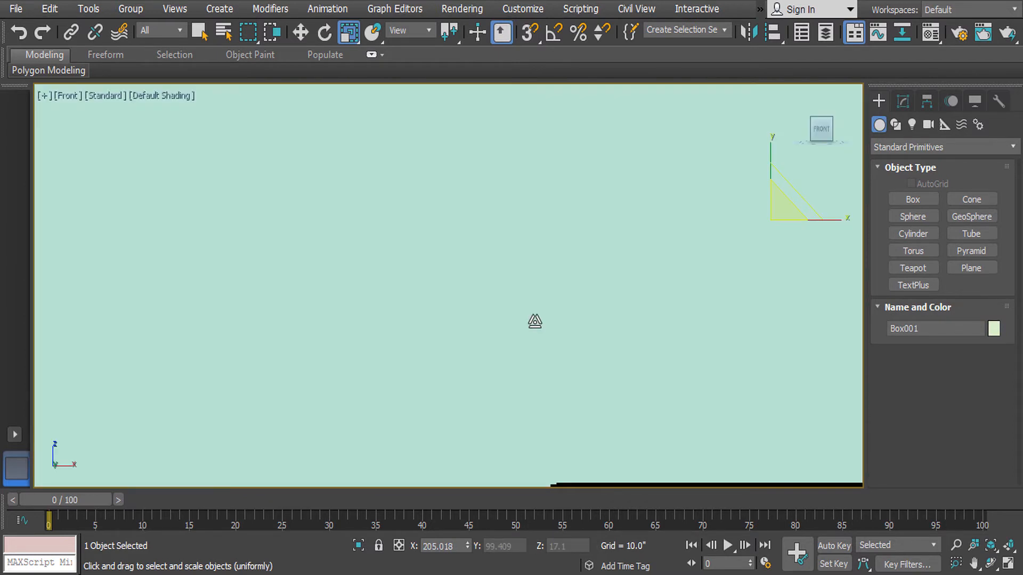
key("F3")
middle_click_drag(504, 287, 593, 332)
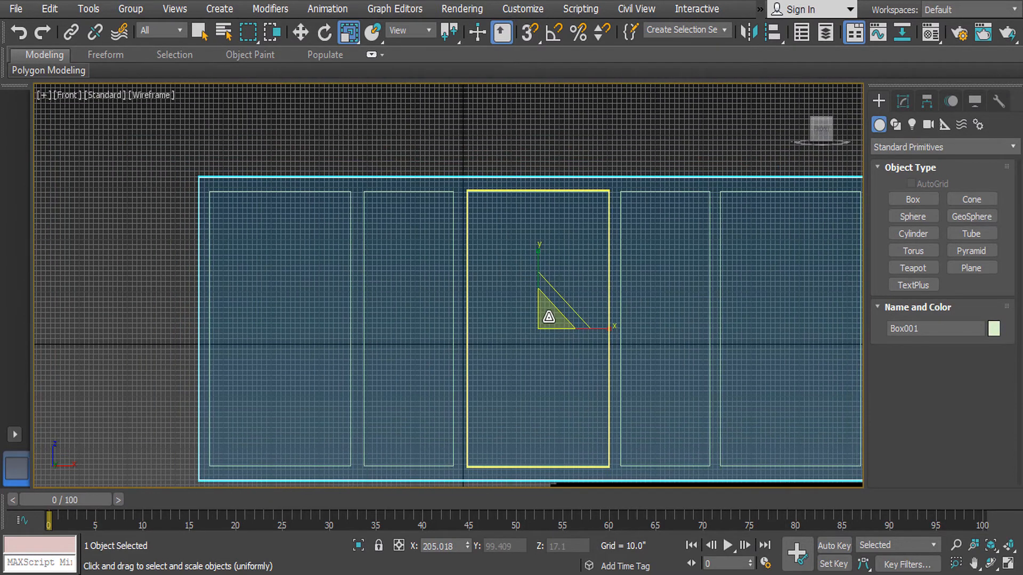
left_click(427, 138)
left_click(429, 180)
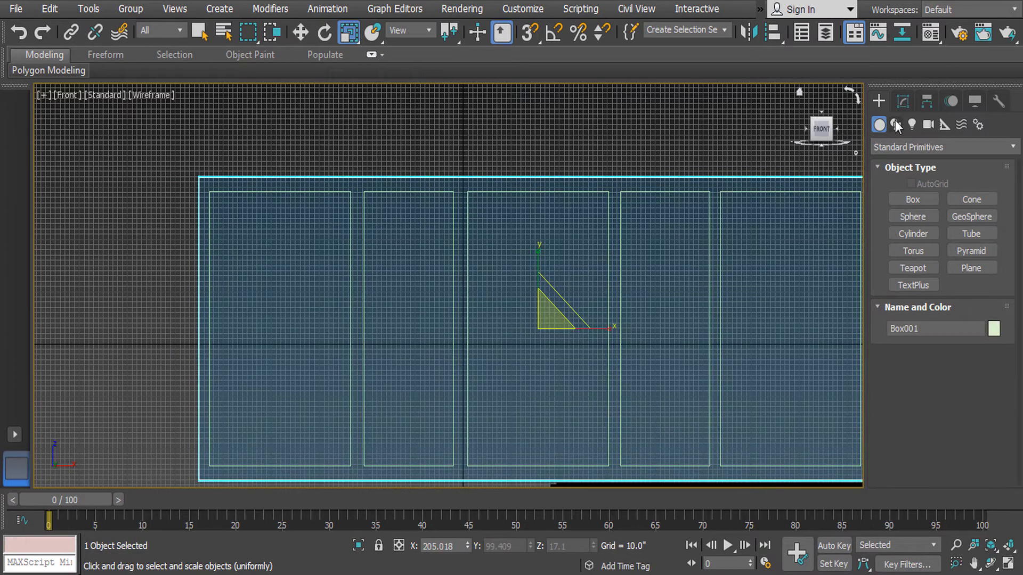
left_click(903, 101)
left_click(879, 101)
middle_click_drag(721, 164, 614, 171)
right_click(614, 172)
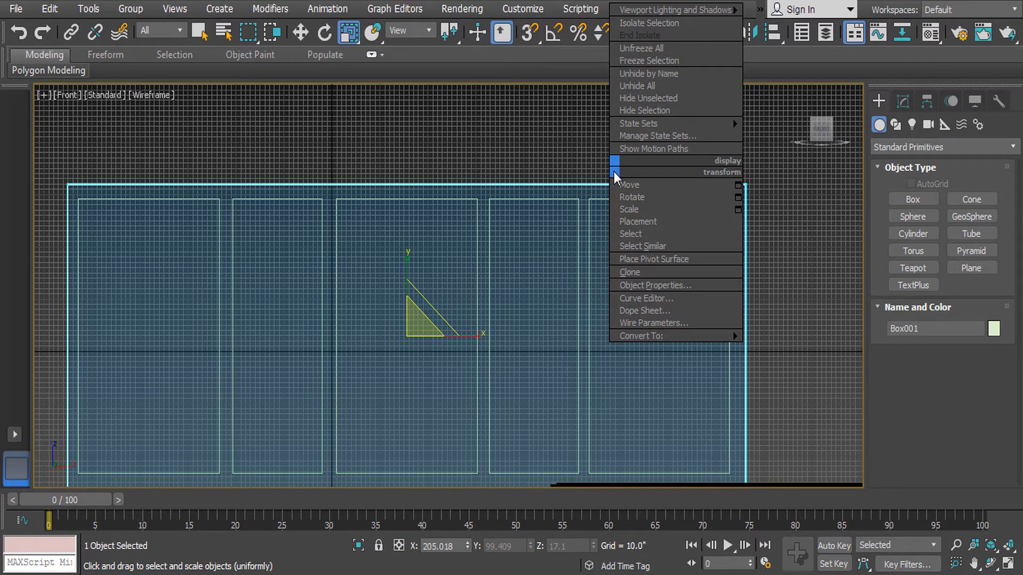
mouse_move(666, 336)
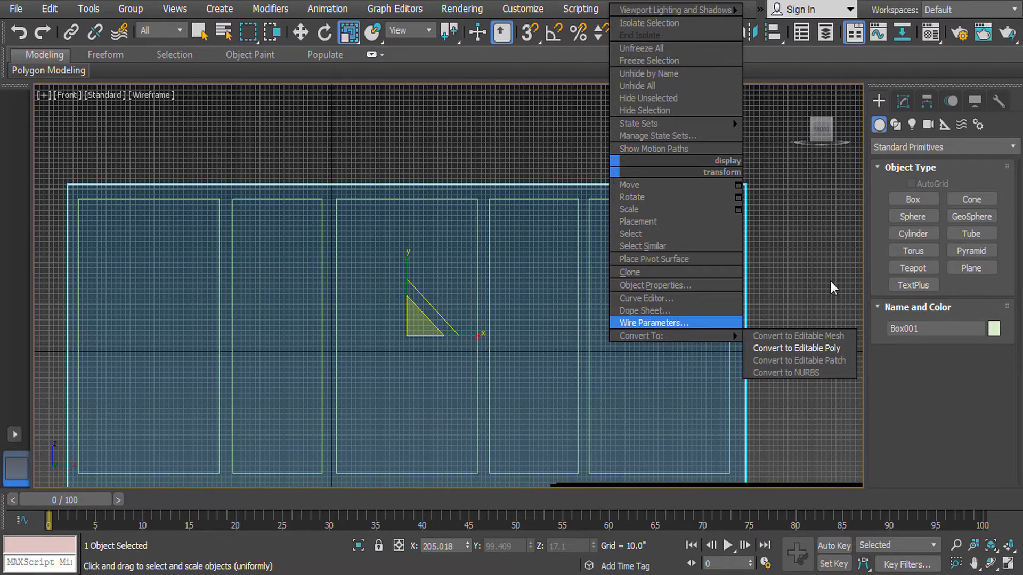
left_click(901, 103)
left_click(887, 104)
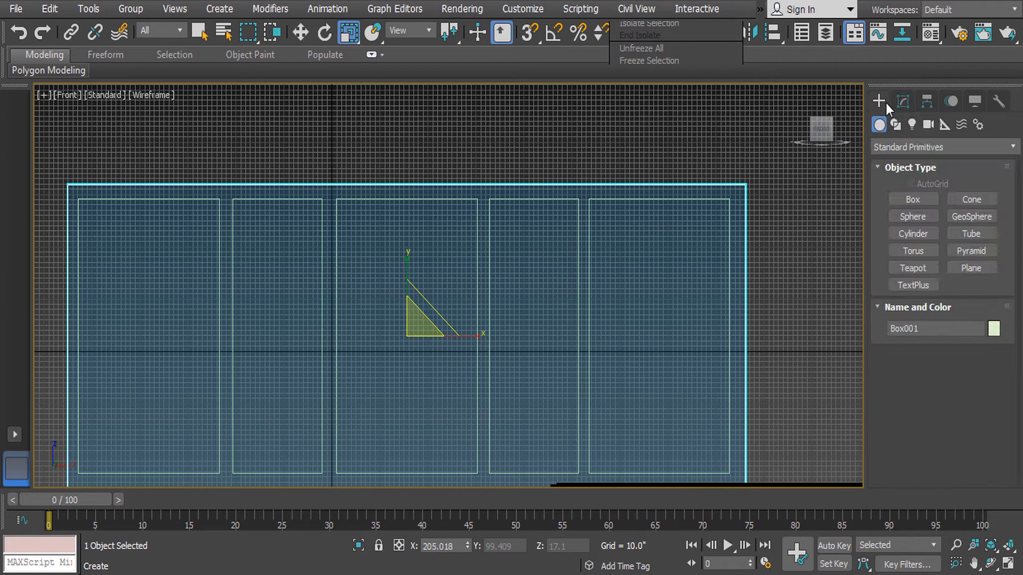
left_click(912, 104)
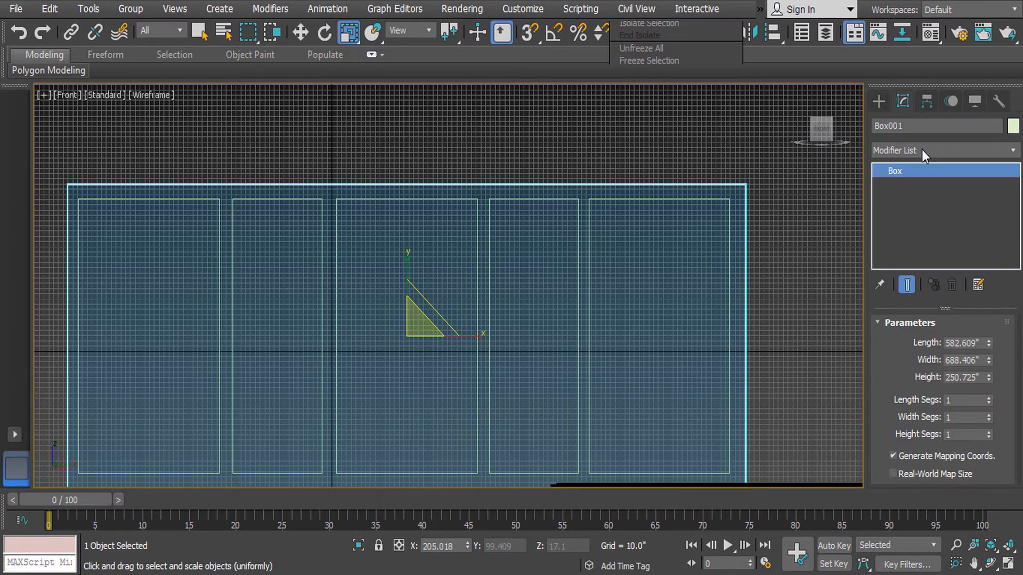
scroll(603, 264, "down", 3)
scroll(603, 263, "up", 2)
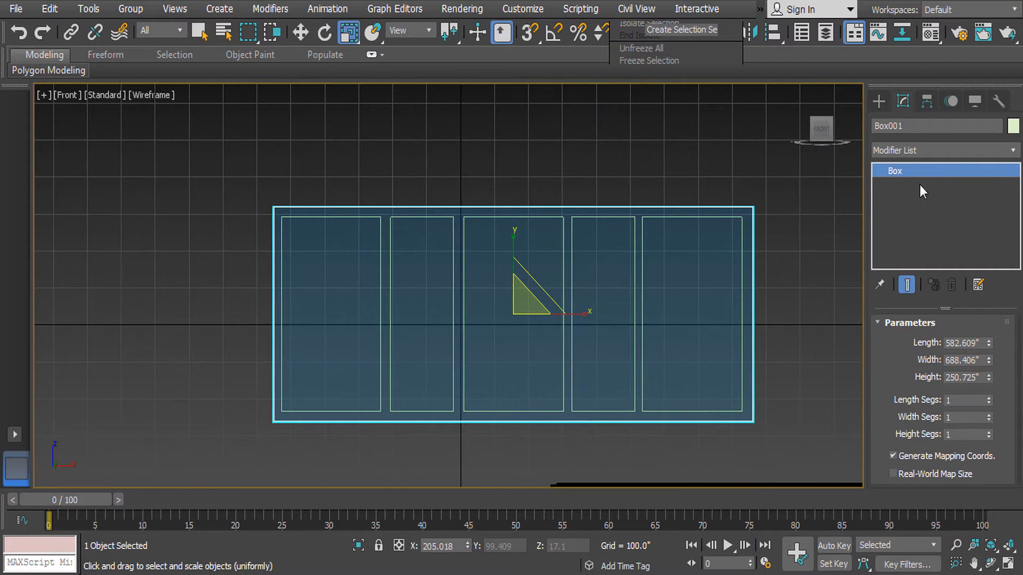
Start a ProBoolean compound object on the wall box and subtract the leftmost opening box from it
left_click(878, 101)
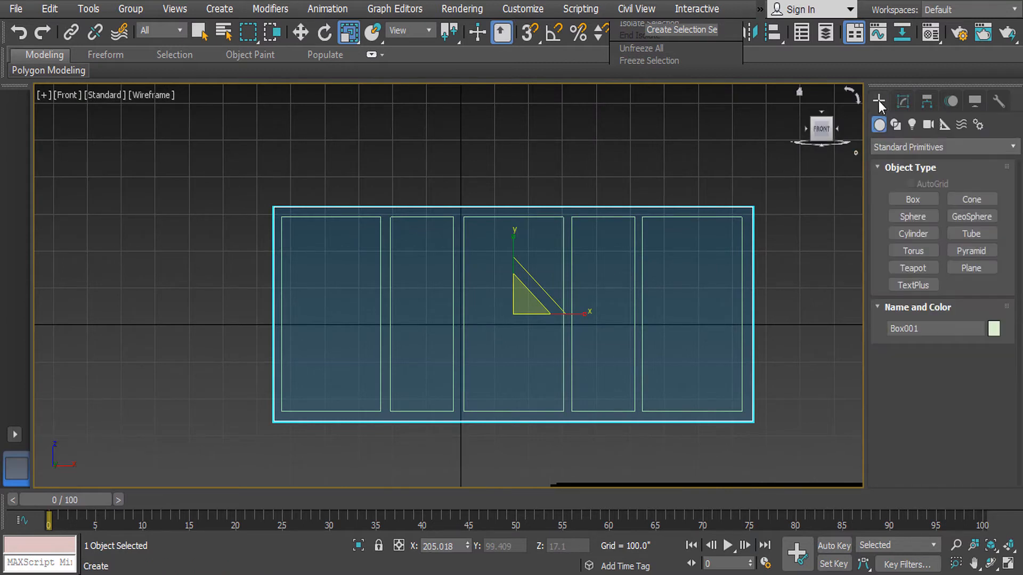
left_click(910, 150)
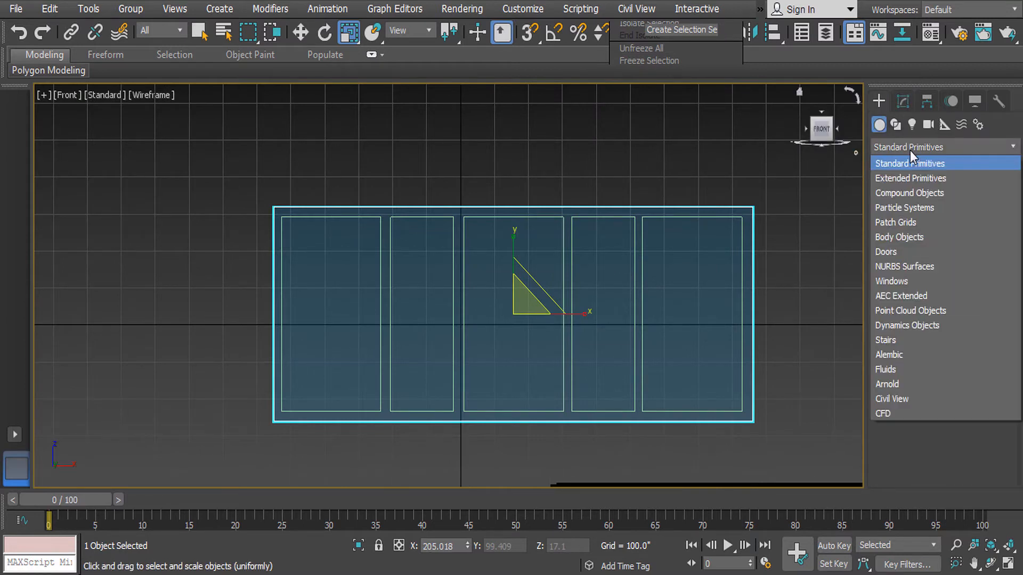
left_click(919, 196)
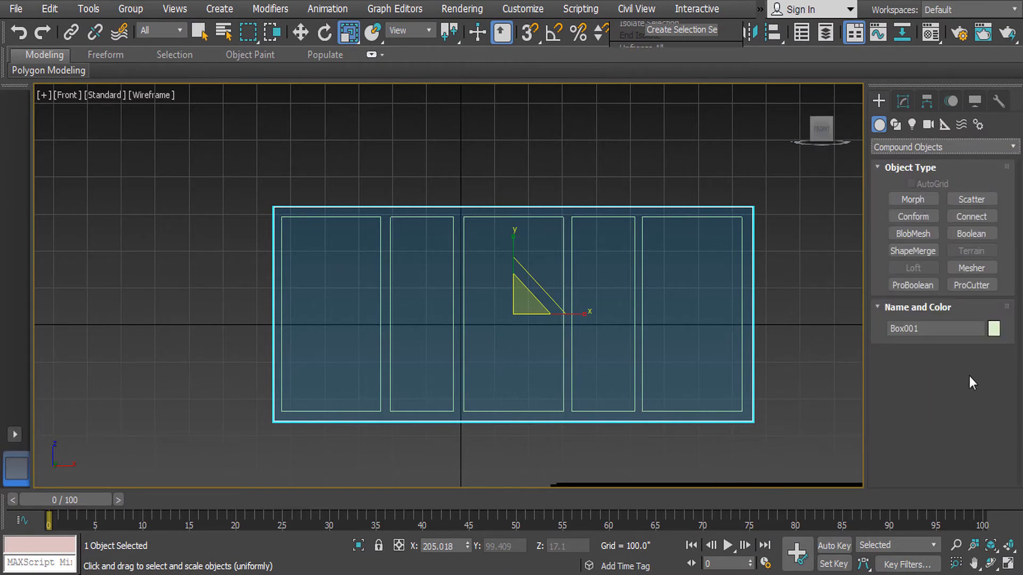
left_click(910, 285)
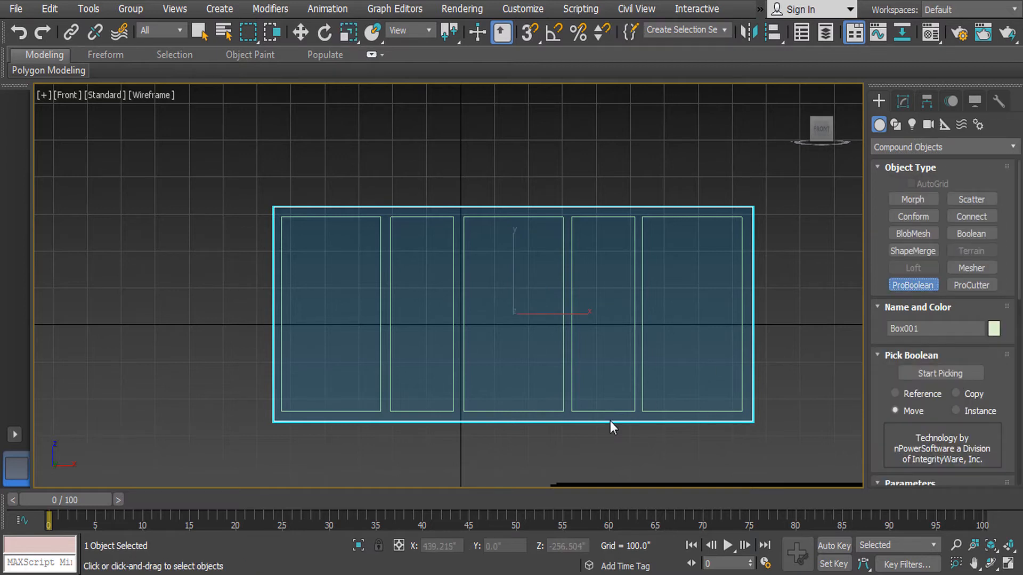
key("p")
key("z")
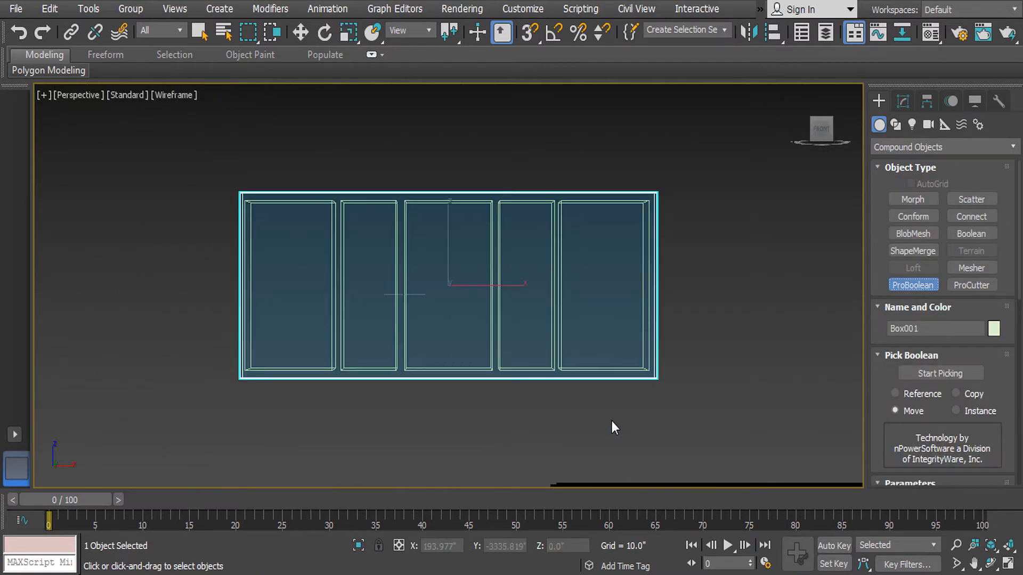
key("F3")
middle_click_drag(516, 320, 591, 376, "alt")
scroll(625, 341, "up", 5)
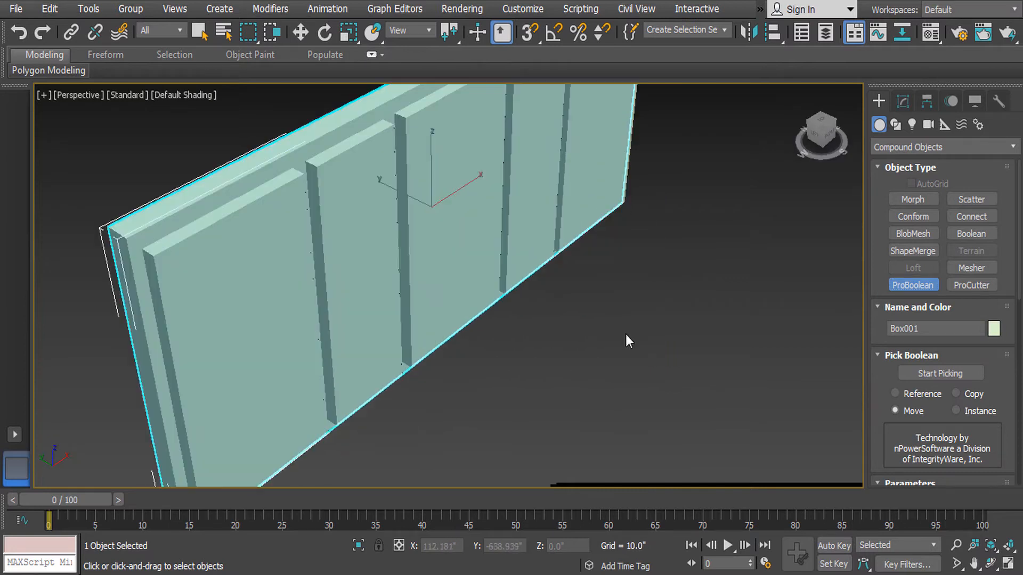
left_click(938, 373)
left_click(238, 299)
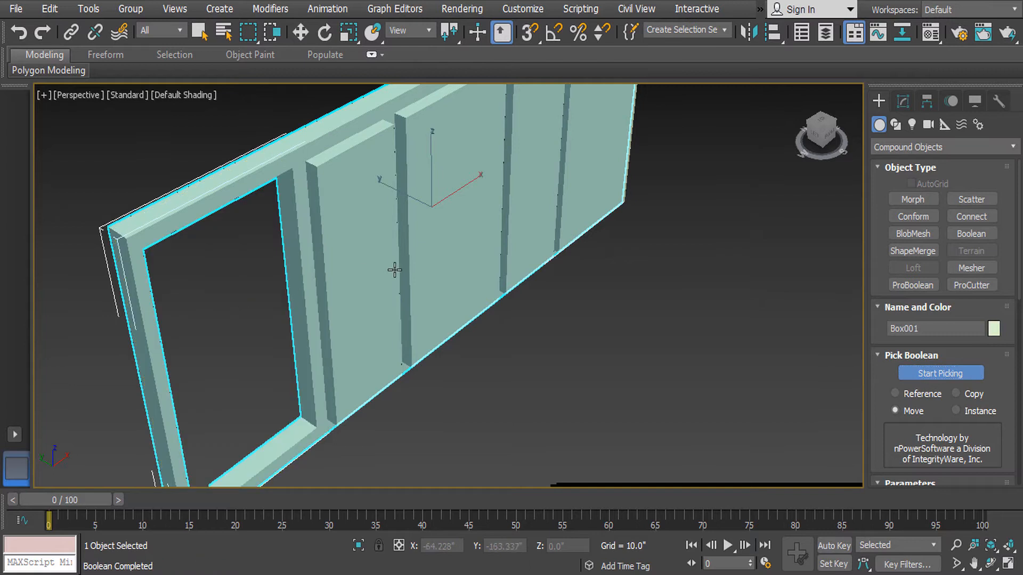
Subtract the remaining four opening boxes from the wall with the same ProBoolean
left_click(373, 282)
scroll(462, 269, "up", 2)
scroll(453, 258, "down", 3)
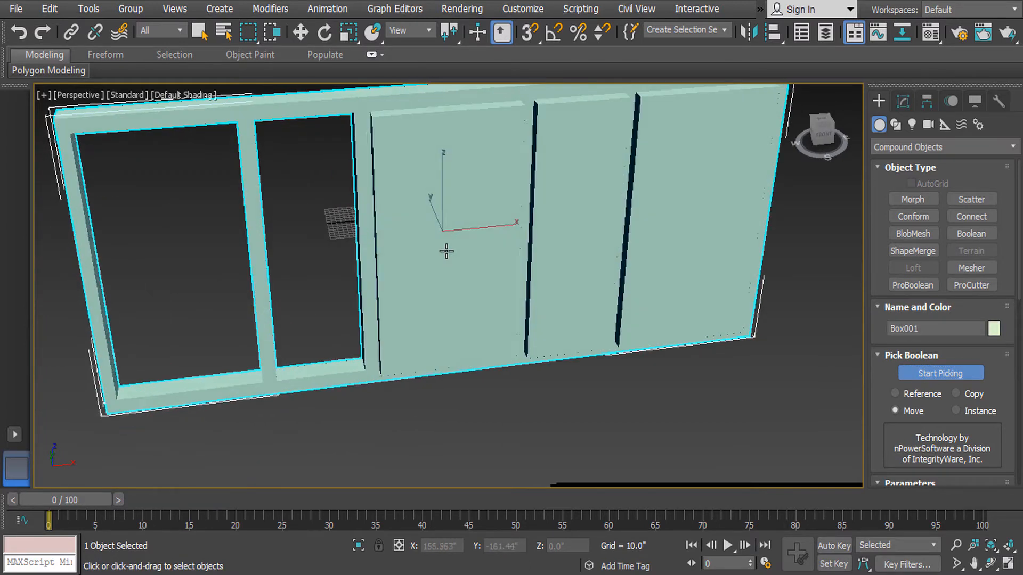
left_click(446, 251)
middle_click_drag(446, 250, 541, 267, "alt")
left_click(541, 267)
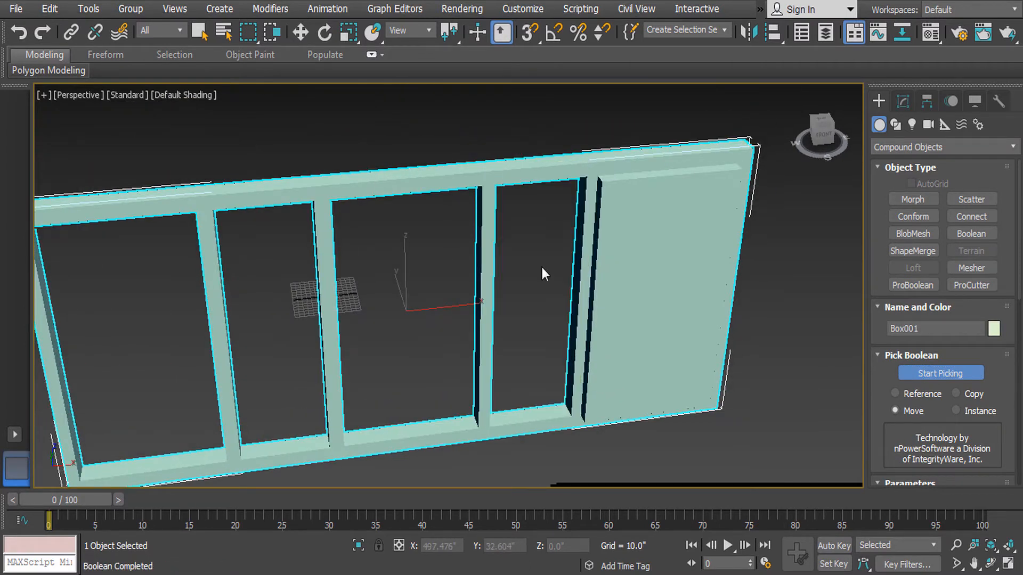
left_click(699, 276)
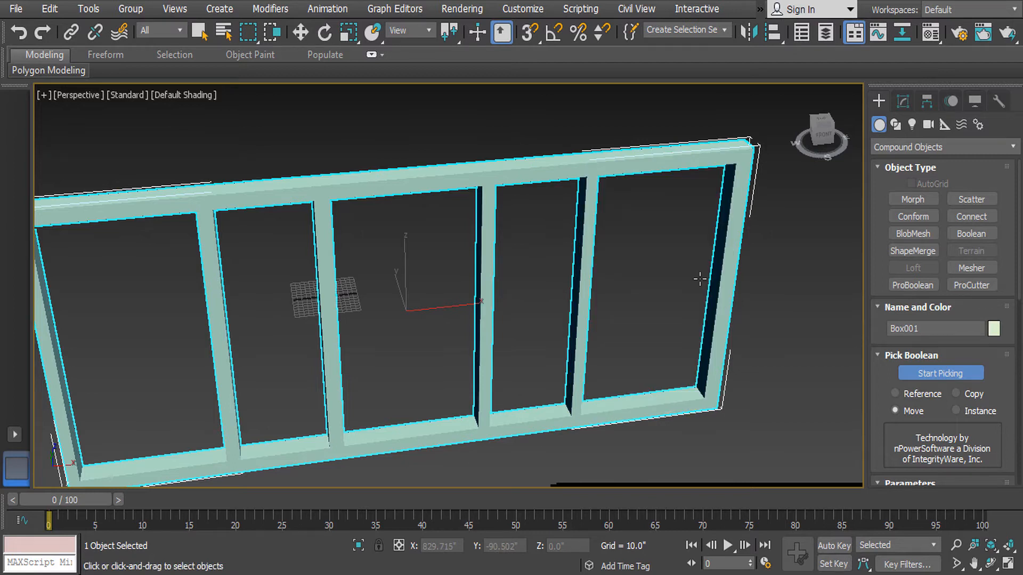
Scale the cut wall frame to about 130% in height and about 221% along X in the Front view
key("f")
scroll(595, 282, "up", 3)
scroll(658, 291, "down", 4)
key("r")
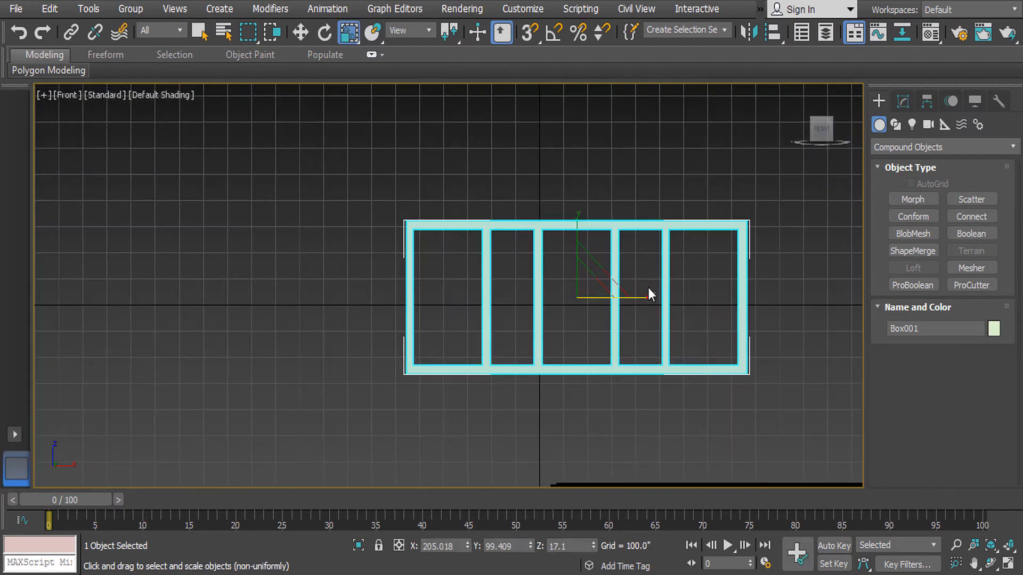
scroll(648, 288, "up", 3)
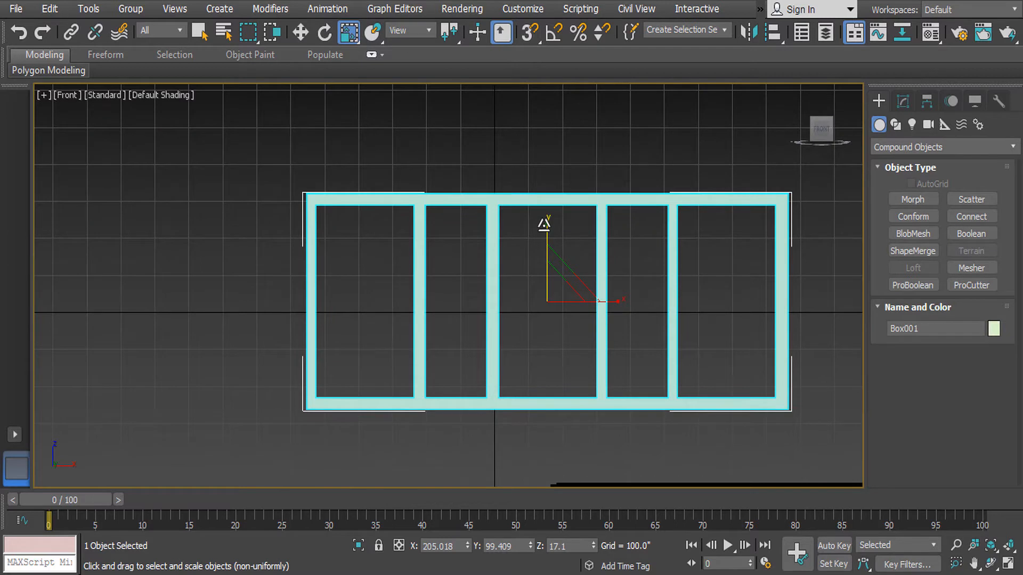
left_click_drag(543, 223, 548, 205)
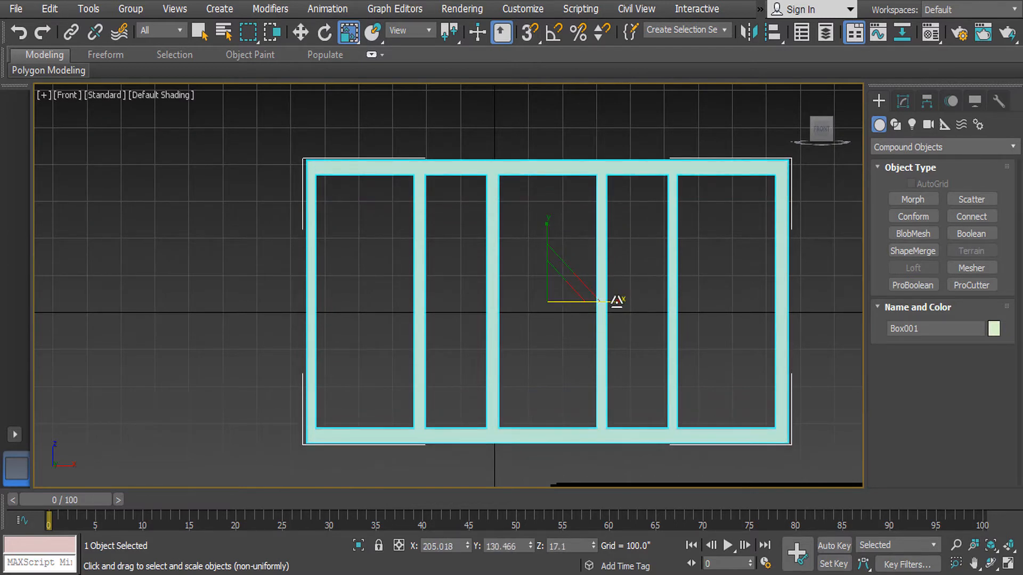
left_click_drag(617, 302, 621, 302)
Convert the cut wall frame to an editable mesh
key("shift+z")
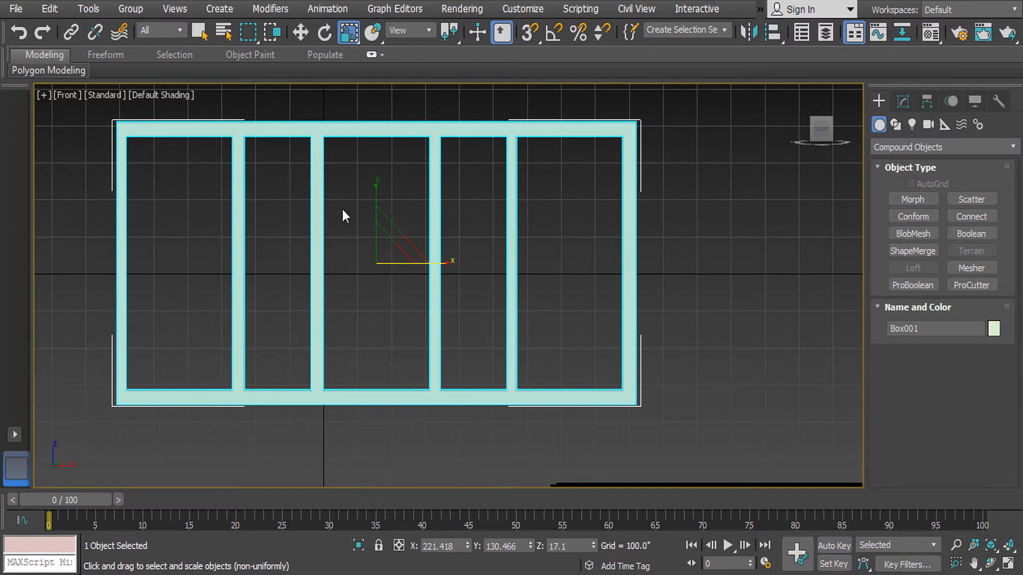
middle_click_drag(600, 306, 679, 216)
scroll(678, 216, "down", 2)
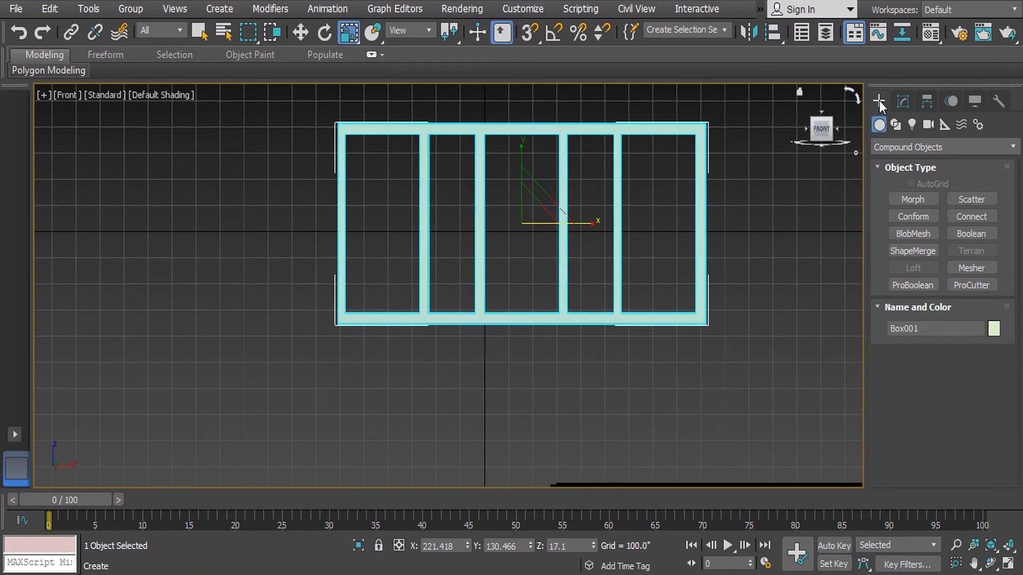
right_click(599, 236)
mouse_move(652, 402)
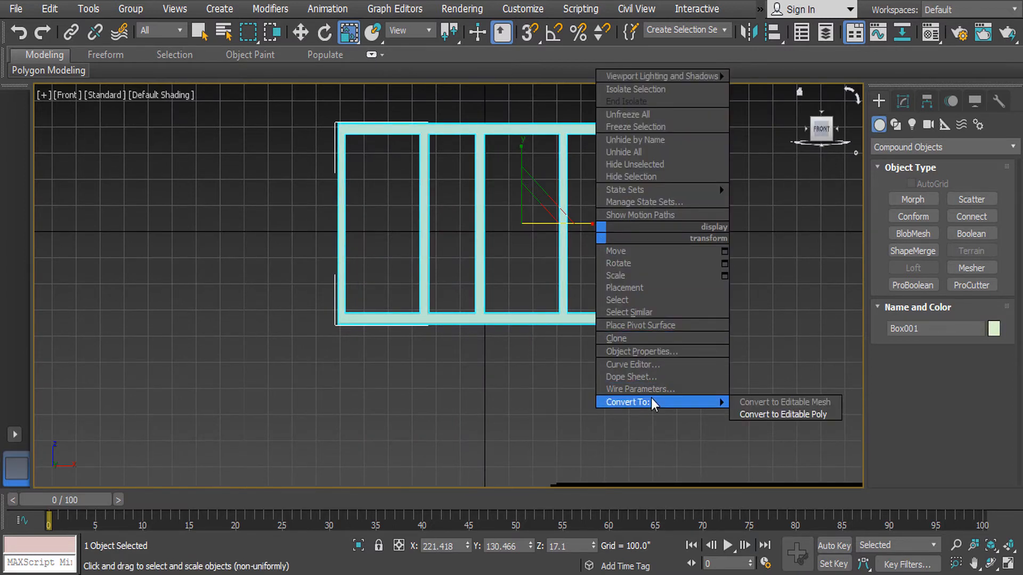
left_click(756, 398)
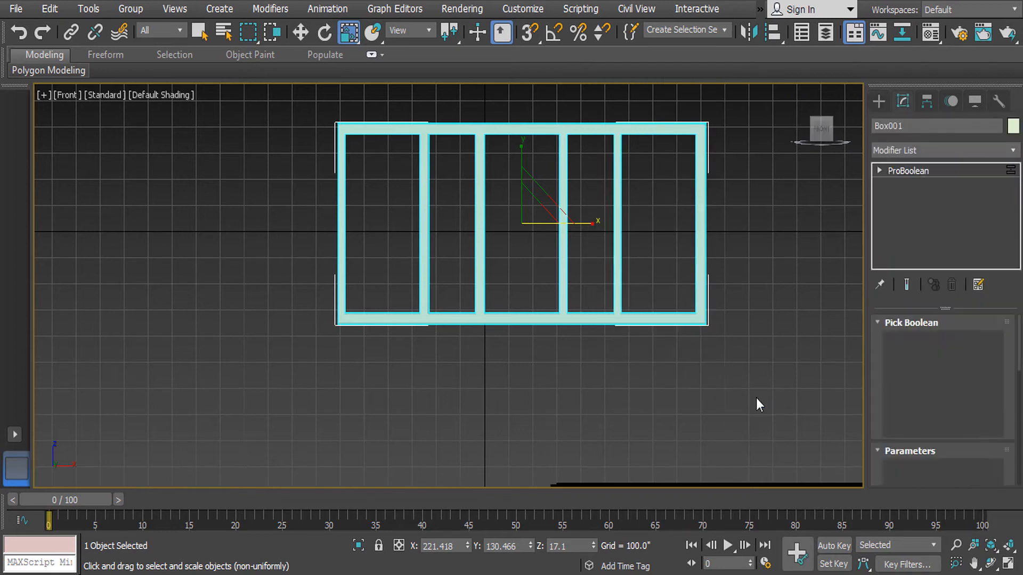
Convert the cut wall frame to an editable poly
right_click(555, 241)
mouse_move(612, 404)
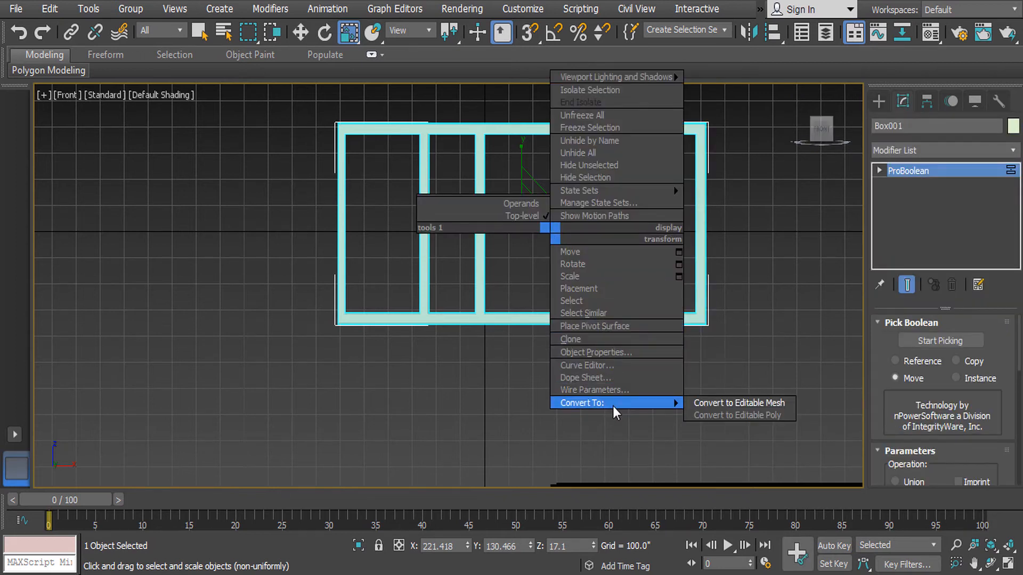
left_click(726, 414)
Widen the frame's middle opening by moving the 24 vertices of the two right-hand openings and outer edge outward along X
left_click(879, 170)
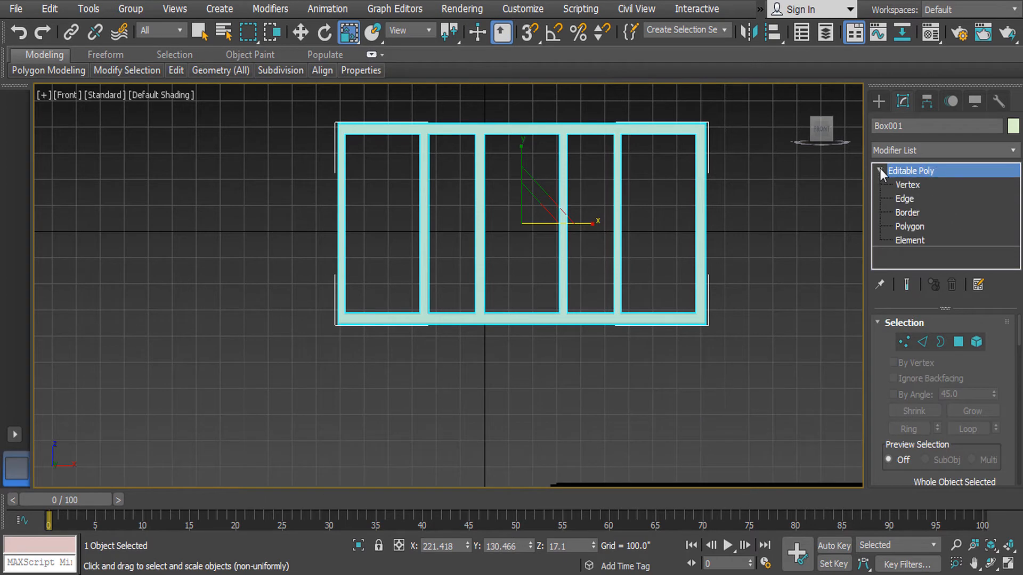
left_click(915, 186)
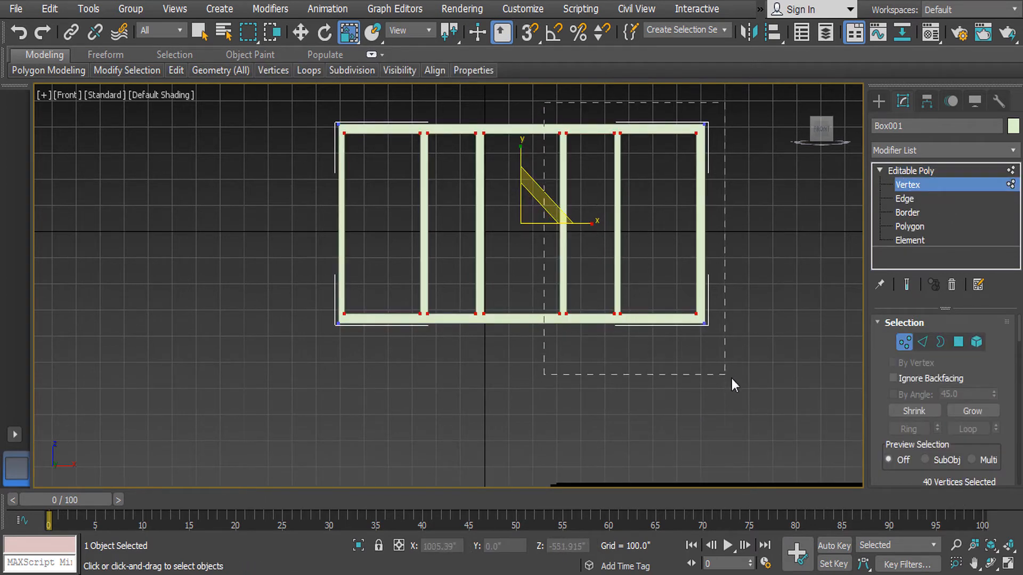
left_click_drag(730, 378, 731, 379)
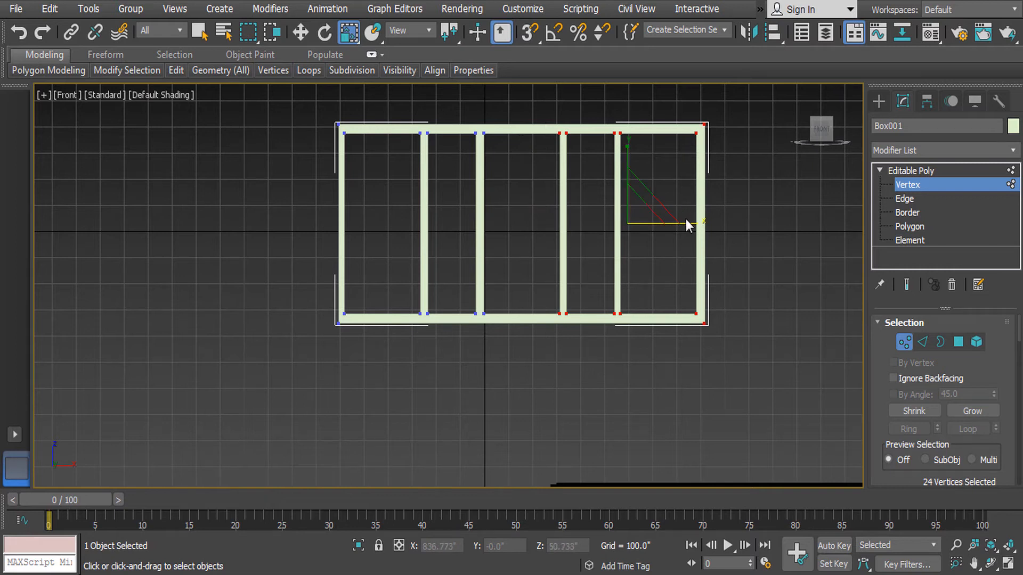
key("w")
left_click_drag(692, 223, 712, 224)
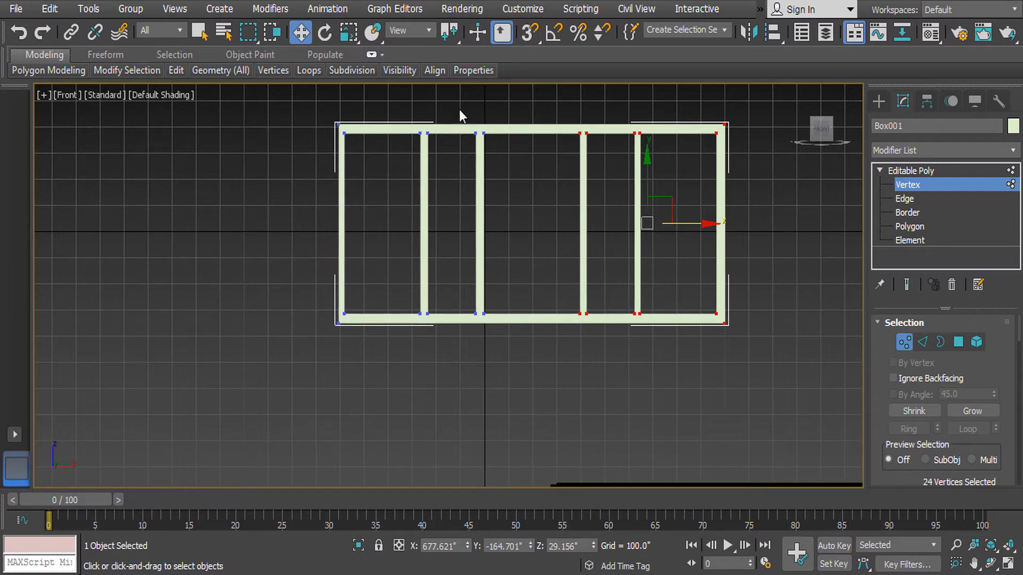
left_click(789, 203)
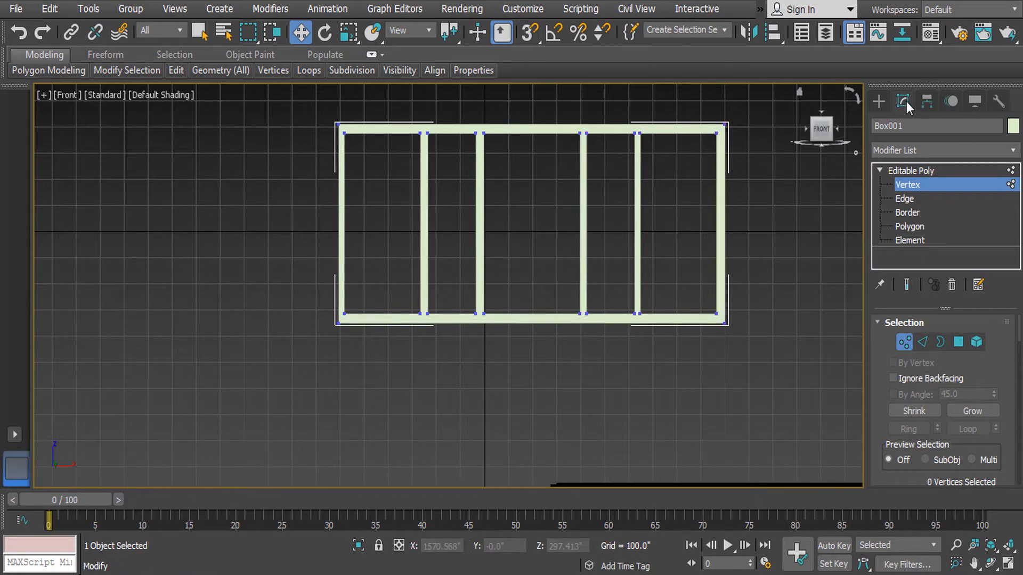
middle_click_drag(786, 218, 689, 289)
left_click(911, 171)
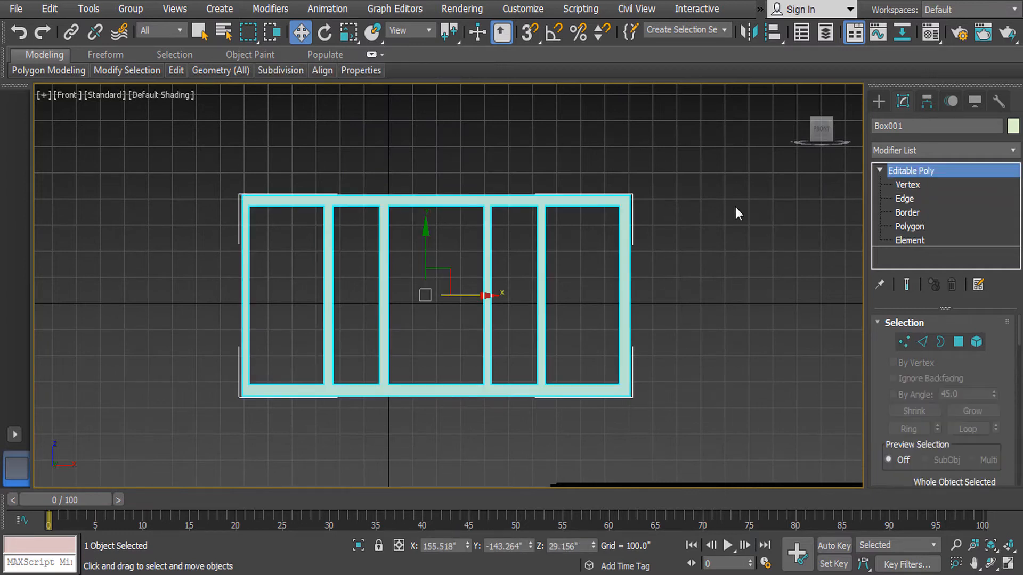
left_click(735, 207)
left_click(590, 202)
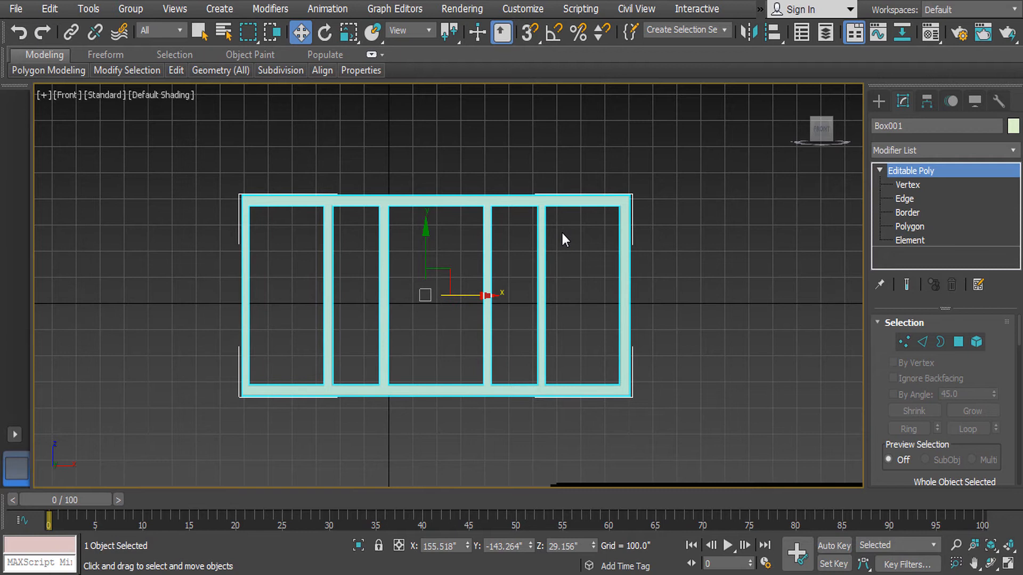
scroll(541, 350, "up", 2)
middle_click_drag(542, 349, 595, 259)
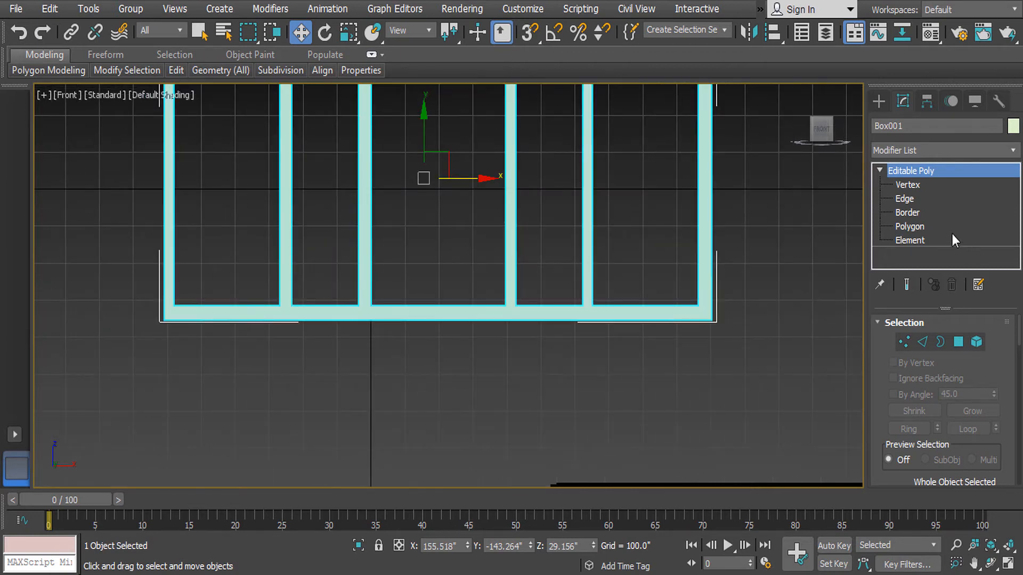
left_click(919, 184)
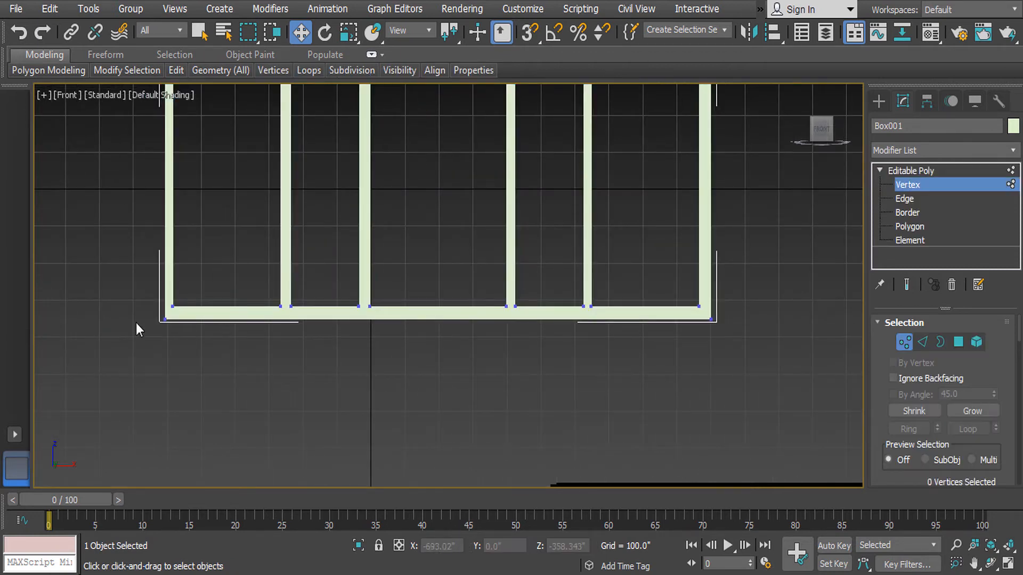
scroll(605, 384, "down", 3)
scroll(604, 383, "up", 1)
left_click(922, 169)
Create a standard cylinder beside the frame in the Front view, with a radius of about 41.66" and a height of about -192"
left_click(878, 102)
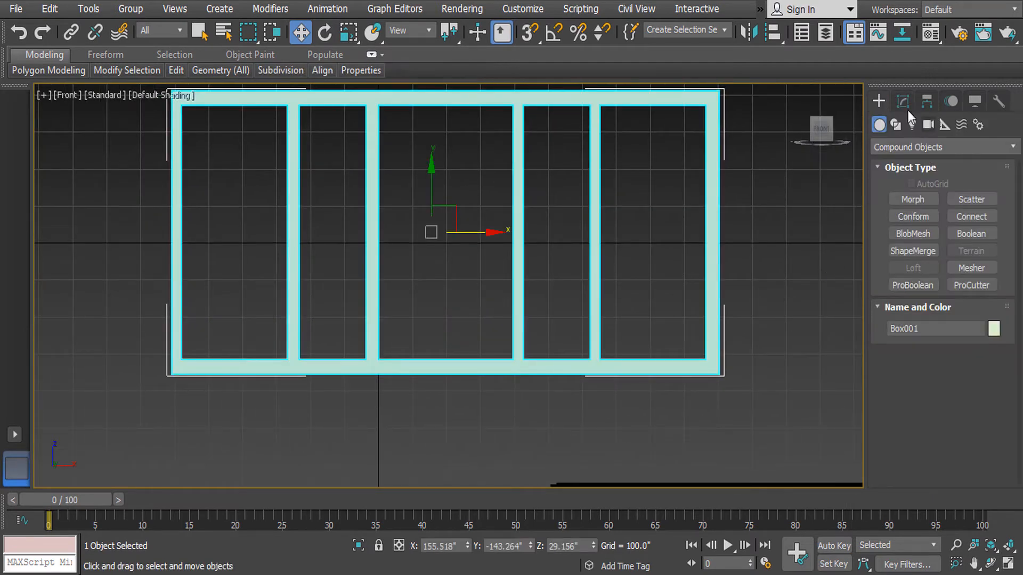
left_click(911, 97)
left_click(880, 102)
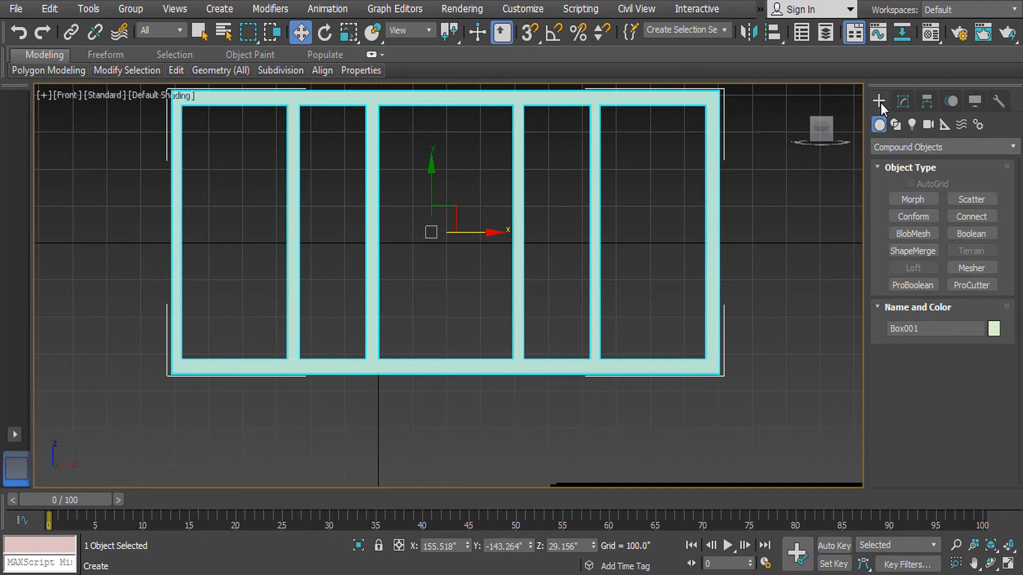
left_click(915, 153)
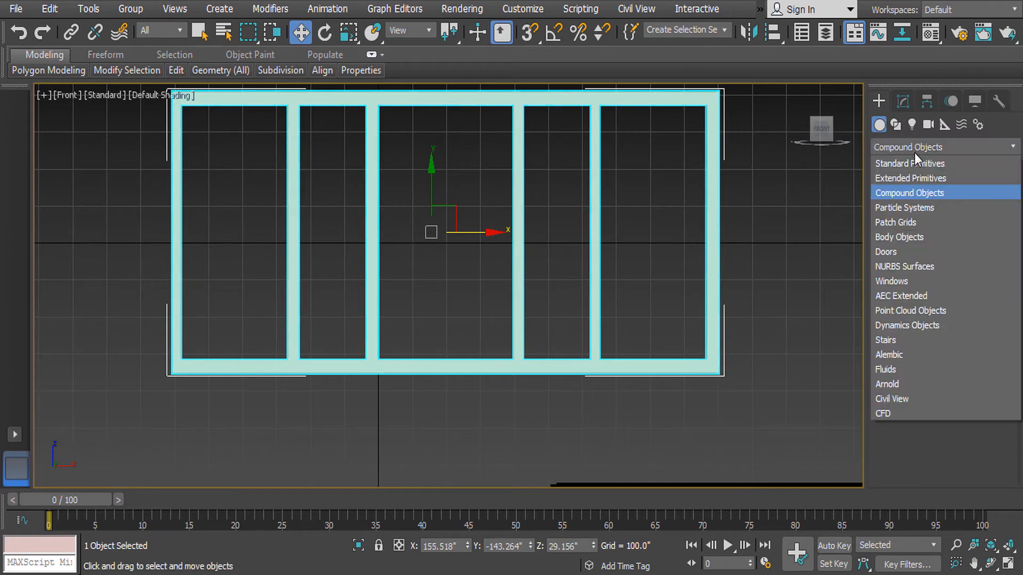
left_click(912, 162)
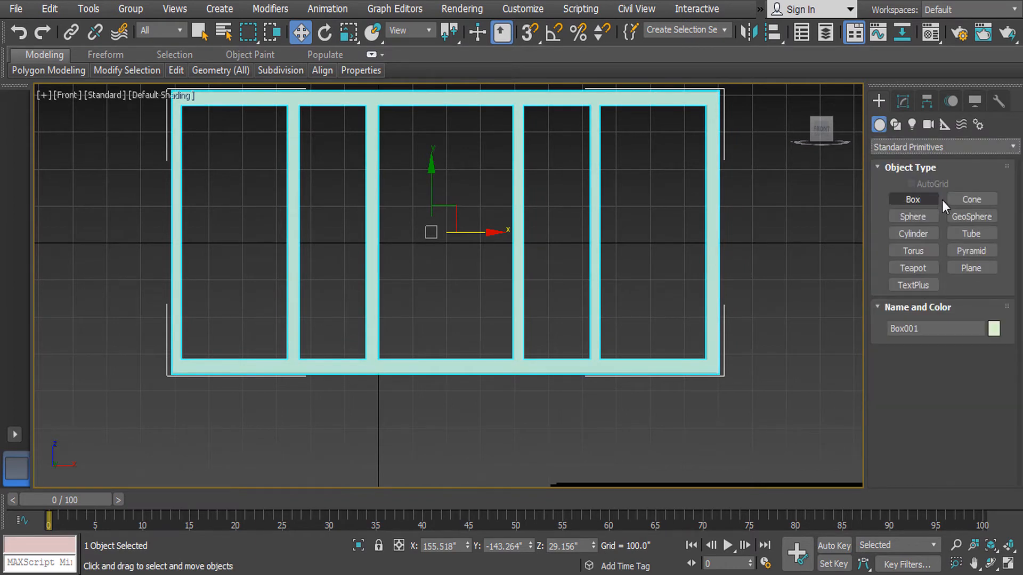
left_click(913, 233)
middle_click_drag(571, 267, 297, 428)
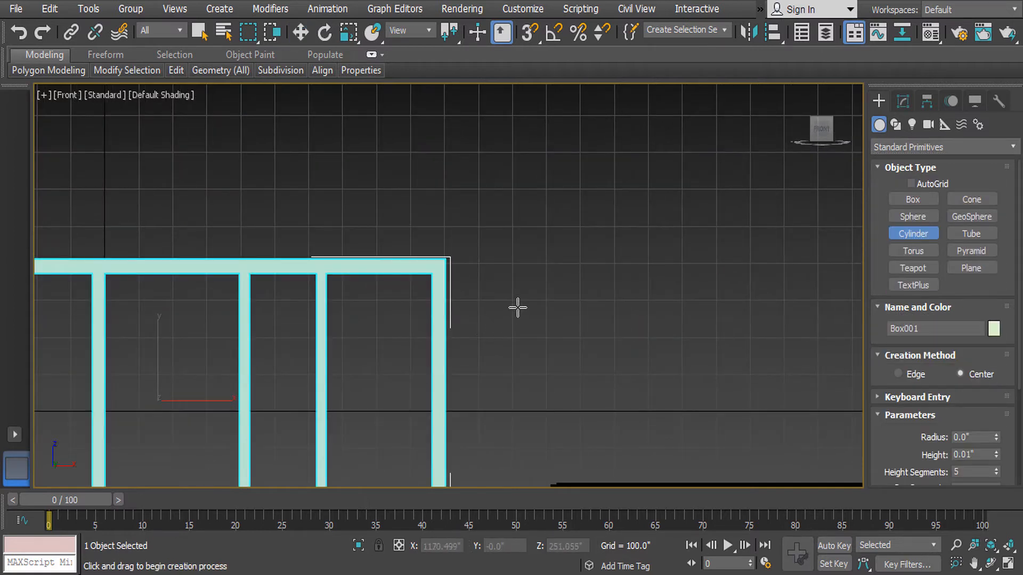
left_click_drag(525, 305, 535, 310)
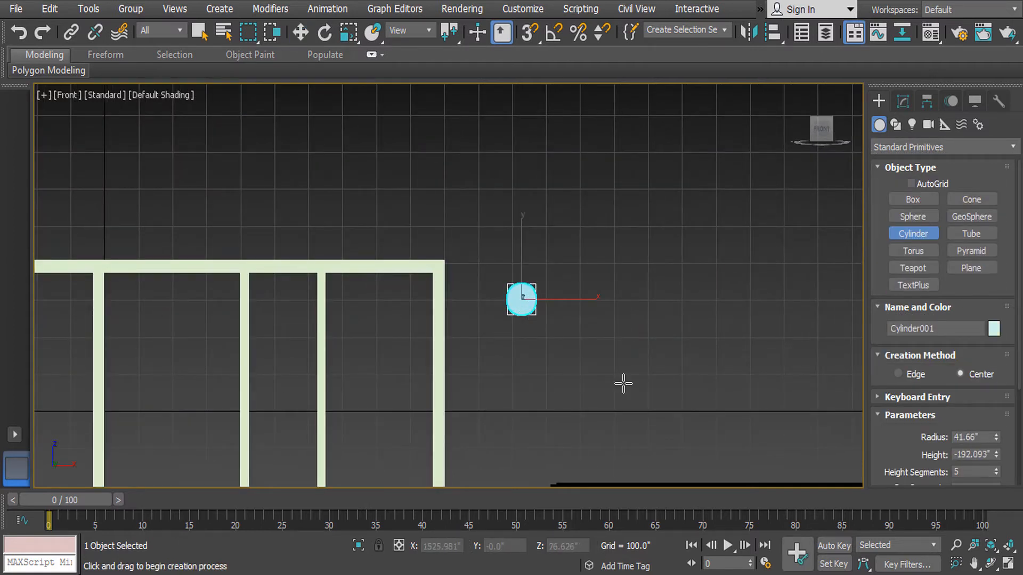
Switch to wireframe display and rotate the cylinder 90° with angle snap on, so that it lies horizontally along X
key("e")
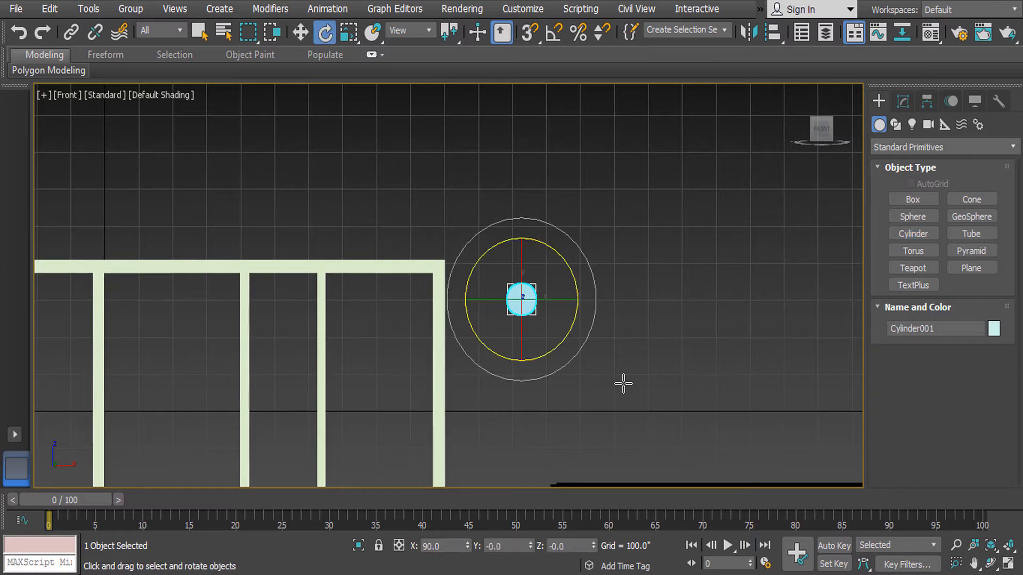
key("F3")
left_click_drag(557, 299, 518, 299)
key("ctrl+z")
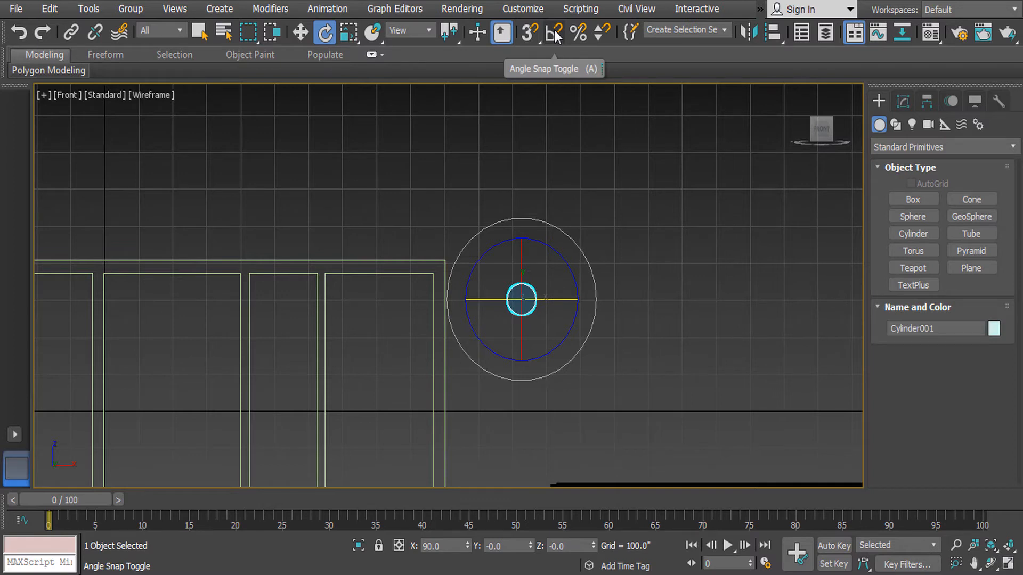
left_click(554, 33)
left_click_drag(564, 299, 496, 307)
Move the cylinder across the frame into the upper part of the leftmost opening
key("w")
middle_click_drag(474, 328, 717, 208)
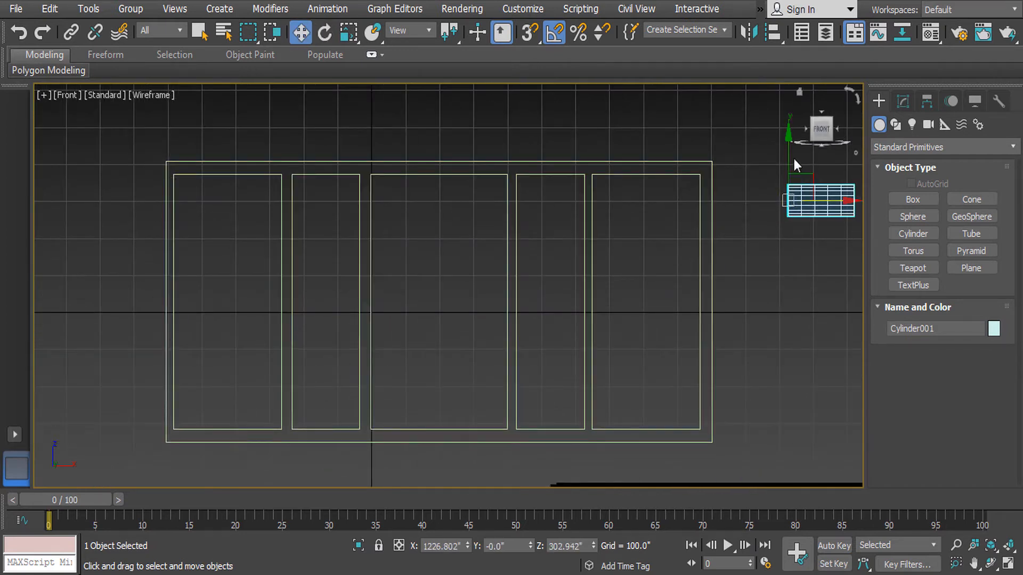
left_click_drag(790, 160, 789, 223)
left_click_drag(809, 262, 296, 262)
middle_click_drag(296, 262, 400, 273)
scroll(399, 276, "up", 3)
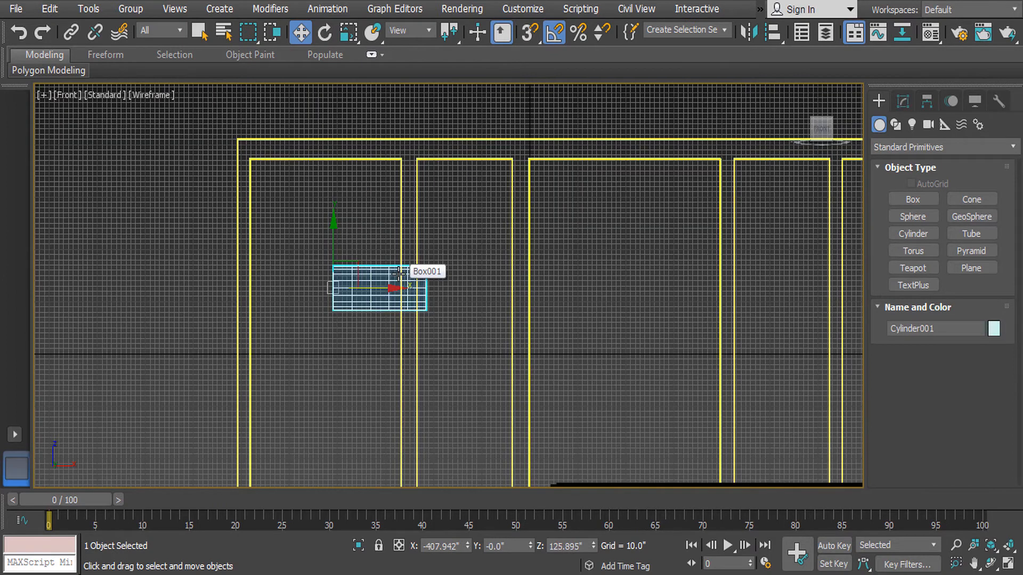
Scale the cylinder uniformly to about 47% and move it to the upper-left corner of the leftmost opening
key("r")
left_click_drag(346, 291, 907, 358)
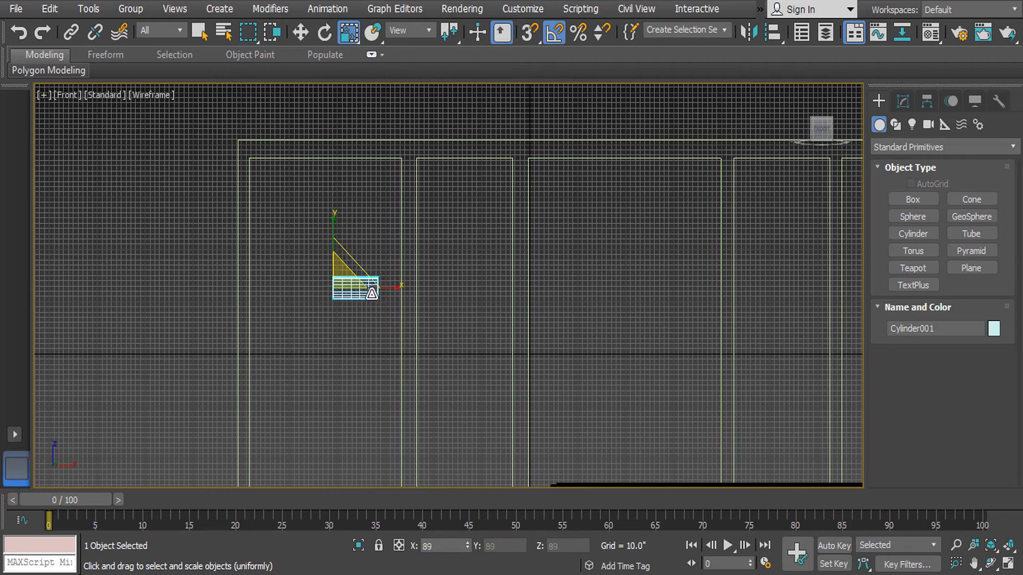
key("e")
key("w")
left_click_drag(333, 227, 343, 131)
left_click_drag(392, 191, 307, 186)
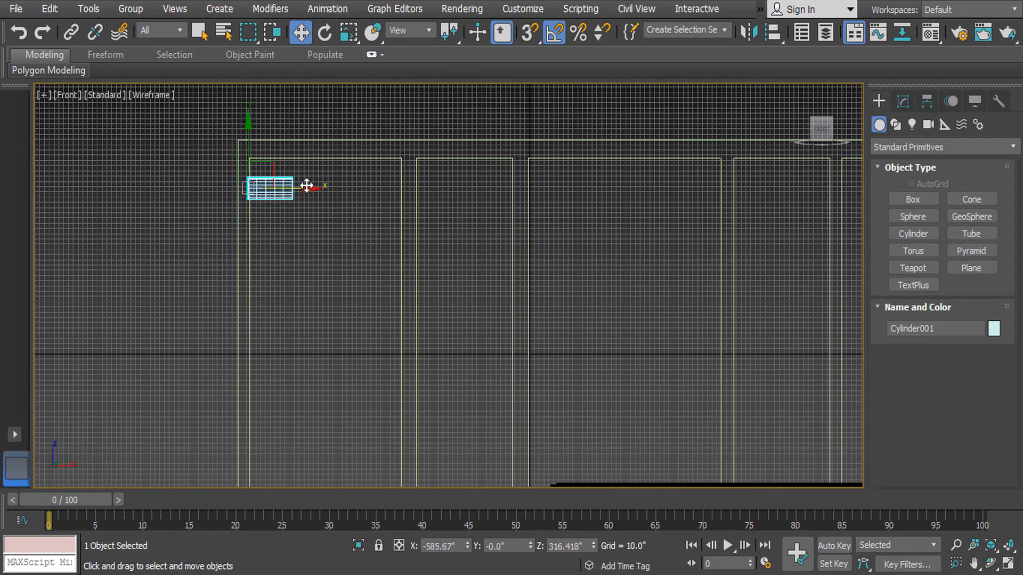
In the Top view, move the cylinder along Y into the thickness of the frame
key("t")
key("z")
scroll(454, 315, "down", 3)
scroll(454, 309, "down", 3)
scroll(463, 299, "up", 3)
left_click_drag(405, 195, 418, 311)
Scale the cylinder uniformly down to about 25% so that it fits inside the frame's depth
middle_click_drag(439, 336, 470, 235)
scroll(470, 235, "up", 3)
scroll(469, 238, "up", 3)
key("r")
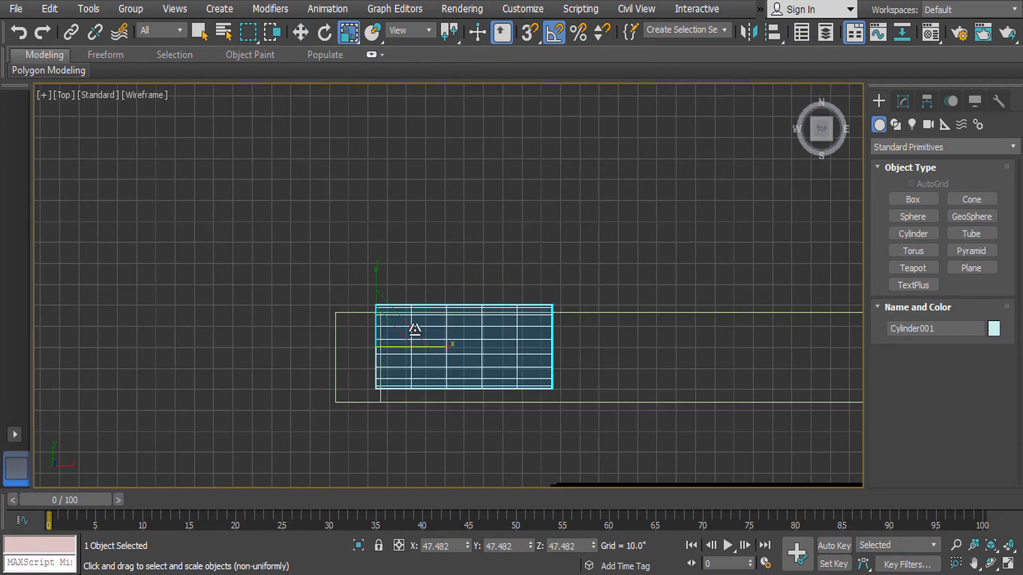
left_click_drag(369, 347, 486, 390)
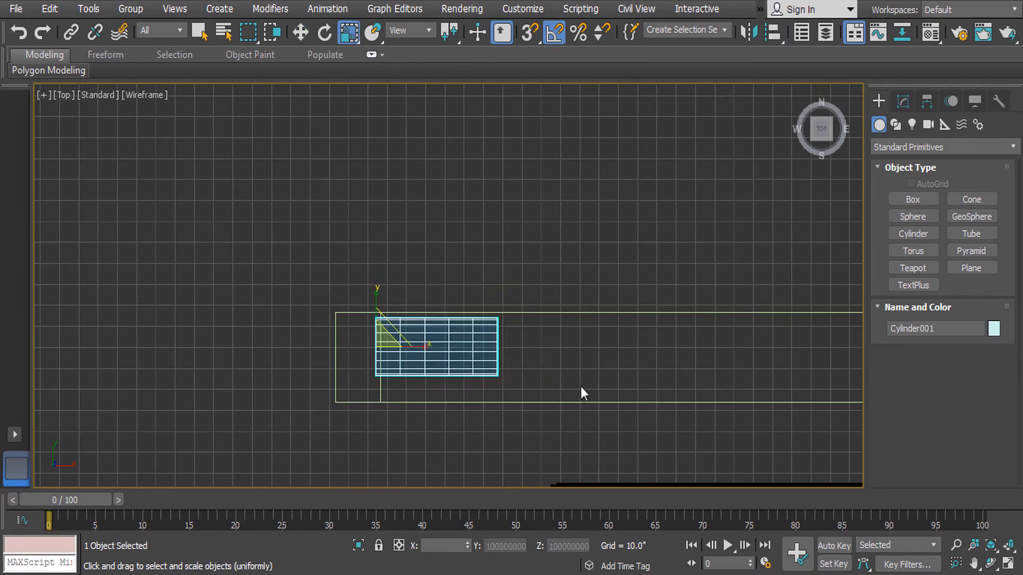
left_click_drag(383, 347, 440, 347)
Center the cylinder in the frame's depth and set its end slightly into the left post, at about X -586.755", Y -163.1"
key("w")
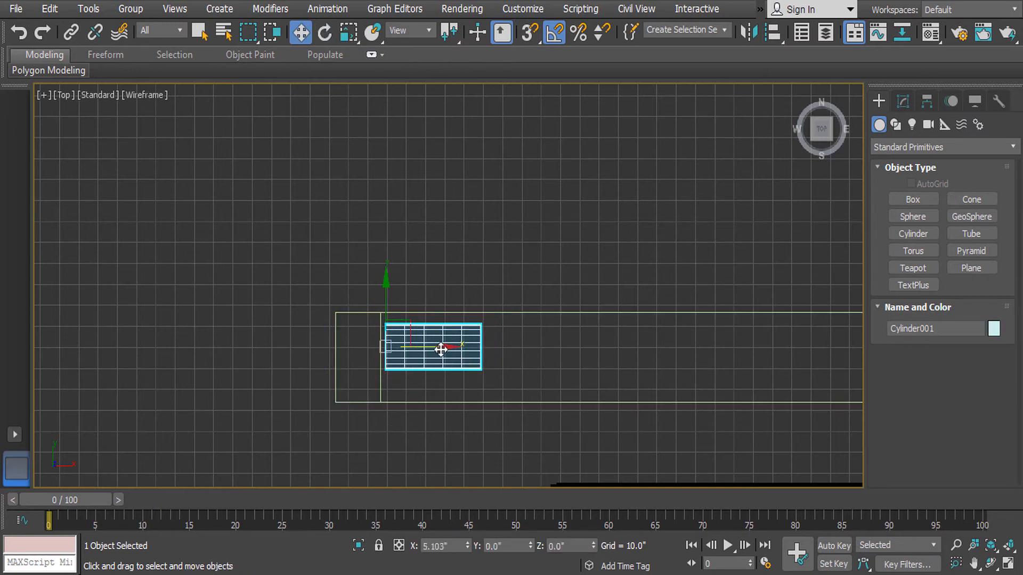
left_click_drag(389, 287, 390, 298)
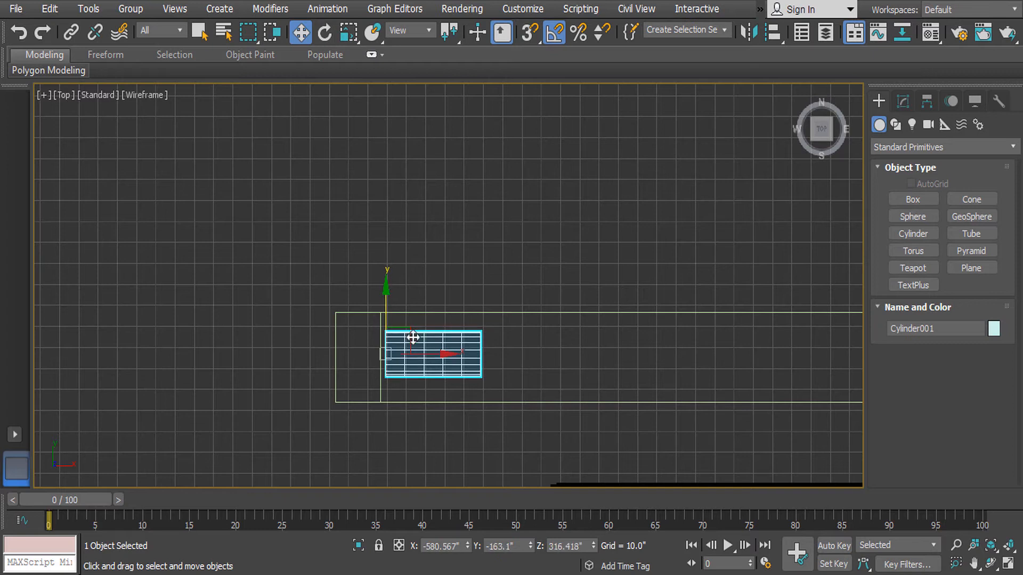
left_click_drag(436, 353, 425, 355)
In the Front view, scale the cylinder uniformly to 18% and raise it to about Z 337.411", just below the opening's upper edge
key("f")
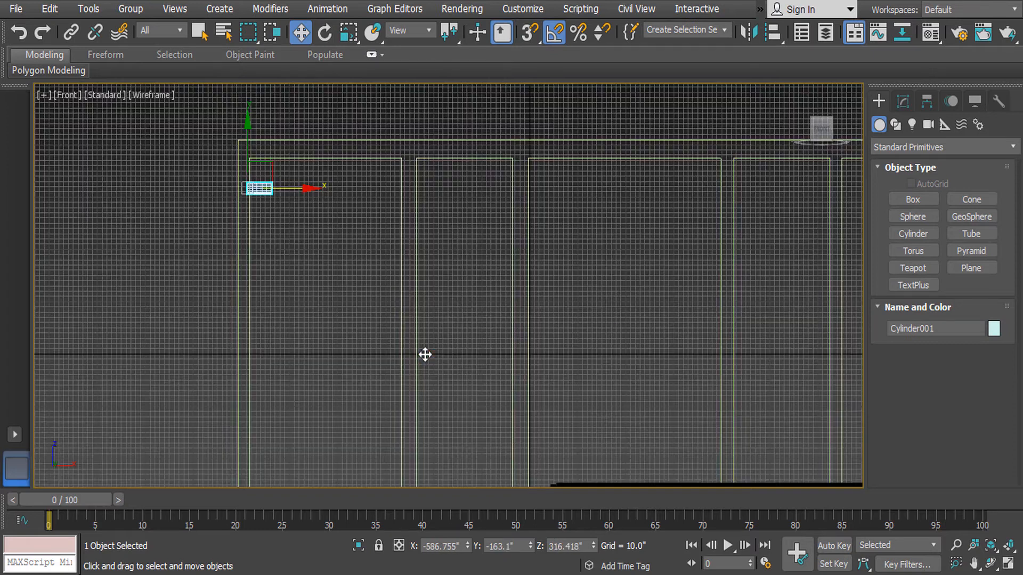
key("z")
scroll(400, 345, "down", 10)
scroll(471, 341, "down", 4)
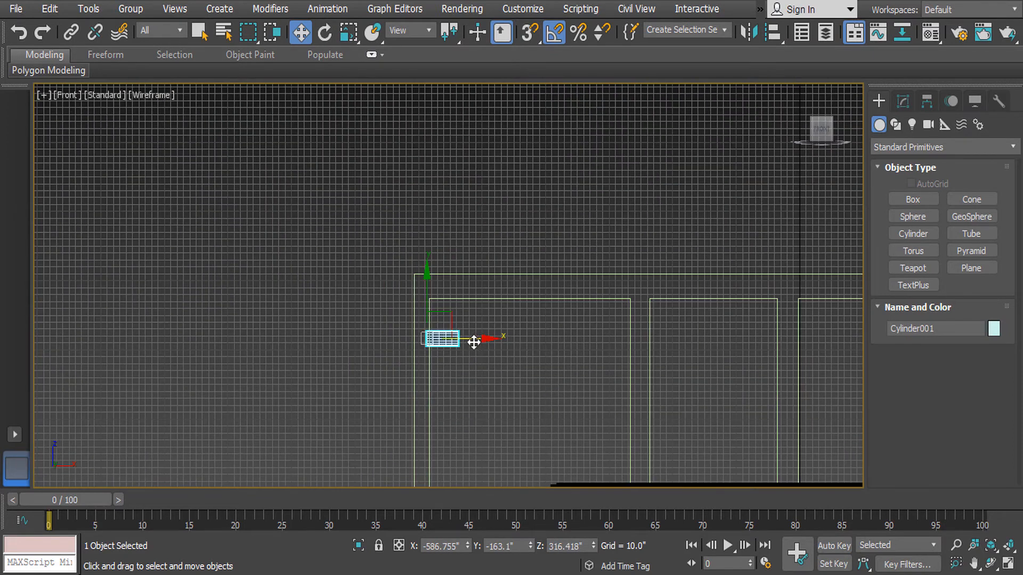
scroll(506, 357, "up", 3)
key("r")
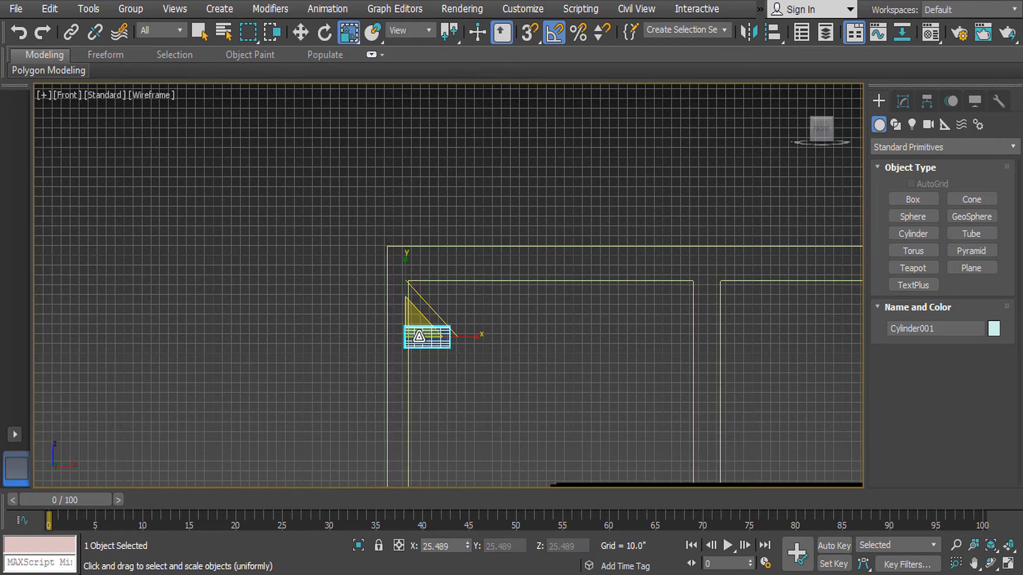
key("w")
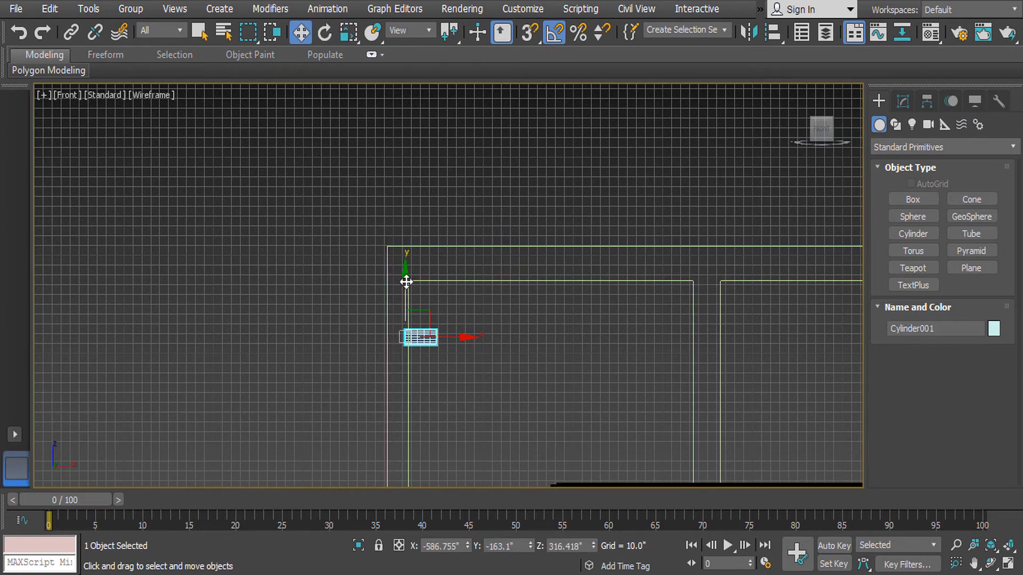
left_click_drag(406, 278, 409, 263)
middle_click_drag(483, 290, 410, 293)
scroll(411, 293, "down", 2)
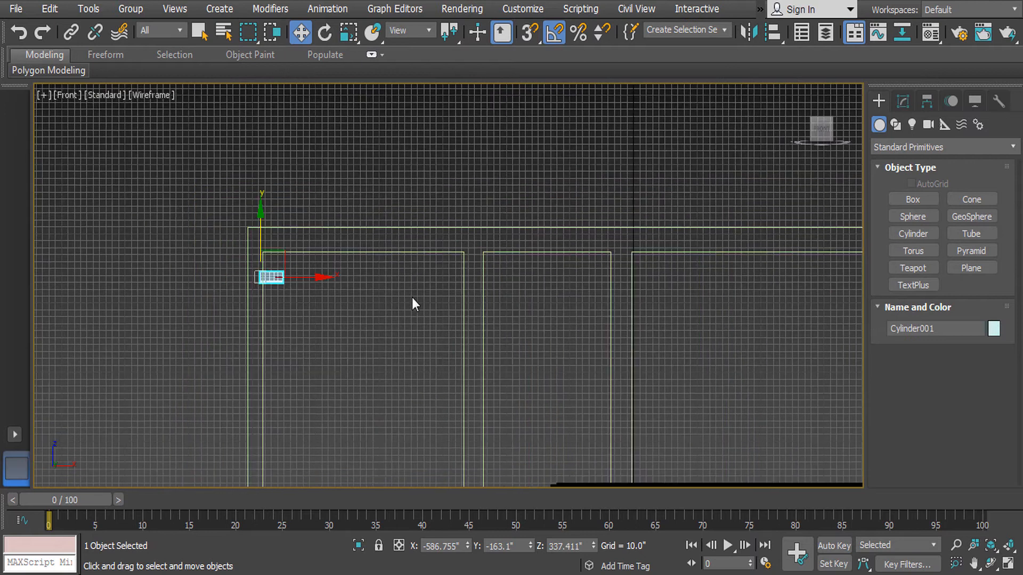
Stretch the cylinder along X into a long rod that spans all five openings and ends inside the right post
key("r")
left_click_drag(343, 276, 708, 305)
middle_click_drag(625, 302, 452, 302)
scroll(452, 302, "down", 2)
left_click_drag(267, 281, 488, 311)
scroll(339, 274, "down", 6)
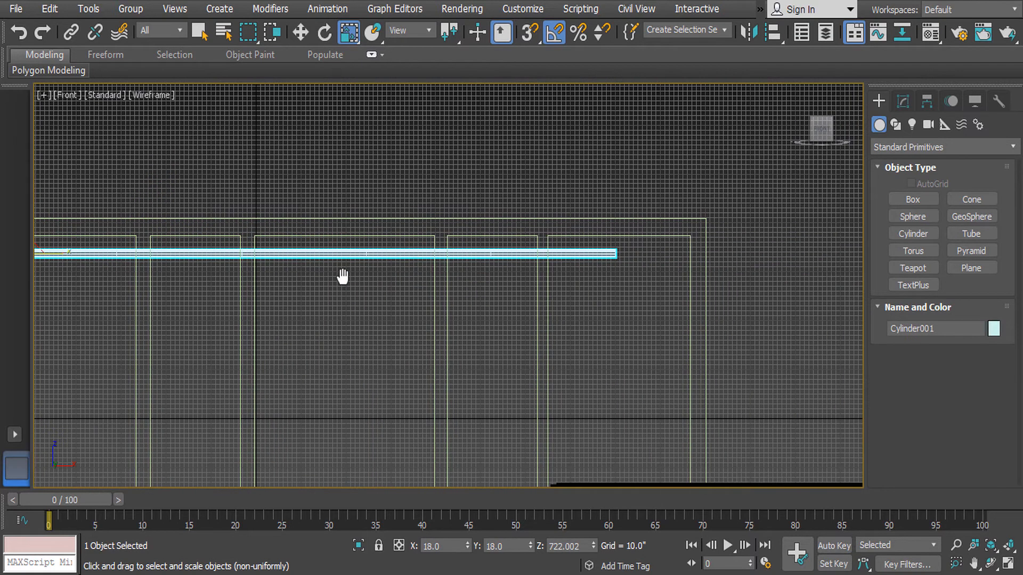
left_click_drag(175, 260, 182, 261)
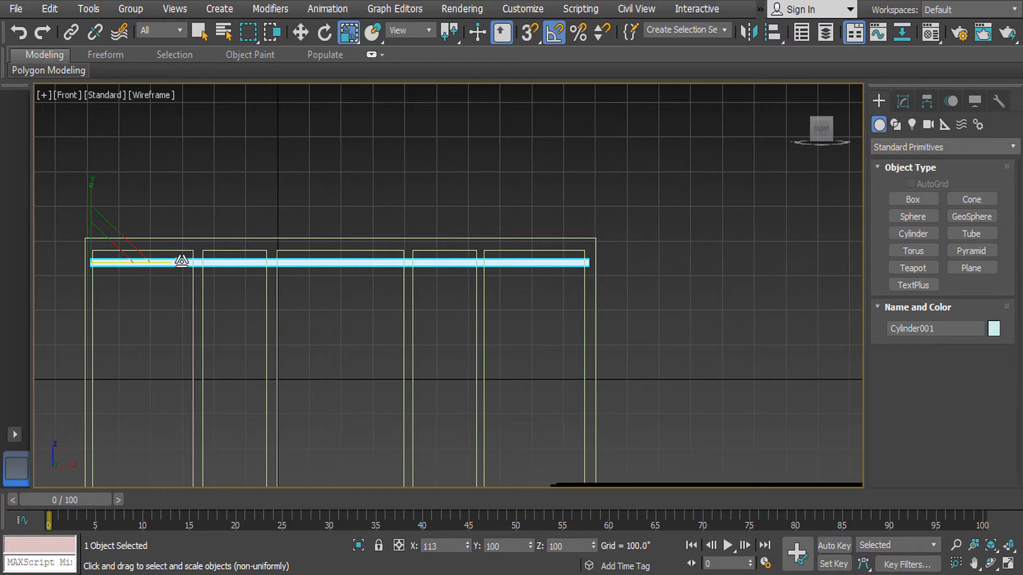
key("e")
key("w")
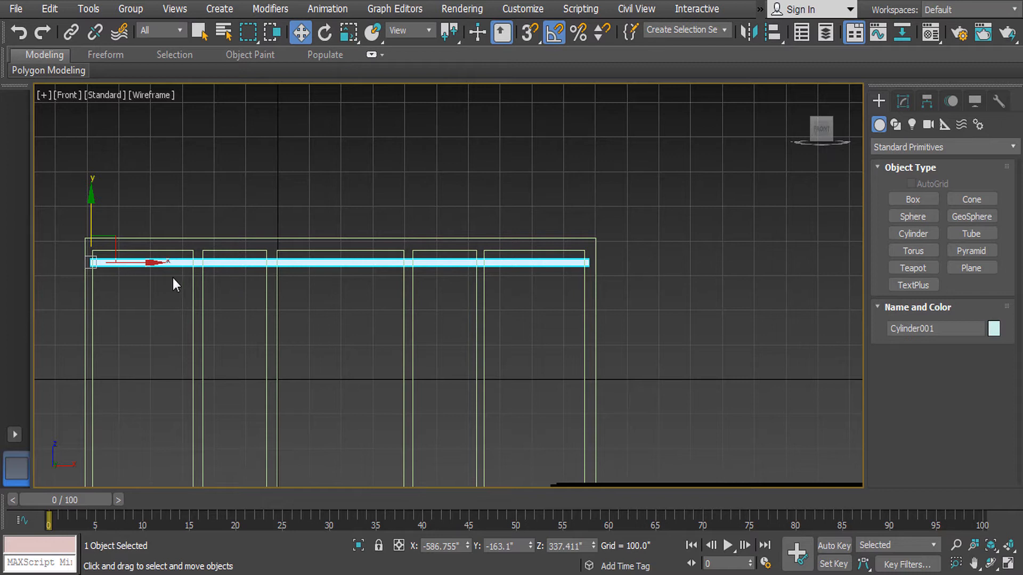
scroll(171, 271, "up", 6)
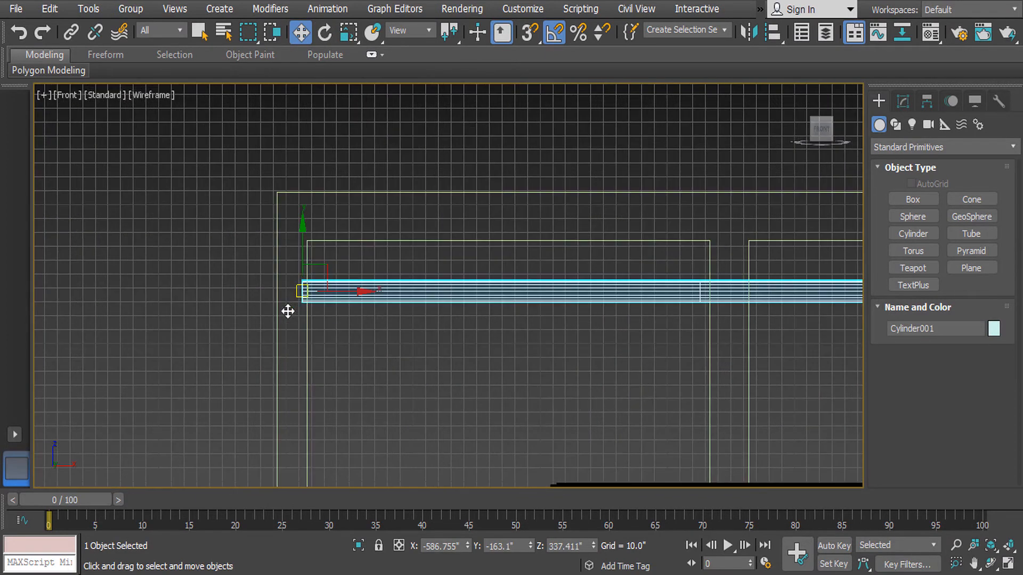
Shift the rod along X to about X -601.98" so that both ends sit inside the outer posts
key("r")
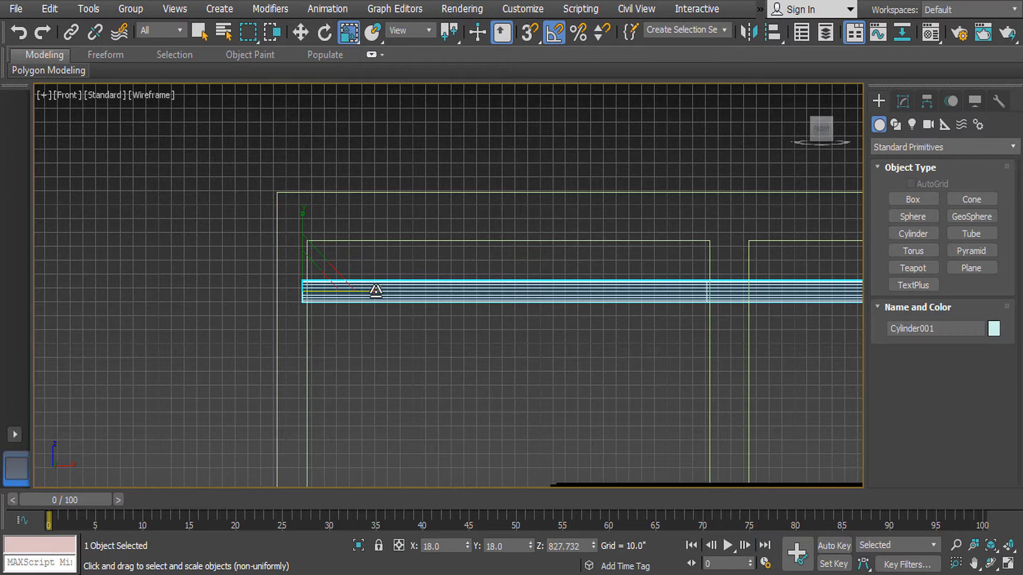
key("w")
left_click_drag(361, 292, 342, 292)
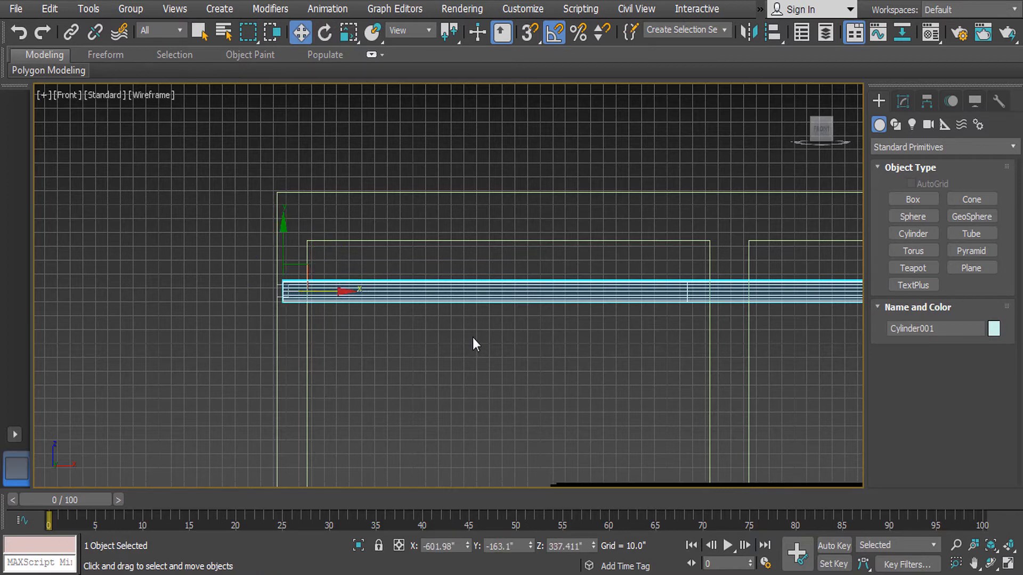
middle_click_drag(473, 343, 82, 282)
scroll(82, 282, "down", 3)
middle_click_drag(398, 283, 556, 275)
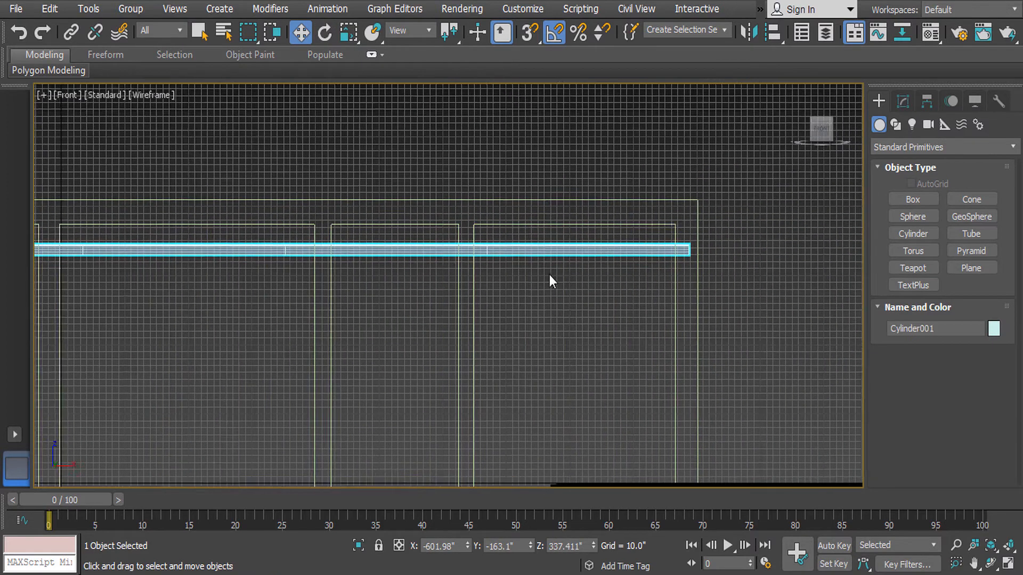
Lower the rod slightly in the openings and make one copy of it below, at about Z 212.052"
scroll(494, 265, "down", 3)
scroll(452, 263, "down", 3)
middle_click_drag(453, 262, 496, 252)
scroll(496, 252, "up", 3)
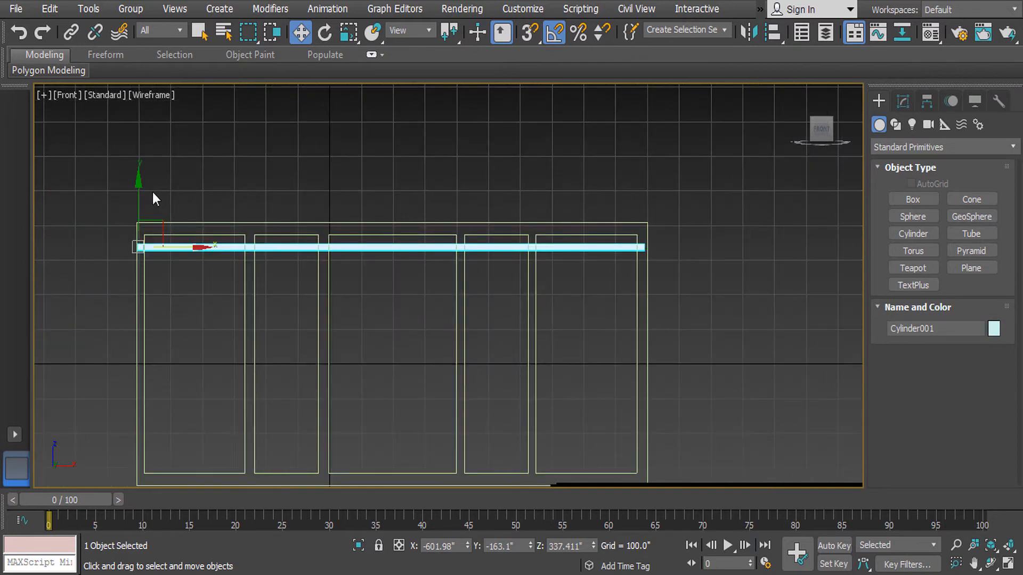
left_click_drag(140, 179, 142, 225)
left_click(508, 357)
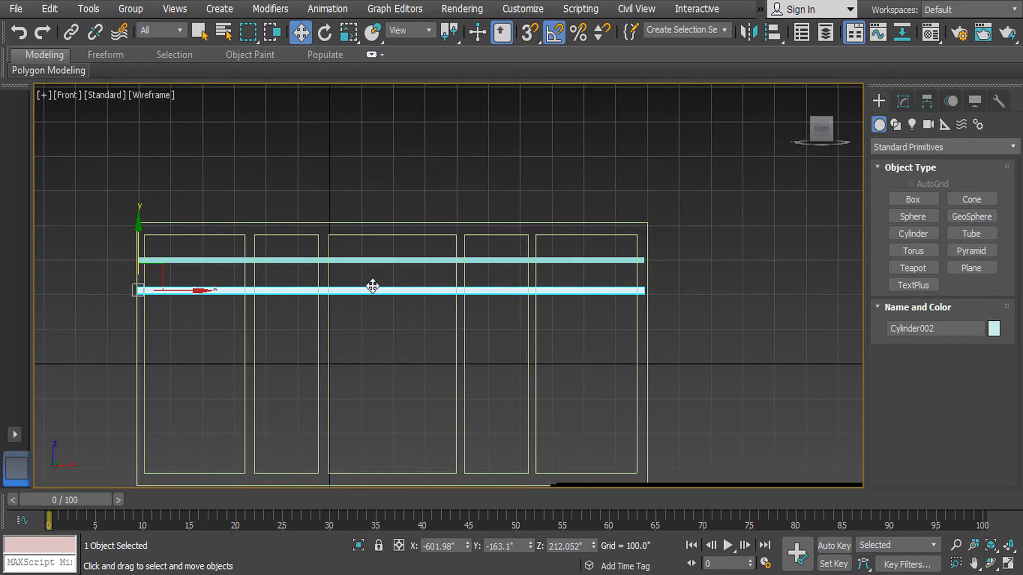
left_click(389, 260)
left_click_drag(139, 200, 139, 245, "shift")
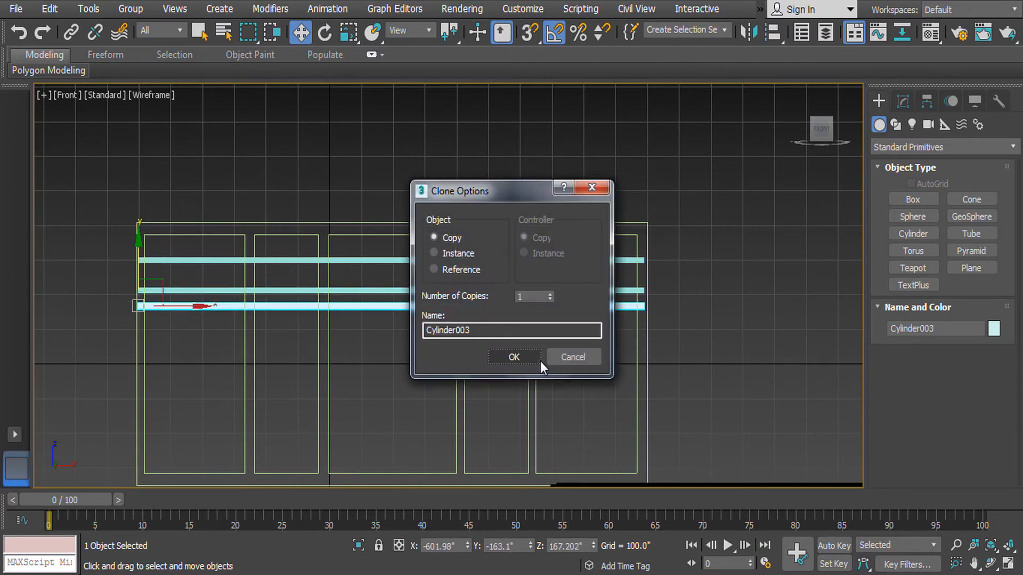
left_click(590, 360)
middle_click_drag(358, 308, 361, 334)
scroll(361, 334, "up", 4)
left_click(389, 341)
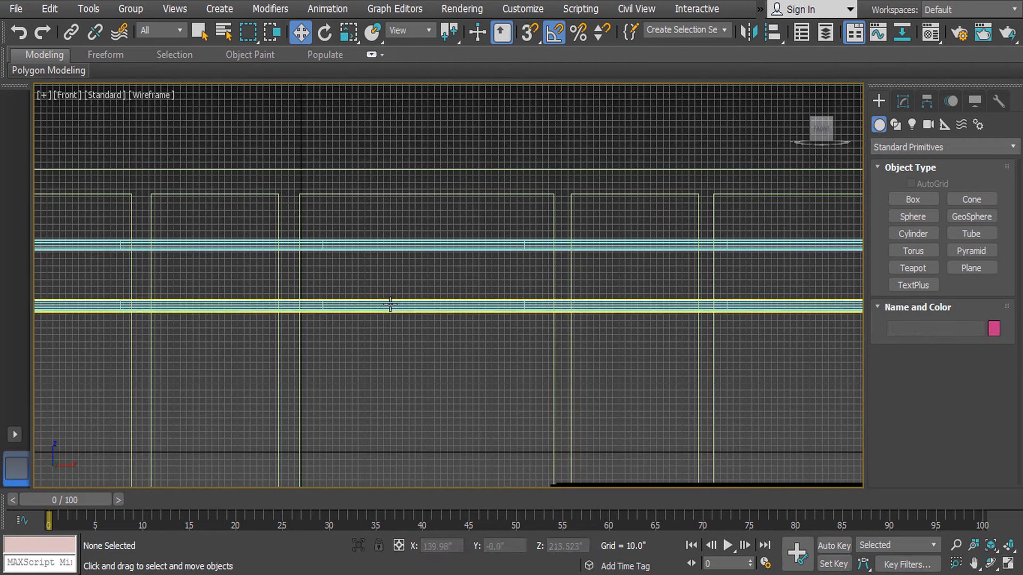
Select both rods and clone the pair downward at even spacing as 5 copies
left_click(390, 305)
left_click(406, 247, "ctrl")
scroll(409, 255, "down", 5)
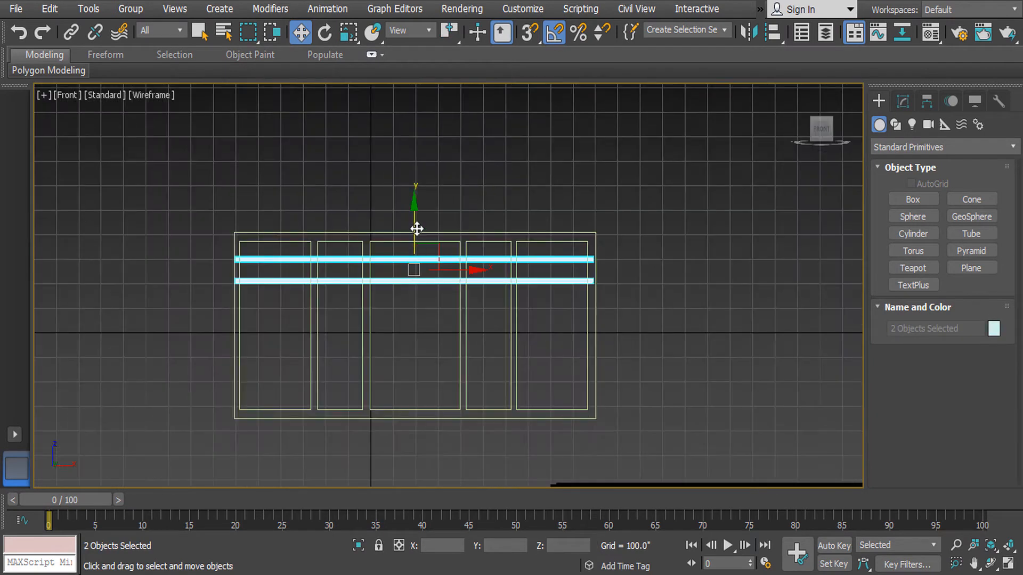
left_click_drag(415, 213, 410, 257, "shift")
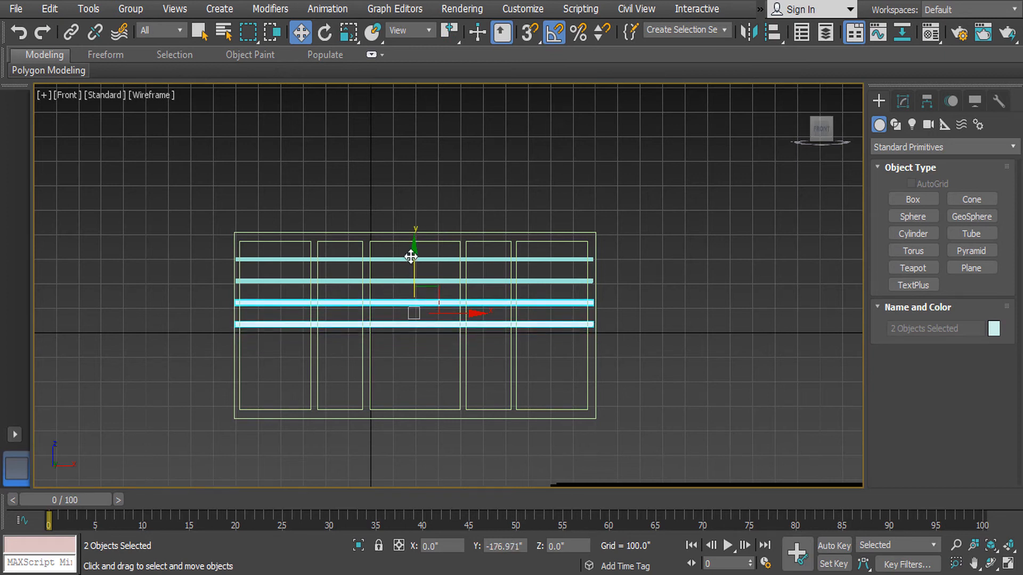
left_click_drag(410, 257, 410, 262, "shift")
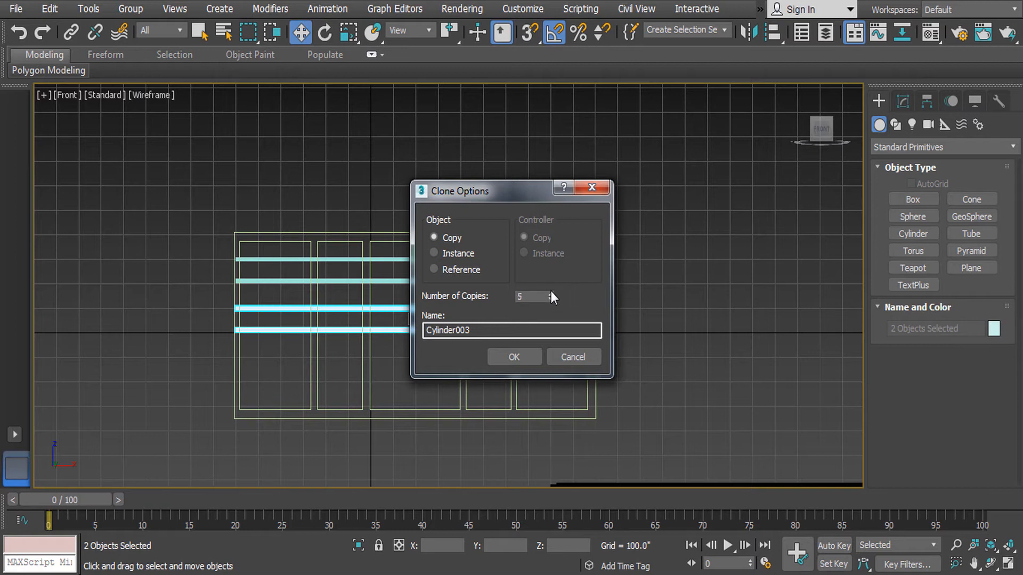
left_click(513, 357)
middle_click_drag(571, 349, 556, 186)
Select the frame's lower vertices and move them down so the openings extend past the lowest rod
left_click(567, 263)
middle_click_drag(567, 264, 573, 312)
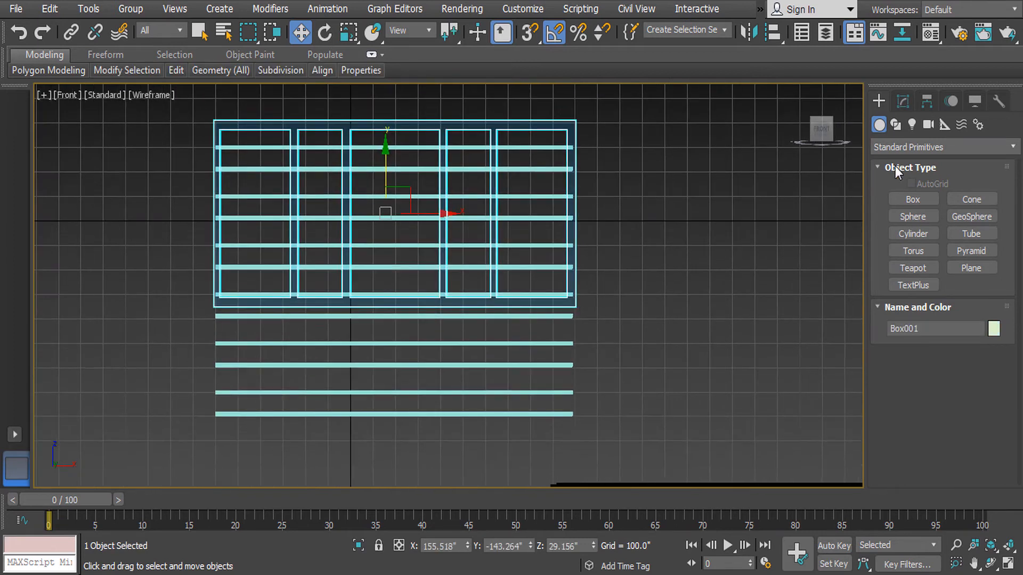
left_click(902, 100)
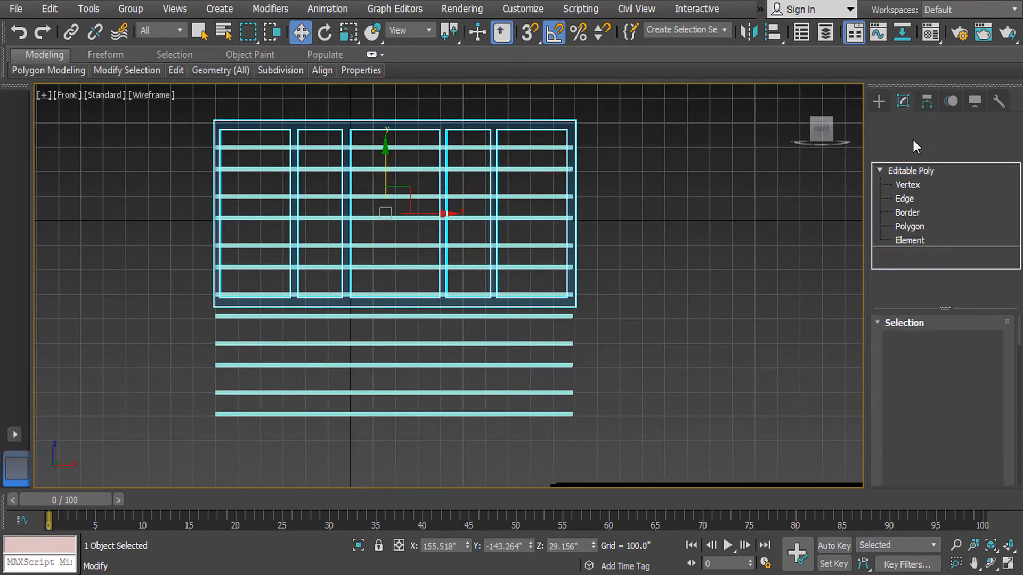
left_click(912, 185)
left_click_drag(82, 296, 550, 322)
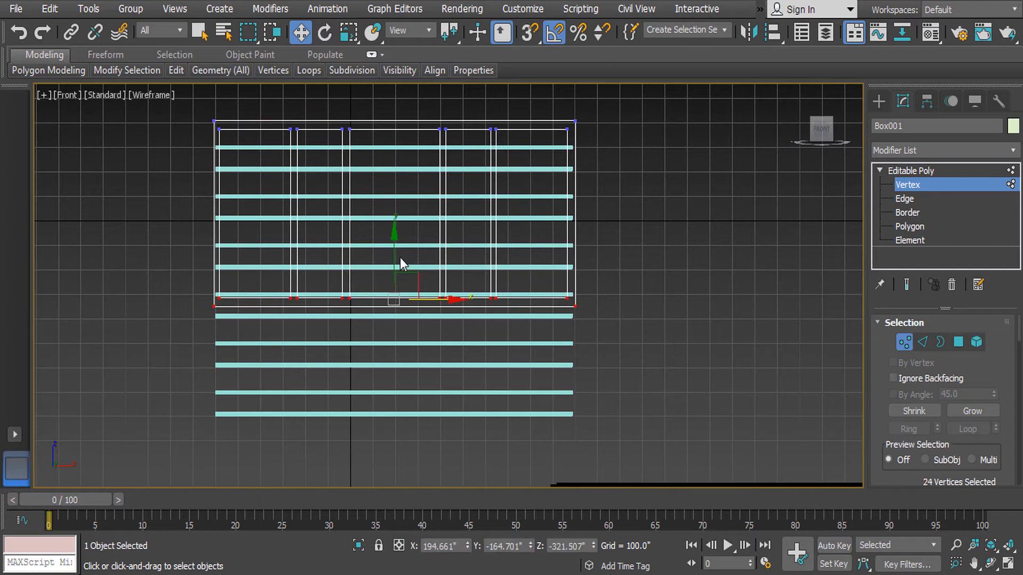
left_click_drag(392, 241, 389, 376)
Widen the frame by moving the left post's vertices to about X -613.943" and the right post's to about X 1010.085"
left_click_drag(235, 428, 236, 433)
left_click_drag(266, 281, 261, 288)
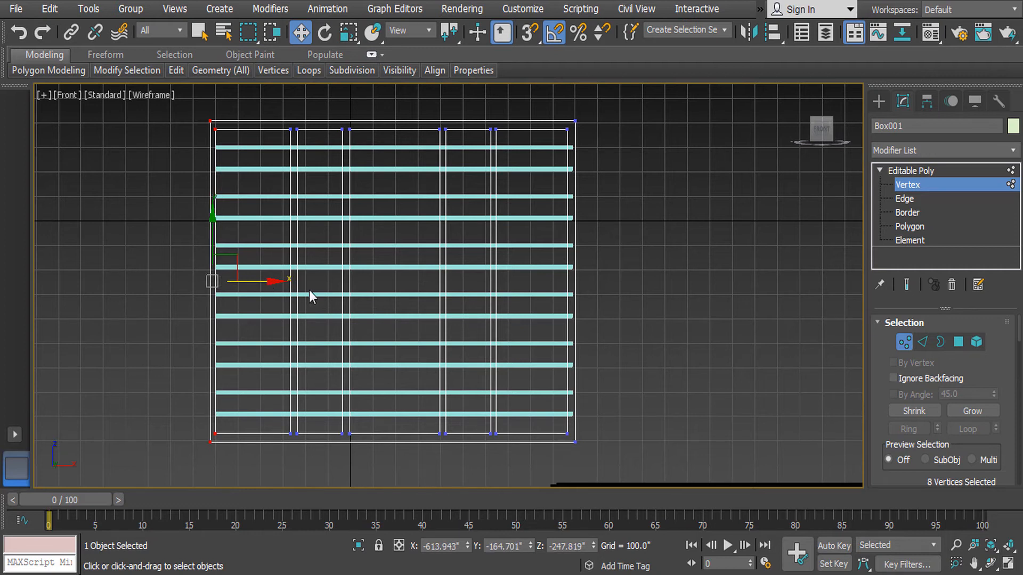
left_click_drag(560, 109, 588, 452)
left_click_drag(626, 281, 633, 291)
scroll(449, 204, "up", 6)
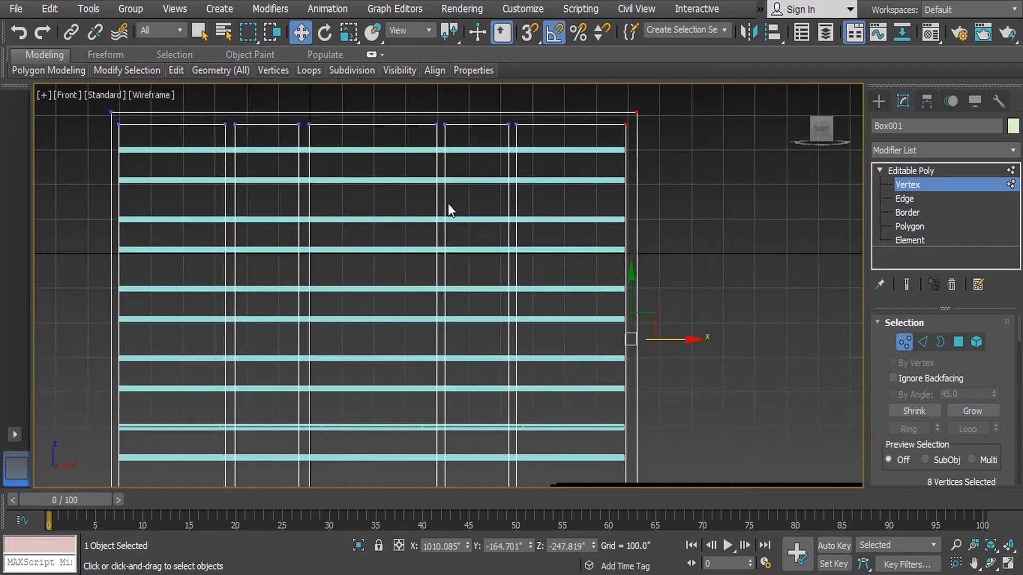
scroll(463, 248, "down", 6)
middle_click_drag(471, 257, 490, 249)
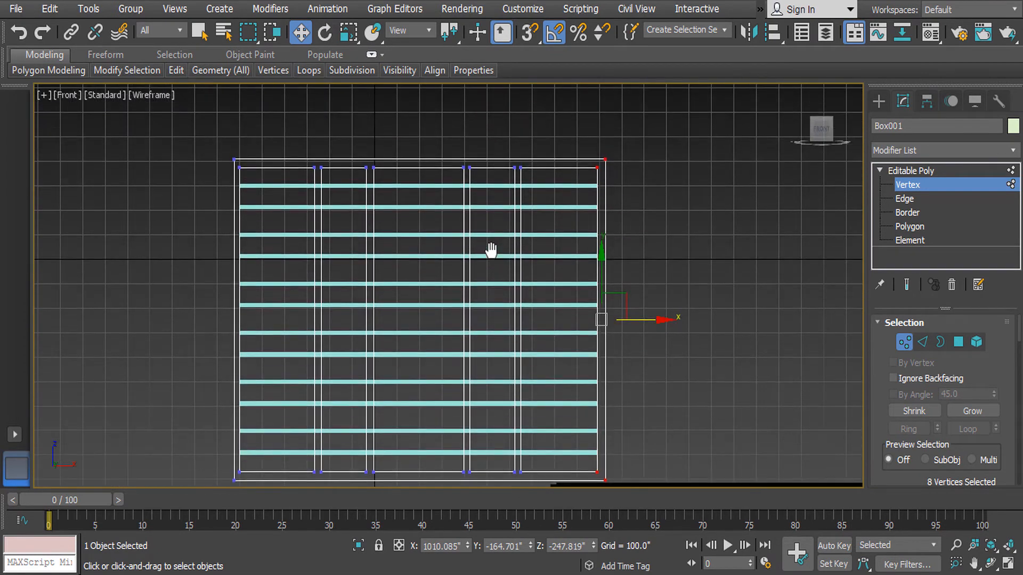
left_click(935, 171)
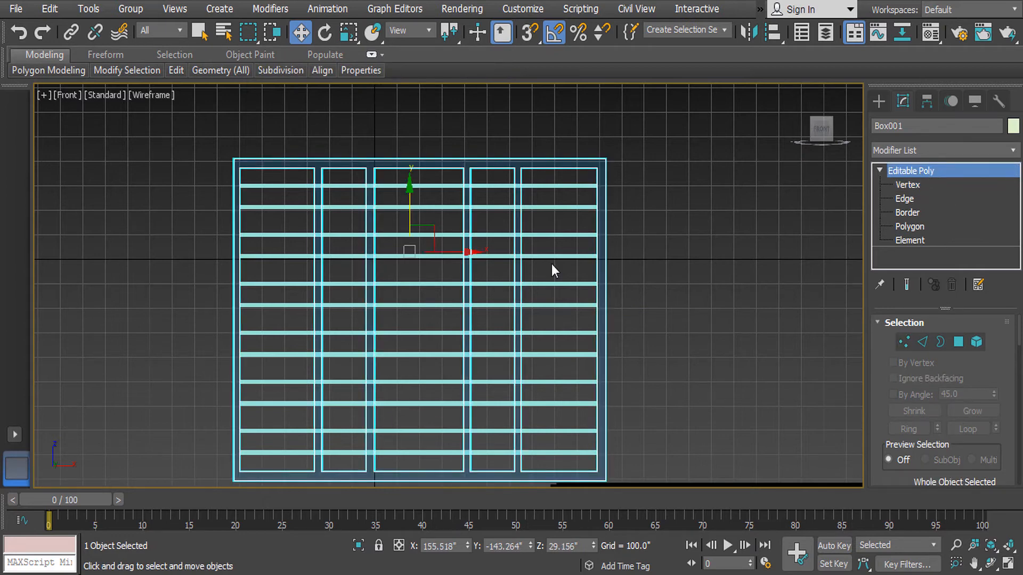
Examine the shaded frame at an angle and from the front to check how the rods meet the posts
key("F3")
middle_click_drag(497, 258, 552, 303, "alt")
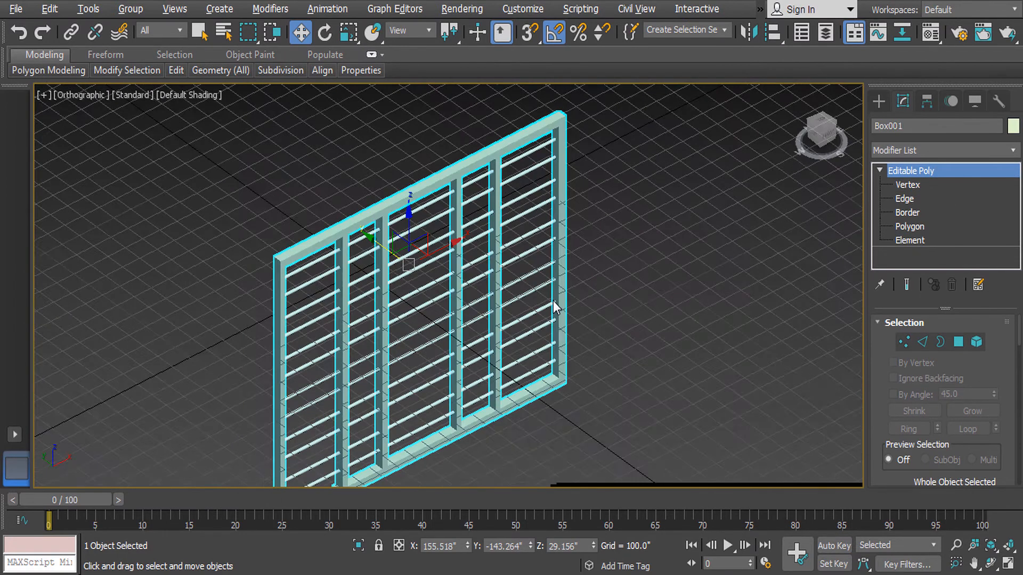
scroll(539, 275, "up", 5)
scroll(539, 279, "down", 5)
key("f")
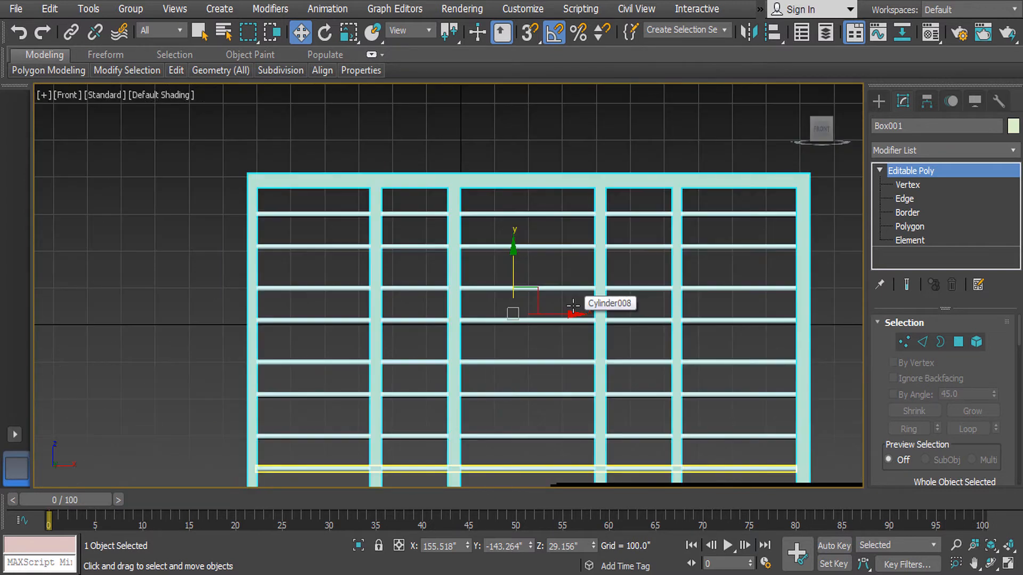
left_click(452, 141)
scroll(463, 242, "up", 3)
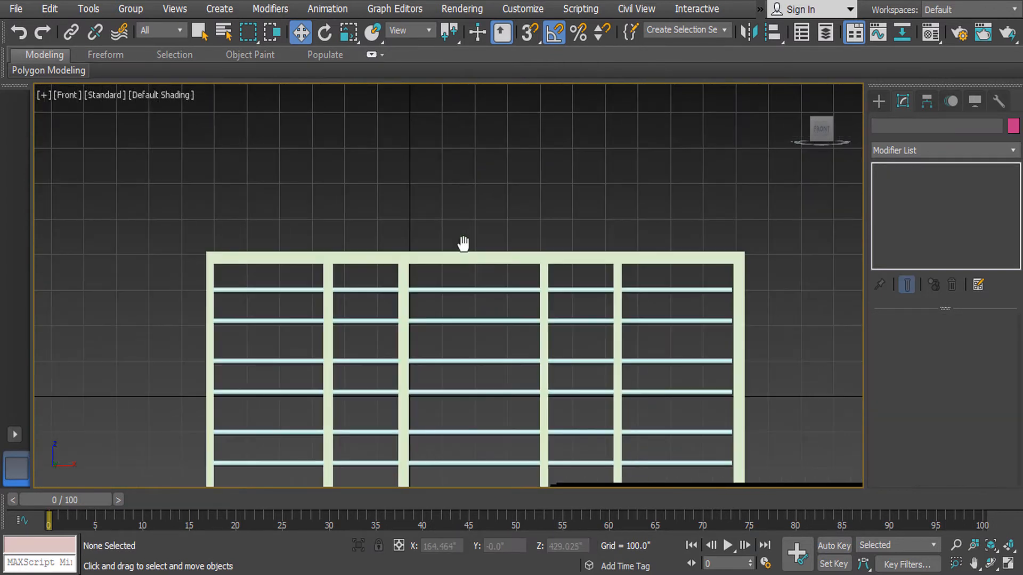
left_click(485, 267)
middle_click_drag(485, 267, 486, 174)
left_click(487, 162)
middle_click_drag(500, 277, 491, 428)
key("p")
scroll(503, 289, "down", 2)
key("f")
key("z")
scroll(497, 279, "up", 2)
scroll(497, 279, "up", 1)
key("F3")
scroll(480, 239, "down", 4)
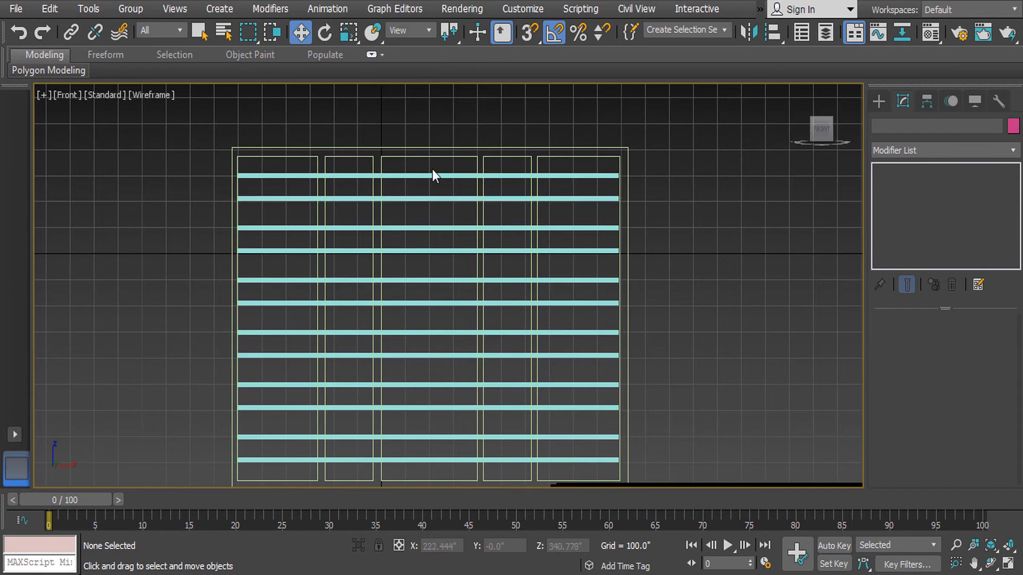
scroll(433, 170, "up", 3)
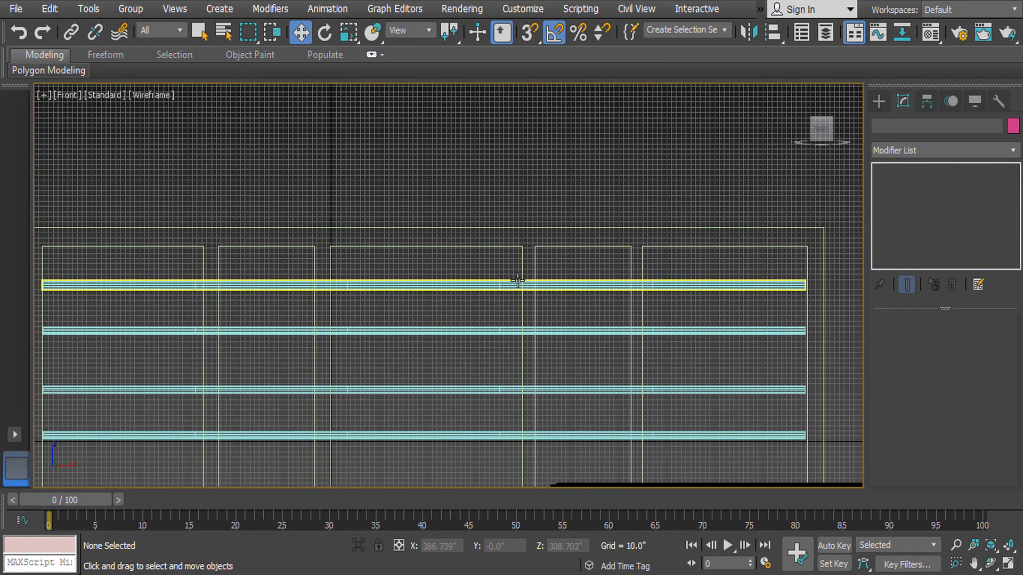
scroll(506, 230, "down", 3)
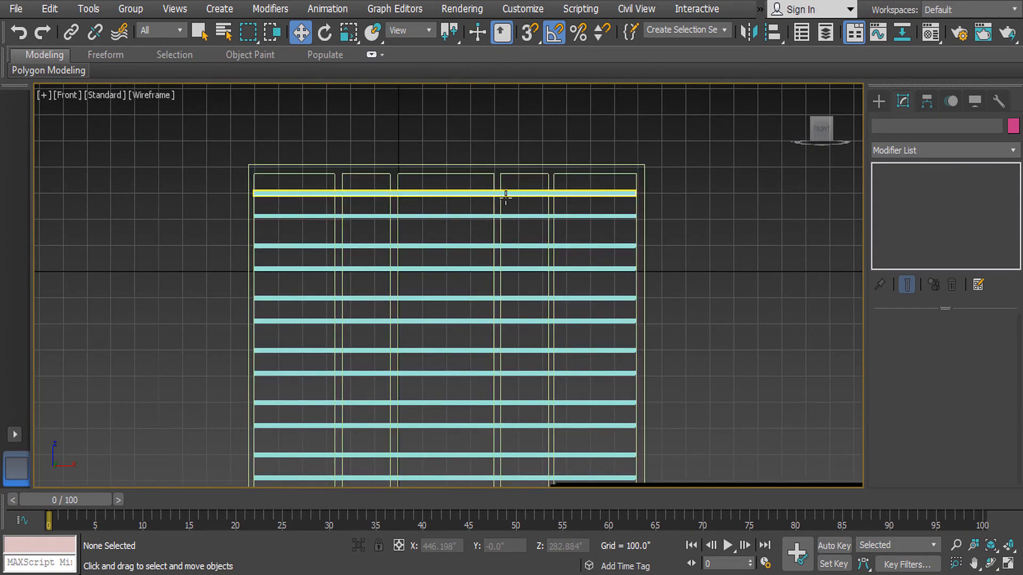
Select all 12 rods, copy them once along X, and move the copies clear of the frame's right side
left_click_drag(449, 180, 484, 325)
middle_click_drag(484, 325, 474, 389)
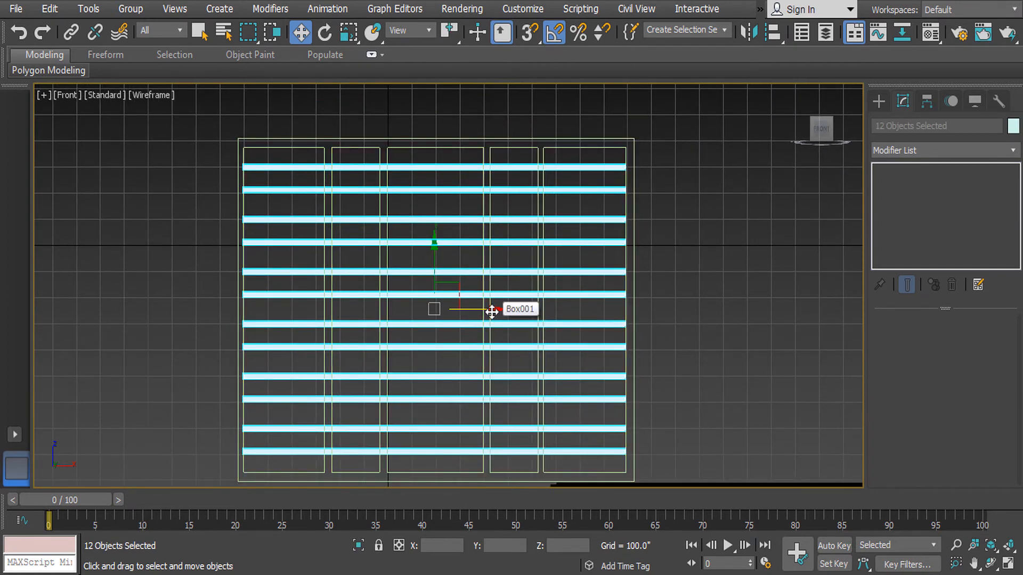
mouse_move(490, 309)
left_mouse_down("shift")
mouse_move(849, 328)
mouse_move(831, 331)
left_mouse_up("shift")
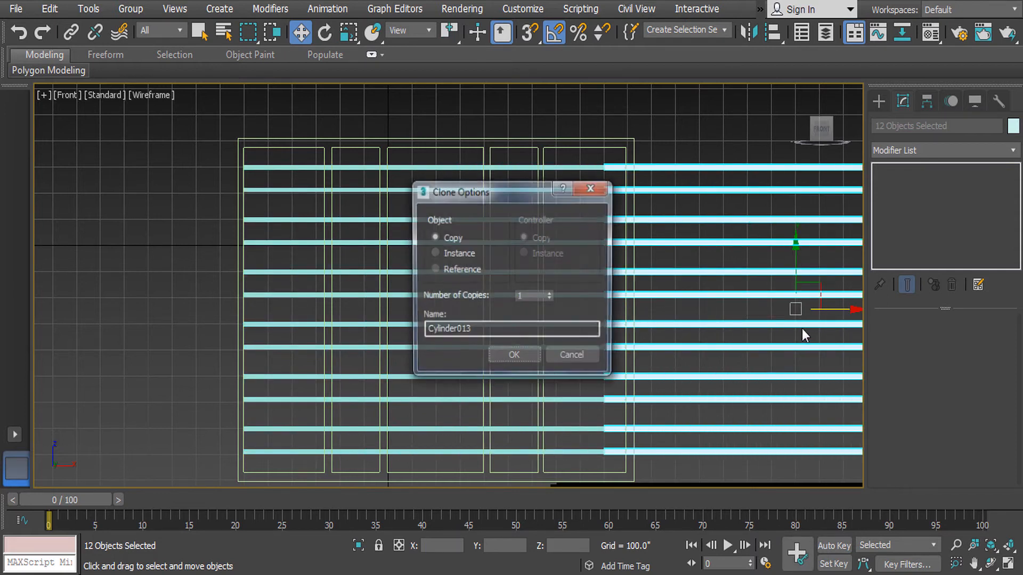
left_click(519, 354)
middle_click_drag(661, 341, 460, 327)
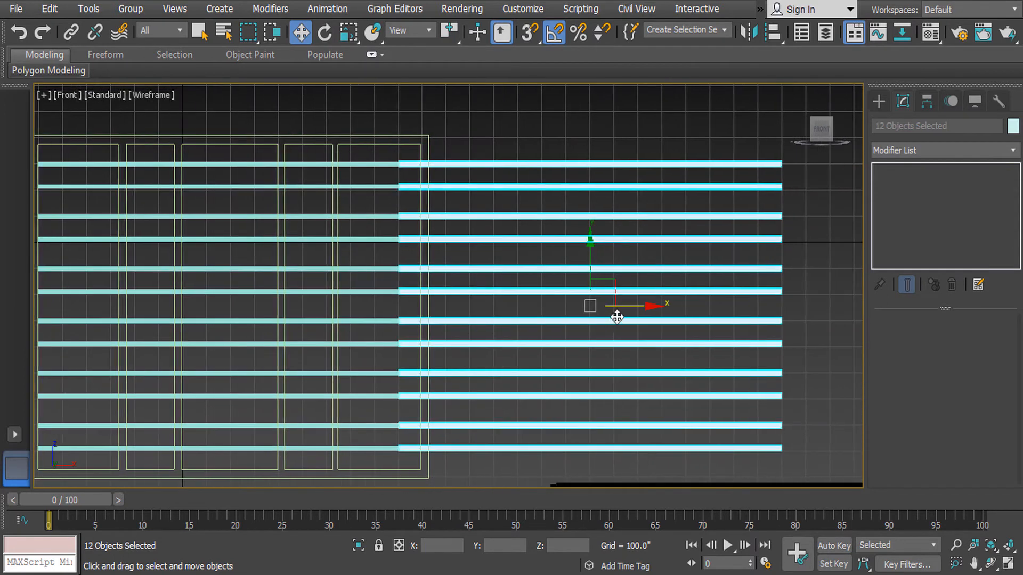
left_click_drag(649, 308, 727, 319)
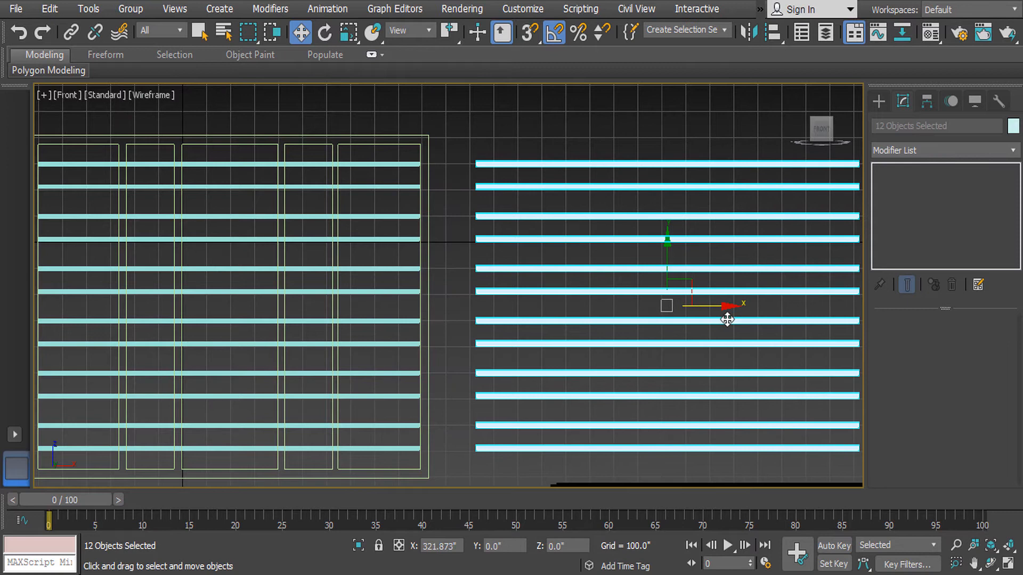
Select the frame in a shaded perspective view and create a ProBoolean compound object from it with operand picking active
key("F3")
middle_click_drag(343, 155, 364, 207, "alt")
scroll(363, 207, "up", 5)
left_click(433, 167)
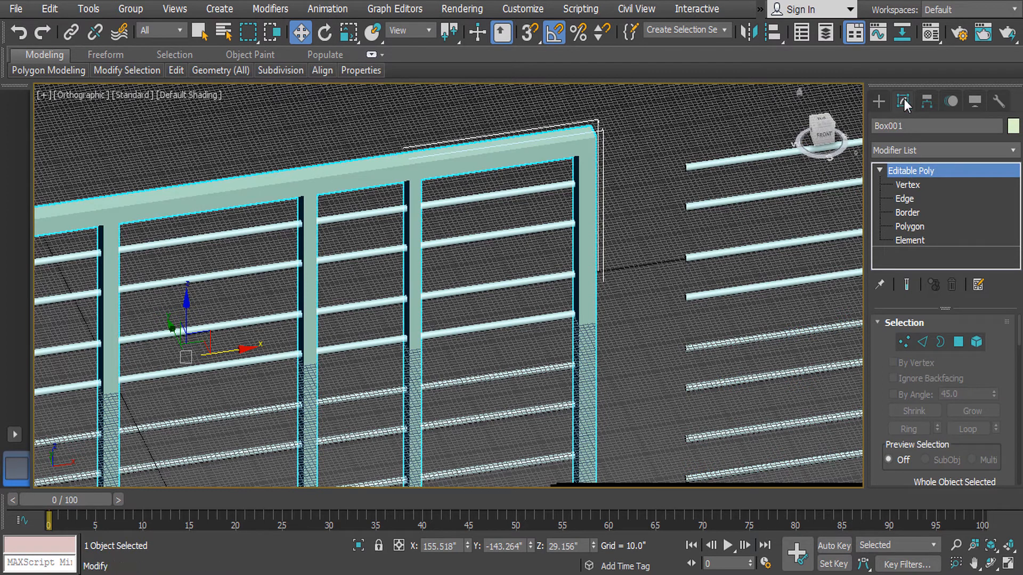
left_click(882, 102)
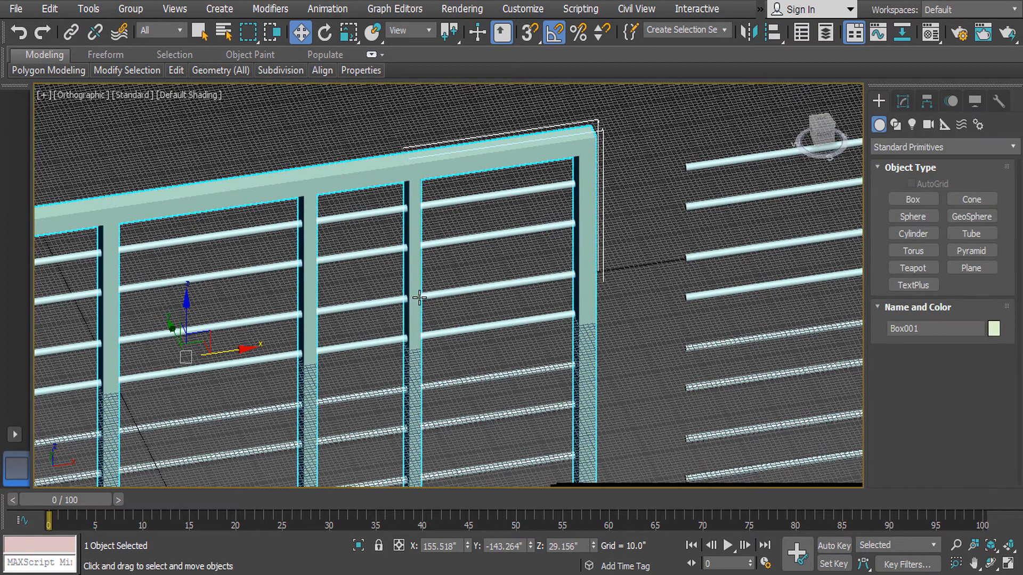
key("p")
scroll(419, 298, "down", 4)
scroll(532, 155, "down", 3)
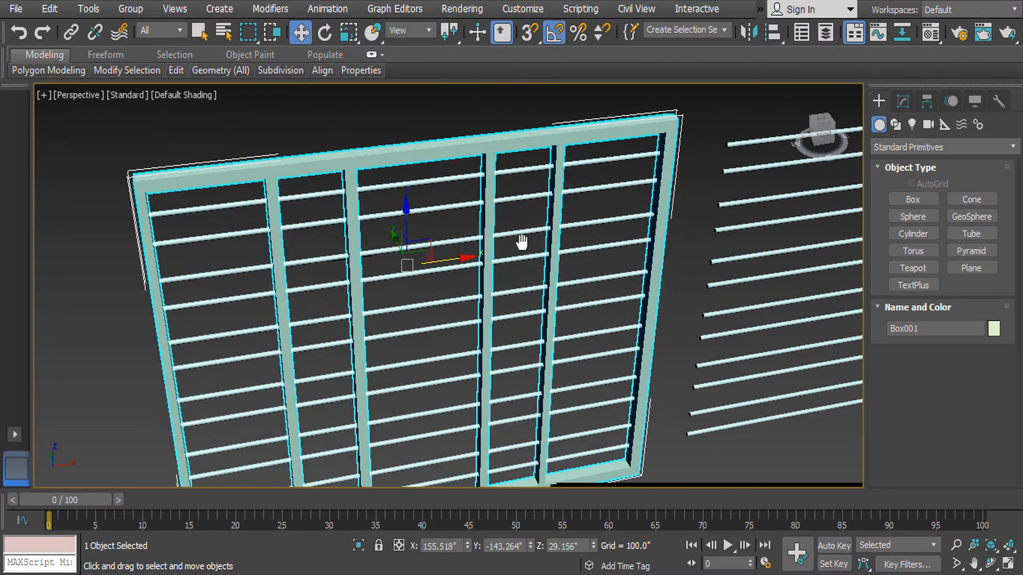
left_click(932, 145)
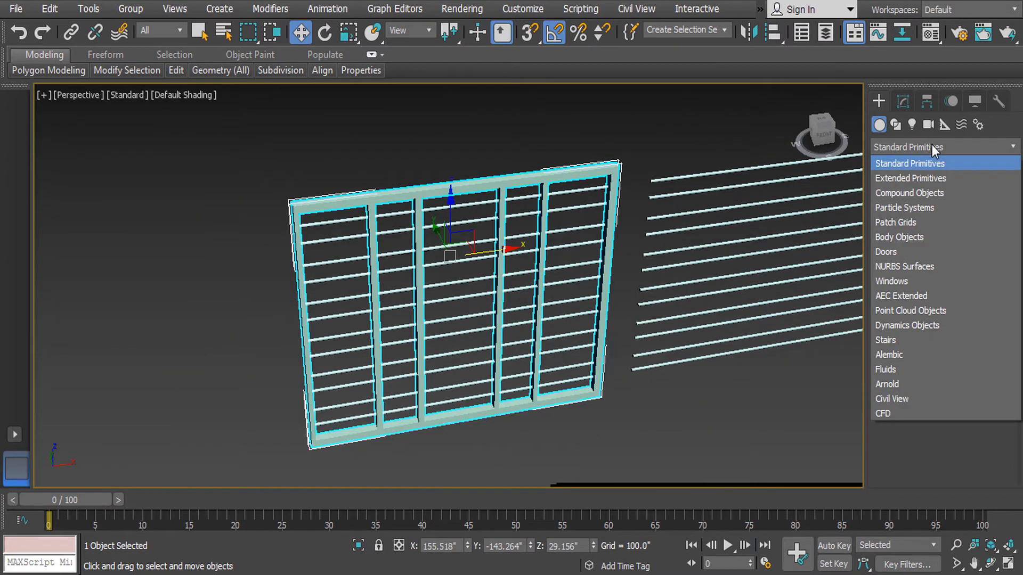
left_click(935, 192)
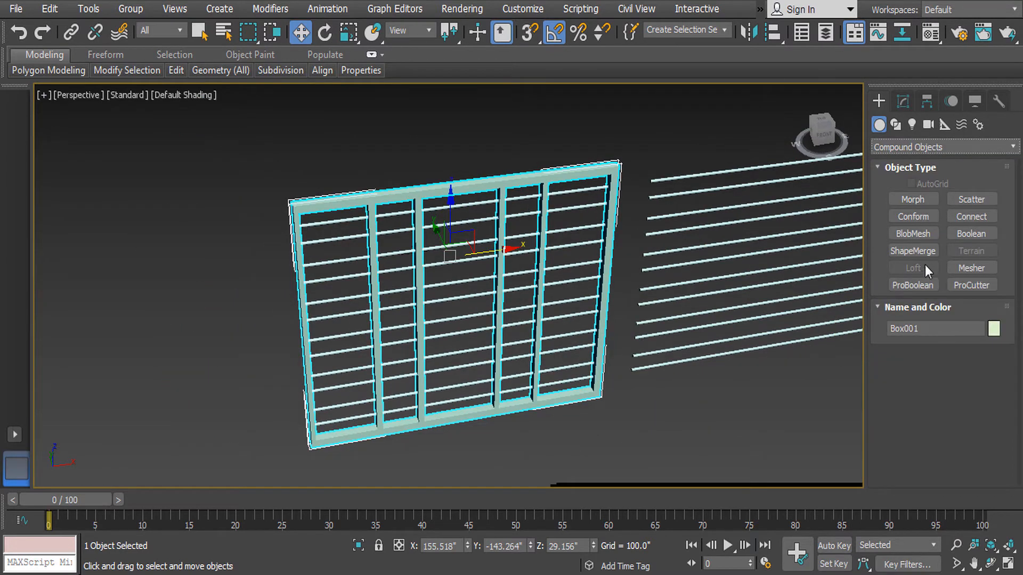
left_click(912, 286)
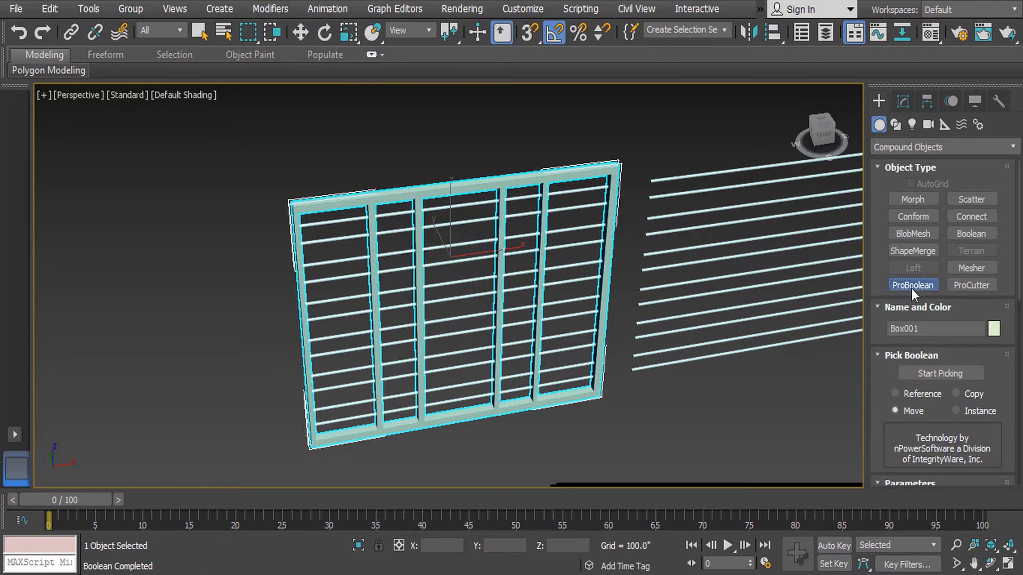
left_click(922, 372)
Pick each of the 12 rods inside the frame as a ProBoolean operand to cut rod holes through the posts
scroll(526, 260, "up", 6)
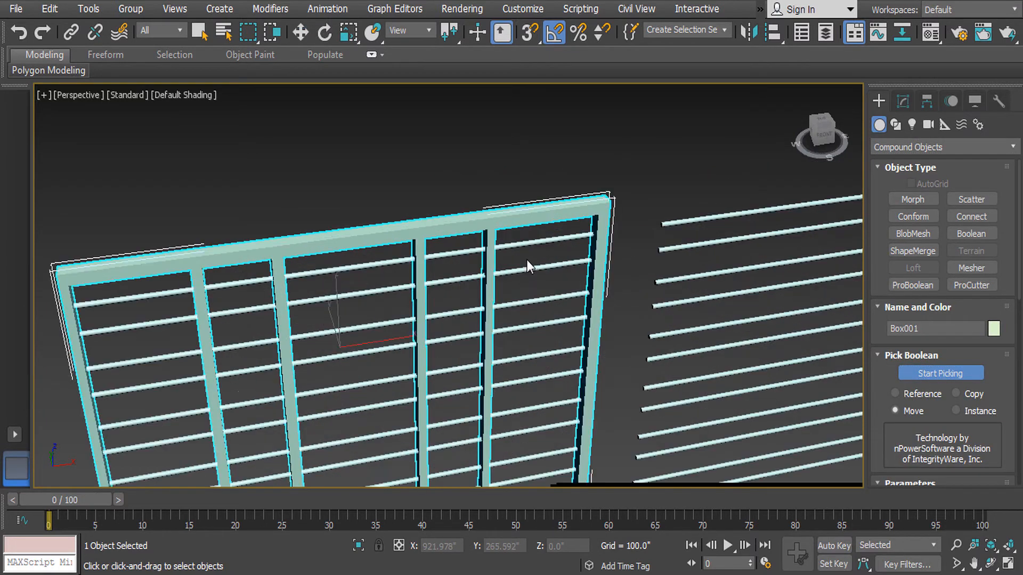
left_click(530, 230)
left_click(535, 274)
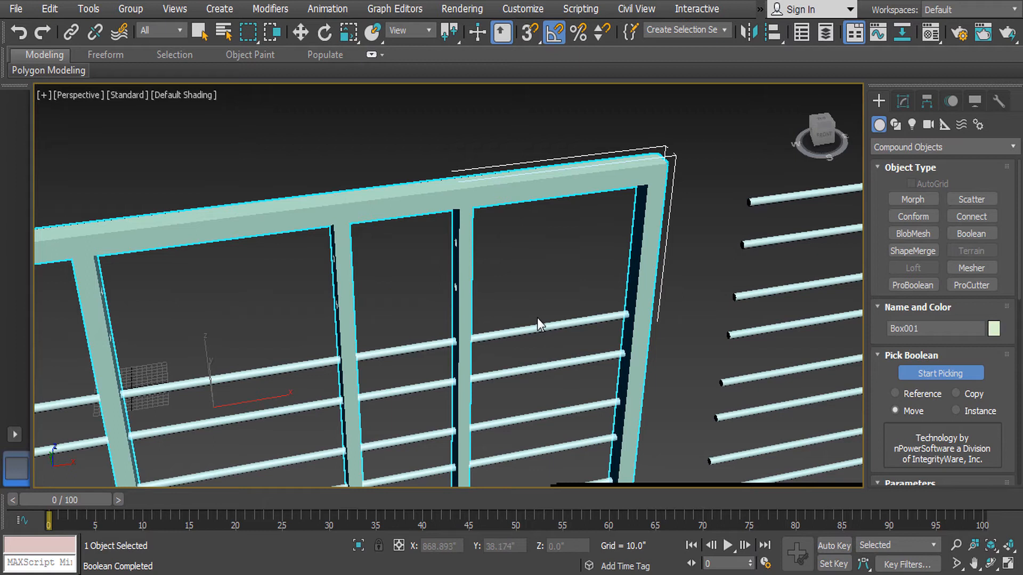
left_click(537, 319)
middle_click_drag(532, 402, 571, 171)
left_click(533, 263)
left_click(567, 169)
left_click(564, 201)
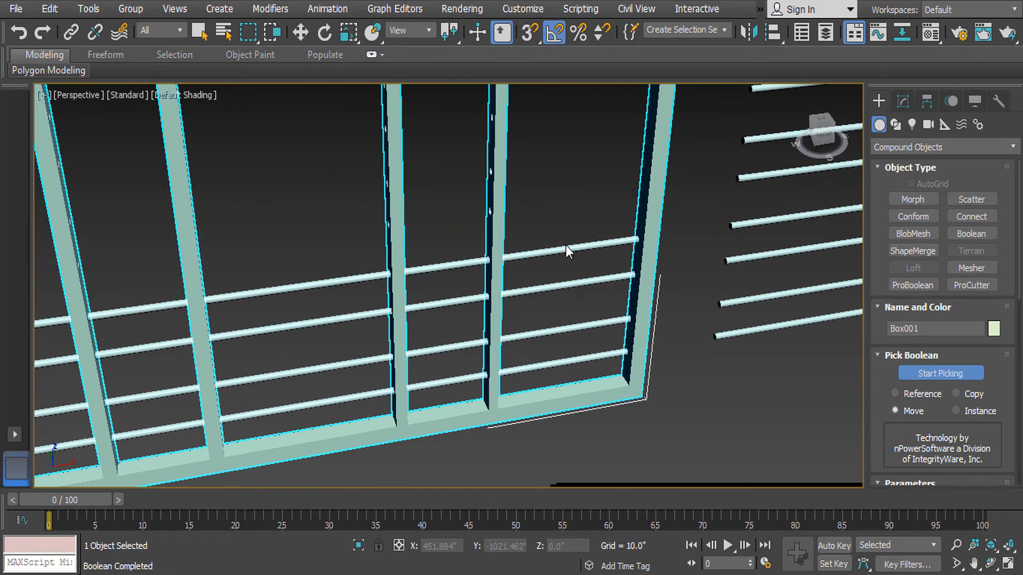
left_click(563, 252)
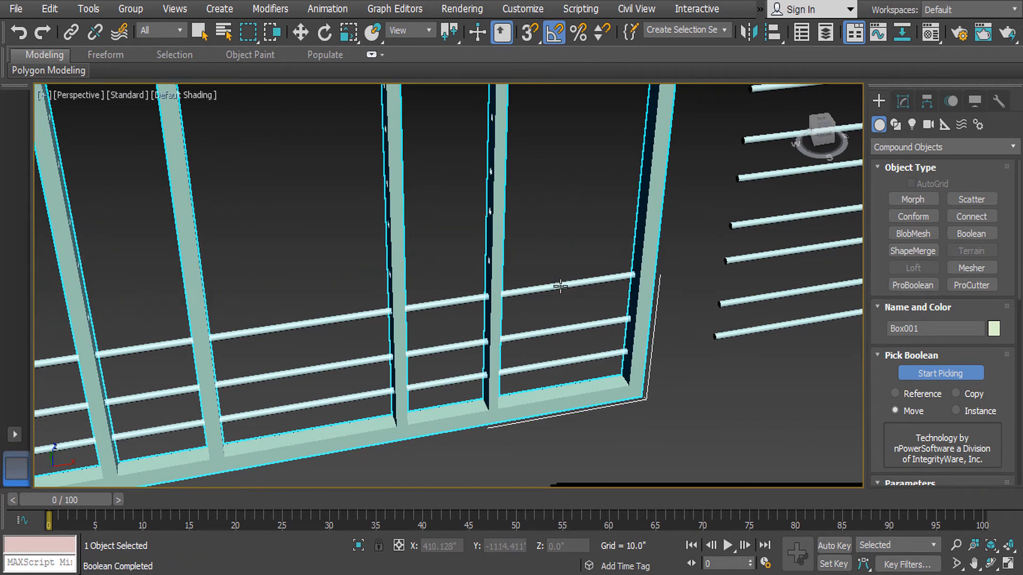
left_click(559, 282)
left_click(557, 332)
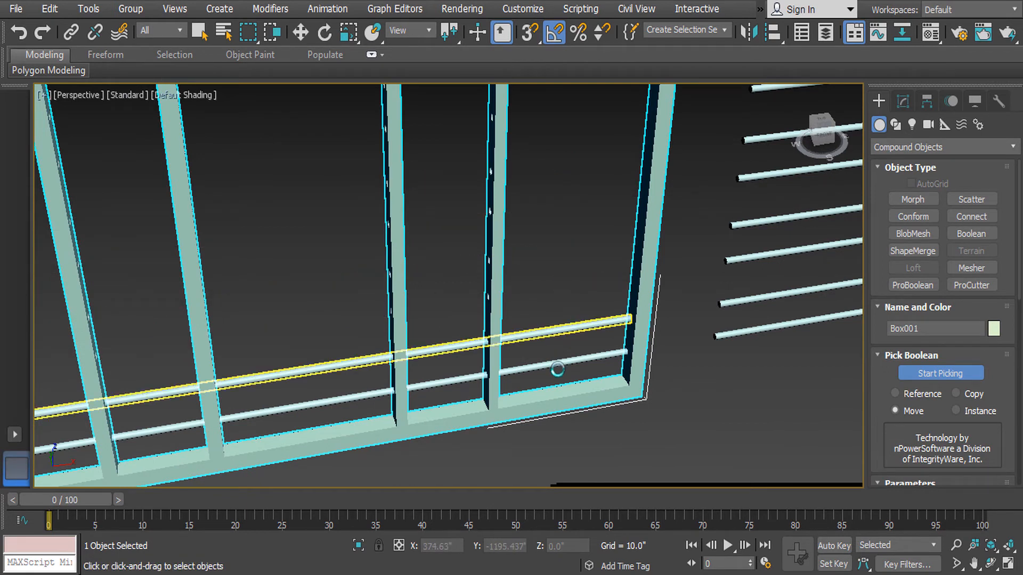
left_click(557, 363)
Examine the rod holes in the posts in shaded and wireframe display, at an angle and from the front
middle_click_drag(462, 321, 490, 357)
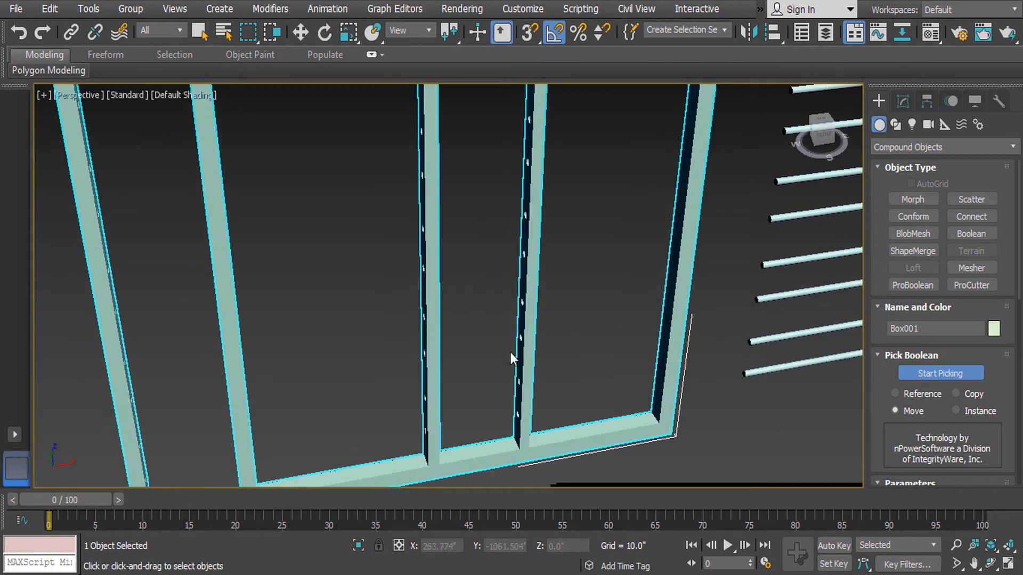
scroll(549, 347, "down", 3)
mouse_move(568, 315)
middle_mouse_down("alt")
mouse_move(475, 194)
mouse_move(513, 295)
mouse_move(542, 281)
mouse_move(548, 270)
mouse_move(404, 219)
mouse_move(411, 228)
mouse_move(493, 228)
mouse_move(456, 230)
middle_mouse_up("alt")
key("F3")
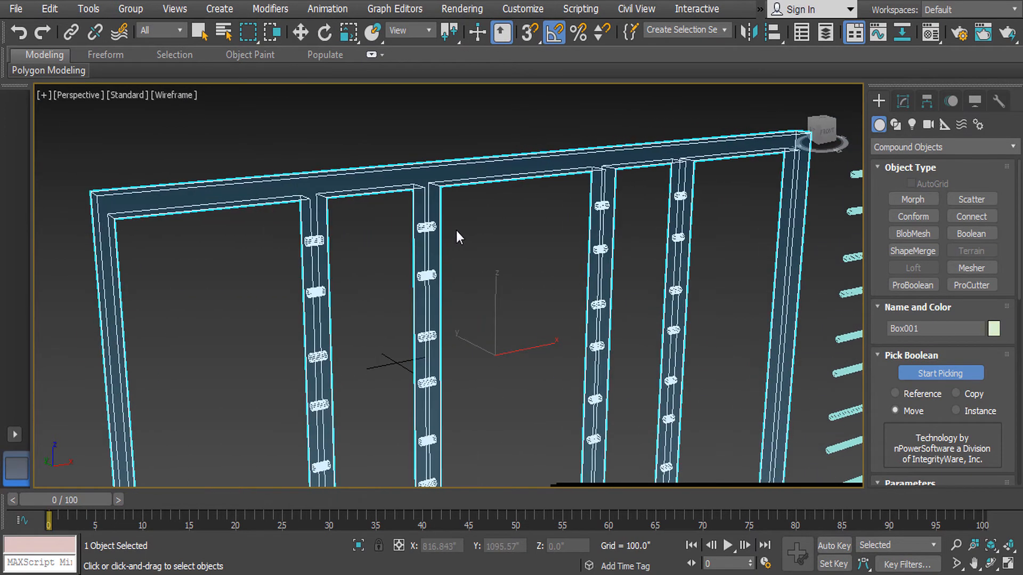
key("f")
key("z")
middle_click_drag(644, 258, 457, 257)
scroll(521, 251, "down", 2)
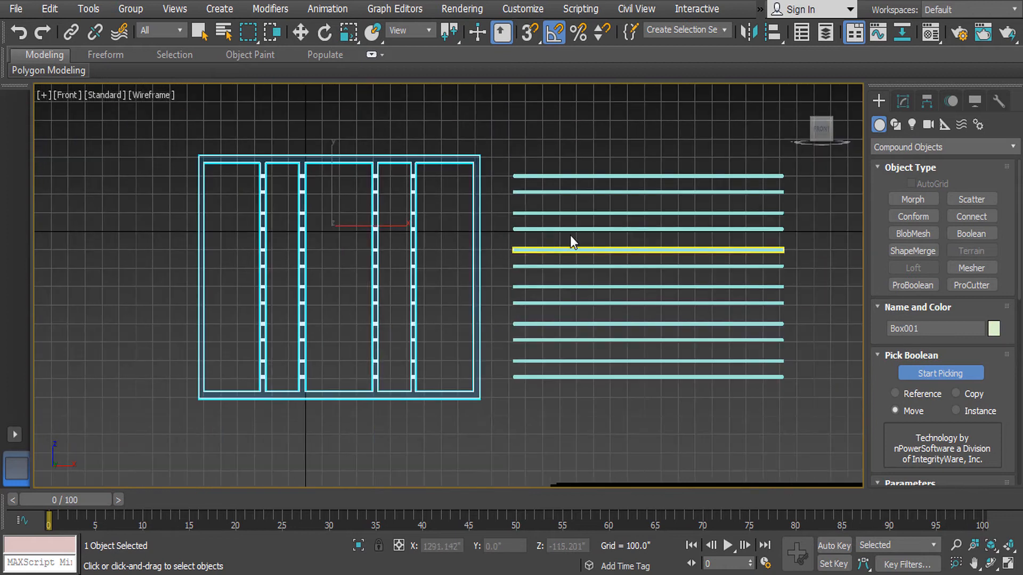
Finish the ProBoolean picking and convert the cut frame to an Editable Poly
left_click(903, 100)
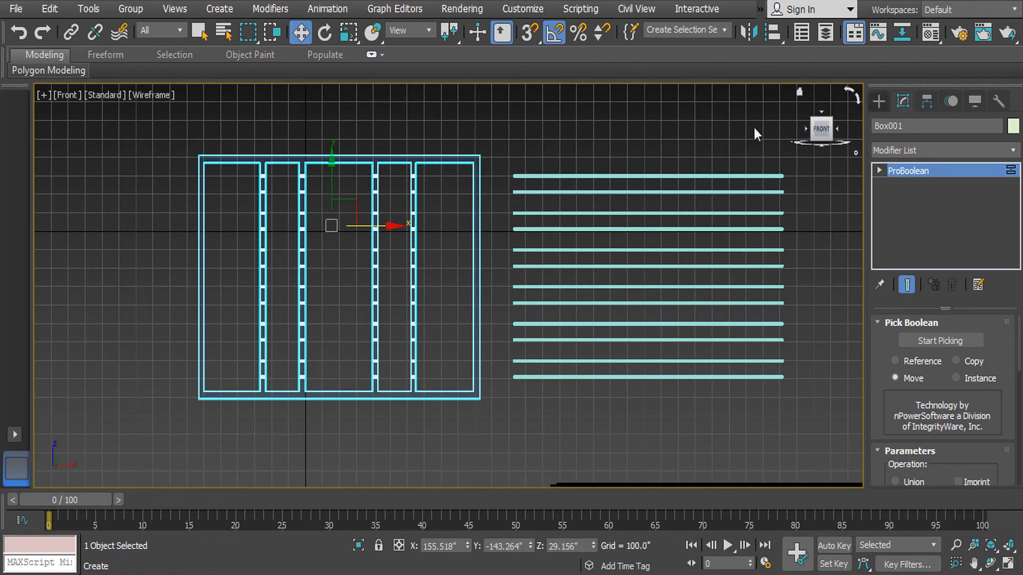
right_click(424, 180)
mouse_move(479, 344)
left_click(609, 356)
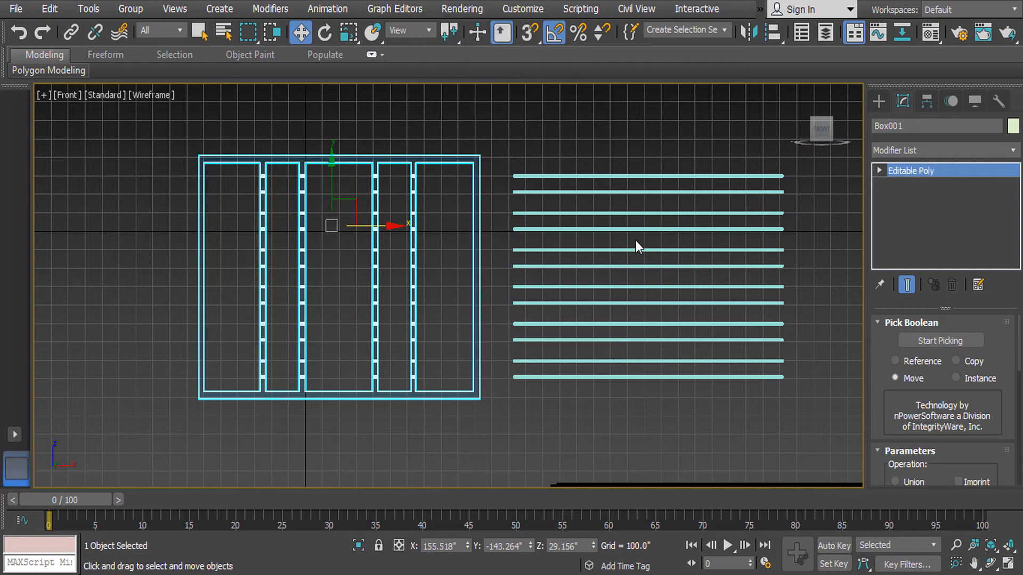
Select the 12 spare rods and move them along X into the frame, aligned with the post holes
left_click_drag(722, 406, 714, 405)
left_click_drag(704, 278, 447, 278)
scroll(416, 279, "up", 3)
middle_click_drag(430, 283, 600, 368)
middle_click_drag(559, 339, 684, 388)
scroll(683, 388, "down", 2)
left_click_drag(721, 404, 649, 403)
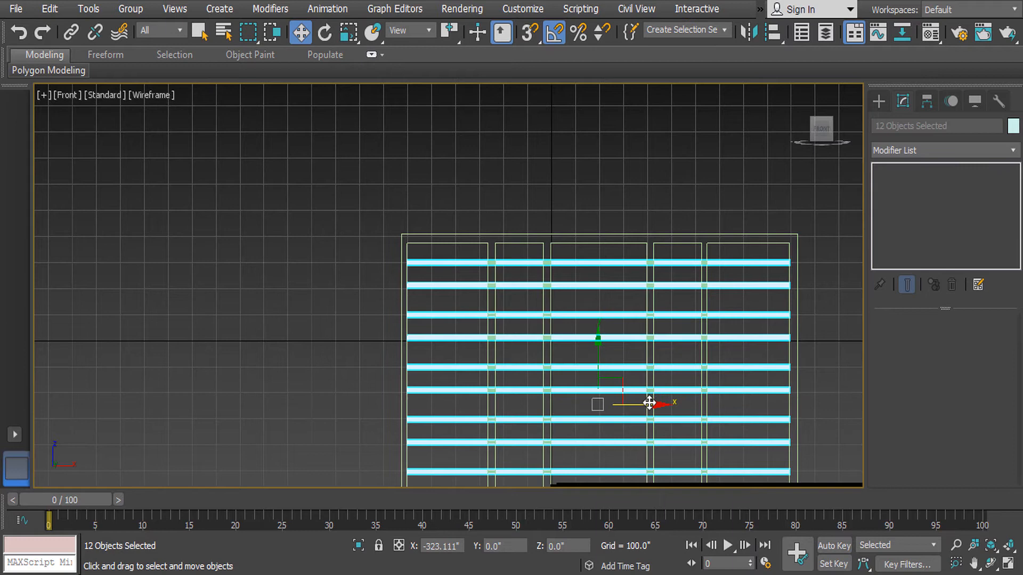
Examine the shaded frame and its inserted rods from several angles, up close and as a whole
key("F3")
middle_click_drag(712, 395, 575, 255)
middle_click_drag(634, 291, 684, 323, "alt")
left_click(582, 272)
middle_click_drag(508, 206, 530, 281)
scroll(517, 247, "up", 2)
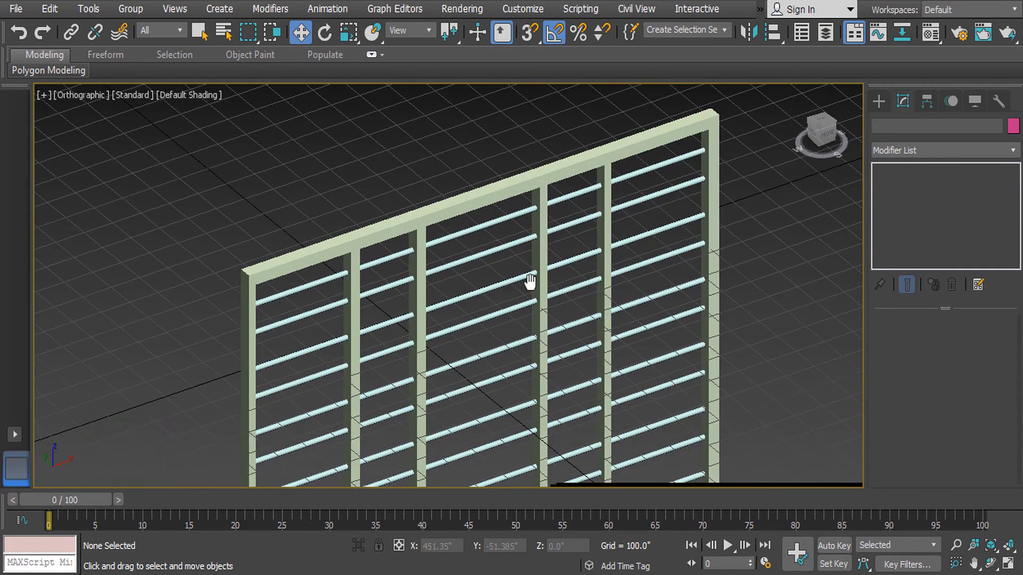
scroll(530, 281, "up", 2)
left_click(439, 174)
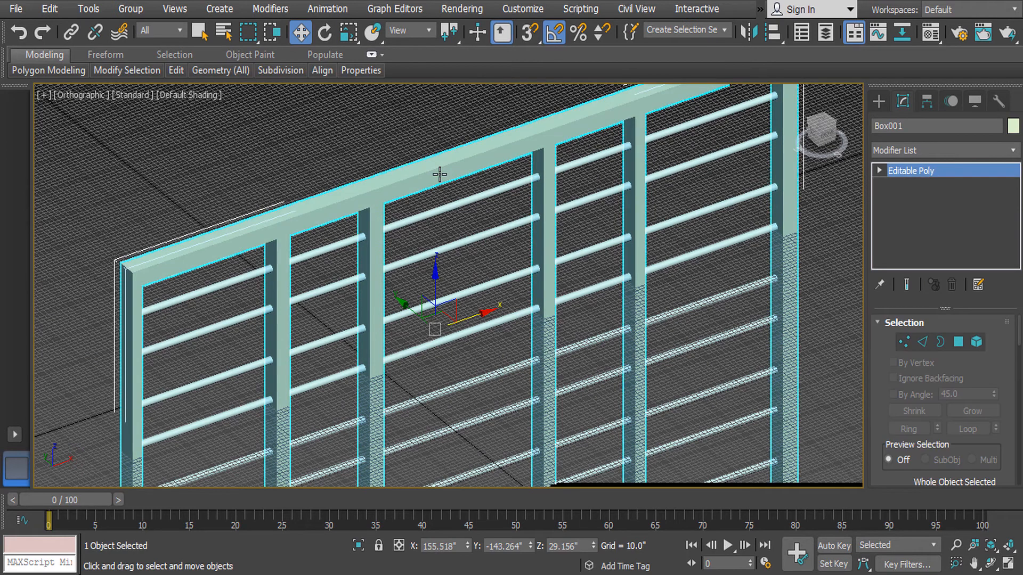
key("p")
scroll(439, 174, "down", 4)
middle_click_drag(790, 303, 762, 306, "alt")
left_click(761, 306)
middle_click_drag(524, 139, 526, 169)
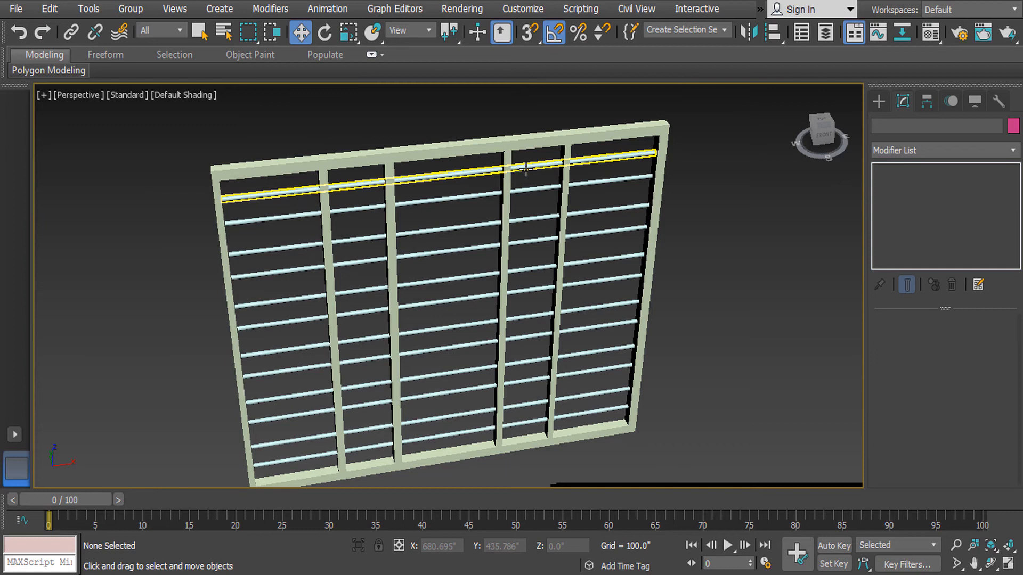
left_click(467, 146)
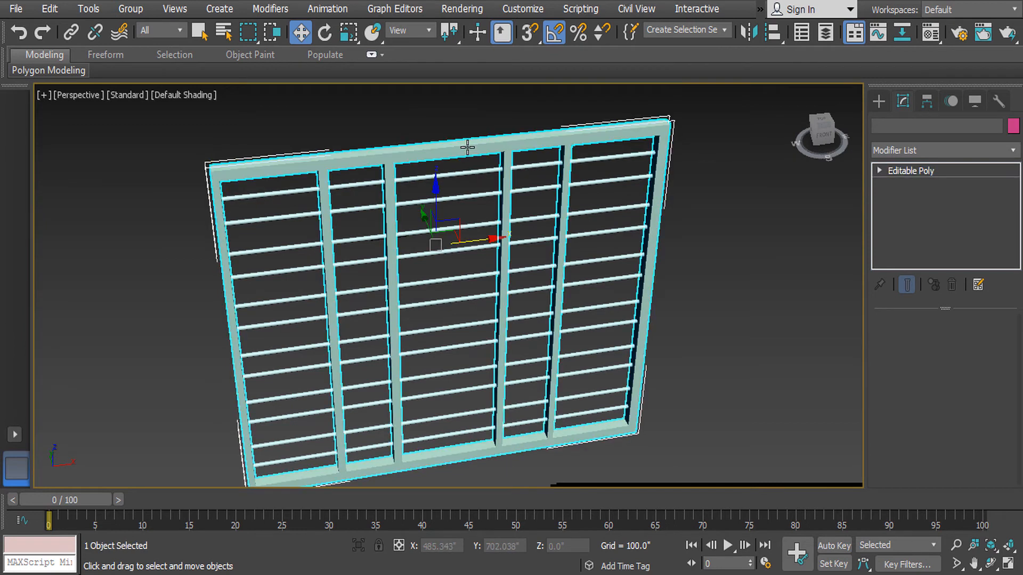
Rotate one copy of the topmost rod by 90 degrees in the front view so it stands upright at the frame's upper-left corner
key("f")
key("z")
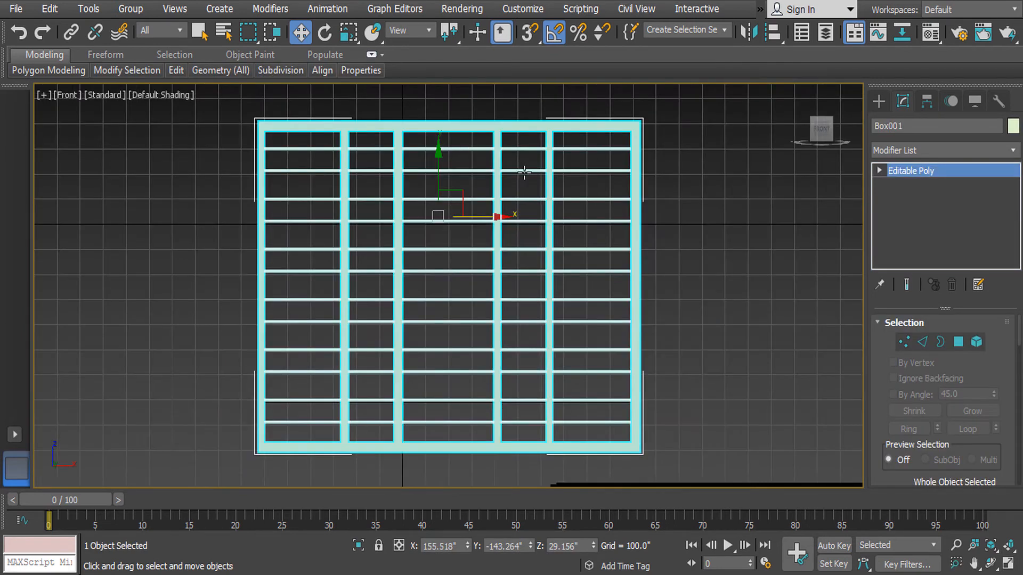
middle_click_drag(525, 171, 534, 272)
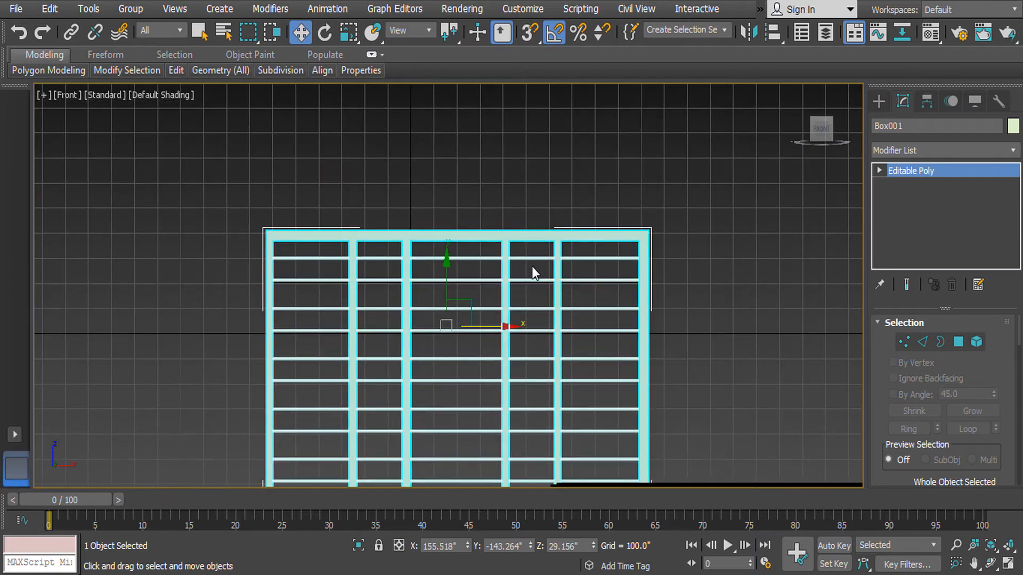
left_click(436, 260)
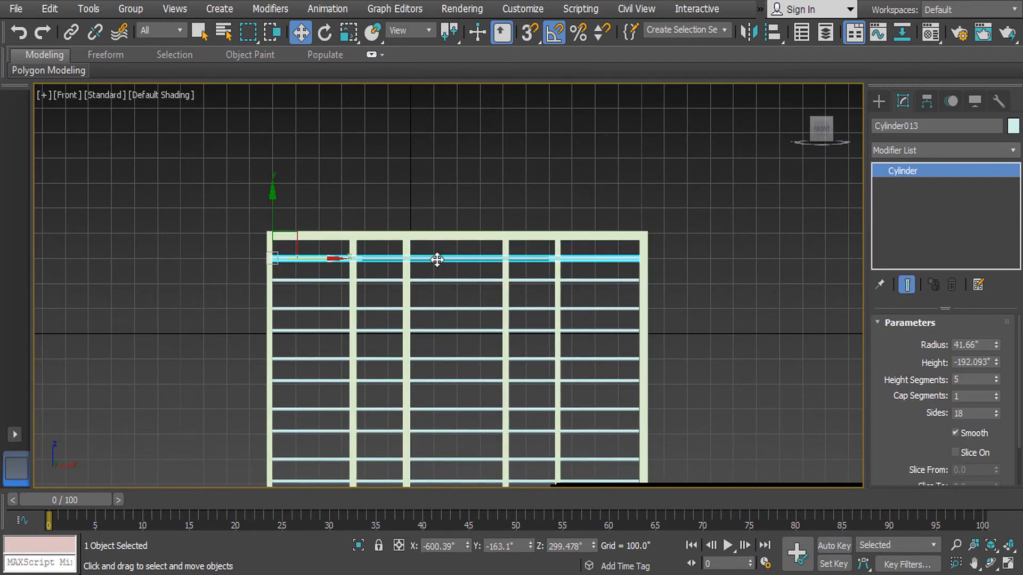
key("e")
mouse_move(331, 206)
left_mouse_down("shift")
mouse_move(299, 166)
mouse_move(271, 157)
left_mouse_up("shift")
left_click_drag(275, 157, 401, 173, "shift")
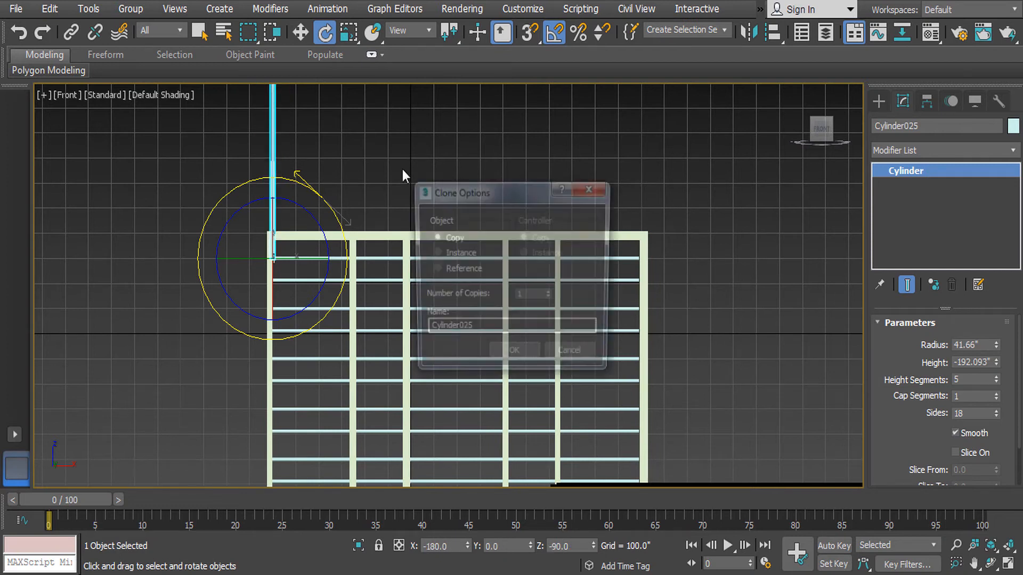
left_click(501, 356)
Move the upright rod along X to about -397.556", between the left post and the first inner post
middle_click_drag(337, 182, 373, 317)
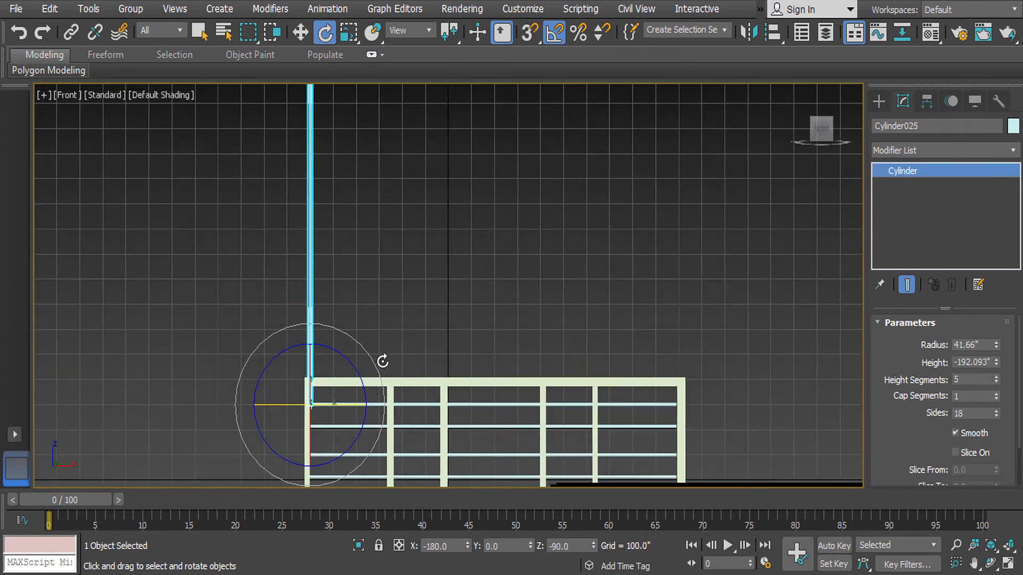
scroll(383, 361, "down", 4)
key("w")
left_click_drag(395, 383, 418, 383)
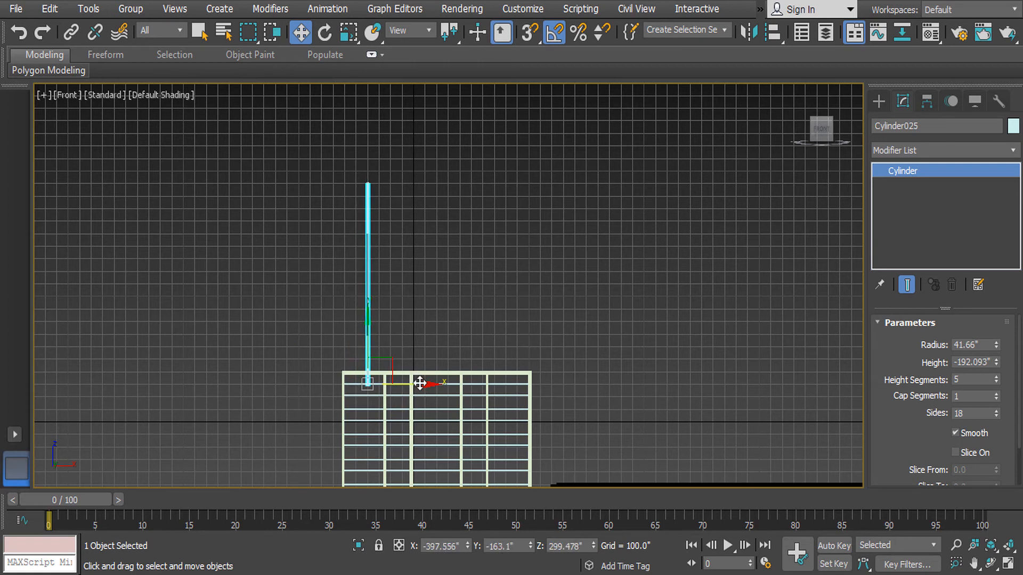
Scale the upright rod down along its length into a short stub
key("r")
left_click_drag(370, 301, 393, 434)
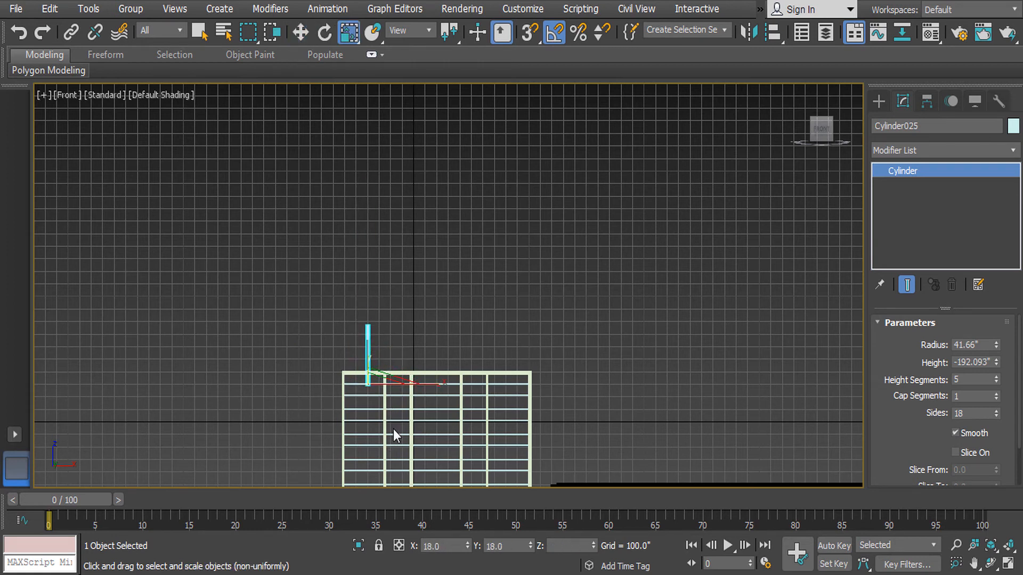
scroll(403, 357, "up", 5)
scroll(356, 315, "up", 2)
middle_click_drag(356, 315, 392, 271)
left_click_drag(377, 296, 395, 414)
Raise the stub to about Z 397.586" so it stands on the frame's top rail, and scale it shorter
key("e")
key("w")
left_click_drag(377, 313, 385, 265)
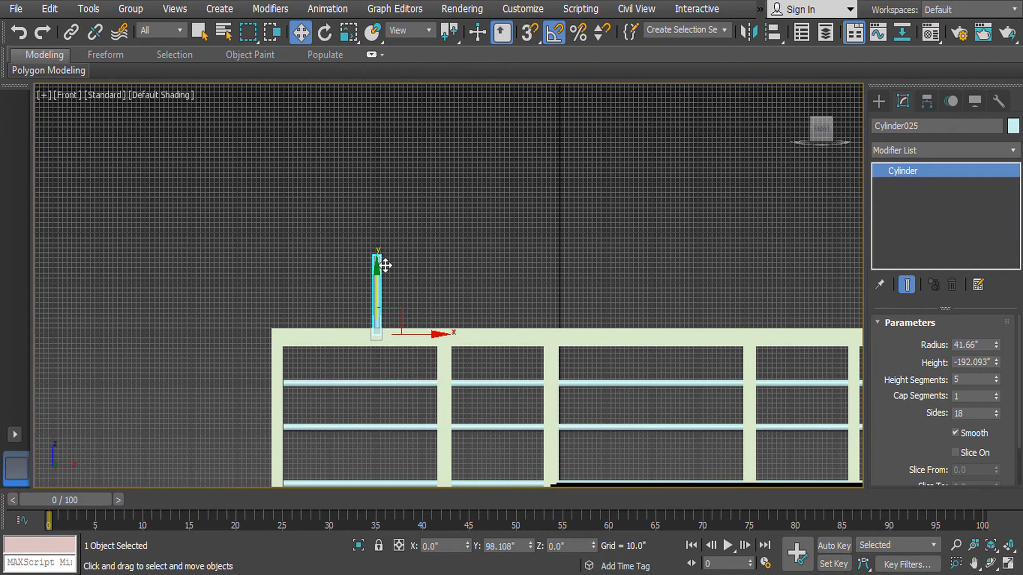
scroll(430, 286, "down", 2)
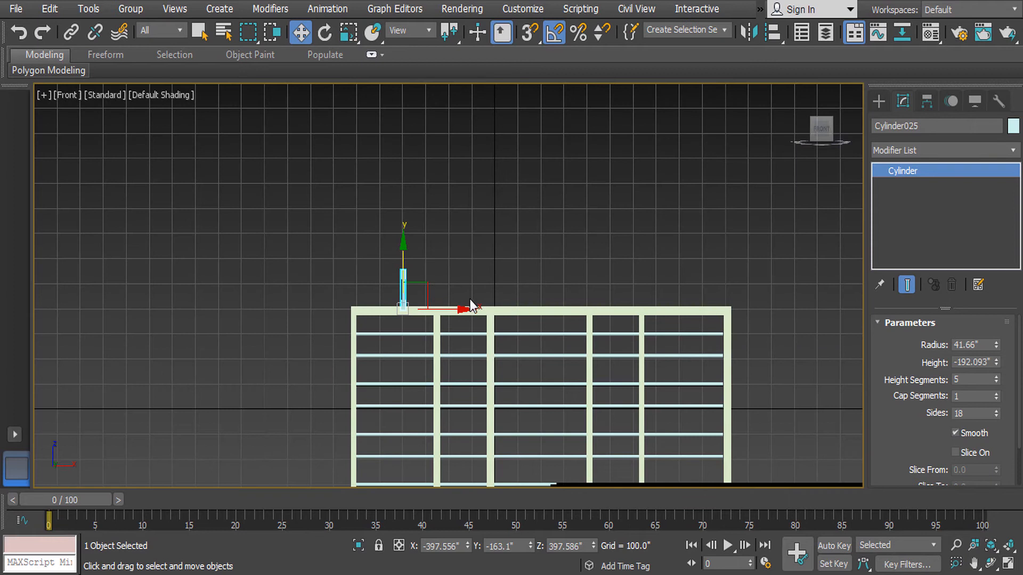
middle_click_drag(529, 302, 337, 172)
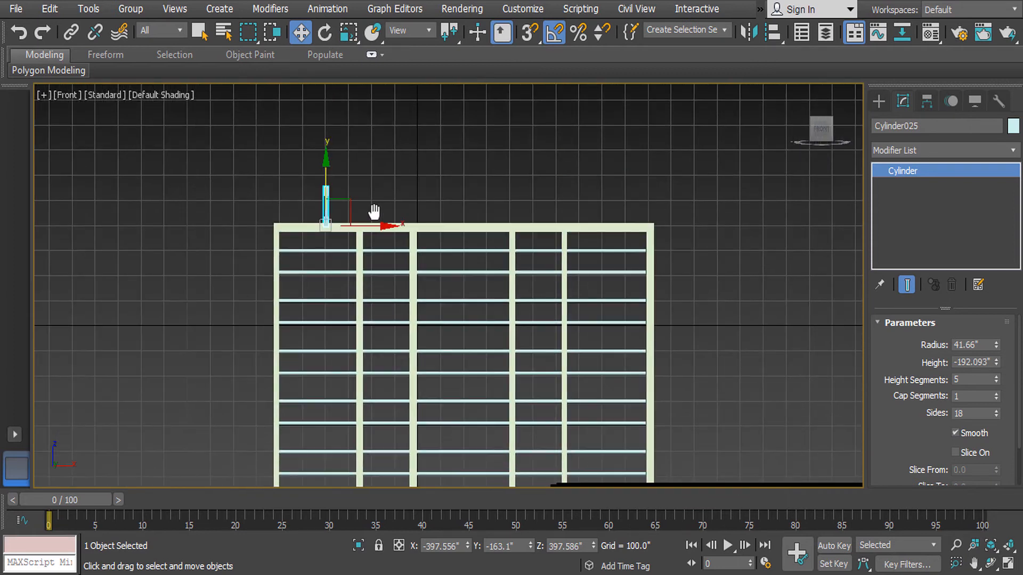
key("r")
left_click_drag(326, 145, 327, 172)
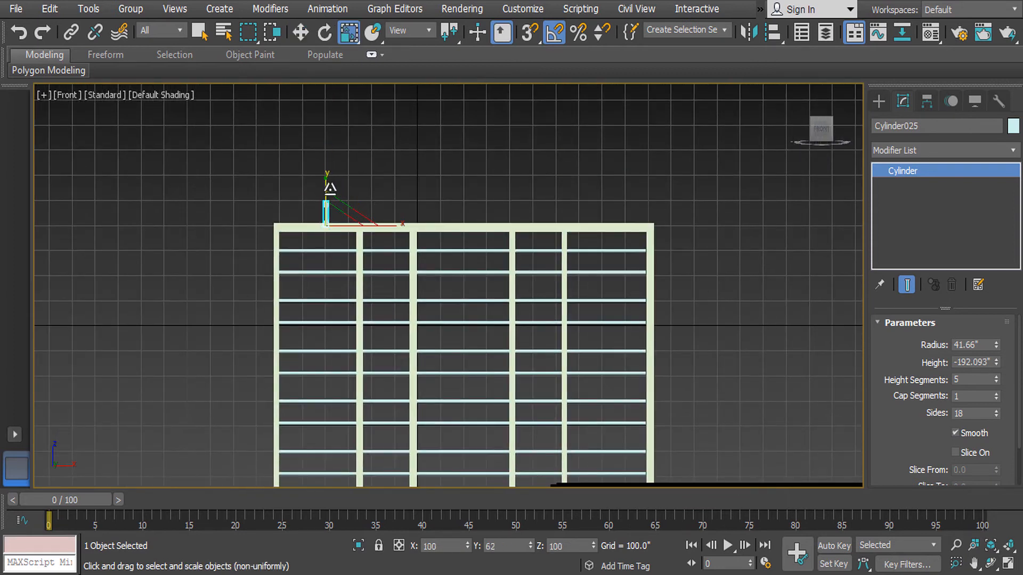
Copy the stub once along X to about 827.149", near the right end of the top rail
key("w")
mouse_move(380, 228)
left_mouse_down("shift")
mouse_move(646, 228)
mouse_move(663, 248)
left_mouse_up("shift")
left_click(507, 362)
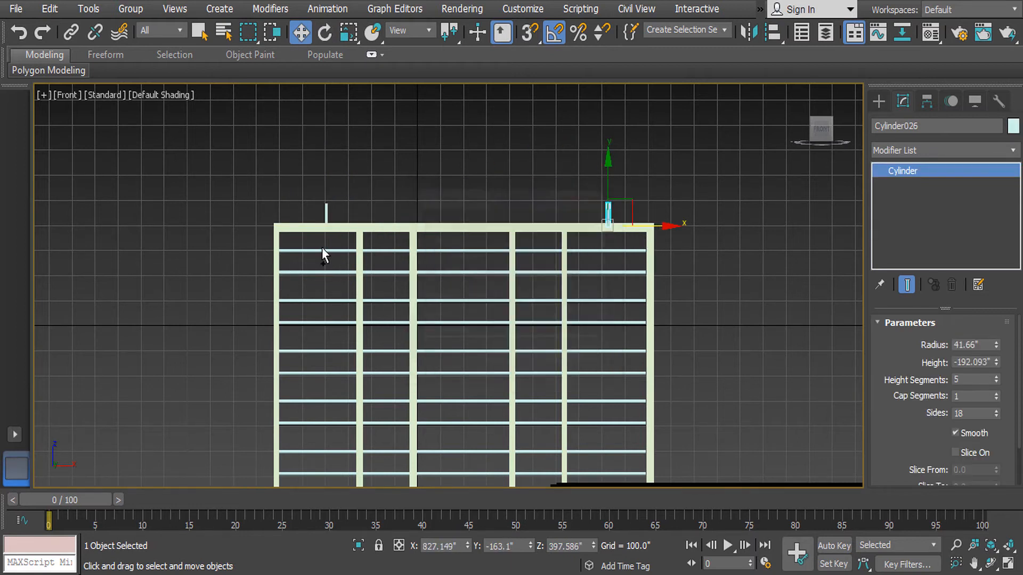
Copy both top stubs once straight down by about 1378" so the copies hang below the frame's bottom rail
left_click(326, 213, "ctrl")
middle_click_drag(501, 204, 451, 108)
scroll(484, 168, "down", 2)
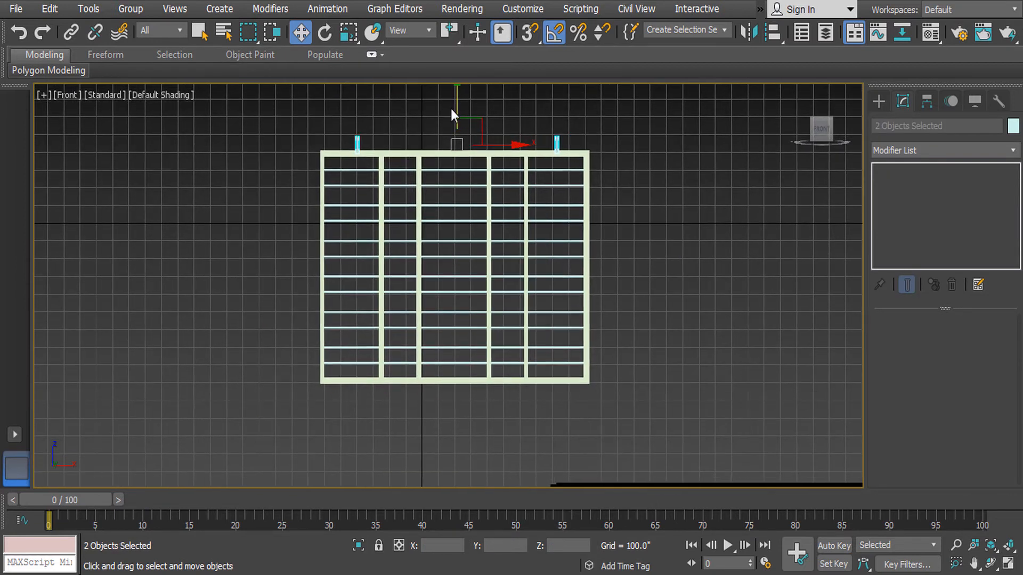
left_click_drag(455, 94, 456, 337)
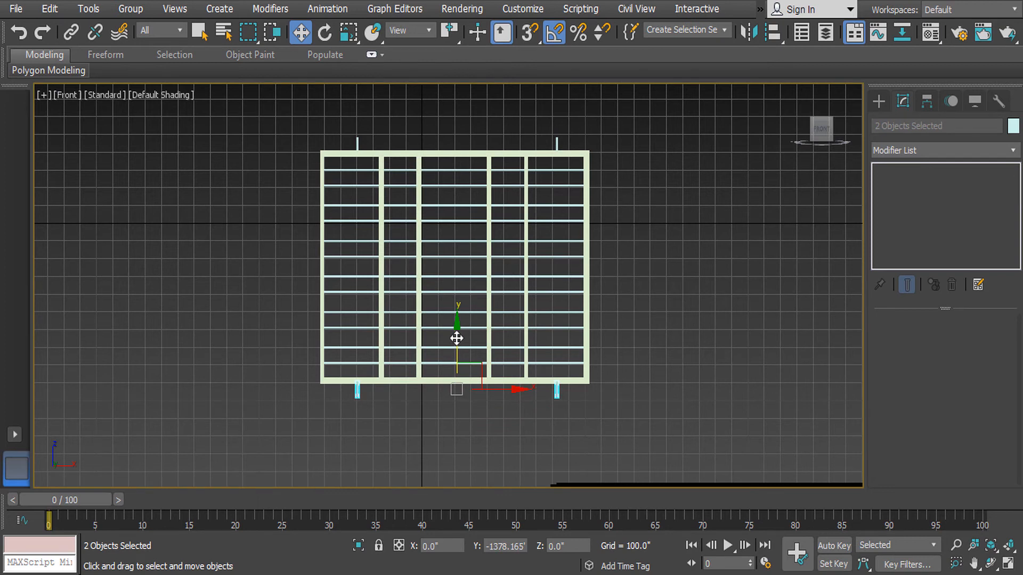
left_click_drag(457, 337, 456, 338, "shift")
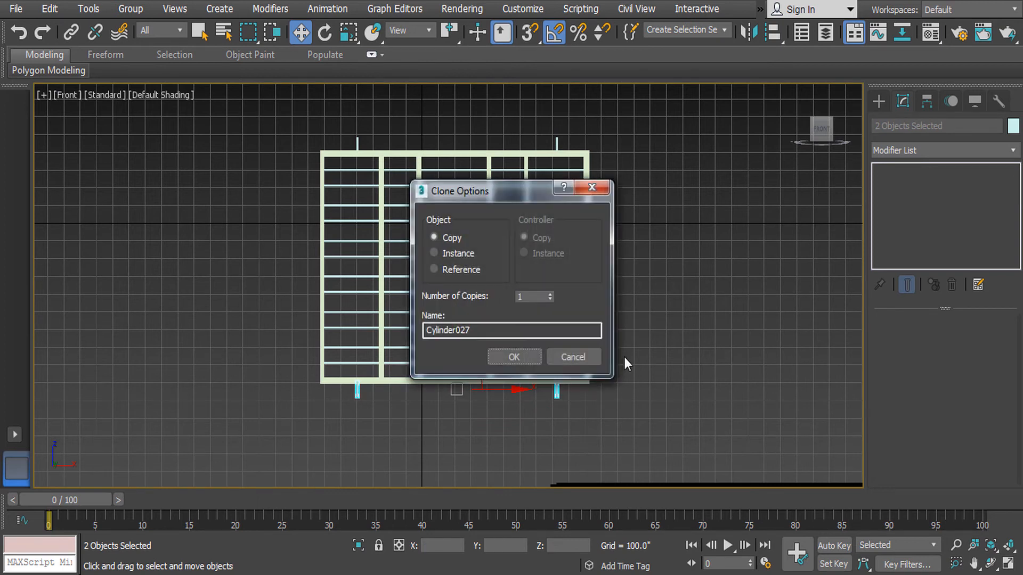
left_click(513, 356)
left_click(706, 343)
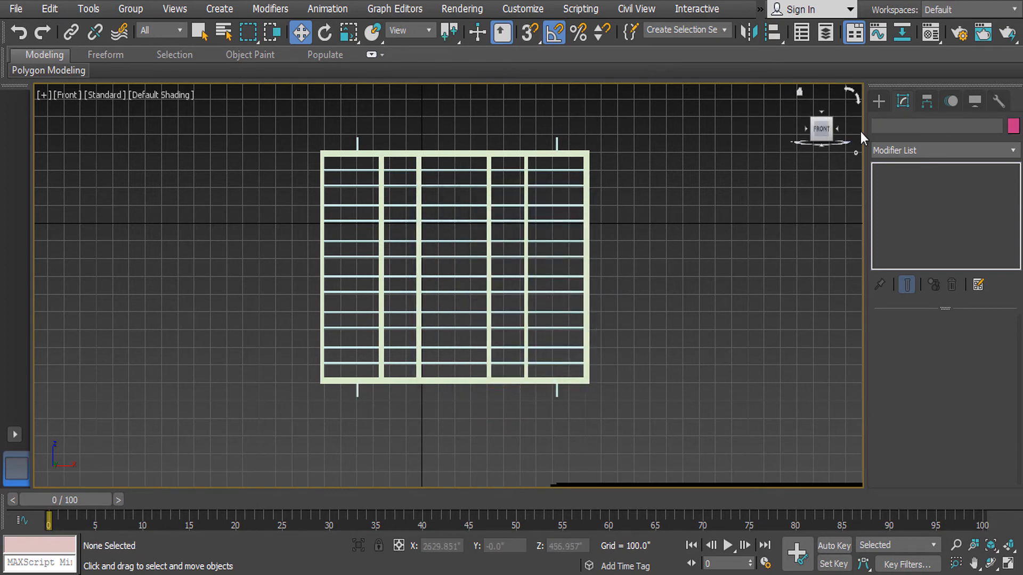
Draw a box enclosing the frame in the front view, about 1878.5" wide, 1418" long and 723" deep
left_click(880, 102)
left_click(904, 101)
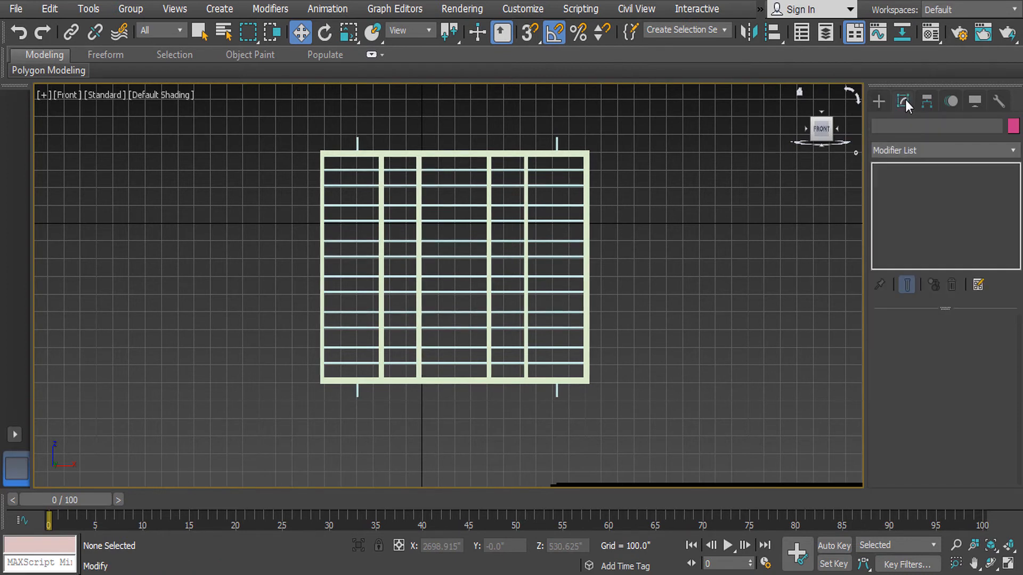
left_click(879, 102)
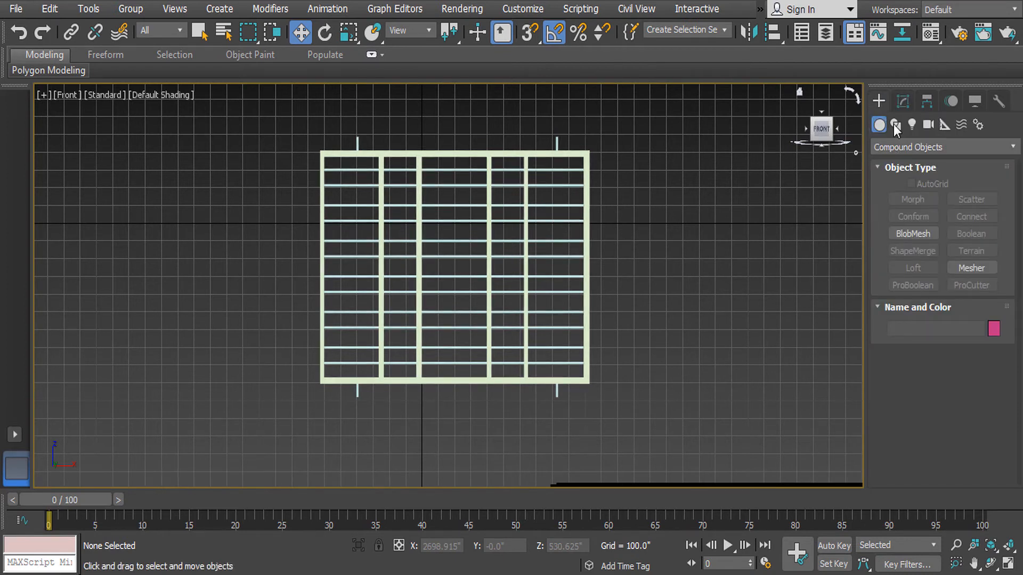
left_click(896, 126)
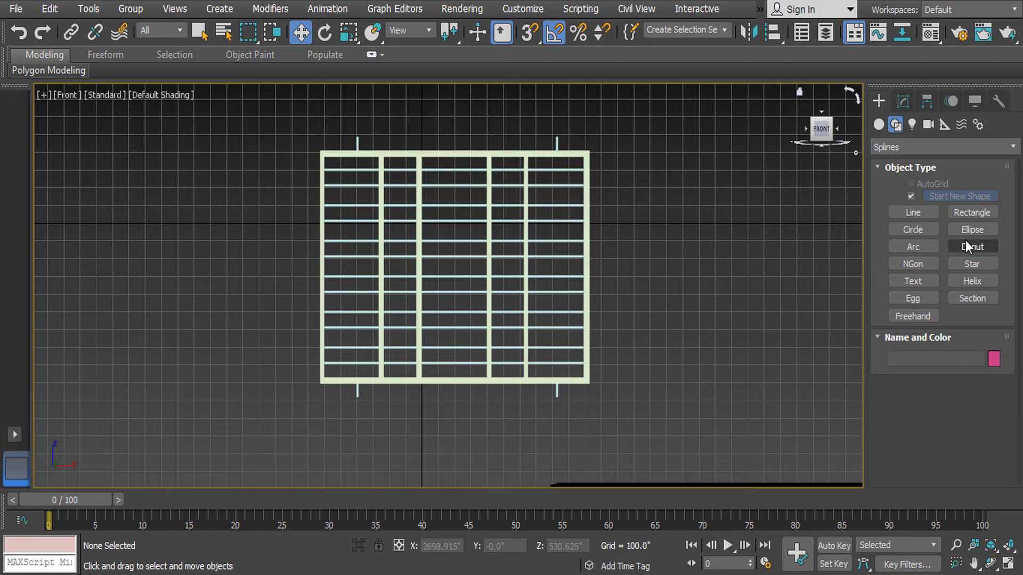
left_click(904, 149)
left_click(902, 151)
left_click(878, 125)
left_click(909, 151)
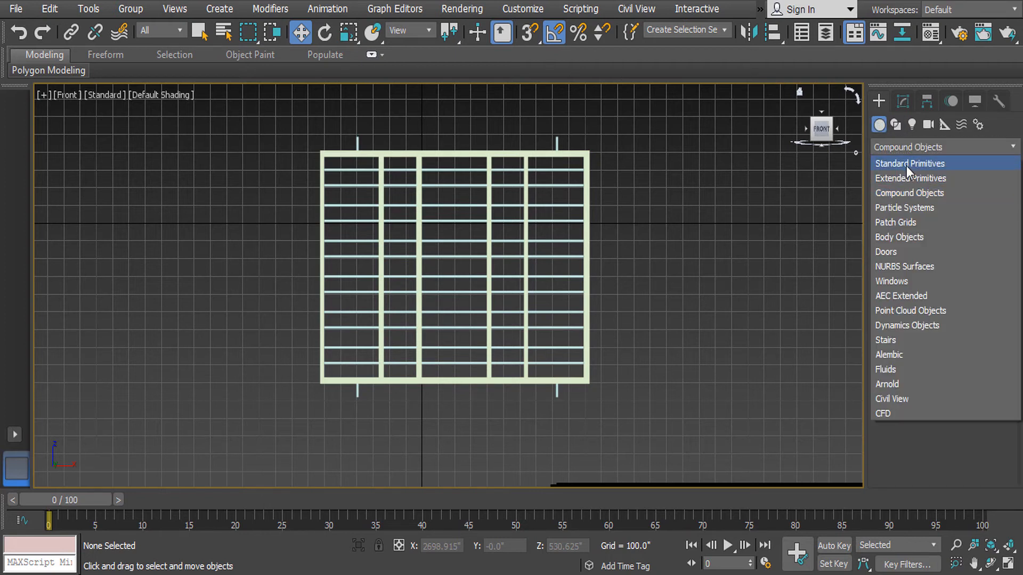
left_click(907, 165)
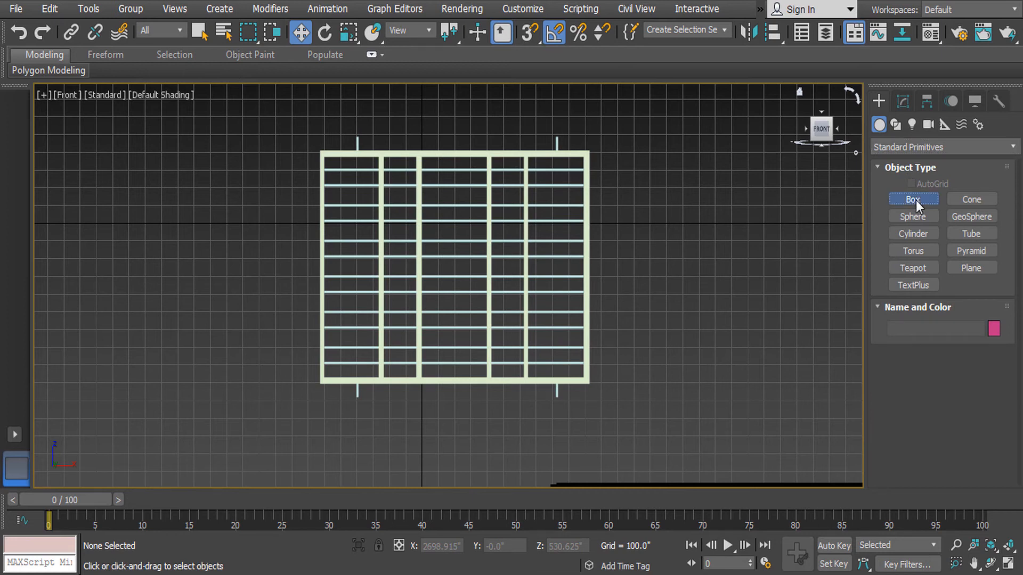
left_click(913, 200)
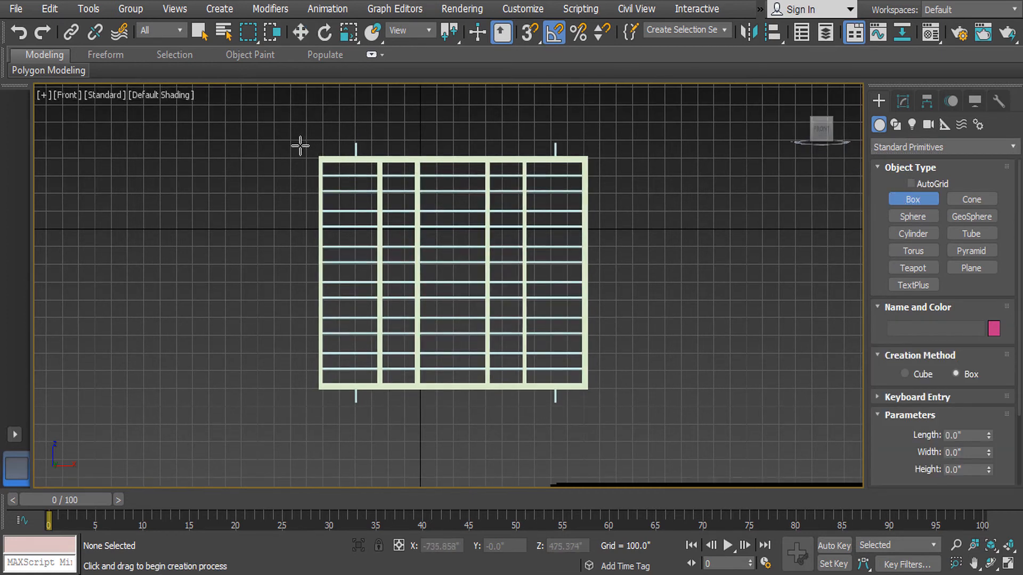
left_click_drag(296, 145, 605, 400)
left_click(725, 527)
Move the box in front of the frame to about Y -1794.4" and scale its depth down to about 16%
scroll(513, 320, "down", 1)
middle_click_drag(518, 321, 533, 314, "alt")
key("w")
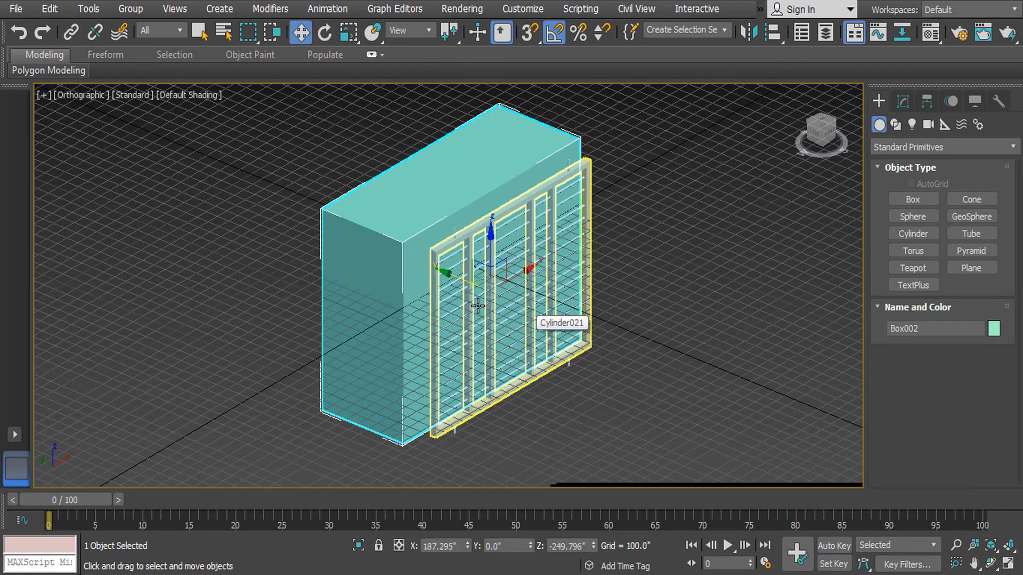
left_click_drag(532, 314, 657, 383)
key("r")
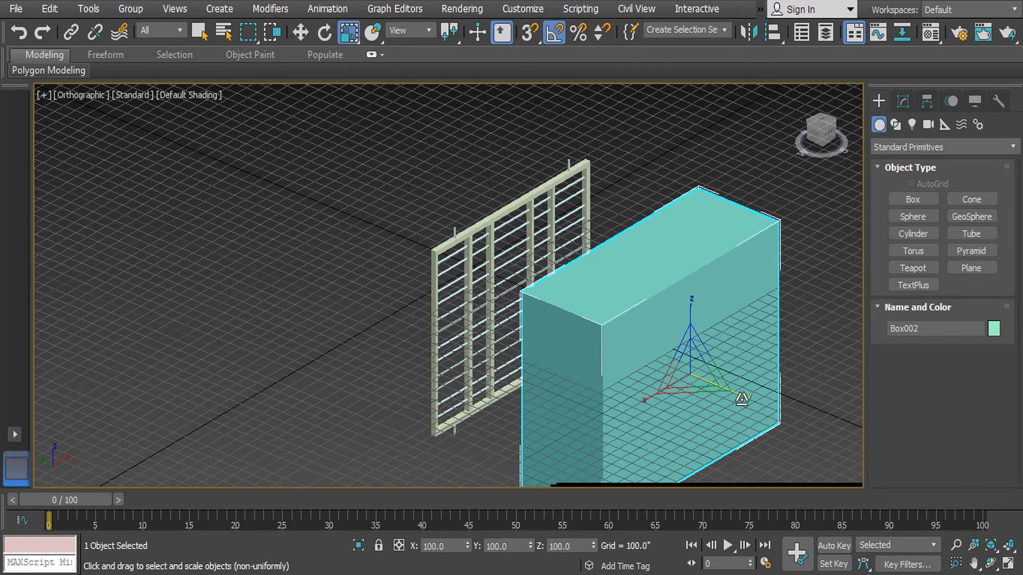
left_click_drag(735, 389, 660, 351)
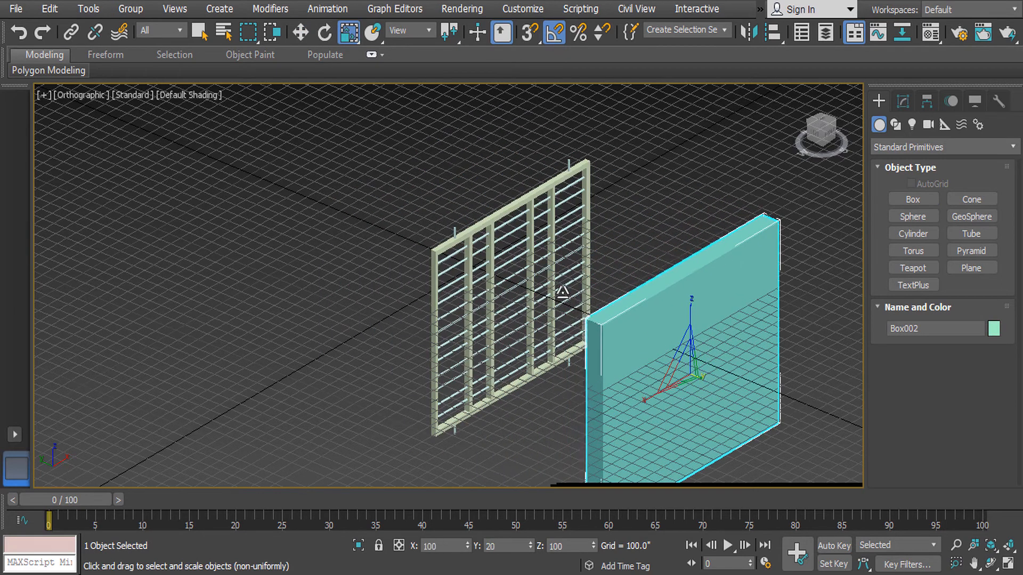
Make one copy of the box scaled uniformly to about 87.3%, viewed from the front in wireframe
key("f")
key("z")
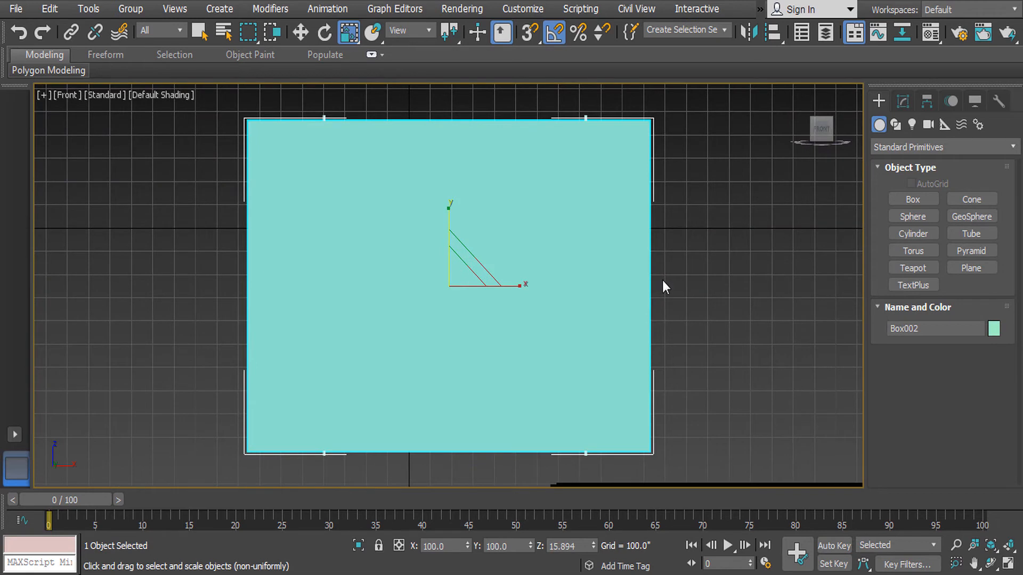
middle_click_drag(662, 286, 667, 320)
key("F3")
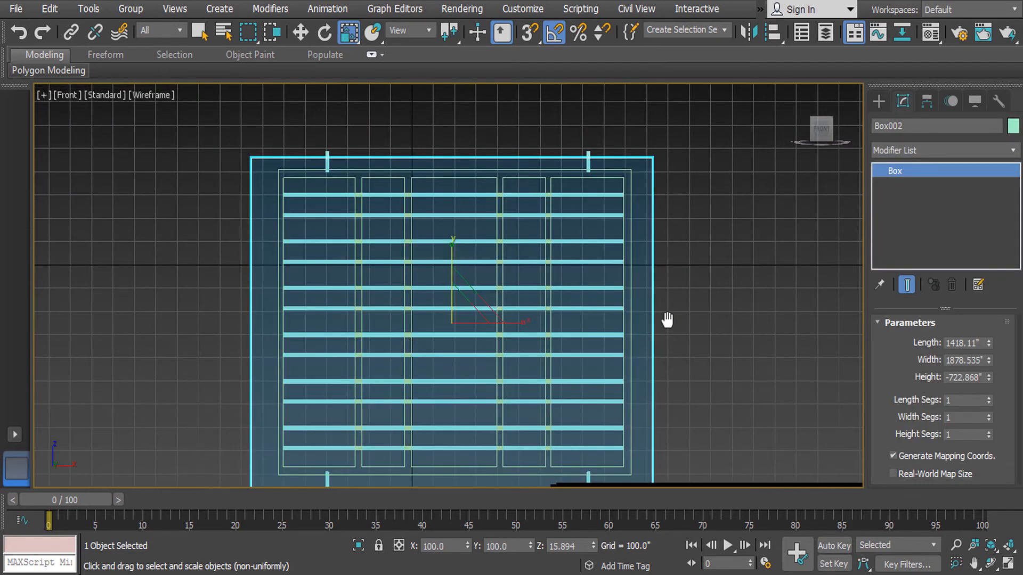
left_click_drag(429, 313, 452, 328, "shift")
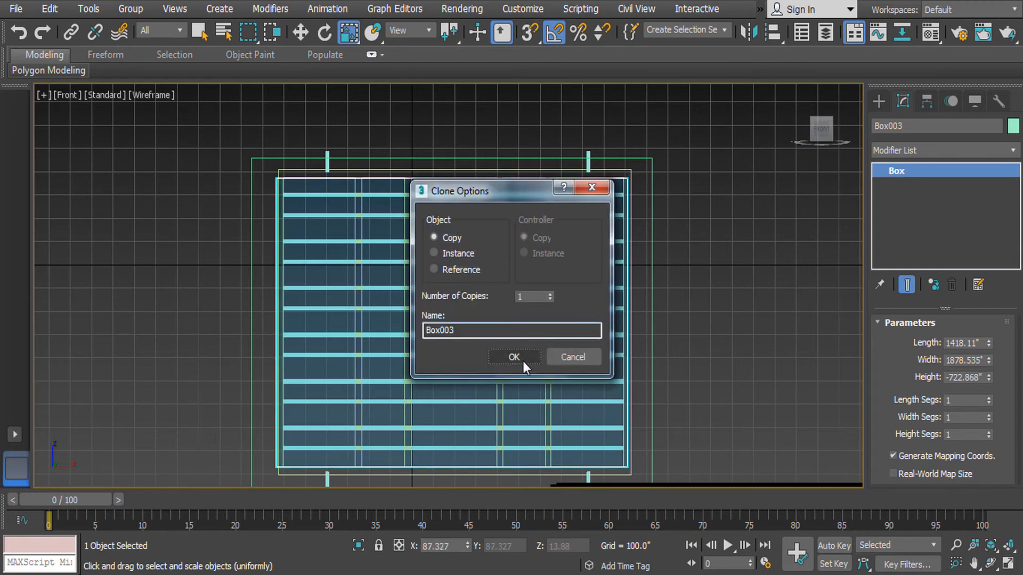
left_click(522, 360)
Scale the inner box's height to about 92.6% and shift it along X to match the slatted frame's outer outline
left_click_drag(454, 251, 453, 242)
key("w")
left_click_drag(491, 322, 498, 324)
key("r")
left_click_drag(456, 244, 454, 245)
middle_click_drag(509, 271, 512, 238)
key("e")
key("w")
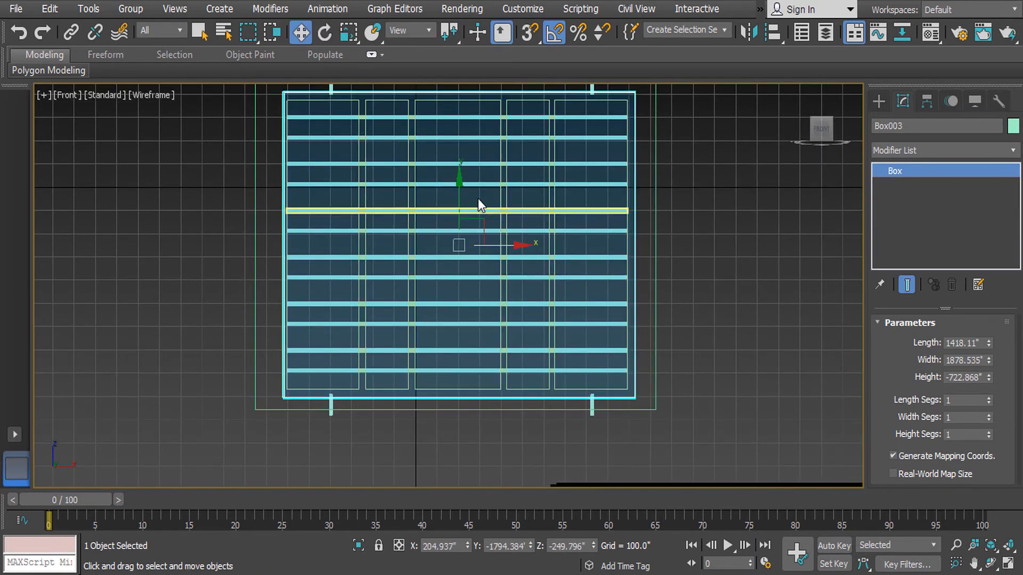
left_click_drag(512, 245, 511, 249)
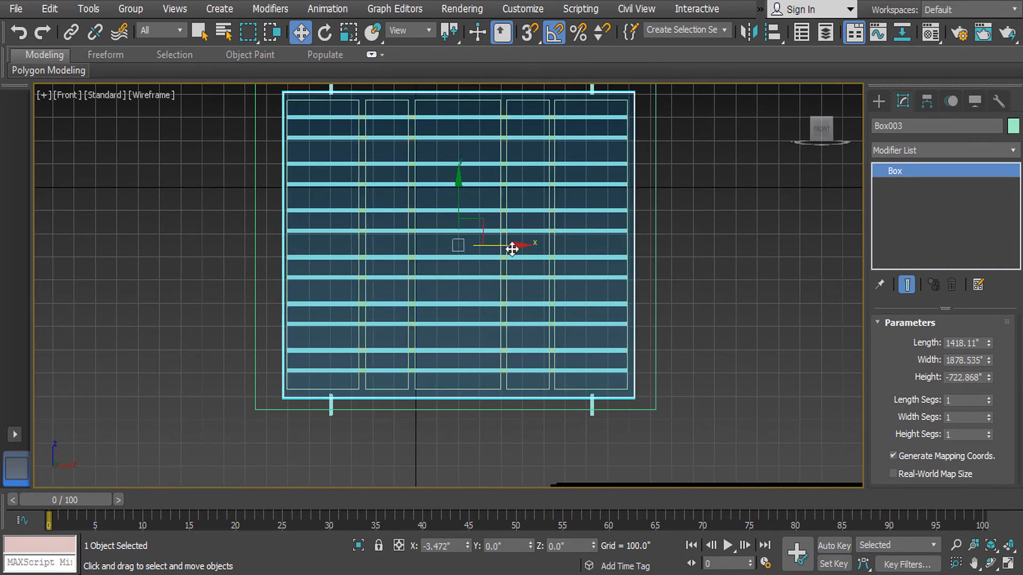
middle_click_drag(469, 222, 468, 285)
key("r")
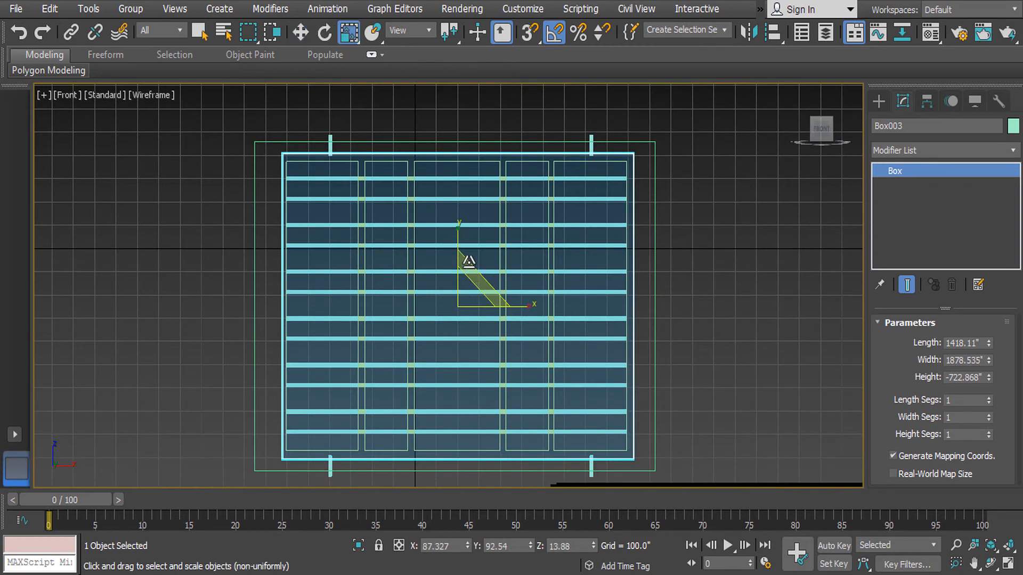
left_click_drag(458, 229, 456, 229)
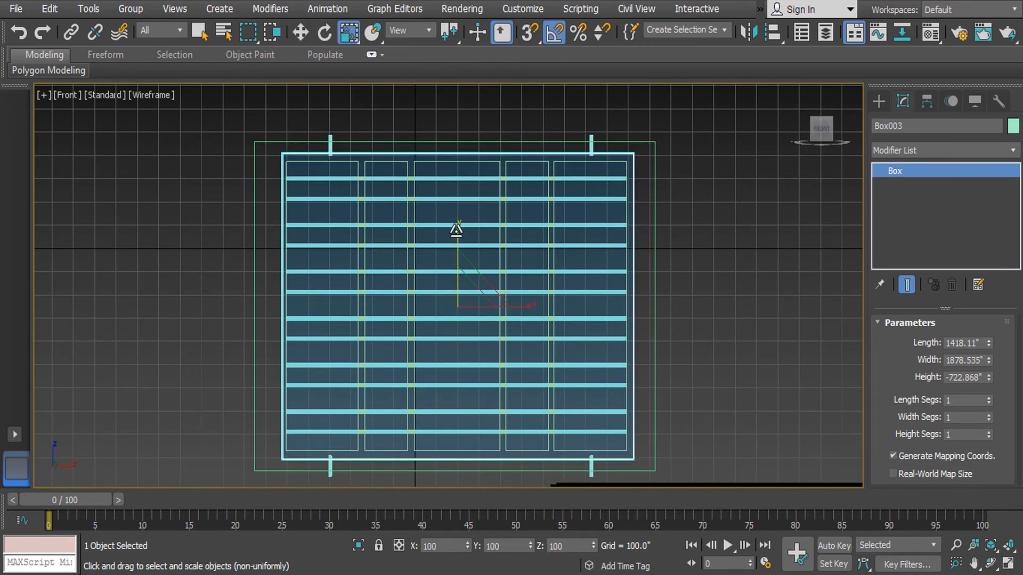
Scale the inner box's depth up to about 28.2% and shift it along Y so it cuts through the outer box
mouse_move(485, 257)
middle_mouse_down("alt")
mouse_move(522, 318)
mouse_move(509, 298)
mouse_move(556, 348)
middle_mouse_up("alt")
key("F3")
scroll(522, 318, "down", 5)
left_click_drag(559, 378, 605, 406)
scroll(502, 361, "up", 5)
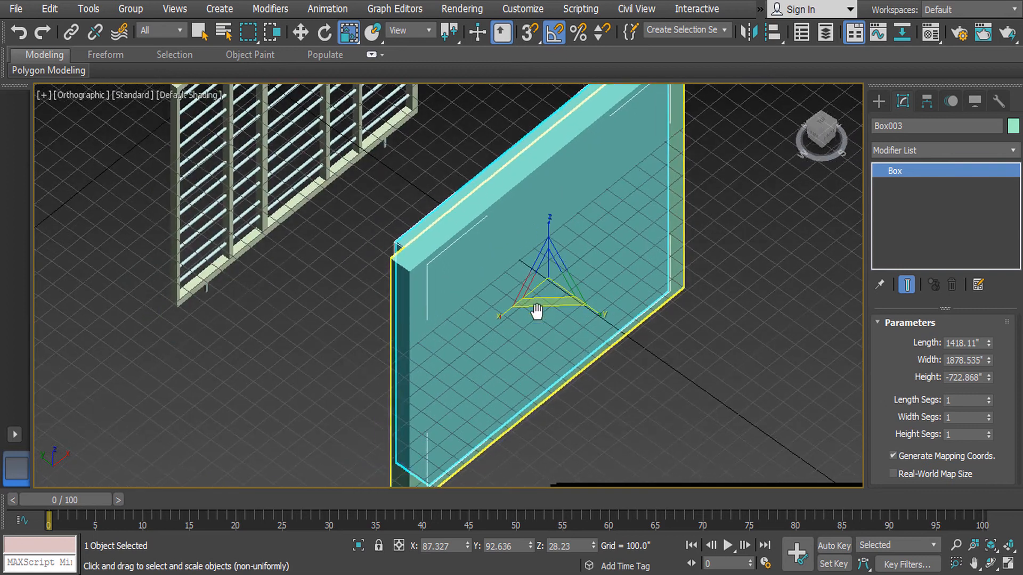
key("w")
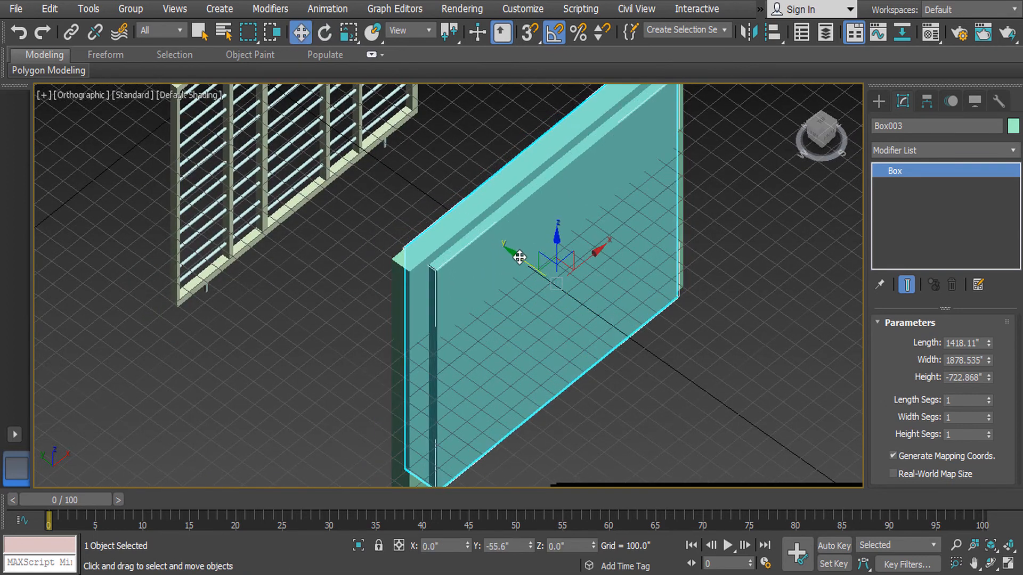
middle_click_drag(544, 216, 468, 325)
Subtract the inner box from the outer box with ProBoolean to leave a rectangular surround
left_click(595, 157)
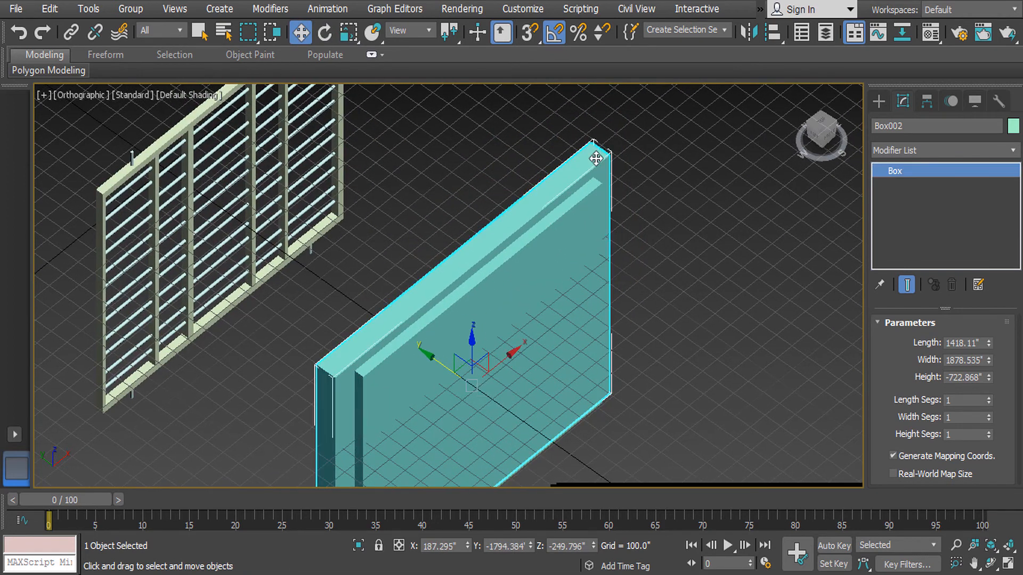
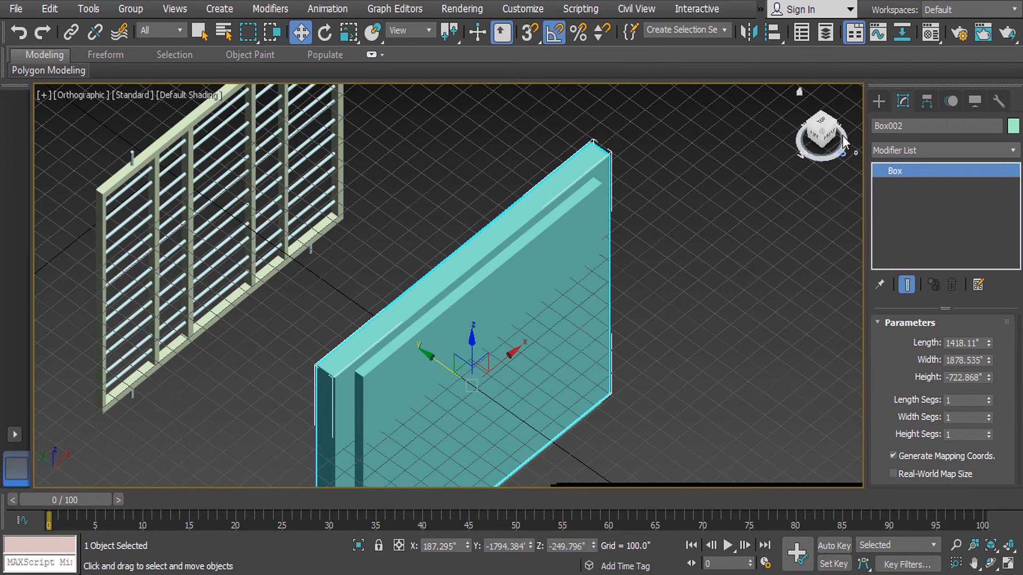
left_click(880, 104)
left_click(902, 101)
left_click(880, 102)
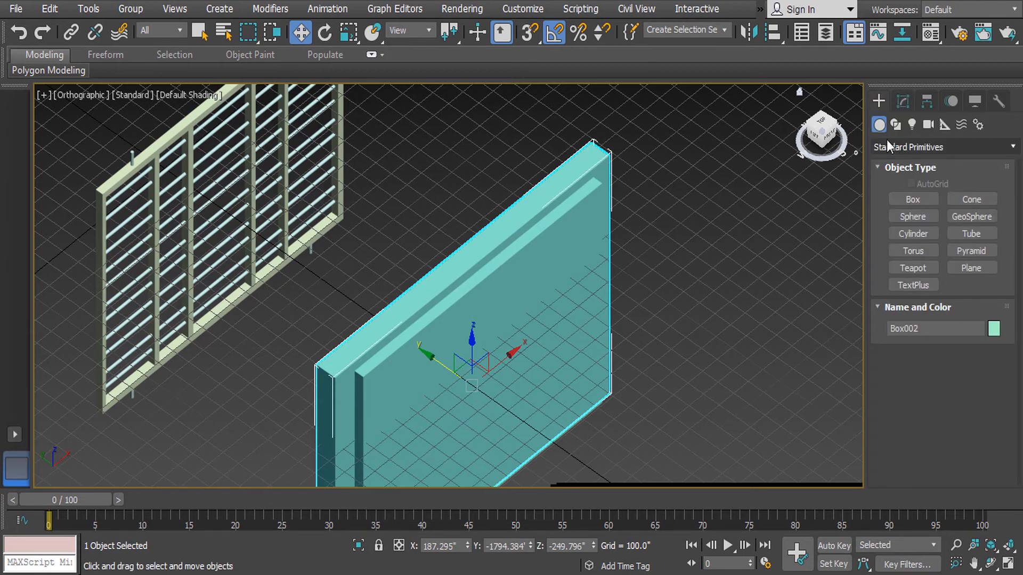
left_click(899, 146)
left_click(906, 193)
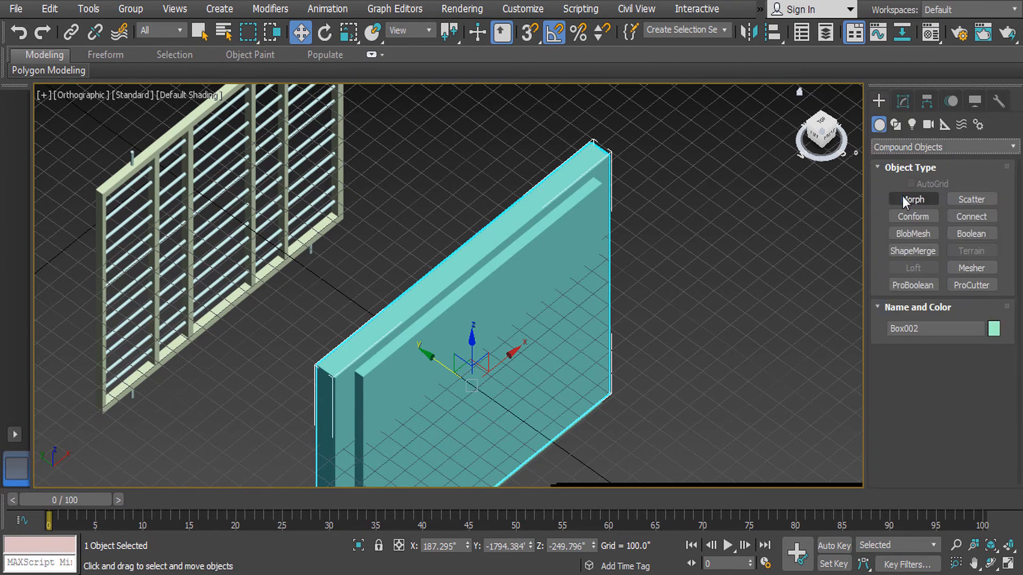
left_click(912, 285)
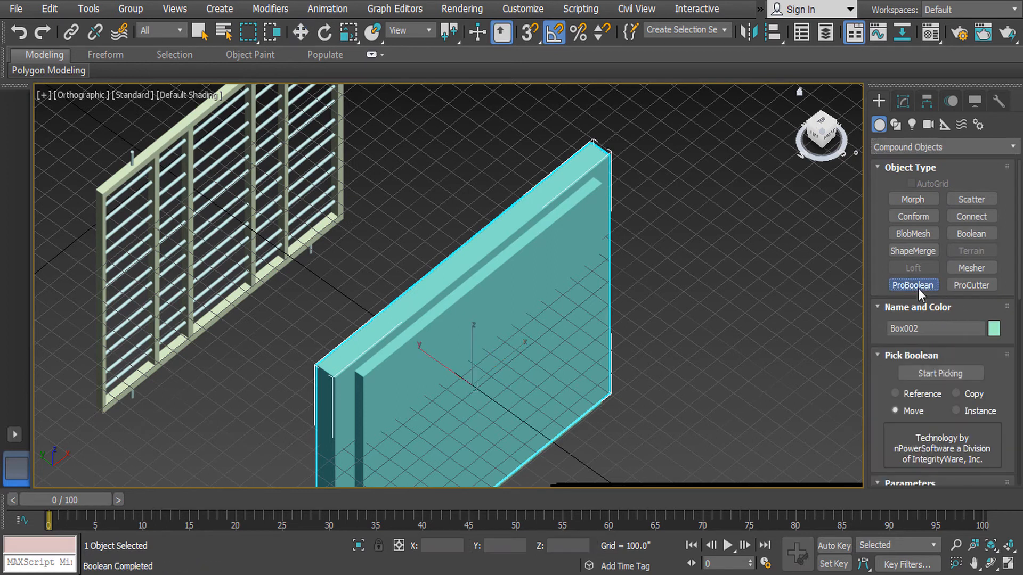
left_click(934, 372)
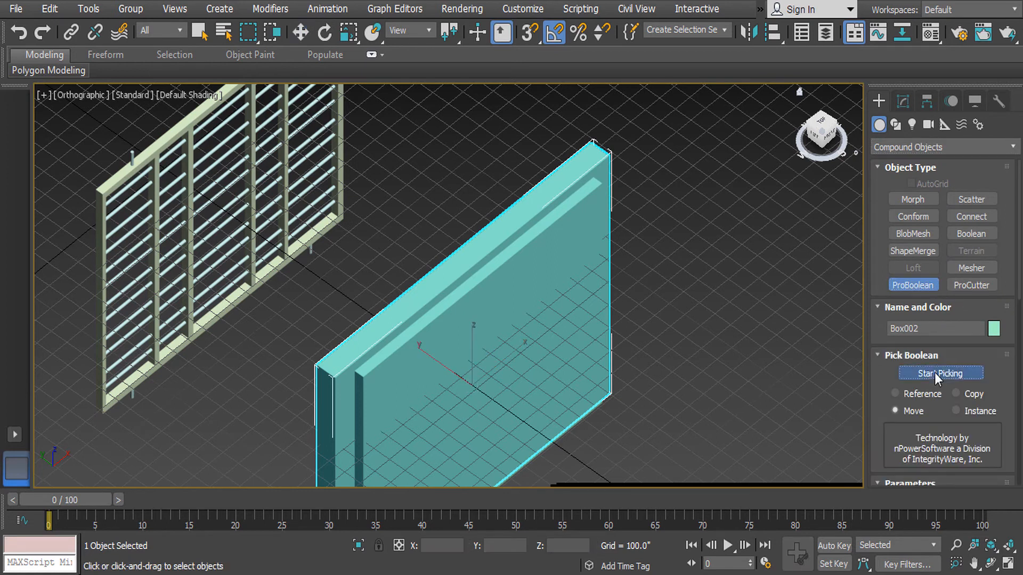
left_click(526, 309)
Move the rectangular surround back along Y to about -184.2" so it encloses the slatted frame
key("w")
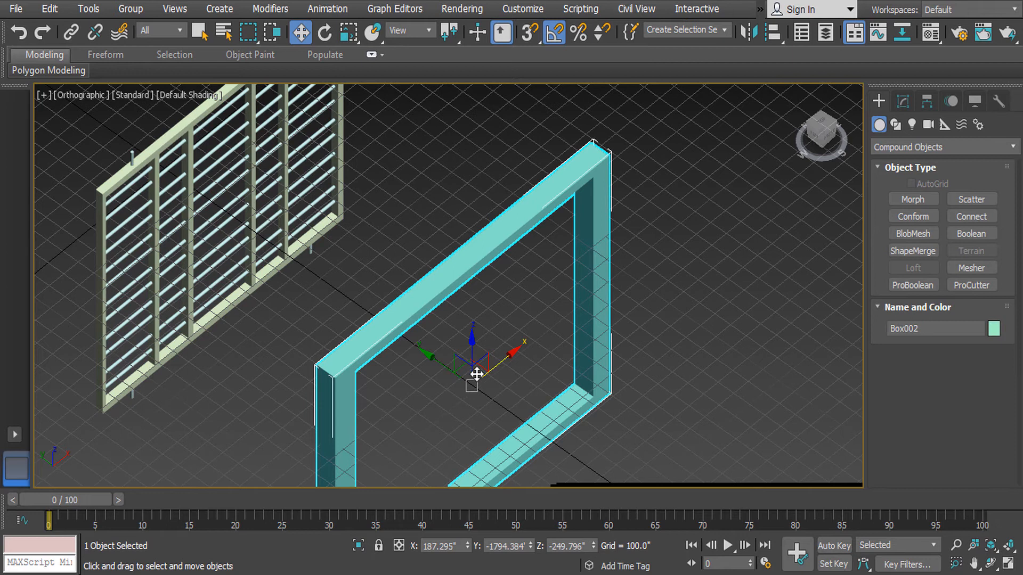
left_click_drag(448, 368, 251, 223)
key("f")
scroll(335, 245, "down", 3)
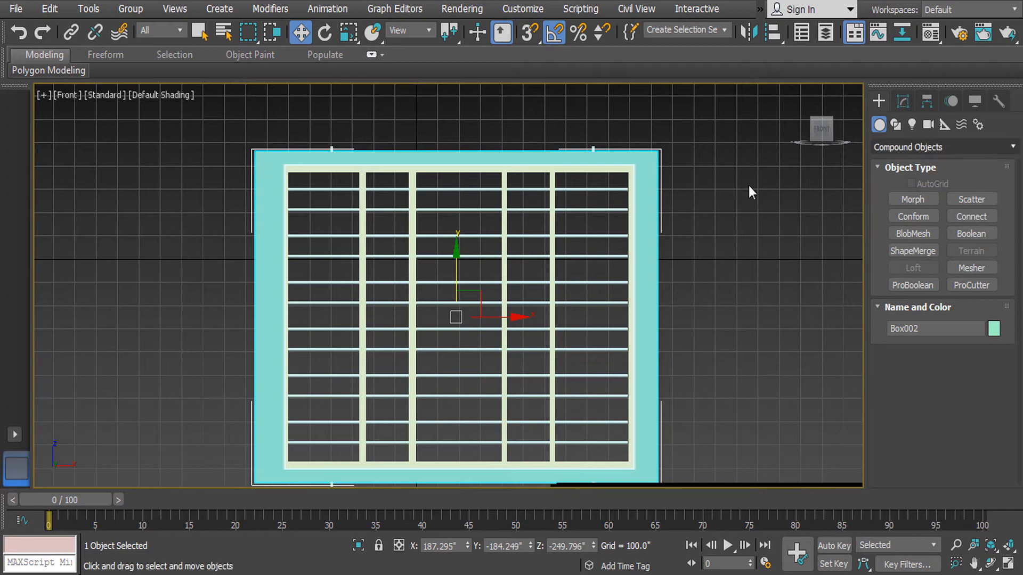
Convert the rectangular surround to an Editable Poly and display the front view in wireframe
right_click(575, 226)
mouse_move(637, 397)
left_click(750, 411)
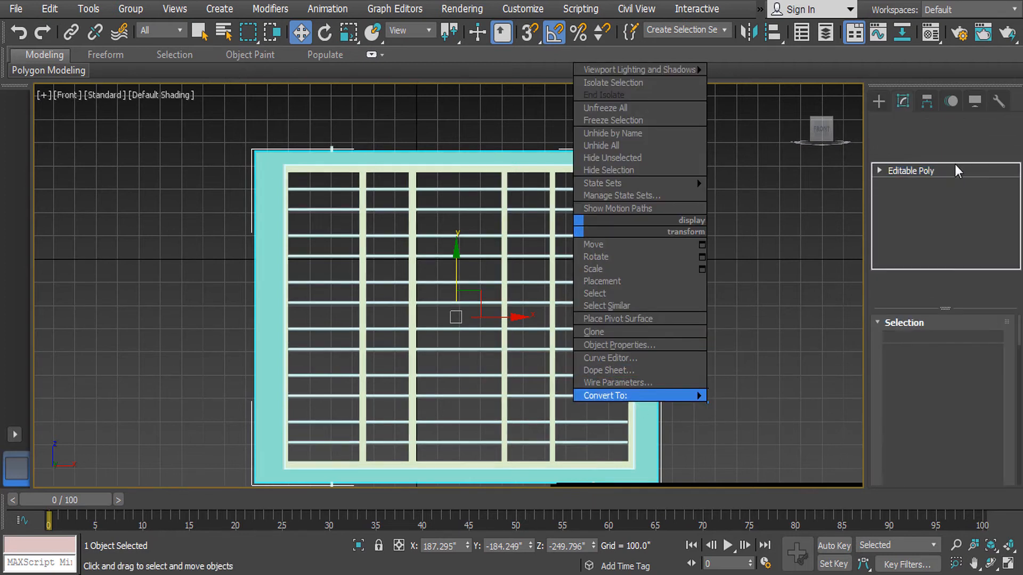
left_click(879, 171)
left_click(904, 198)
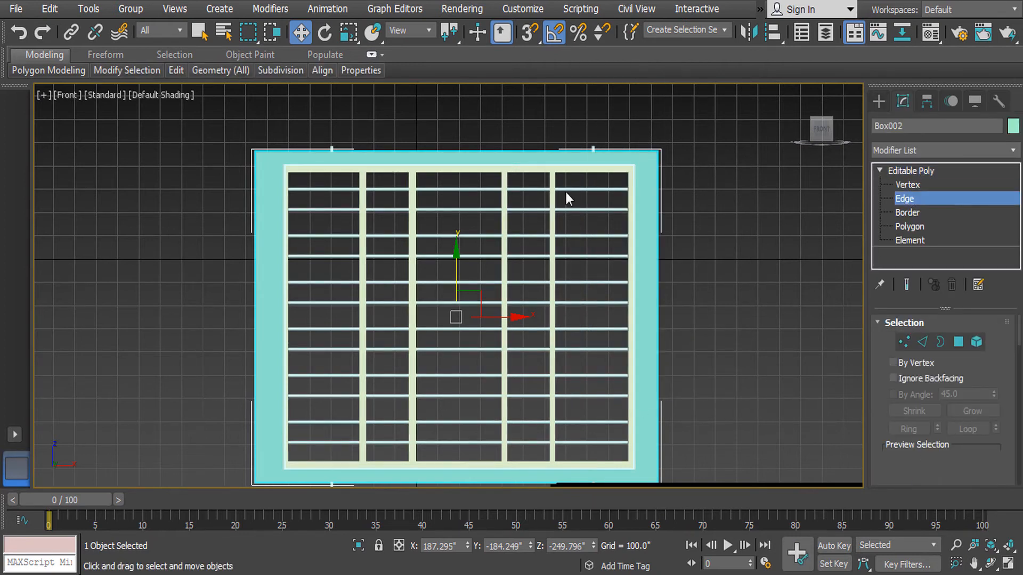
middle_click_drag(499, 242, 496, 273)
key("F3")
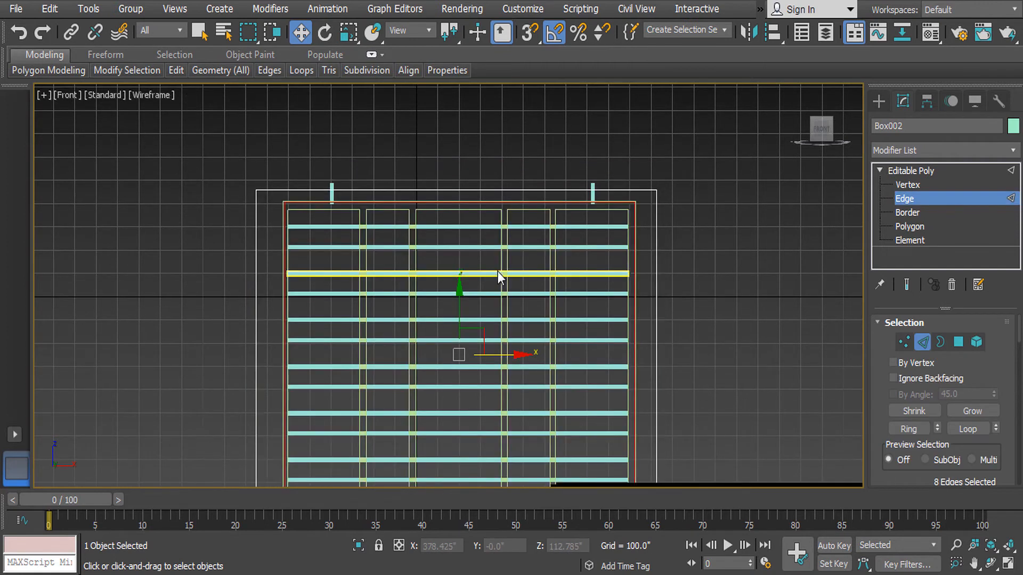
Select the surround's upper vertices and raise them to about Z 509.9"
left_click(919, 186)
left_click_drag(105, 130, 733, 251)
scroll(353, 141, "up", 2)
middle_click_drag(354, 140, 354, 160)
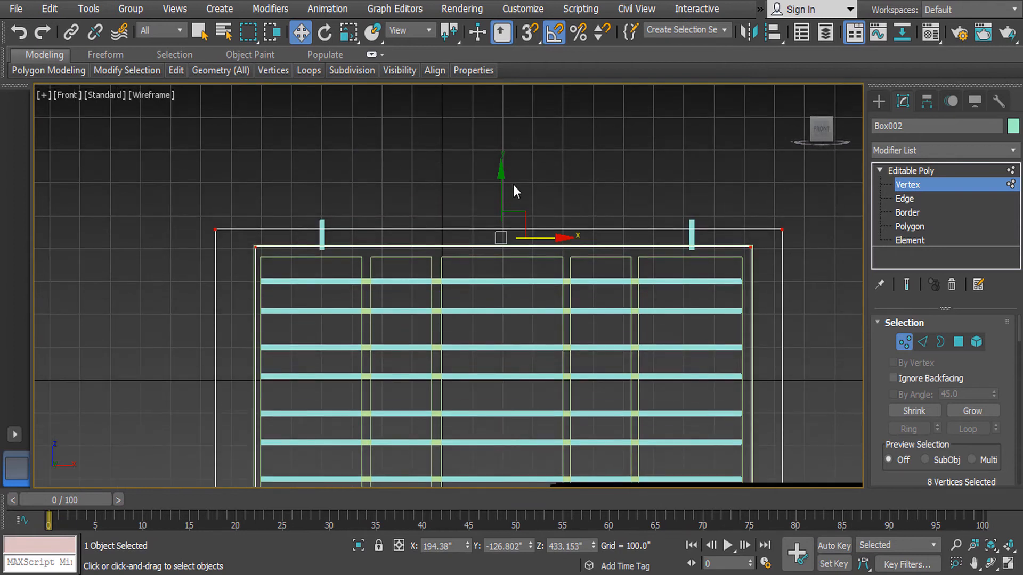
mouse_move(501, 172)
left_mouse_down()
mouse_move(498, 143)
mouse_move(498, 152)
left_mouse_up()
middle_click_drag(548, 302, 475, 162)
middle_click_drag(487, 309, 518, 109)
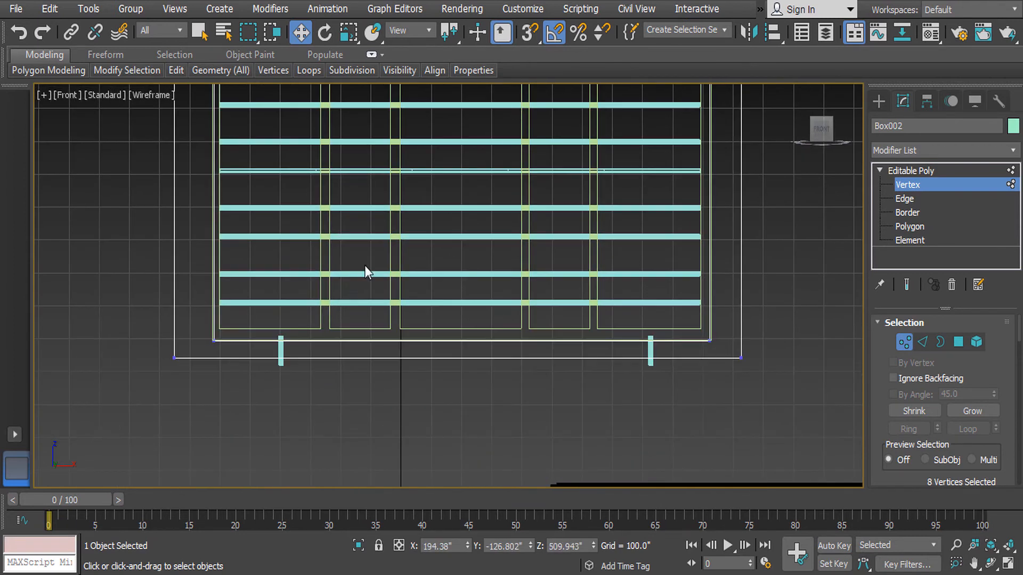
Lower the surround's bottom vertices to about Z -1019.2" and shift its left-side vertices to about X -692.6"
left_click_drag(456, 289, 461, 318)
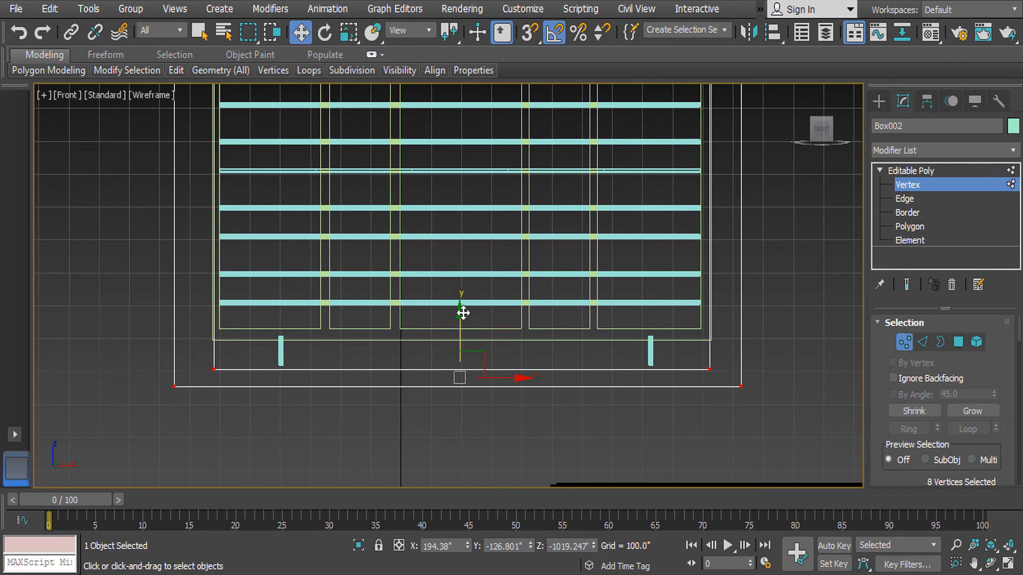
scroll(529, 346, "down", 5)
left_click_drag(381, 140, 441, 447)
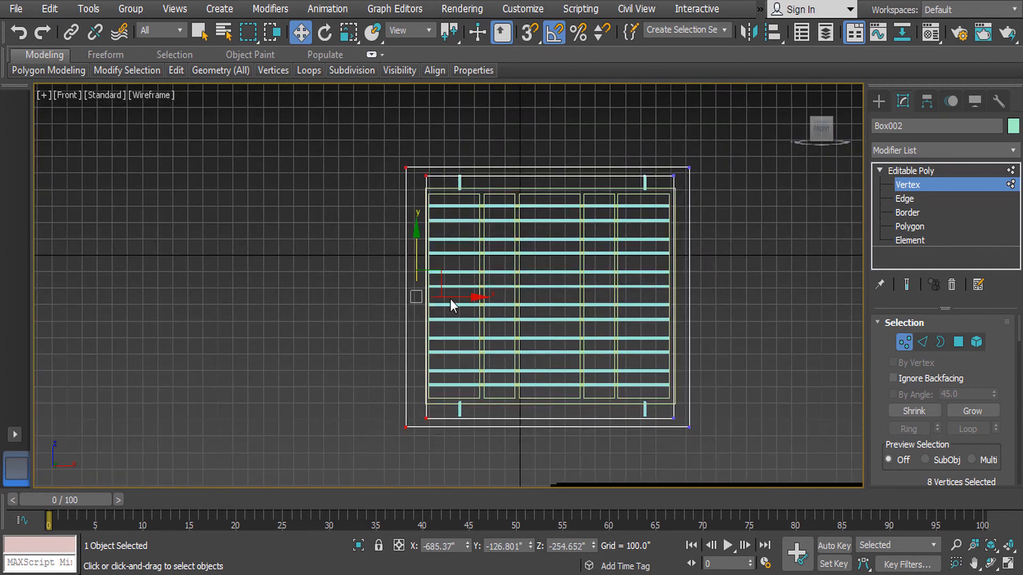
scroll(448, 298, "up", 5)
mouse_move(440, 320)
left_mouse_down()
mouse_move(429, 318)
mouse_move(434, 326)
left_mouse_up()
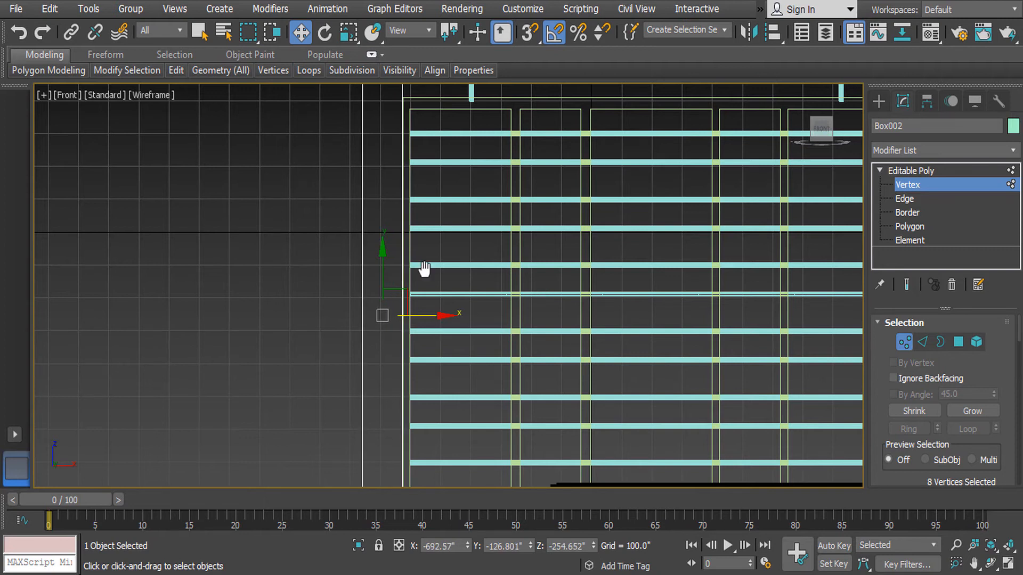
scroll(423, 179, "down", 5)
scroll(410, 111, "up", 2)
left_click_drag(588, 480, 589, 480)
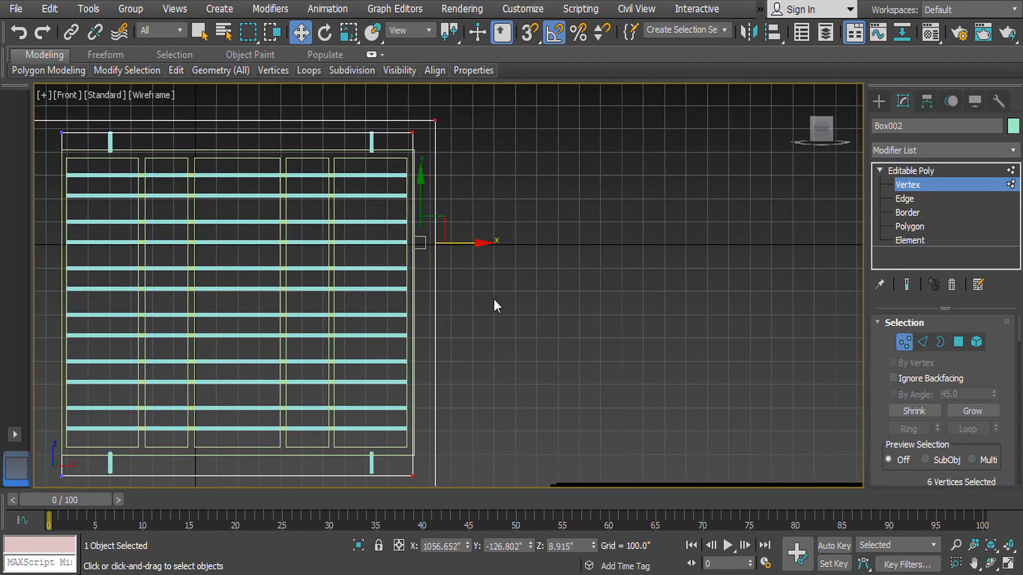
key("ctrl+z")
key("z")
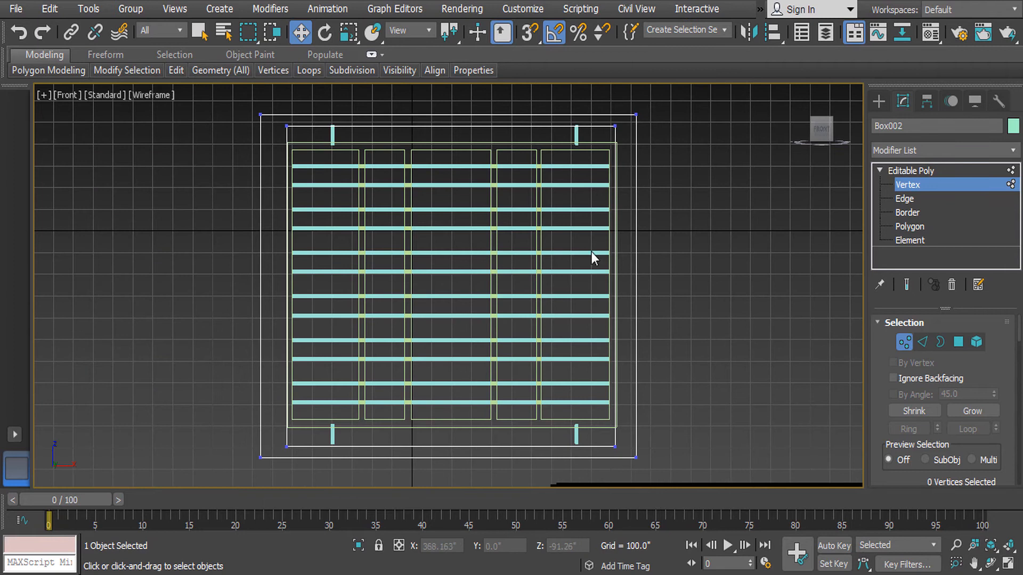
Select all of the surround's right-side vertices and shift them to about X 1079.0"
left_click_drag(723, 502, 723, 501)
scroll(657, 252, "up", 3)
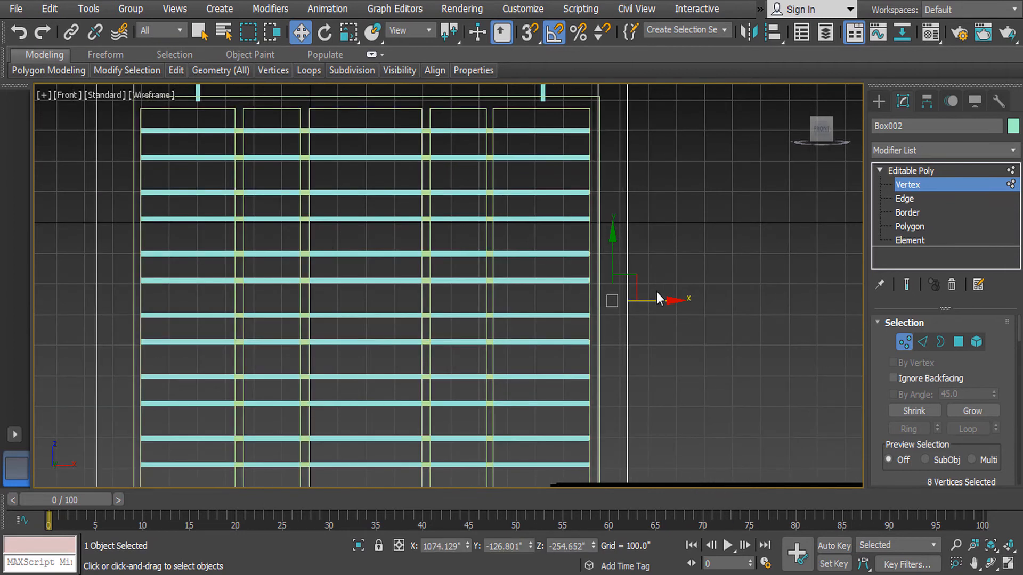
left_click_drag(678, 304, 668, 304)
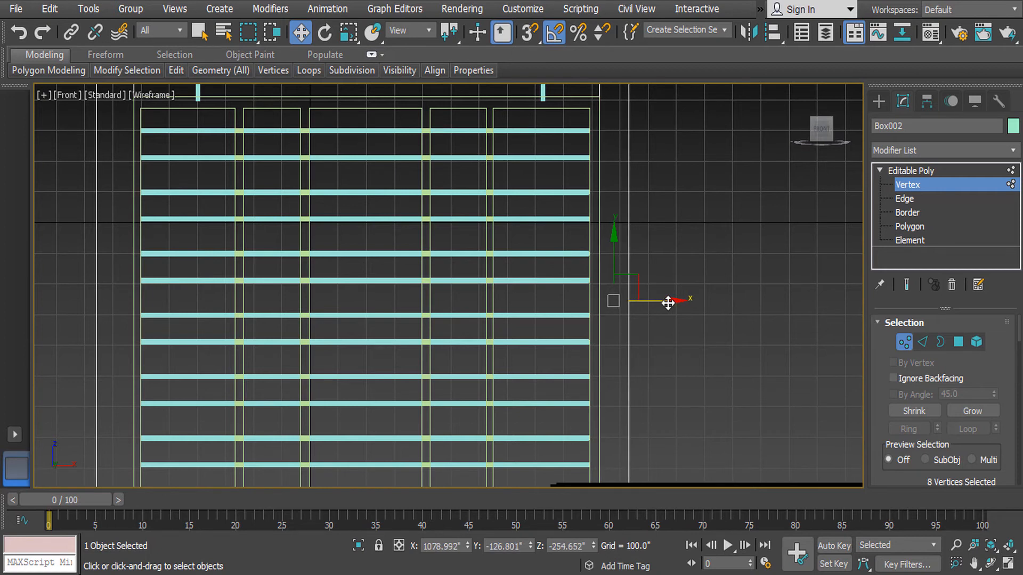
Select only the surround's outer top vertices and raise them well above the grille opening
scroll(667, 304, "down", 3)
middle_click_drag(560, 156, 597, 260)
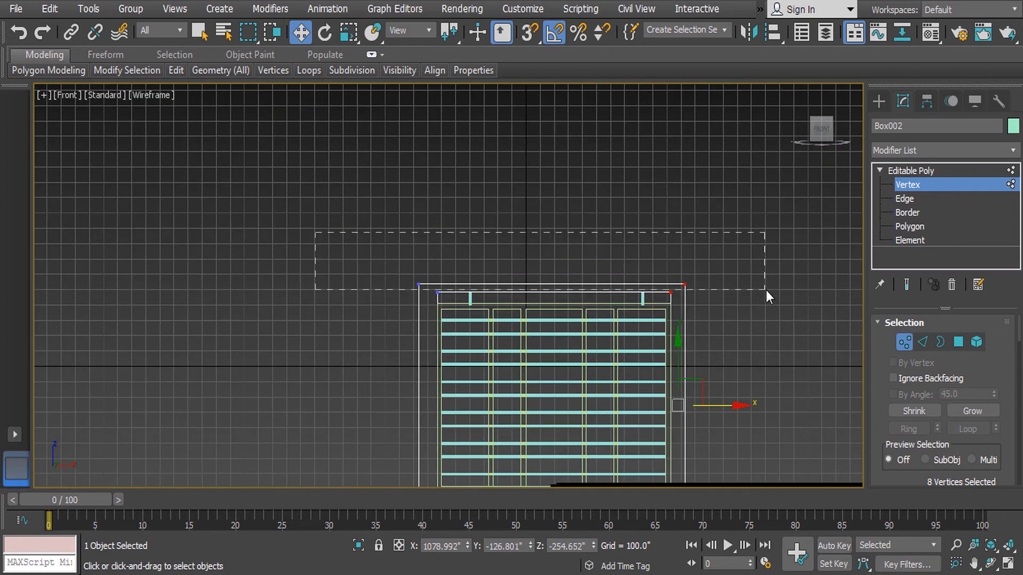
left_click_drag(766, 288, 766, 288)
left_click_drag(554, 233, 538, 86)
scroll(494, 259, "down", 3)
Widen the surround by moving its outer left vertices outward and its outer right vertices to about X 2514.2"
left_click_drag(458, 414, 462, 430)
left_click_drag(509, 296, 408, 296)
left_click_drag(591, 172, 673, 447)
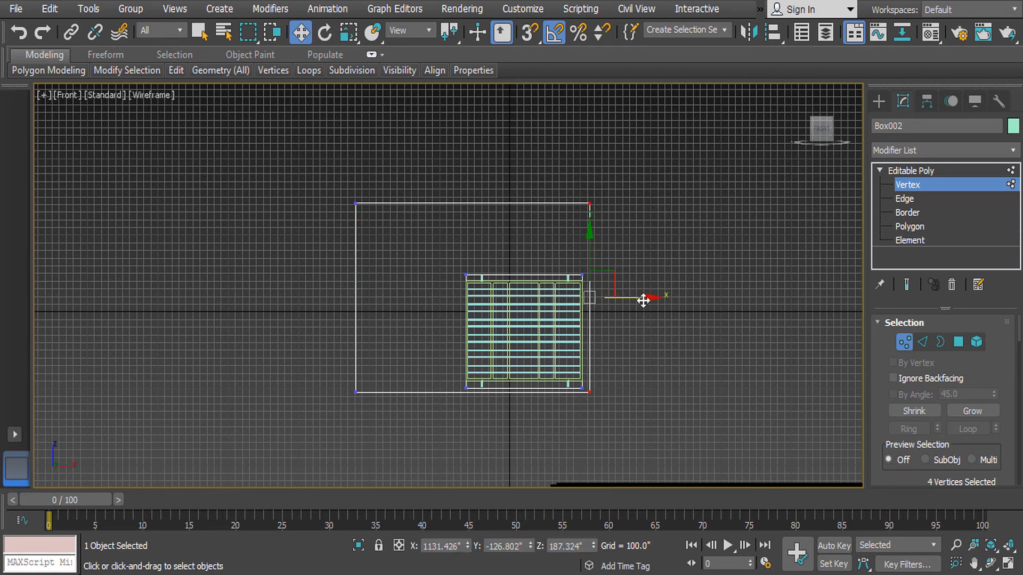
left_click_drag(645, 300, 741, 313)
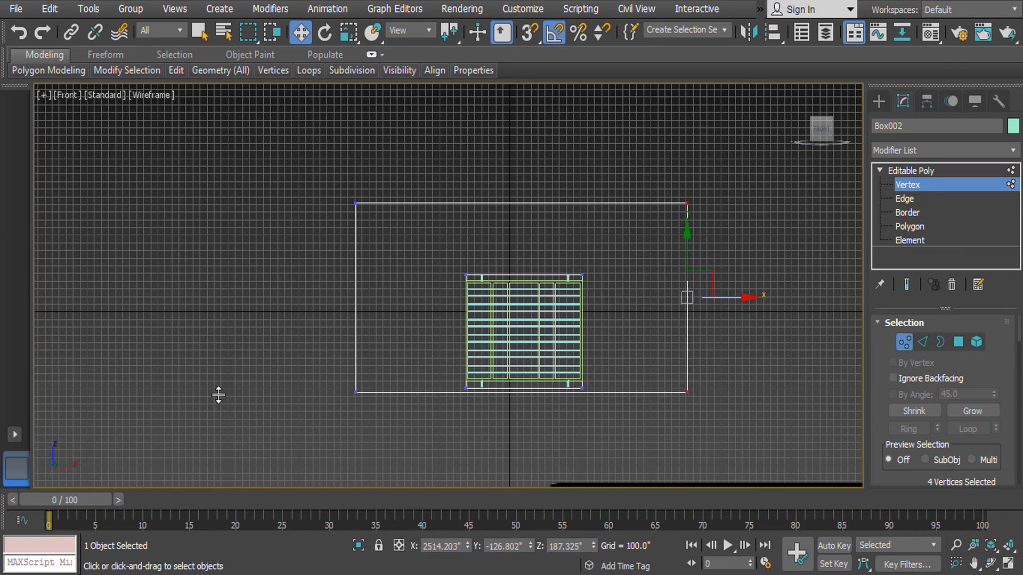
left_click_drag(805, 438, 805, 438)
left_click_drag(518, 333, 522, 406)
key("z")
scroll(524, 402, "up", 1)
key("ctrl+z")
Select the surround's two outer bottom corners and lower them to about Z -2014.4"
scroll(526, 388, "down", 3)
middle_click_drag(526, 388, 541, 447)
scroll(541, 445, "up", 1)
left_click_drag(700, 283, 762, 341)
left_click_drag(215, 277, 327, 407, "ctrl")
left_click_drag(482, 254, 485, 366)
Leave vertex editing and examine the enlarged surround and its grille in perspective, both shaded and in wireframe
key("F3")
middle_click_drag(544, 364, 589, 354, "alt")
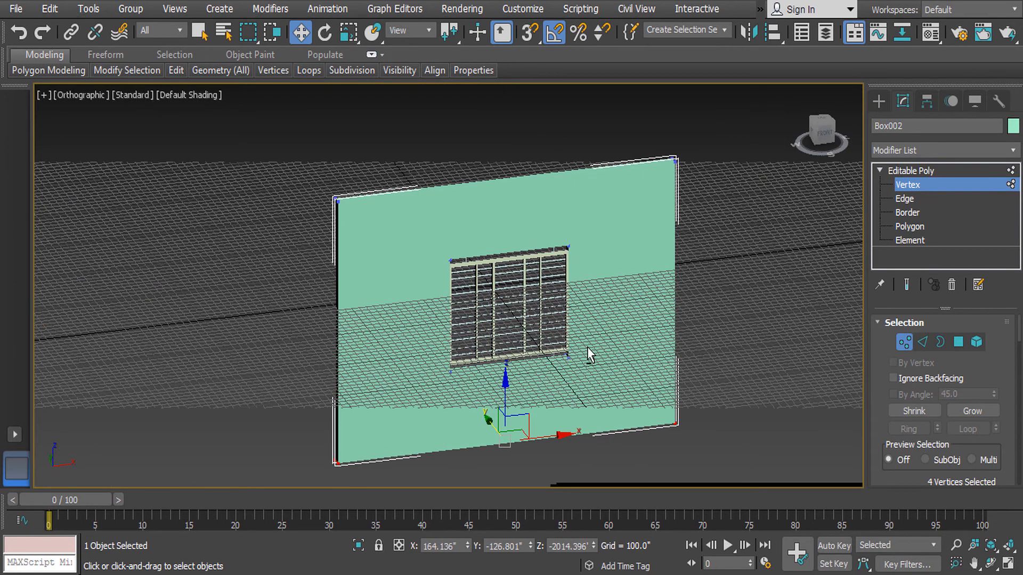
key("p")
middle_click_drag(566, 234, 581, 381)
middle_click_drag(584, 263, 564, 250, "alt")
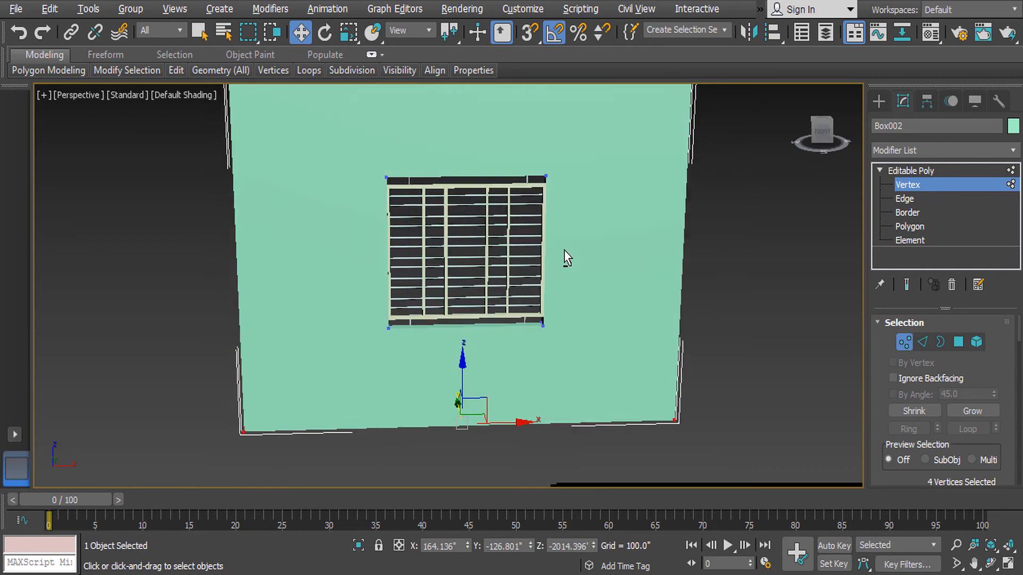
scroll(564, 251, "up", 3)
left_click(647, 227)
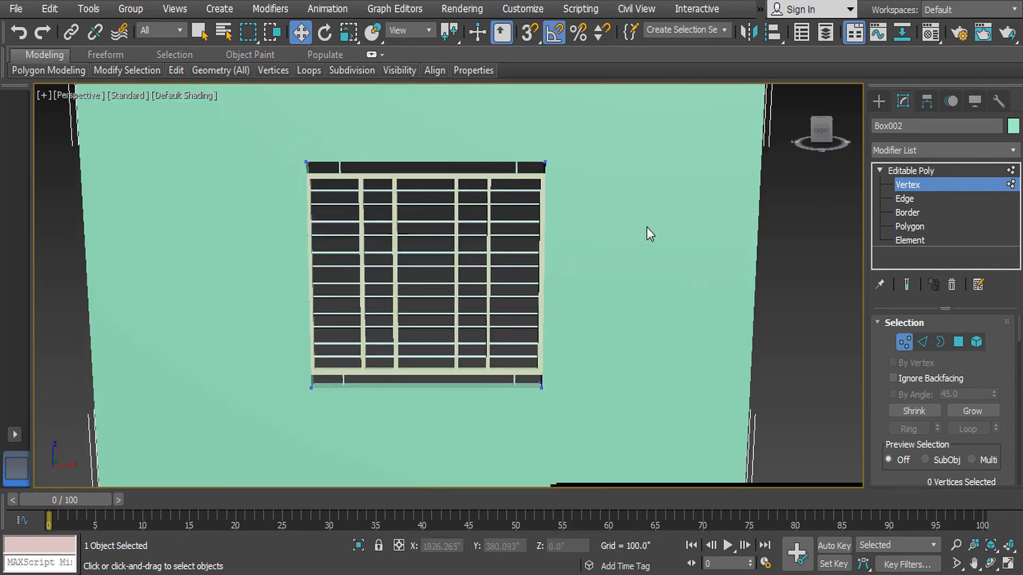
left_click(914, 172)
middle_click_drag(582, 229, 551, 242, "alt")
scroll(550, 242, "down", 2)
scroll(548, 290, "down", 4)
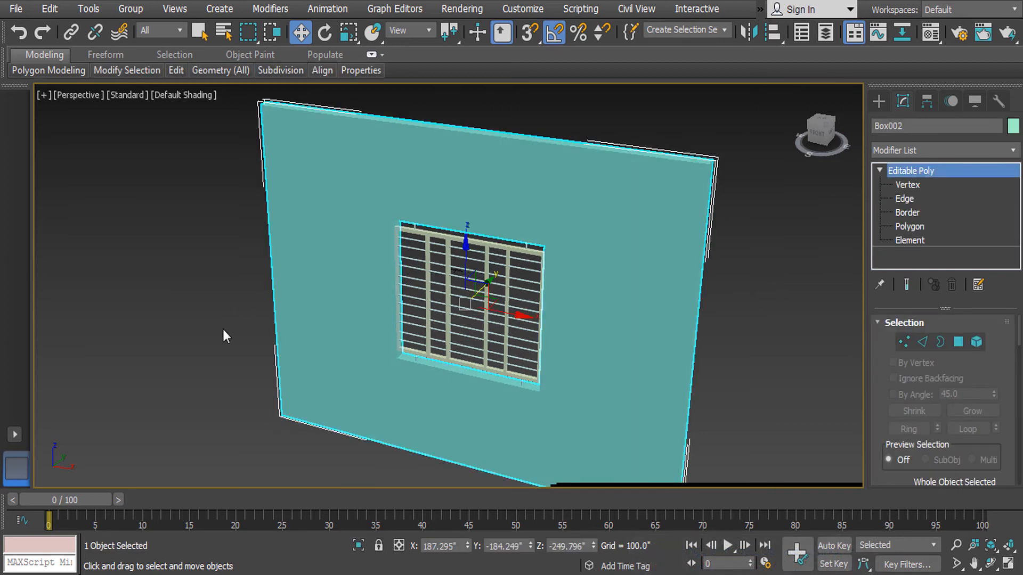
key("F3")
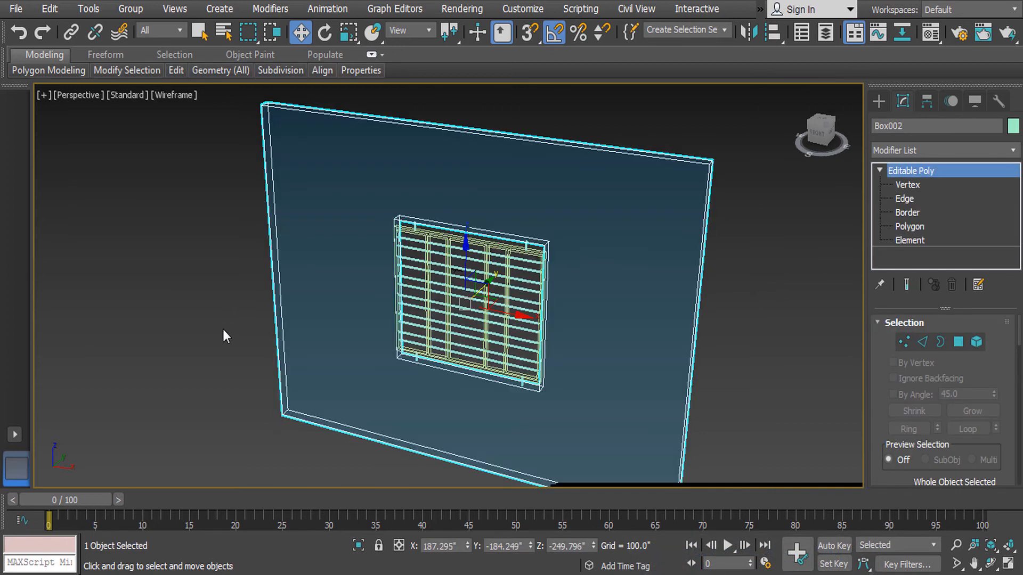
key("F3")
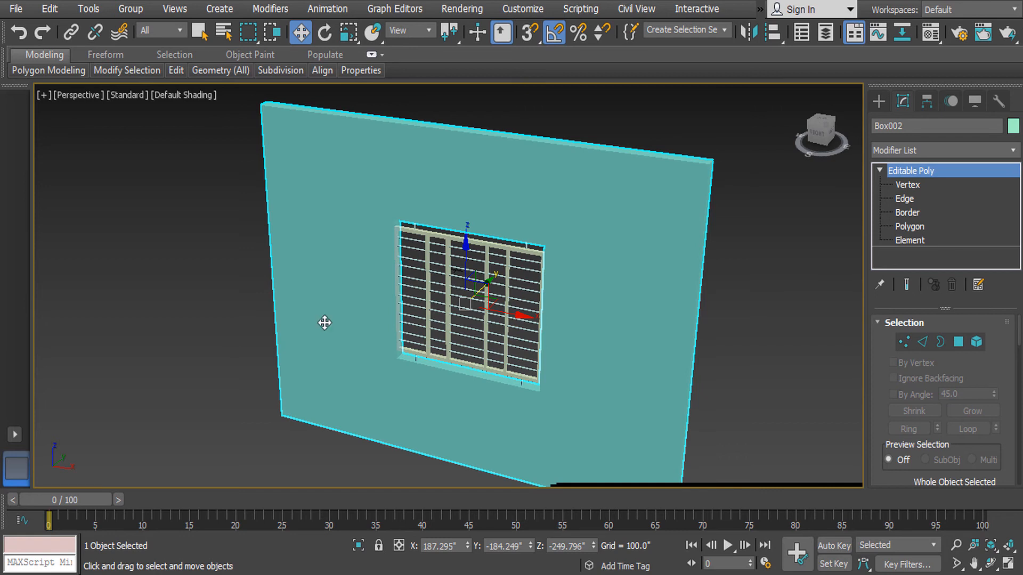
Show the front view framed on the surround and activate the Box standard primitive
key("f")
key("z")
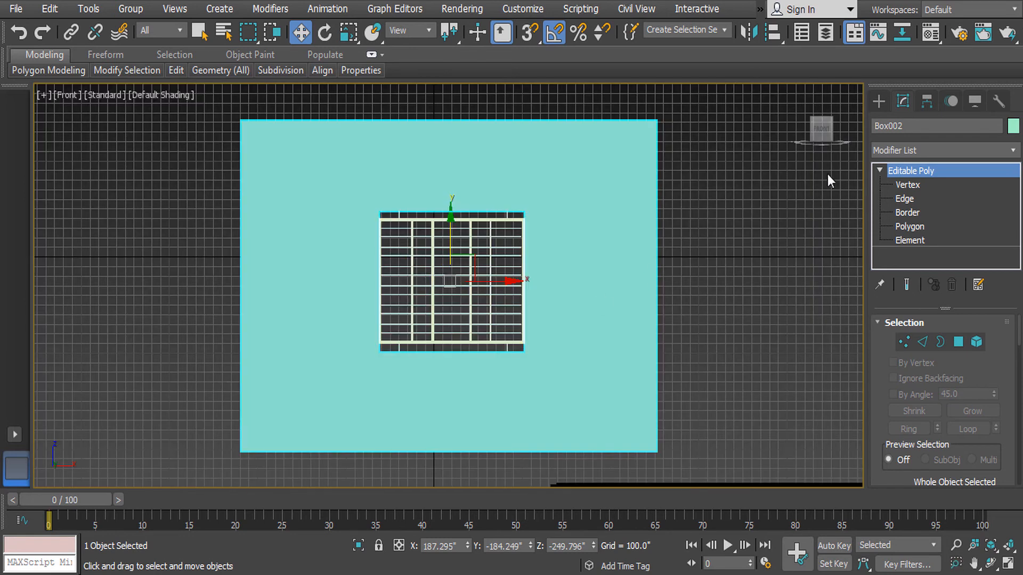
left_click(880, 99)
left_click(900, 146)
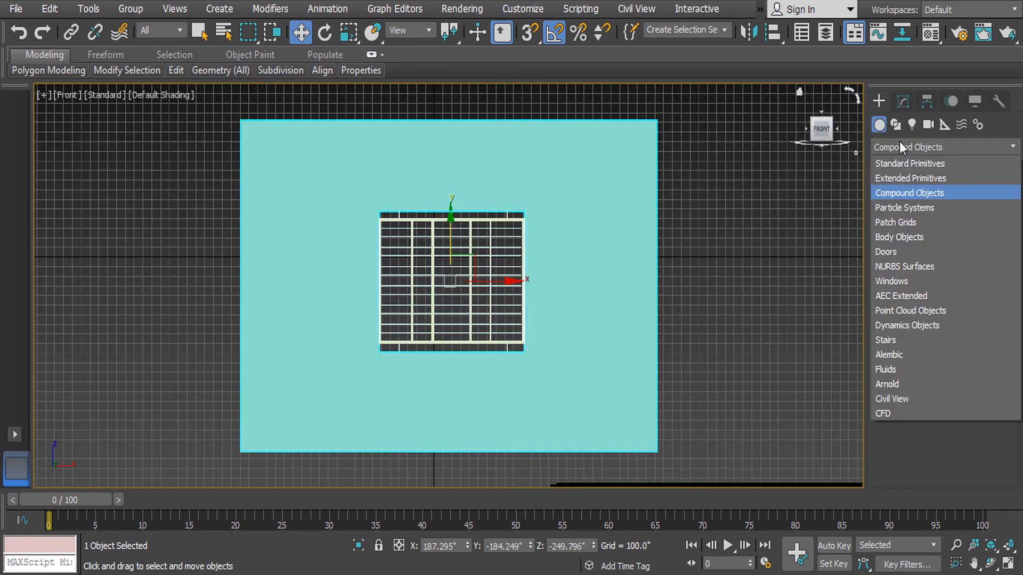
left_click(906, 164)
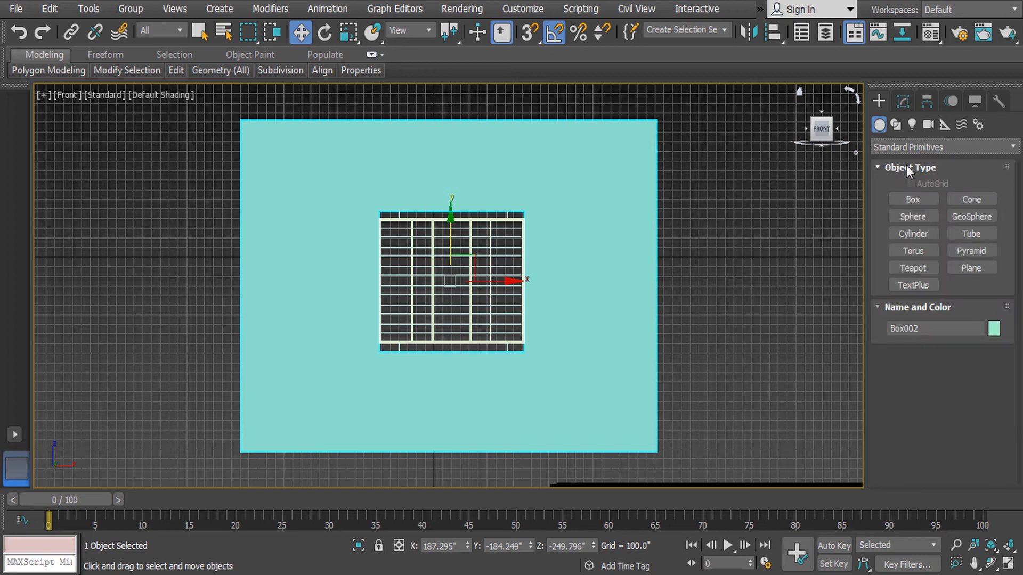
left_click(912, 199)
middle_click_drag(564, 282, 498, 212)
left_click_drag(480, 160, 620, 459)
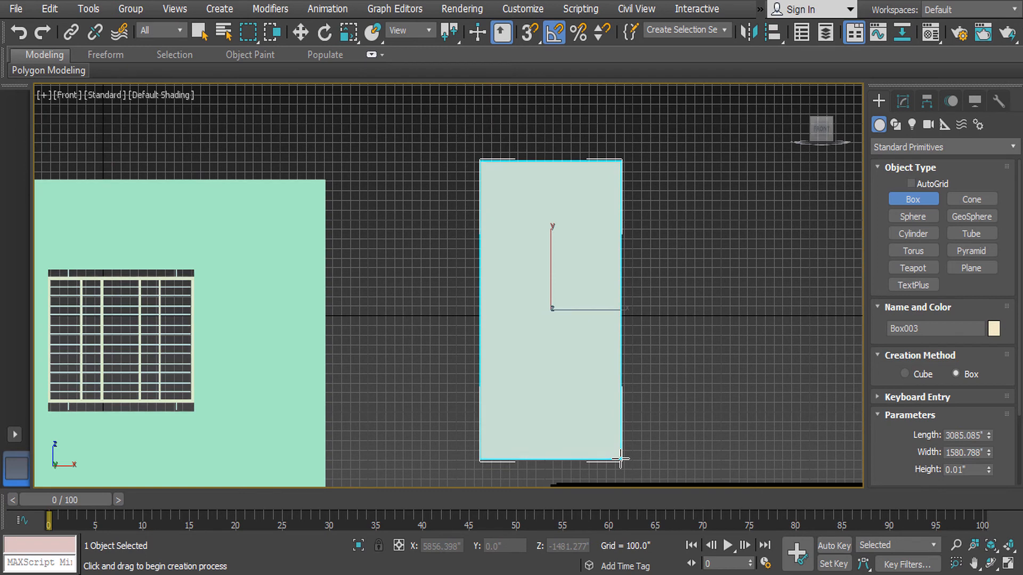
key("ctrl+z")
key("w")
Create an upright box beside the surround, about 3000.1" long and 1623.3" wide, with a height of about -875.4"
left_click(912, 200)
left_click_drag(503, 147, 648, 435)
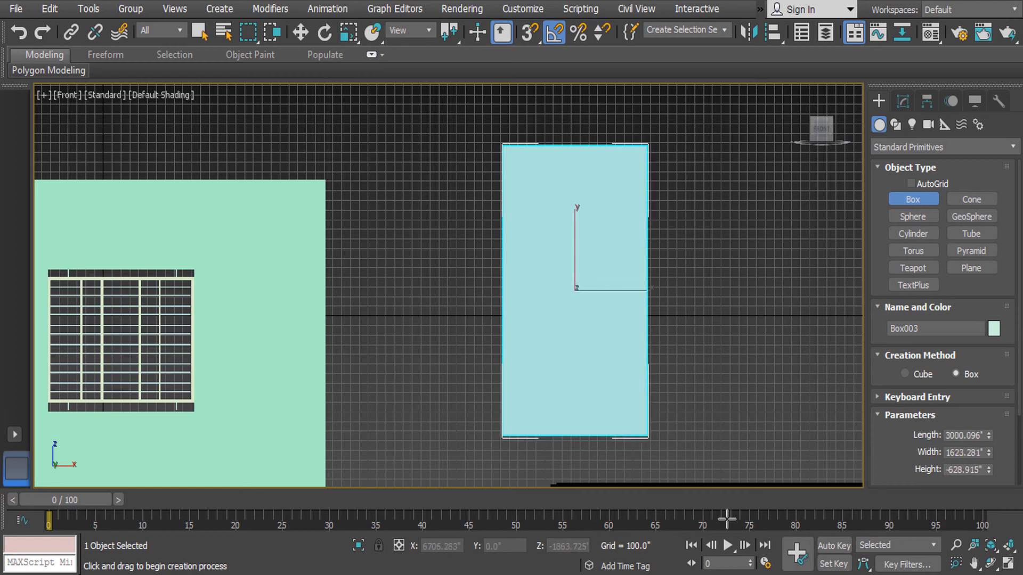
key("p")
scroll(720, 470, "up", 3)
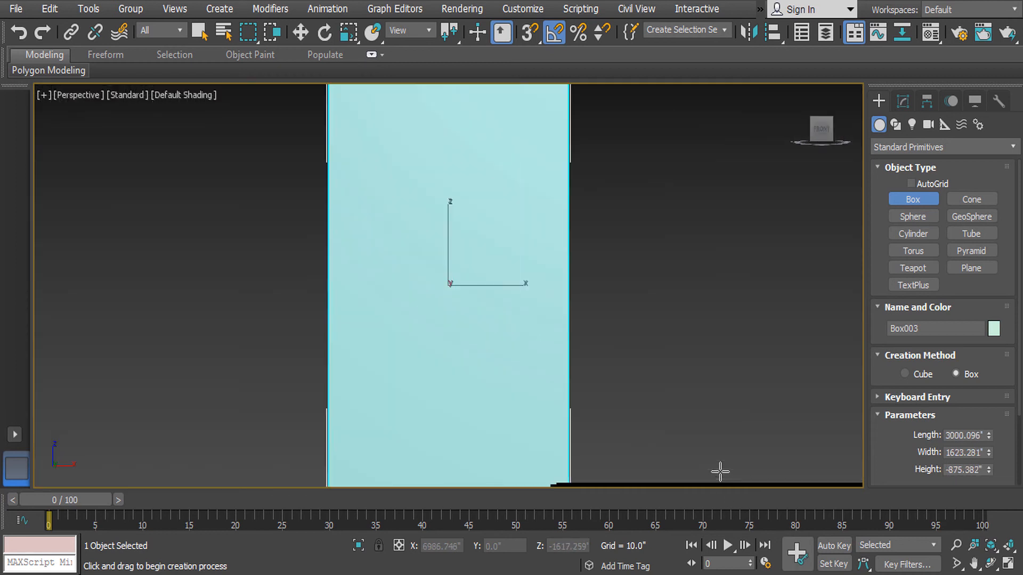
key("e")
key("w")
Scale the new box's thickness to about 38.3% to make a thin slab
scroll(653, 355, "down", 5)
middle_click_drag(653, 356, 629, 397, "alt")
key("r")
key("r")
left_click_drag(629, 396, 586, 384)
key("w")
middle_click_drag(626, 320, 617, 315, "alt")
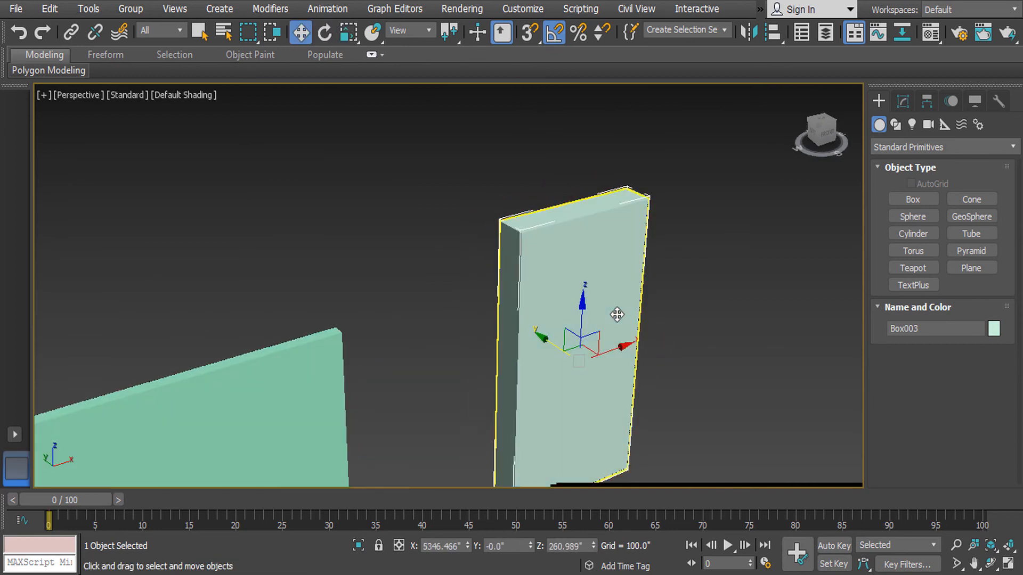
Clone the slab and scale the copy to about 69.2% in width and height and 80.3% in depth
left_click(617, 315)
key("r")
key("r")
mouse_move(628, 401)
left_mouse_down()
mouse_move(706, 459)
mouse_move(605, 387)
left_mouse_up()
left_click(513, 357)
key("w")
key("r")
key("r")
mouse_move(548, 354)
left_mouse_down()
mouse_move(653, 419)
mouse_move(634, 401)
mouse_move(648, 404)
left_mouse_up()
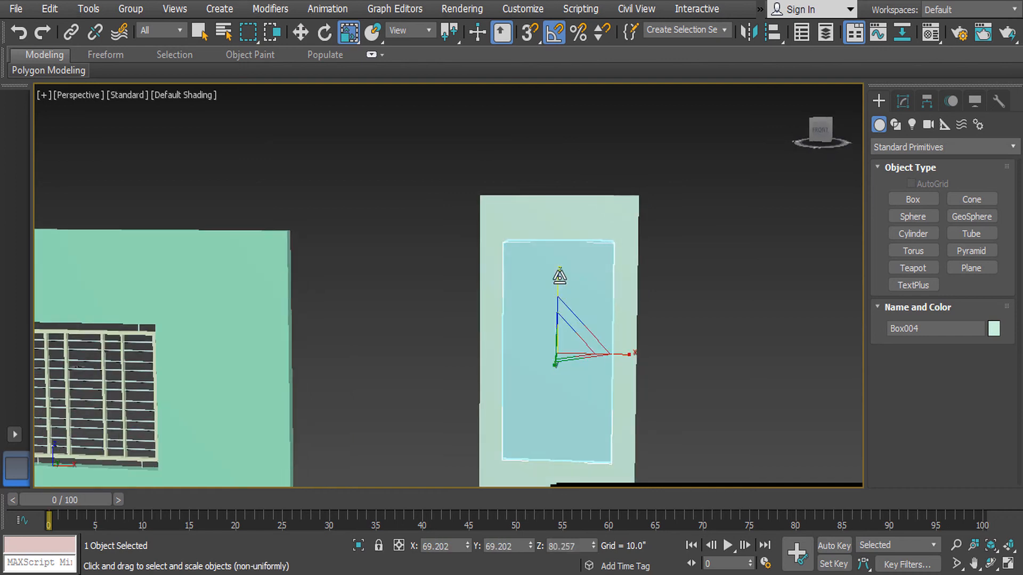
Scale the inner box's height to about 27.5% and raise it to about Z 1193.5" near the slab's upper end
left_click_drag(559, 276, 558, 325)
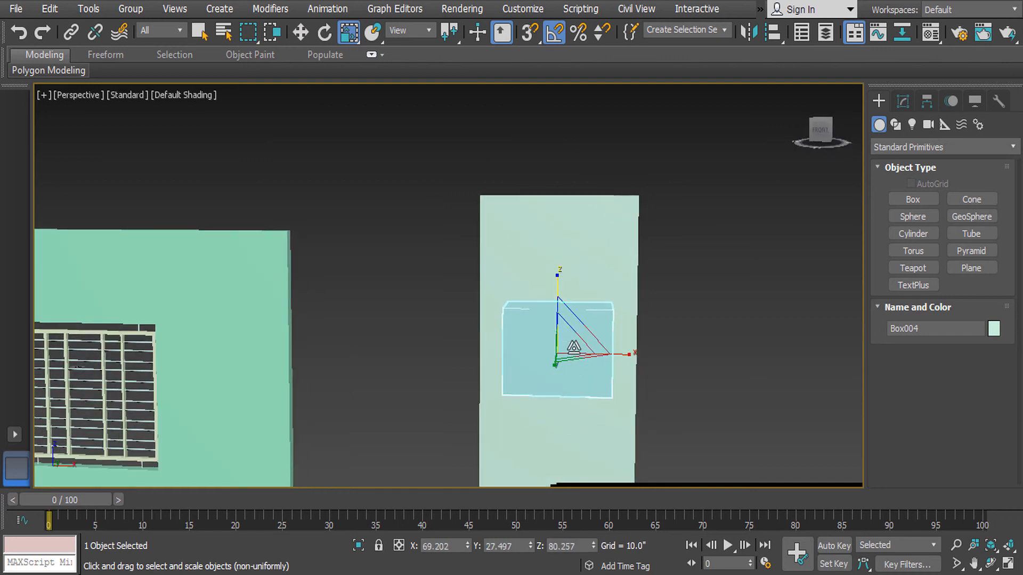
key("w")
left_click_drag(557, 287, 561, 199)
middle_click_drag(565, 213, 604, 205, "alt")
key("ctrl+d")
middle_click_drag(653, 289, 535, 266, "alt")
left_click(500, 300)
key("e")
key("r")
mouse_move(502, 298)
left_mouse_down()
mouse_move(490, 299)
mouse_move(494, 312)
left_mouse_up()
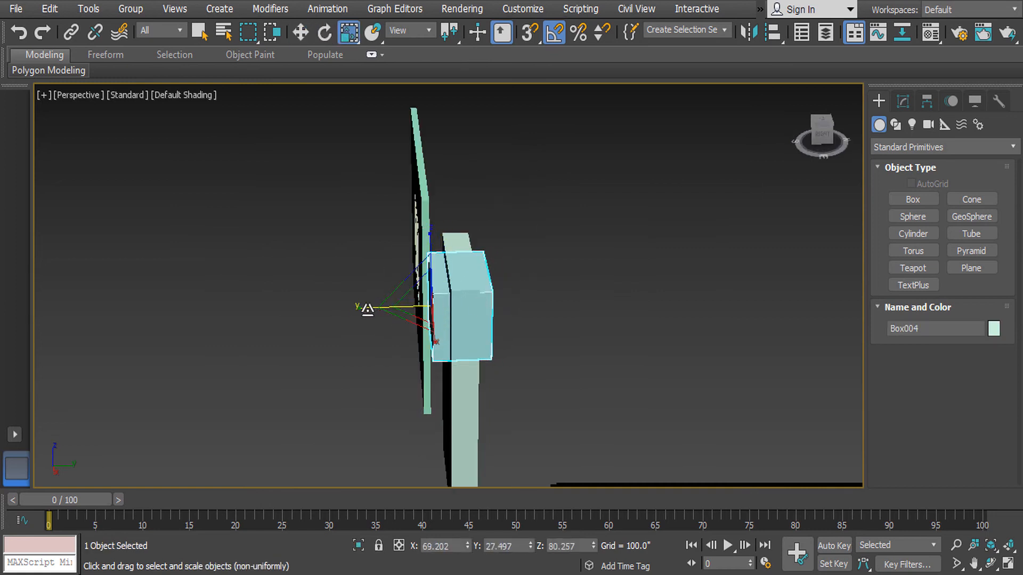
key("ctrl+z")
Move the inner box along Y to about -74.3" so it protrudes through both faces of the slab
key("e")
key("w")
left_click_drag(494, 306, 502, 306)
middle_click_drag(363, 308, 515, 290, "alt")
middle_click_drag(554, 353, 584, 282)
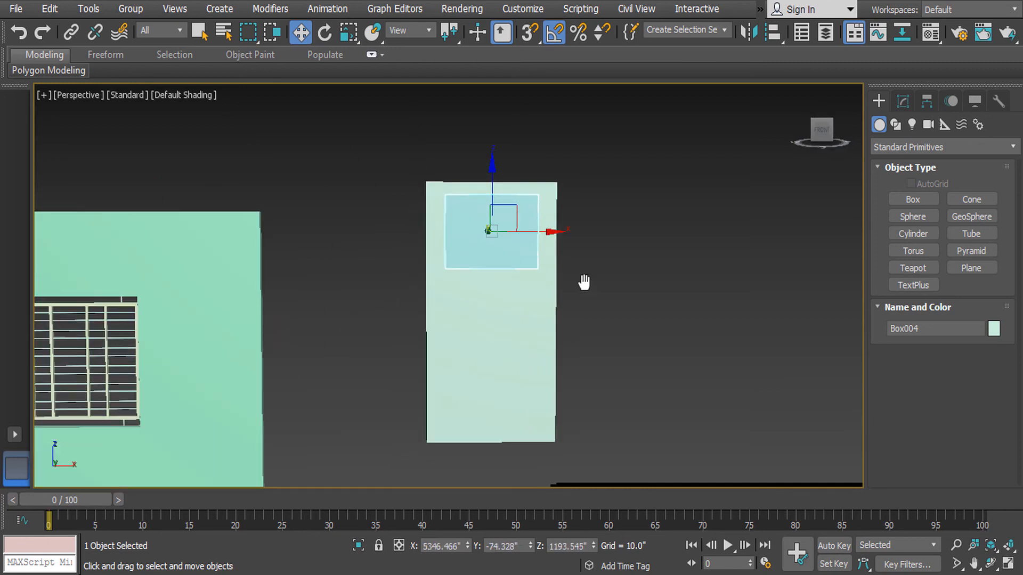
Clone the inner box downward in the front view as two evenly spaced copies, about 1075.2" apart
key("f")
key("z")
key("F3")
scroll(583, 281, "down", 4)
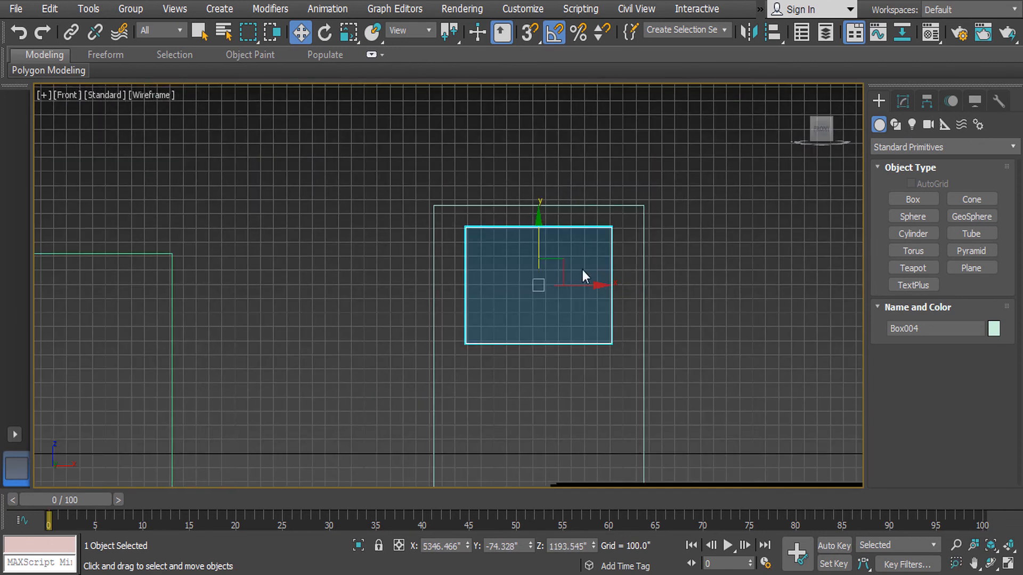
middle_click_drag(632, 310, 608, 200)
scroll(609, 198, "down", 3)
left_click_drag(542, 126, 546, 235, "shift")
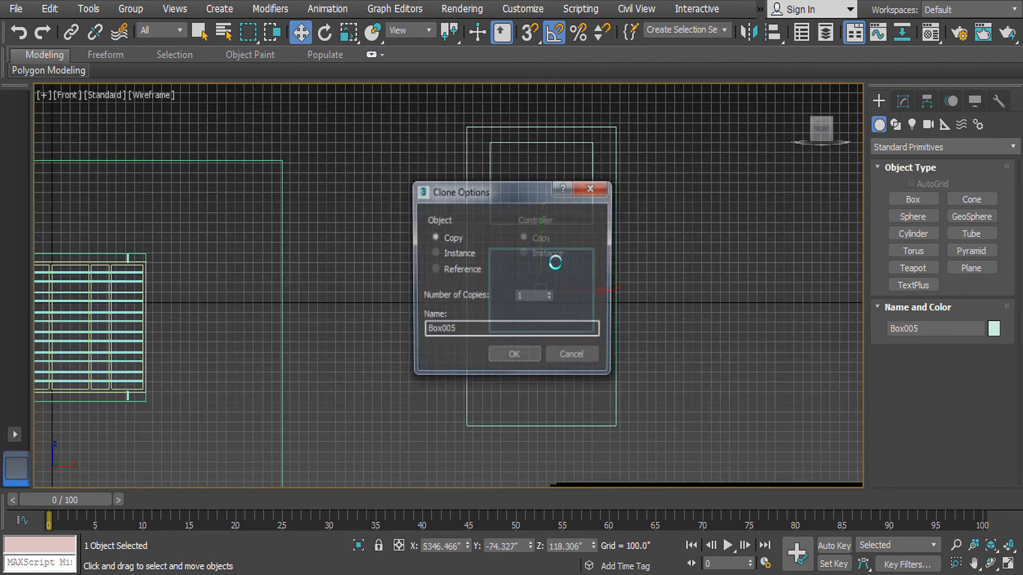
left_click(528, 361)
middle_click_drag(585, 384, 602, 353)
Scale the tall slab's height to about 109.4% and lower it to about Z 104.3" so it surrounds all three inner boxes
left_click(615, 372)
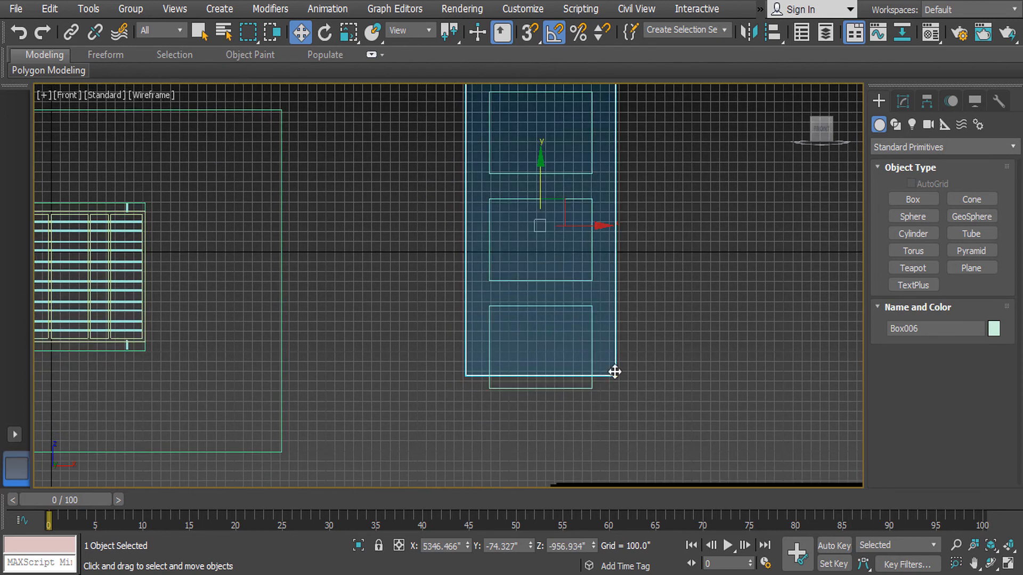
left_click(909, 102)
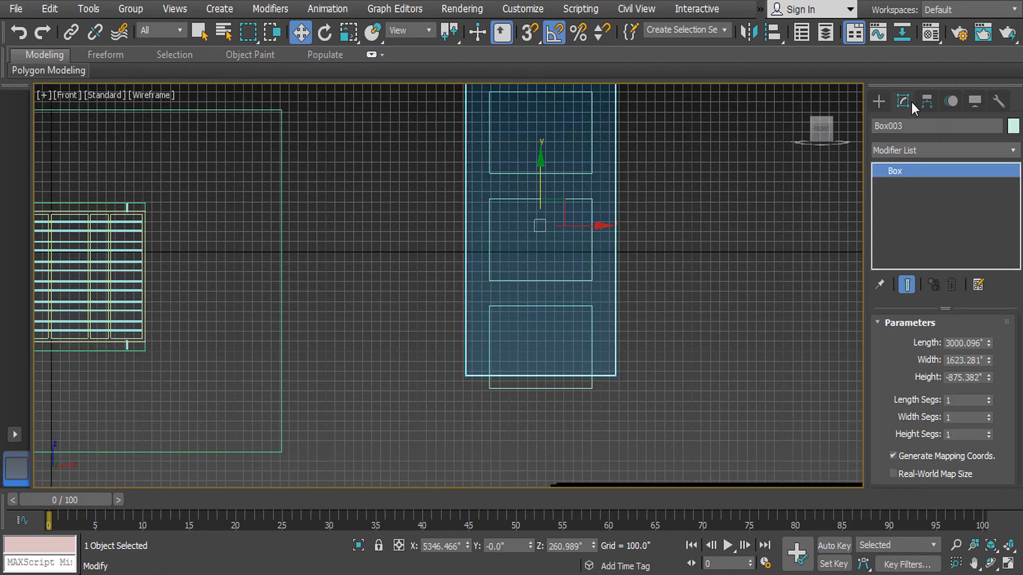
right_click(700, 236)
scroll(609, 298, "down", 4)
key("r")
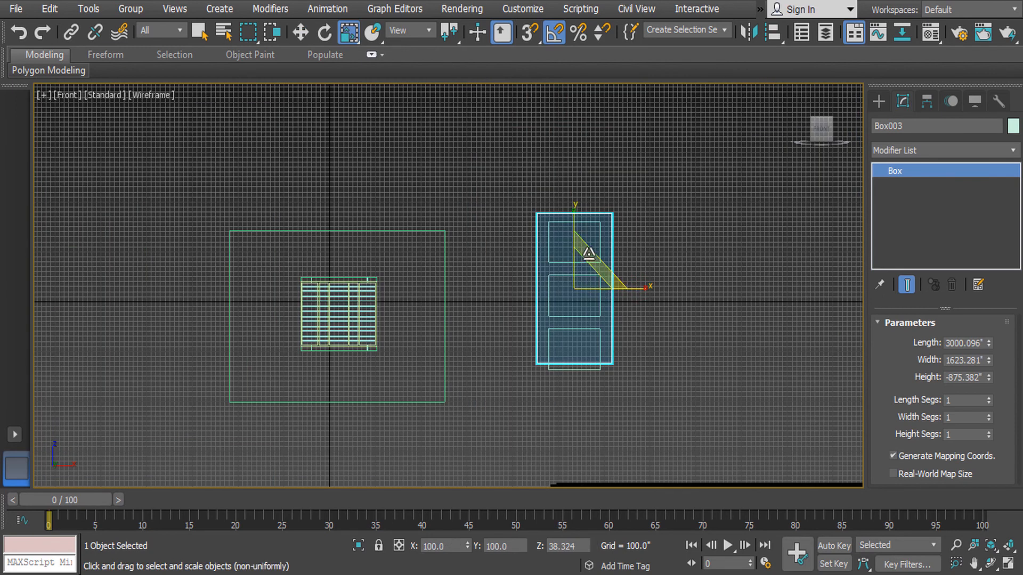
scroll(567, 256, "up", 4)
middle_click_drag(575, 286, 607, 206)
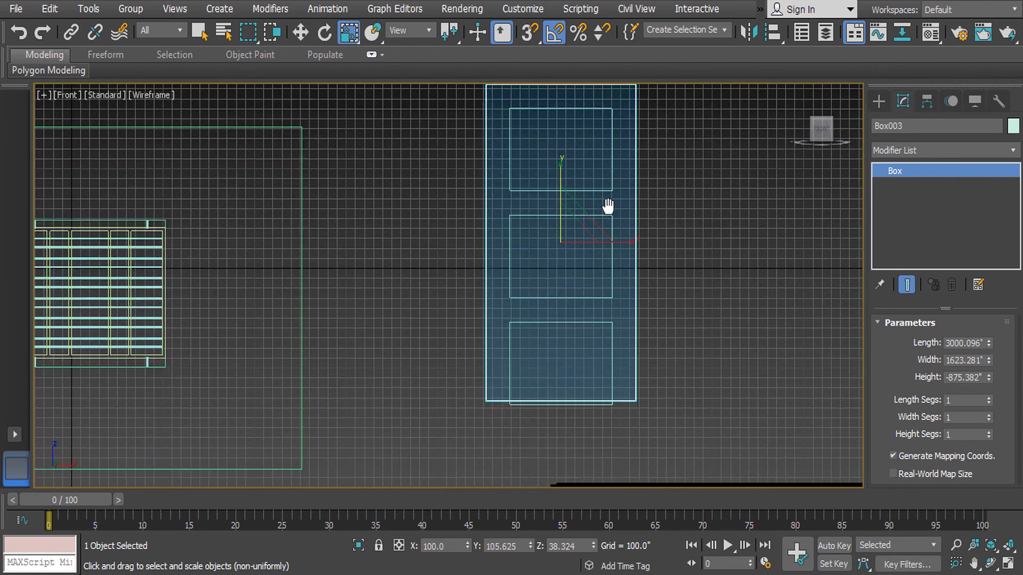
left_click_drag(562, 160, 561, 191)
key("w")
key("r")
key("w")
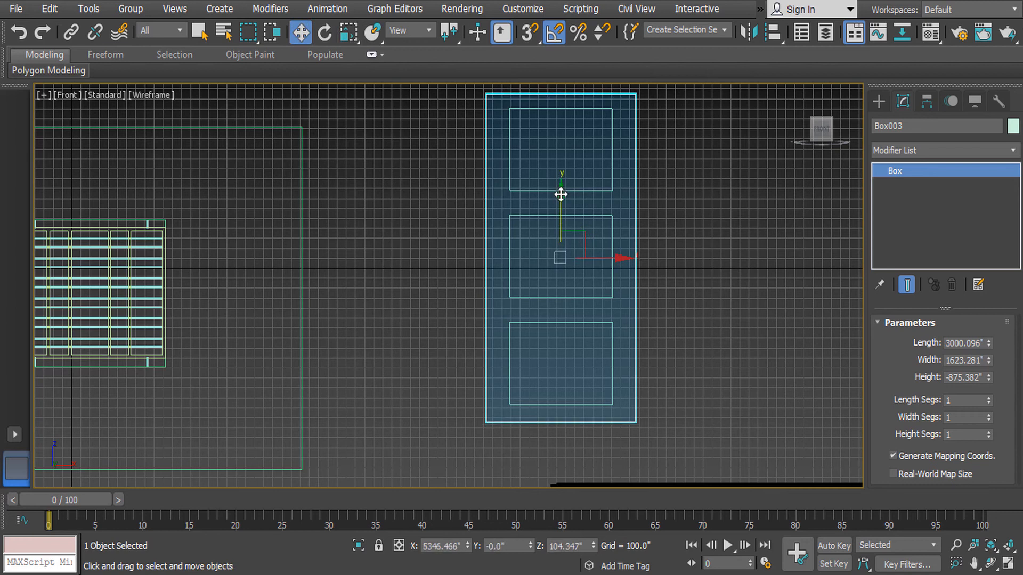
Scale the tall slab thinner along Y and move it to about Y 59.5" so the inner boxes protrude through both faces
key("p")
key("F3")
middle_click_drag(582, 258, 594, 286, "alt")
key("r")
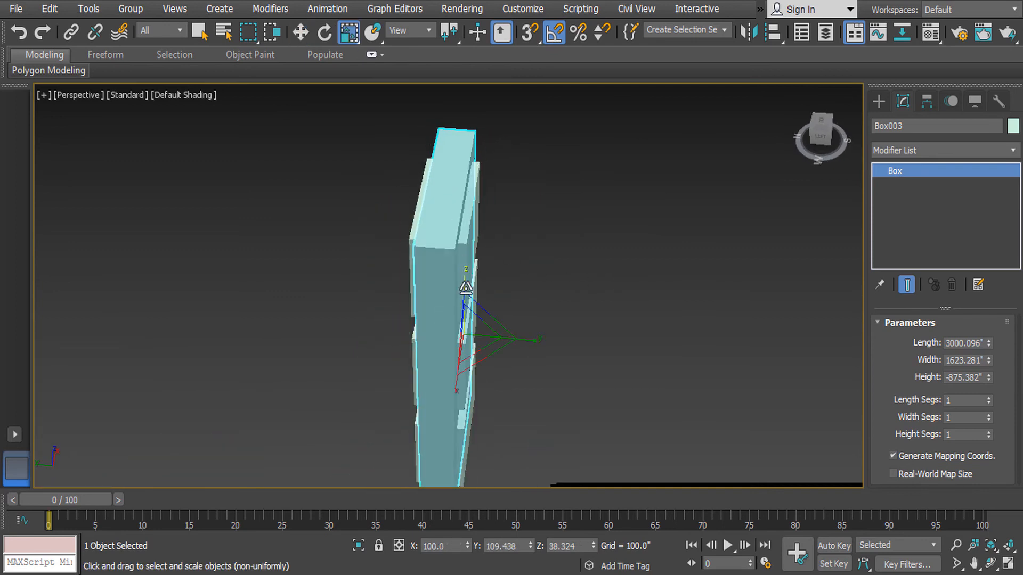
left_click_drag(532, 335, 512, 327)
key("w")
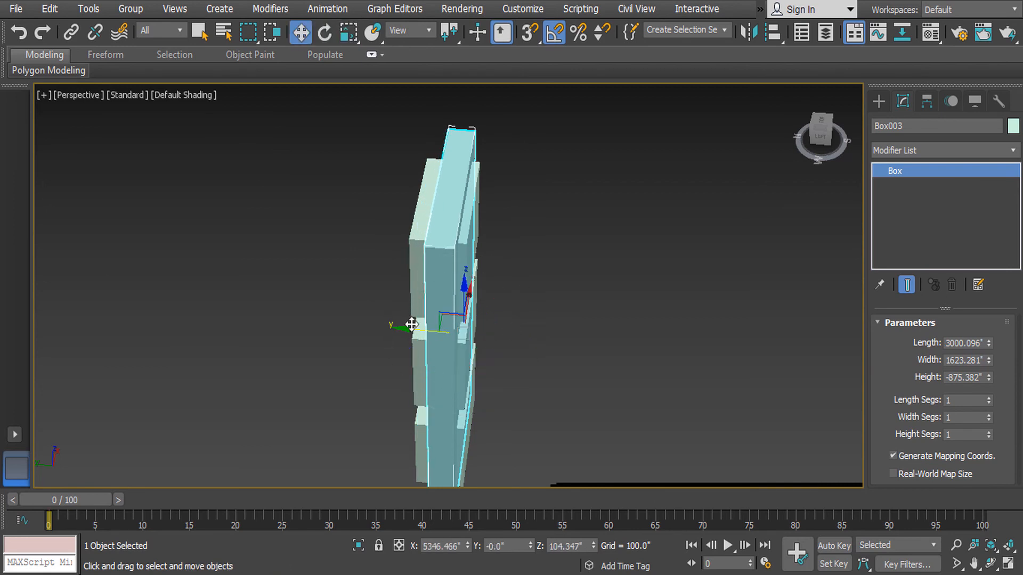
left_click_drag(412, 324, 404, 327)
middle_click_drag(587, 312, 632, 265, "alt")
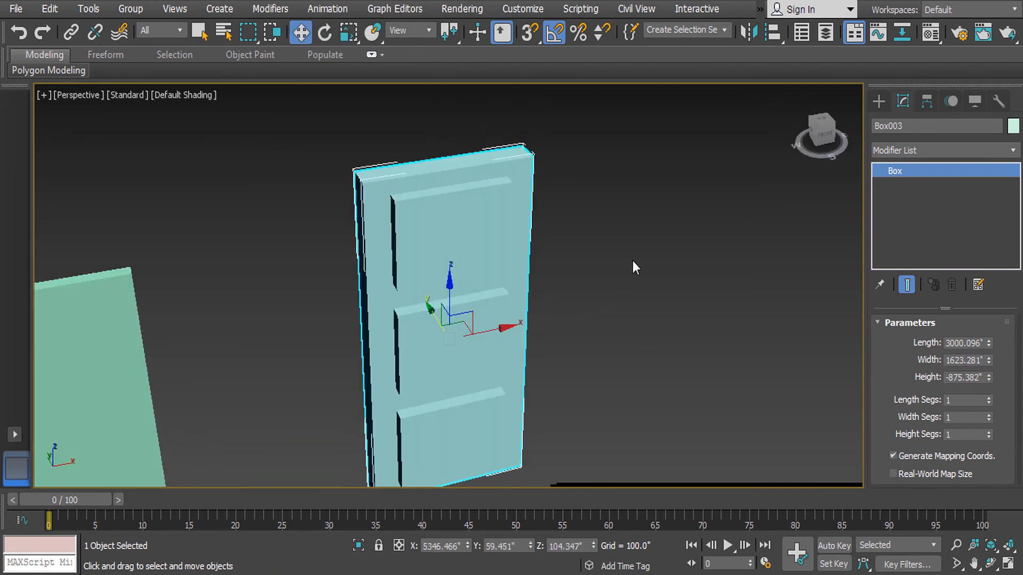
Convert the tall slab to an Editable Poly
left_click(633, 265)
left_click(463, 167)
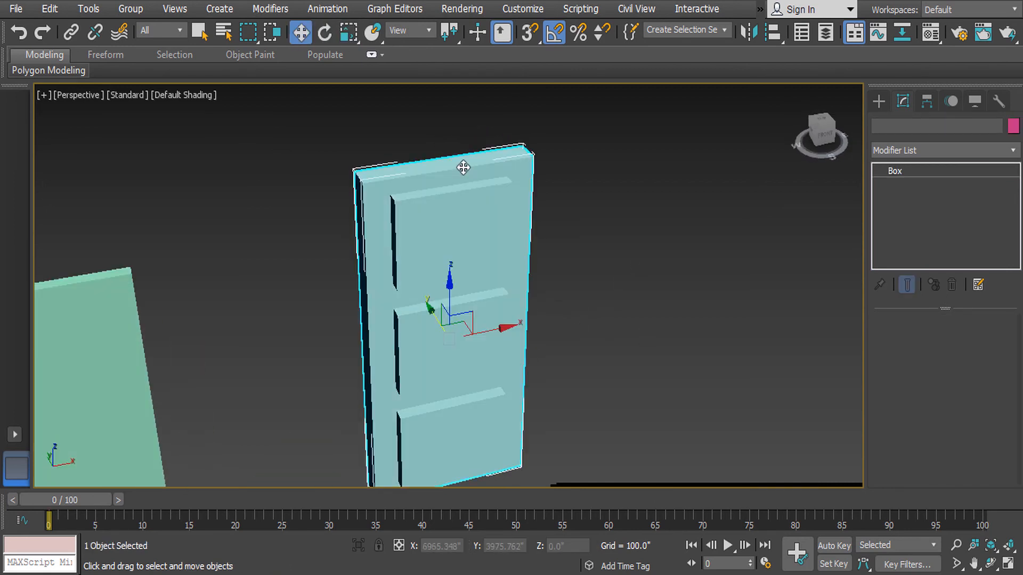
left_click(880, 100)
left_click(906, 101)
right_click(646, 237)
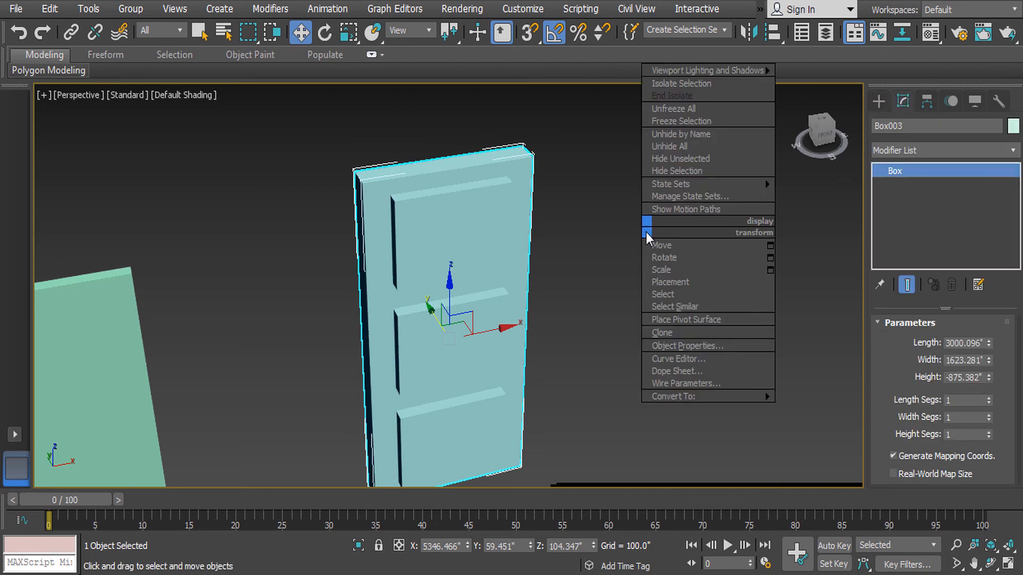
mouse_move(691, 396)
left_click(832, 408)
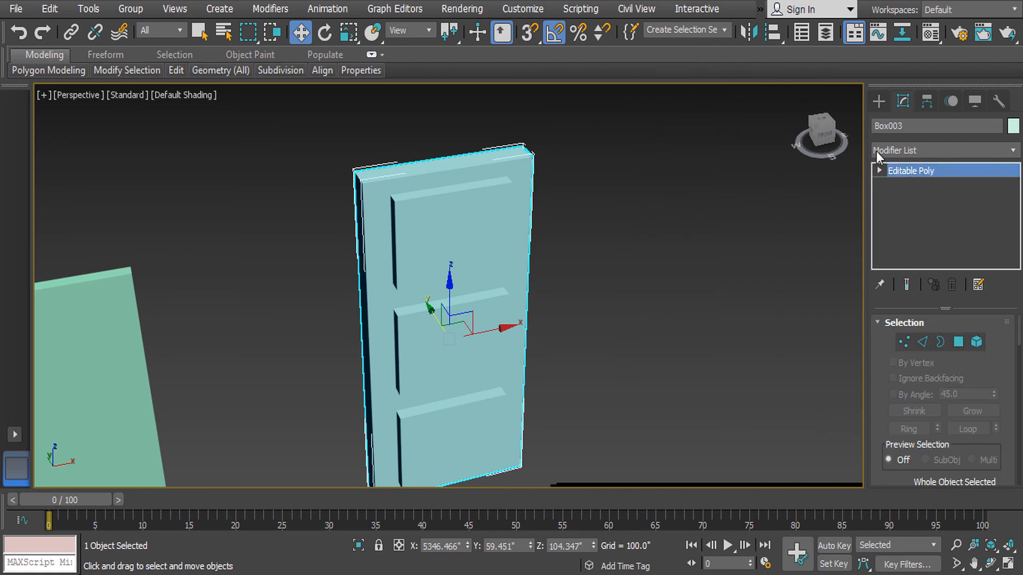
Subtract the three inner boxes from the tall slab with ProBoolean to cut three rectangular openings
left_click(879, 101)
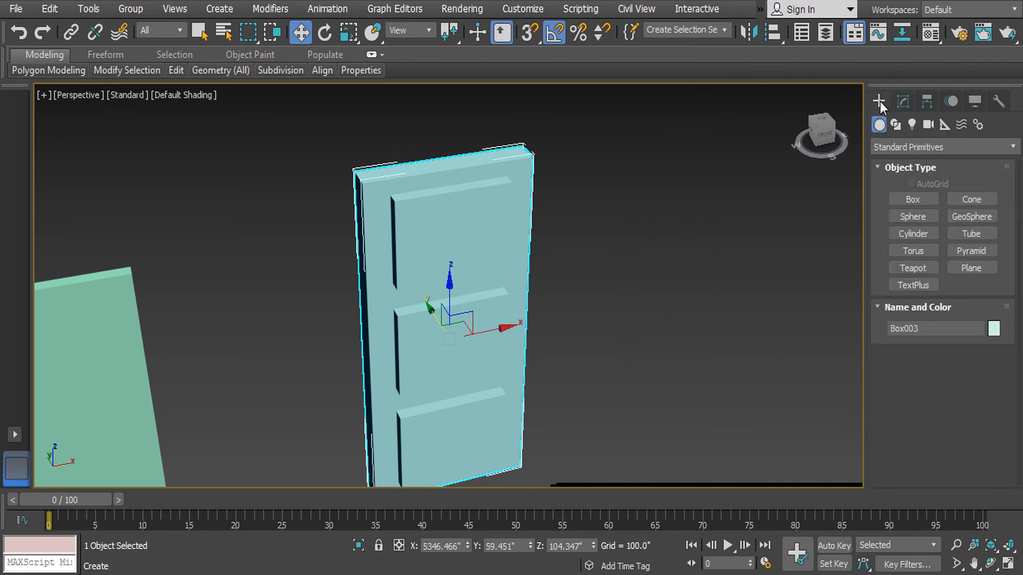
left_click(902, 149)
left_click(906, 193)
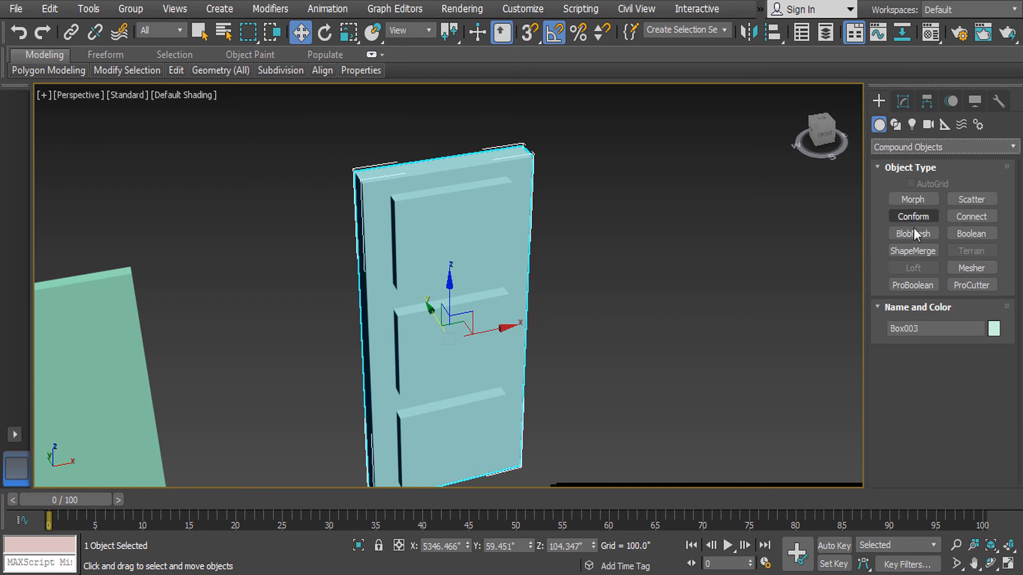
left_click(912, 285)
left_click_drag(901, 436, 895, 243)
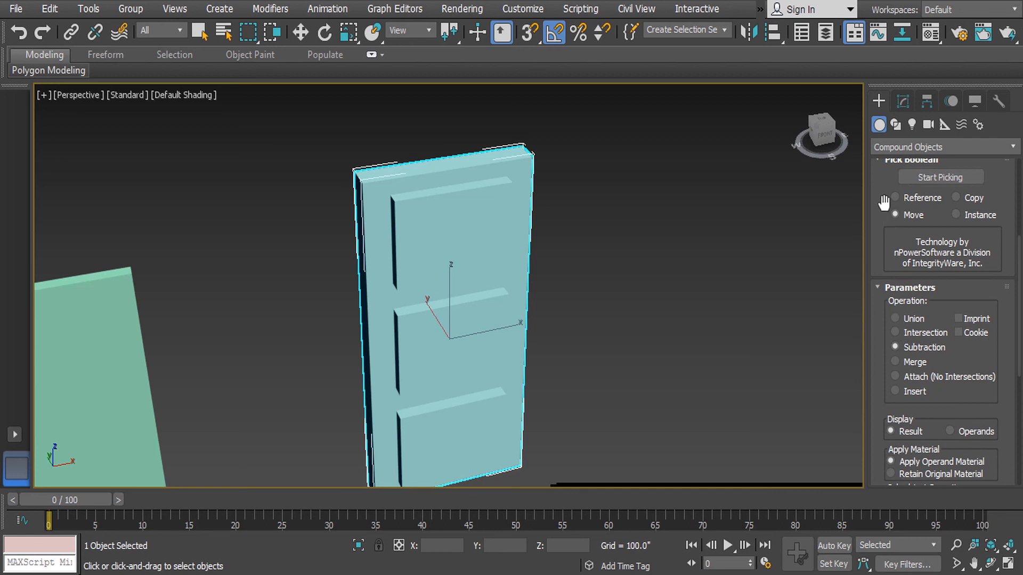
left_click_drag(884, 203, 884, 299)
left_click(932, 267)
left_click(468, 316)
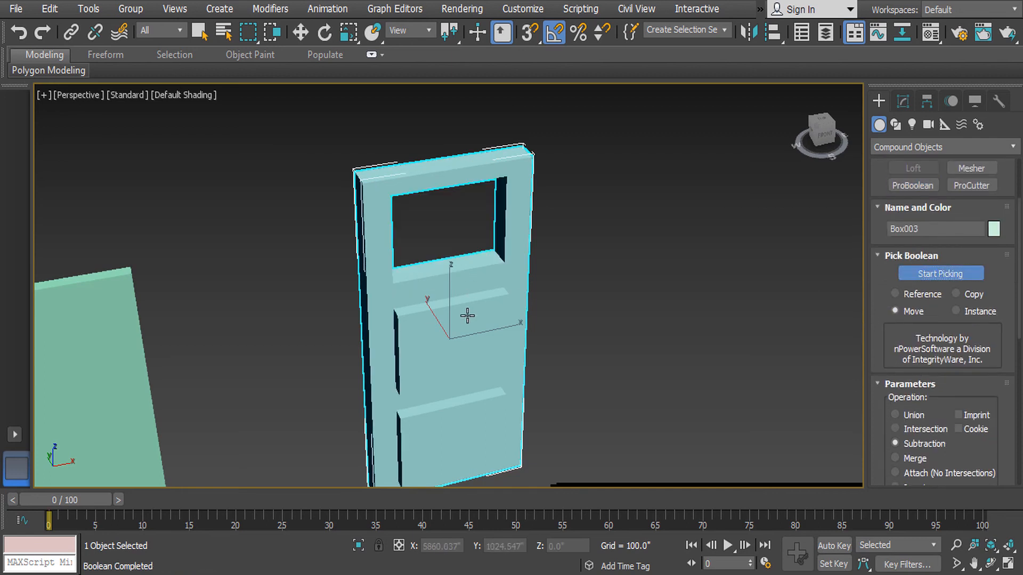
left_click(467, 320)
left_click(453, 426)
middle_click_drag(568, 404, 552, 390)
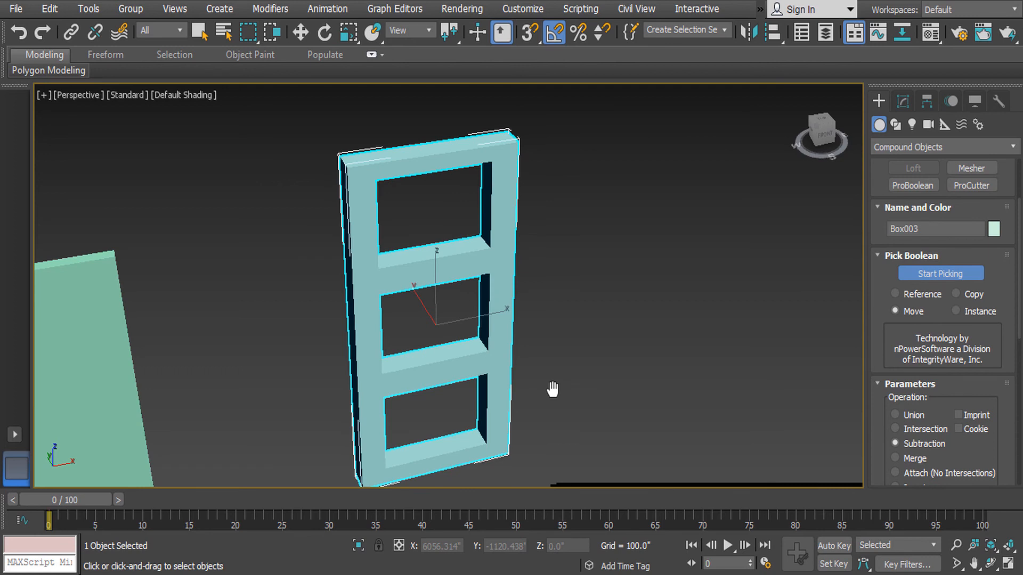
Clone the three-opening frame as one copy beside it along X, about 1667.7" away in the front view
key("w")
key("f")
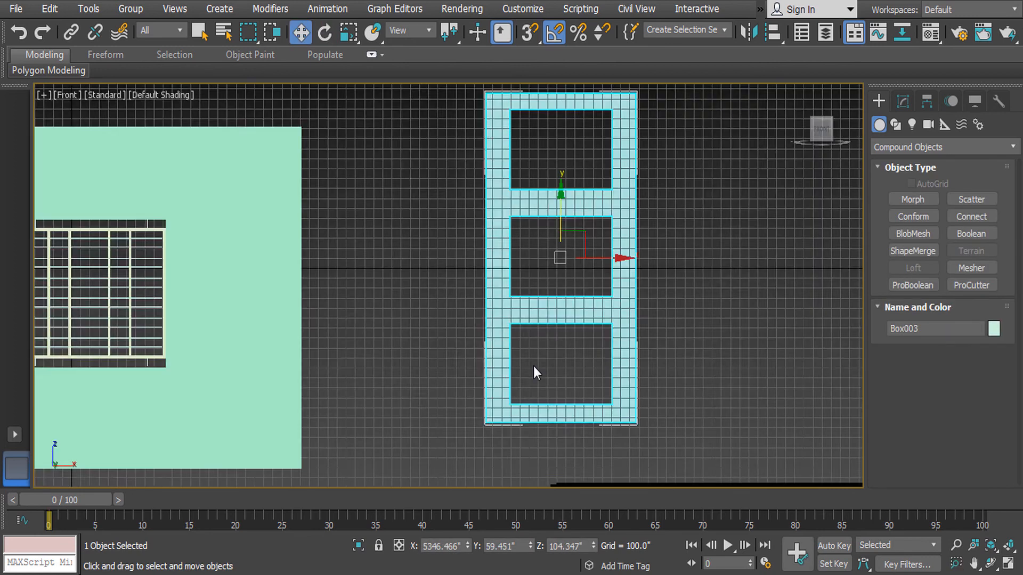
middle_click_drag(532, 366, 566, 354)
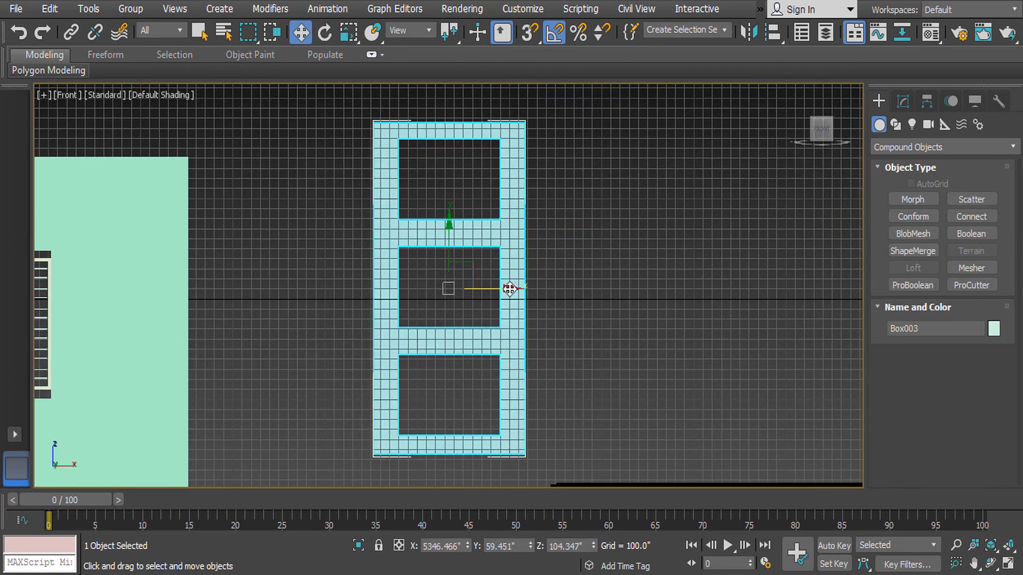
mouse_move(532, 290)
left_mouse_down("shift")
mouse_move(734, 290)
mouse_move(709, 314)
mouse_move(660, 308)
left_mouse_up("shift")
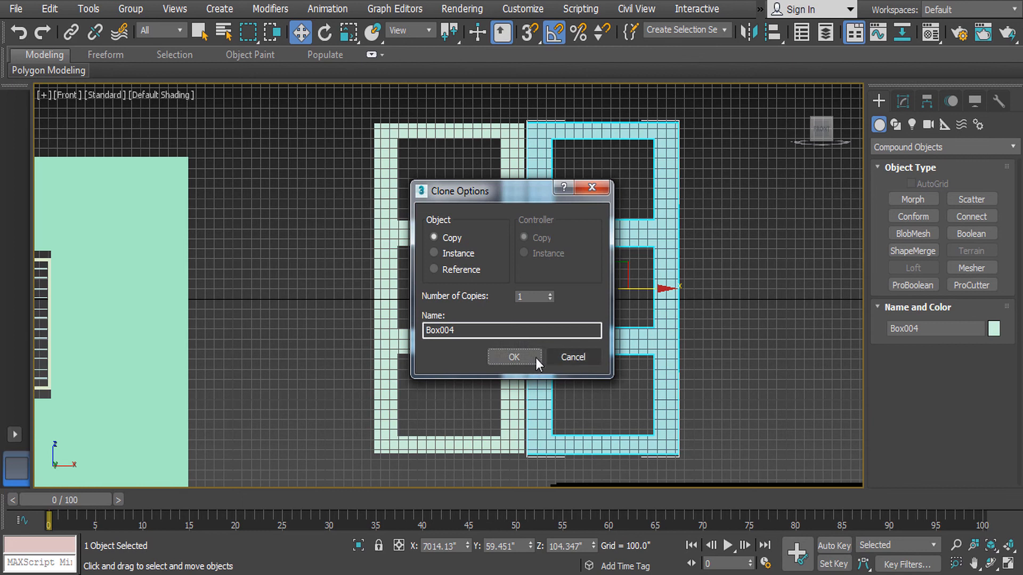
left_click(513, 357)
Select both frames and scale them thinner along Y in the perspective view
middle_click_drag(527, 282, 531, 268, "alt")
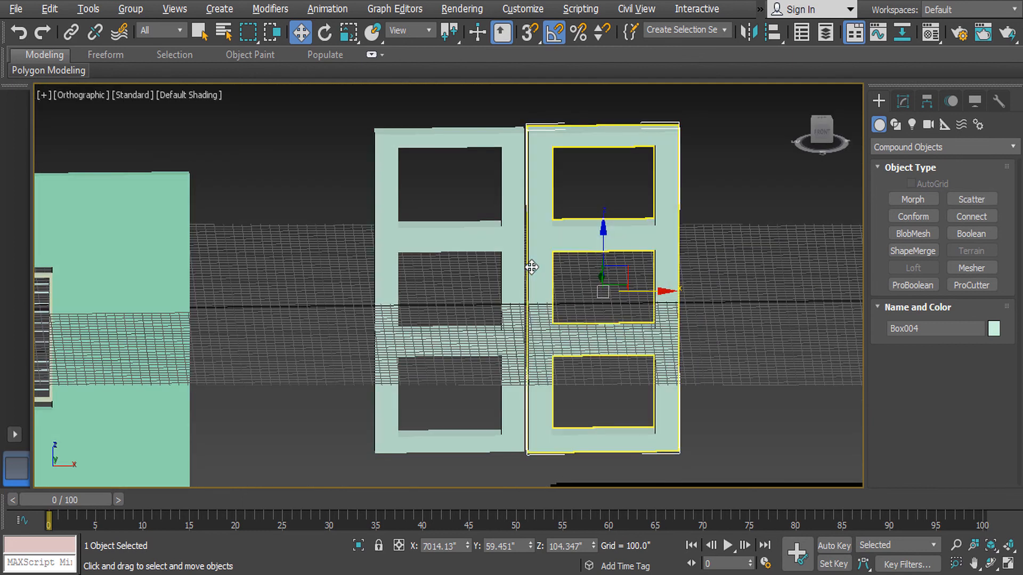
key("p")
scroll(522, 274, "down", 5)
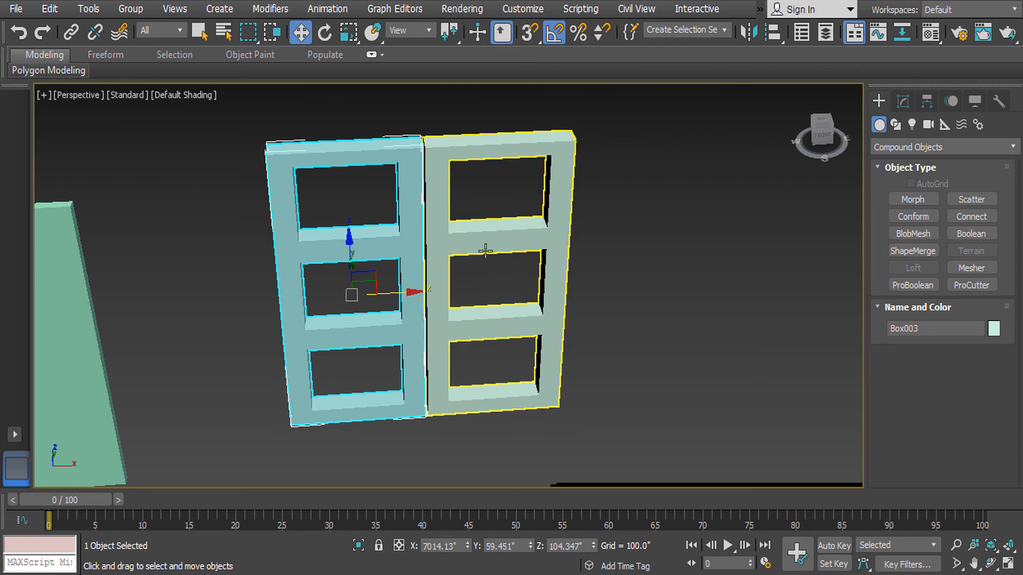
left_click(482, 251, "ctrl")
key("r")
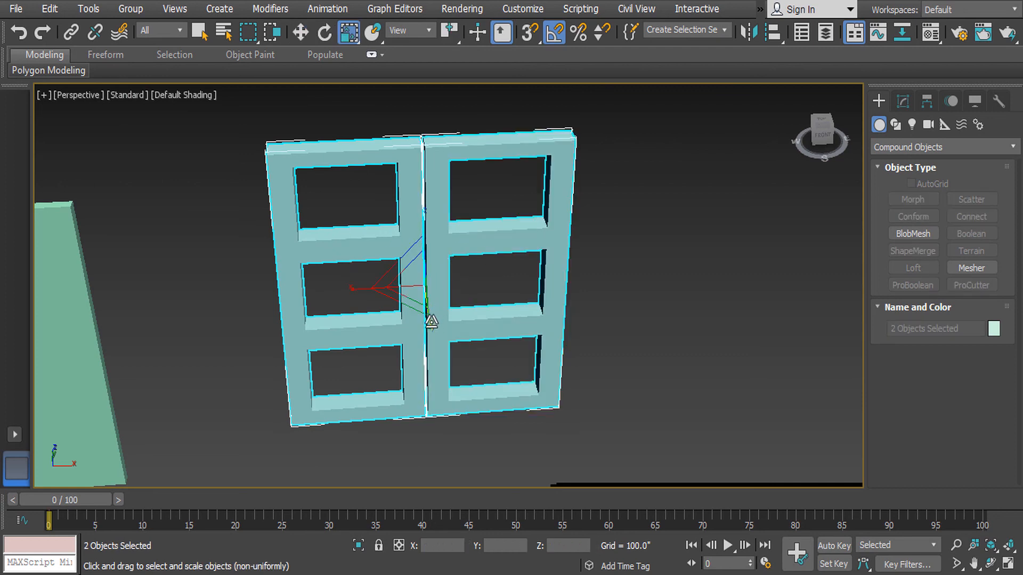
left_click_drag(431, 321, 430, 282)
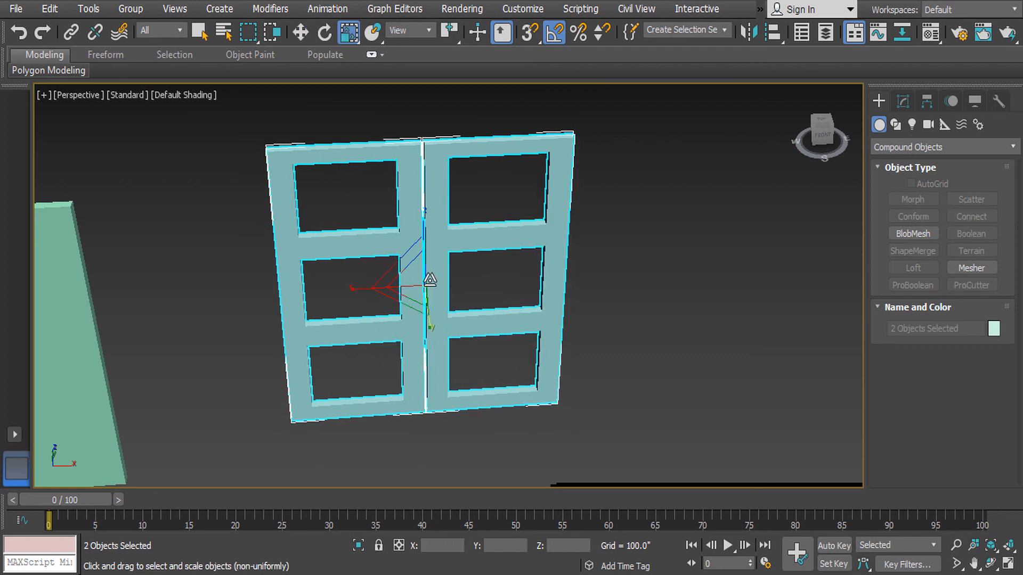
Draw a plane about 805.3" long and 1098.1" wide over the first frame's upper opening in the front wireframe view
key("f")
key("z")
key("F3")
middle_click_drag(429, 278, 507, 310)
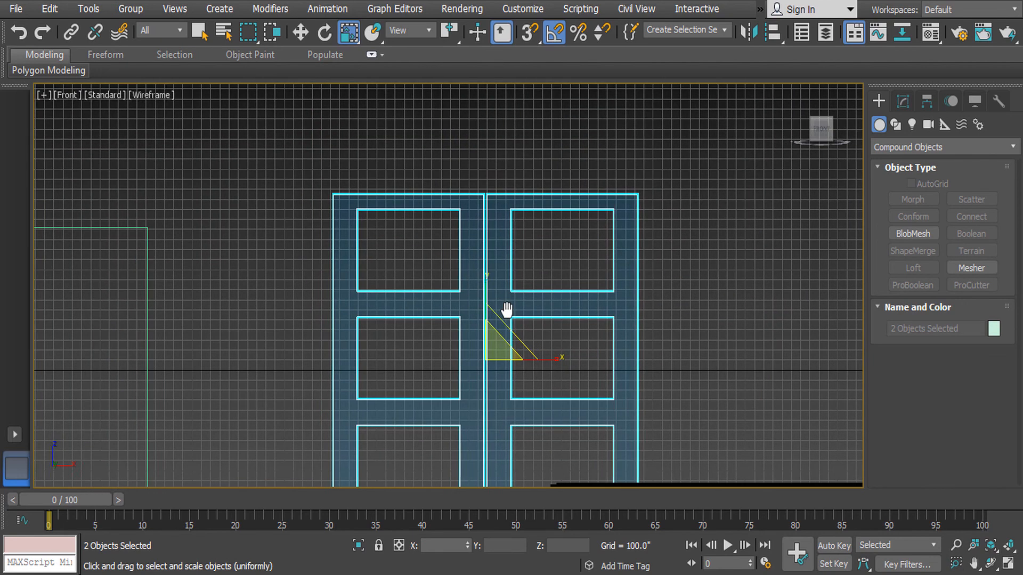
scroll(438, 222, "up", 3)
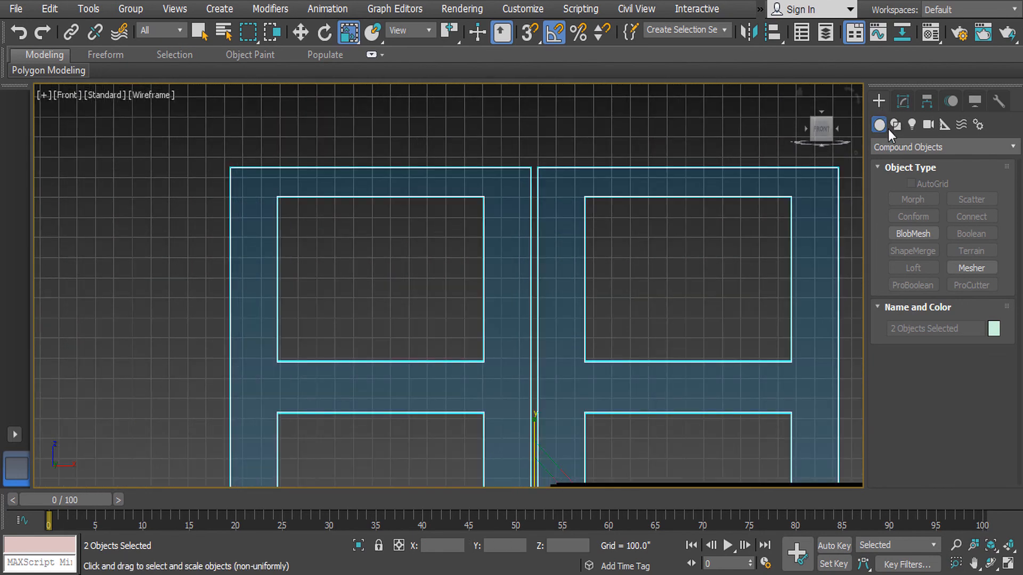
left_click(906, 145)
left_click(909, 164)
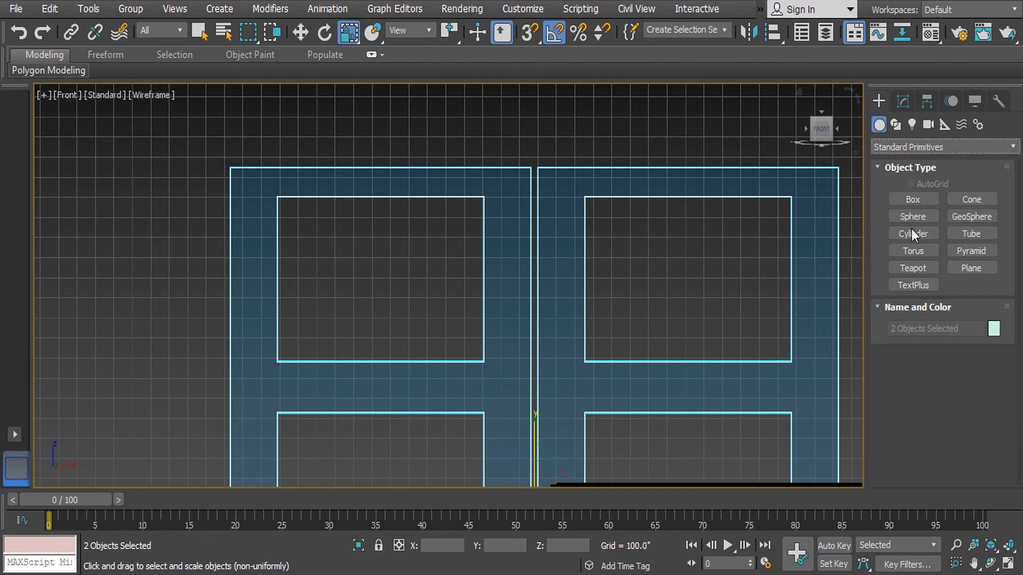
left_click(968, 268)
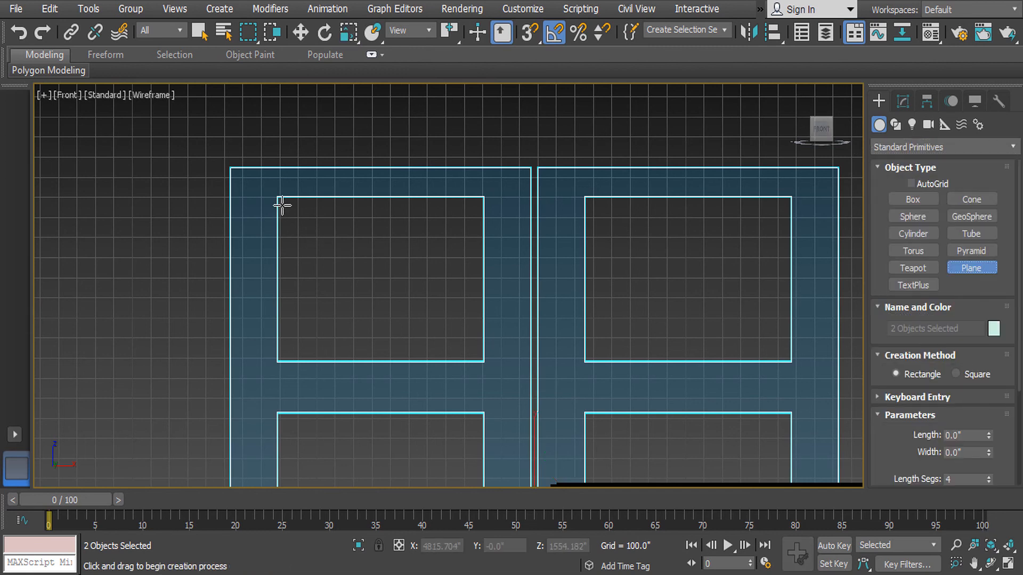
left_click_drag(279, 198, 482, 361)
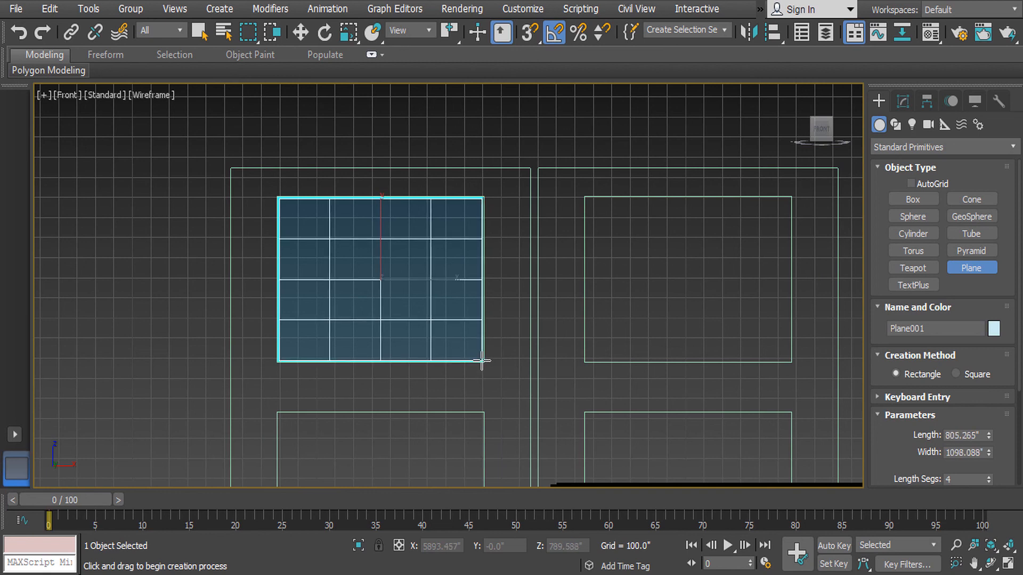
Set the plane's length and width segments to 1 each
left_click(902, 101)
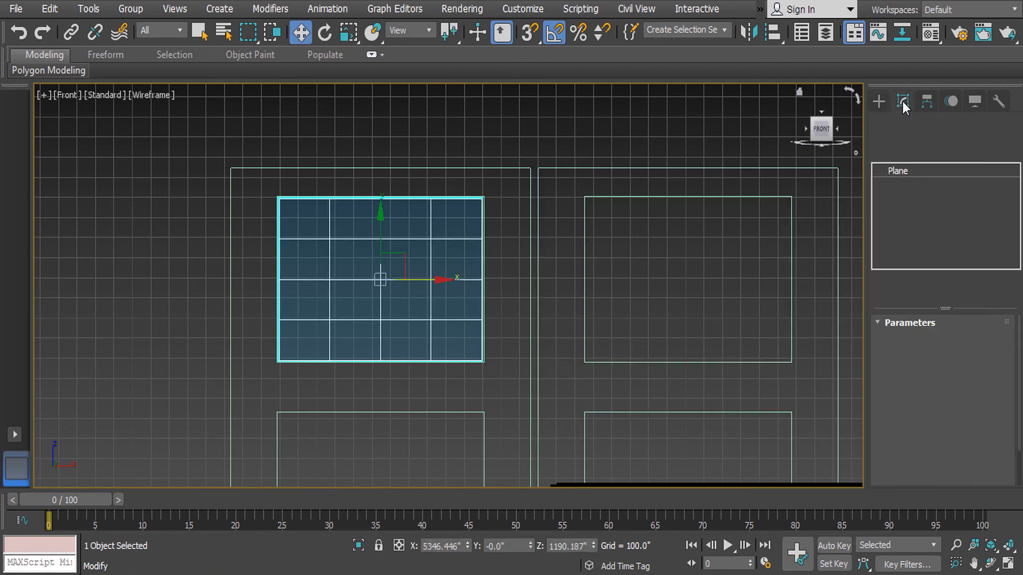
type("1")
key("Tab")
type("1")
key("Tab")
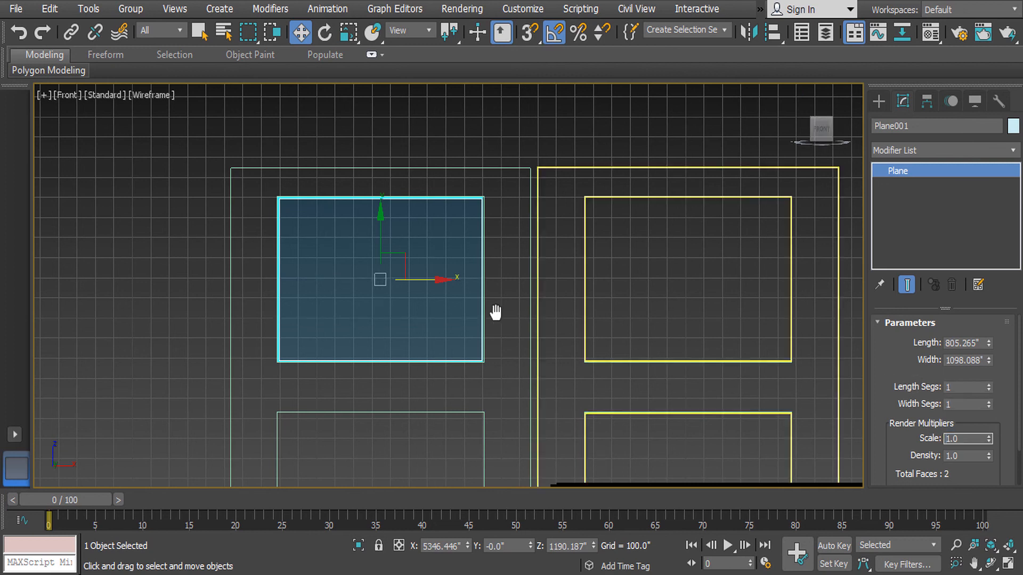
Clone the plane along X as one copy over the second frame's upper opening, about 1668.3" away
middle_click_drag(494, 313, 405, 293)
left_click_drag(357, 272, 663, 269, "shift")
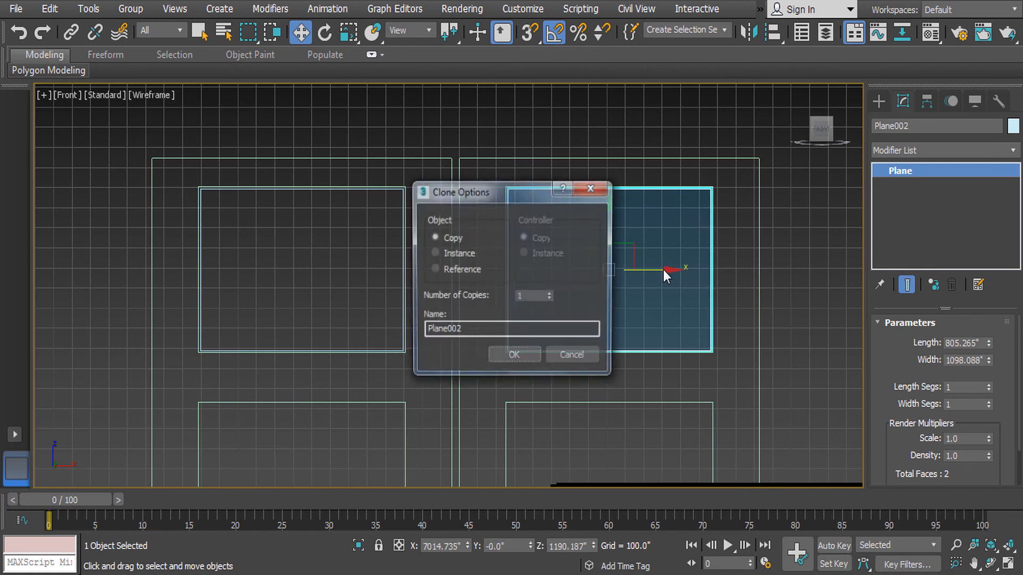
left_click(509, 362)
Select both upper planes in the shaded front view and clone them down into the middle row of openings
key("F3")
left_click(347, 266)
scroll(454, 317, "down", 5)
scroll(477, 223, "up", 4)
left_click(489, 194)
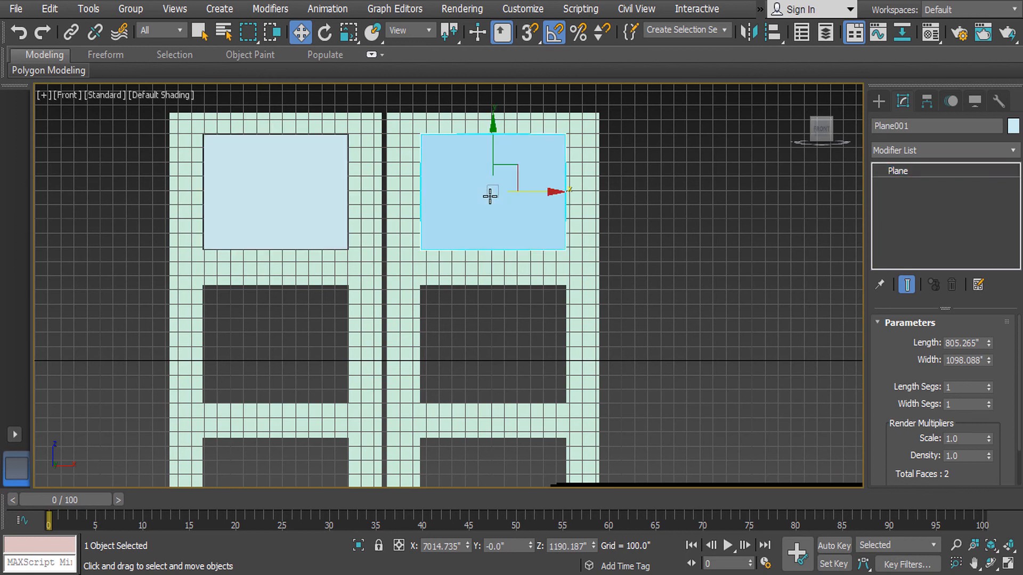
left_click(313, 203, "ctrl")
left_click_drag(381, 139, 382, 287)
key("Return")
Clone the middle pair of planes down into the lower row of openings as one copy
middle_click_drag(459, 363, 453, 245)
left_click_drag(378, 166, 370, 327)
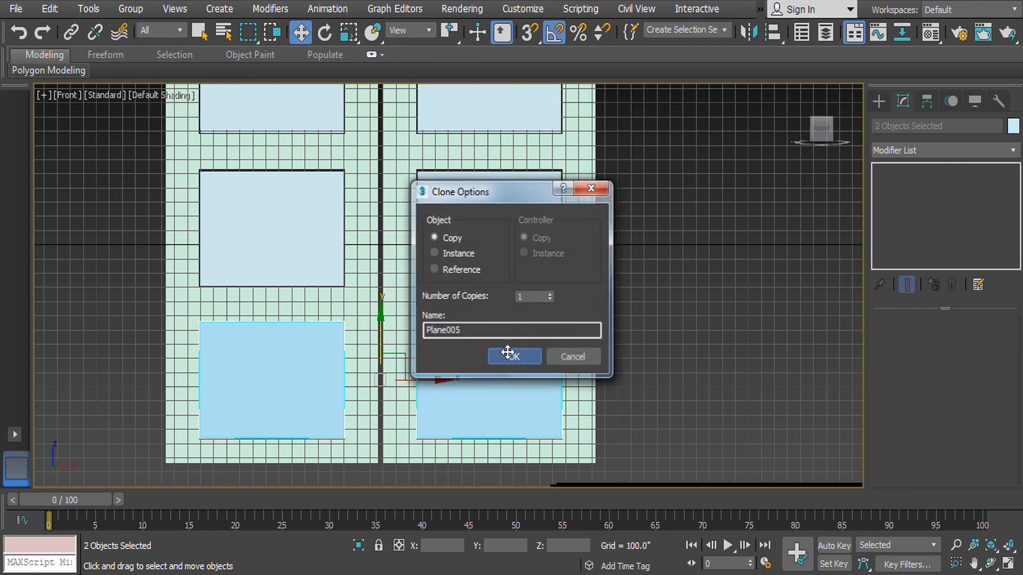
left_click(512, 357)
Select all six planes in the perspective view and move them along Y so they sit within the frames' openings
key("p")
middle_click_drag(677, 253, 632, 384)
scroll(632, 384, "down", 5)
middle_click_drag(603, 272, 586, 296, "alt")
scroll(621, 249, "up", 4)
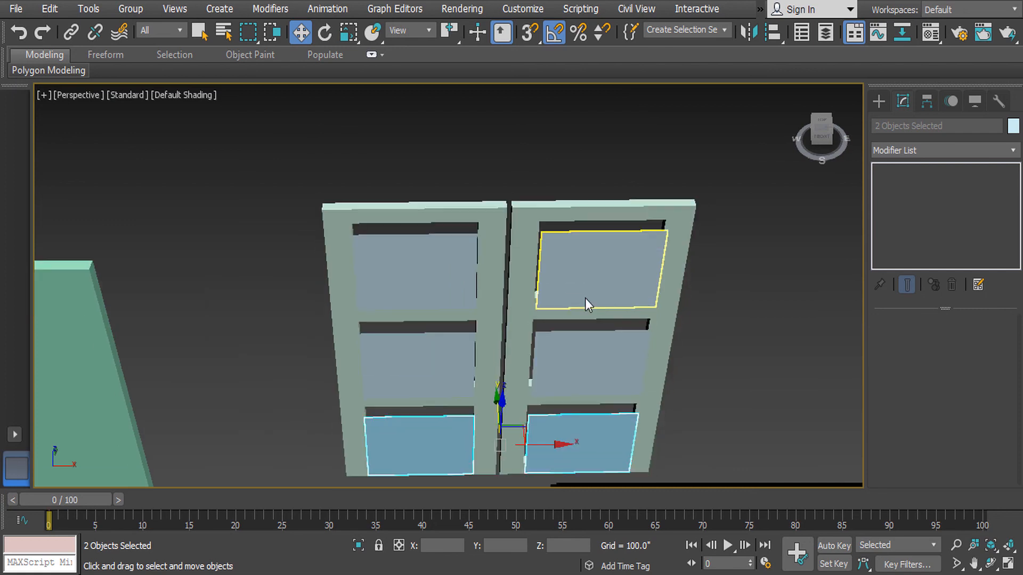
left_click(470, 265)
left_click(581, 356)
left_click(391, 362)
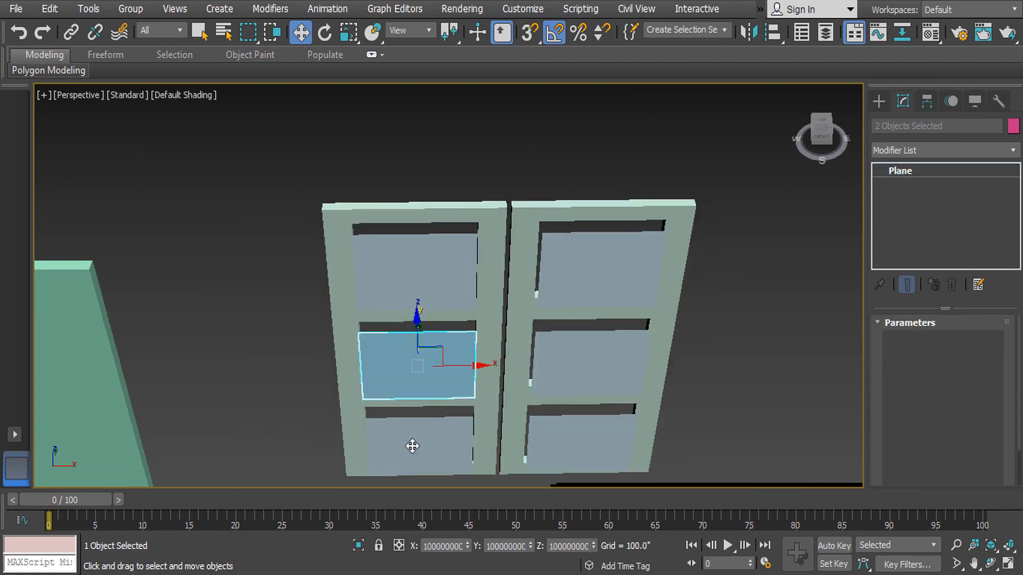
left_click(457, 290)
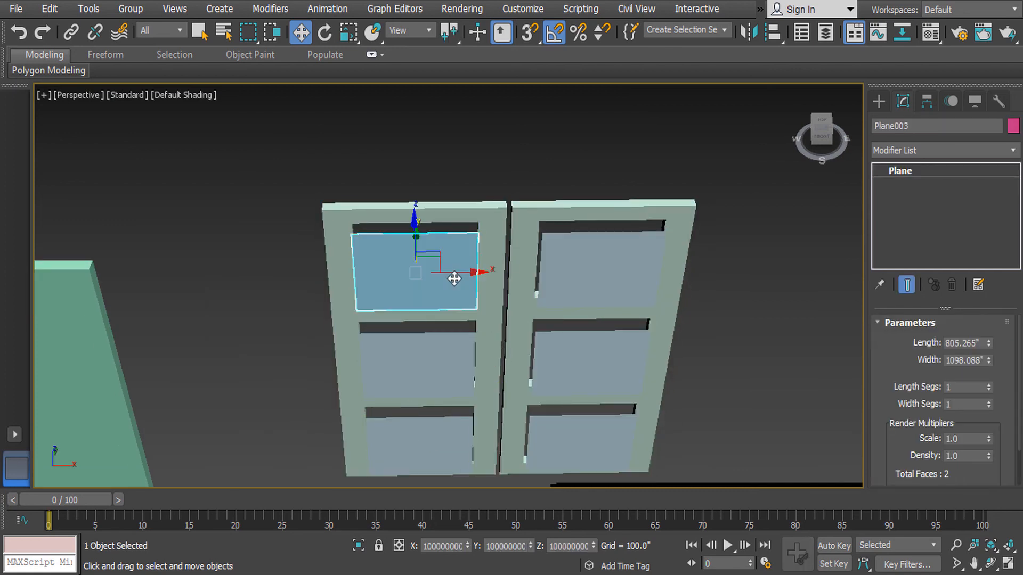
left_click(600, 272, "ctrl")
left_click(593, 359, "ctrl")
left_click(417, 365, "ctrl")
left_click(409, 445, "ctrl")
left_click(572, 456, "ctrl")
middle_click_drag(572, 408, 559, 304, "alt")
left_click_drag(450, 219, 441, 192)
middle_click_drag(442, 191, 612, 232, "alt")
scroll(617, 254, "up", 5)
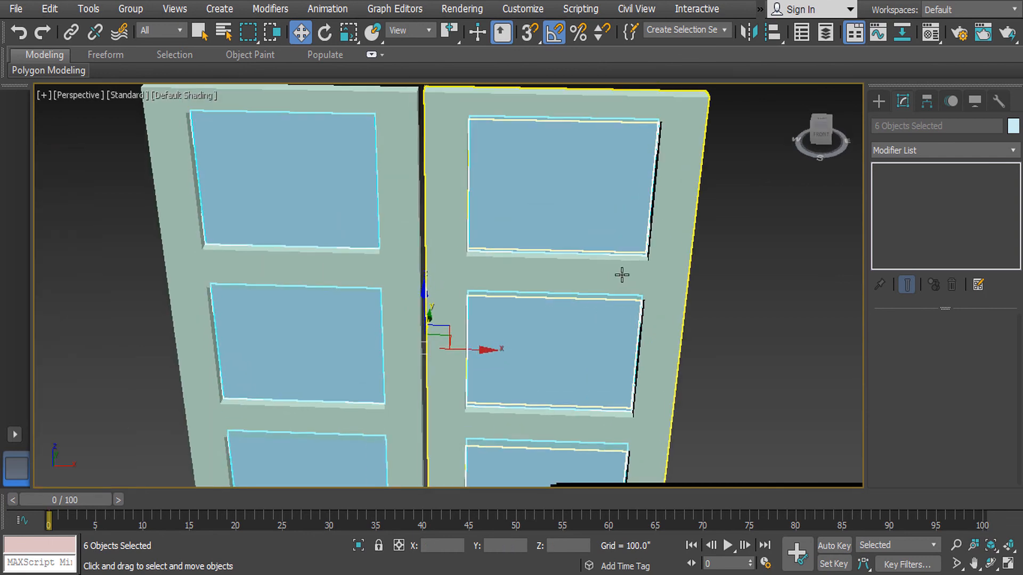
scroll(622, 274, "down", 5)
Deselect the planes and recolor the left window frame, trying dark yellow before settling on dark orange from the 3ds Max palette
left_click(640, 245)
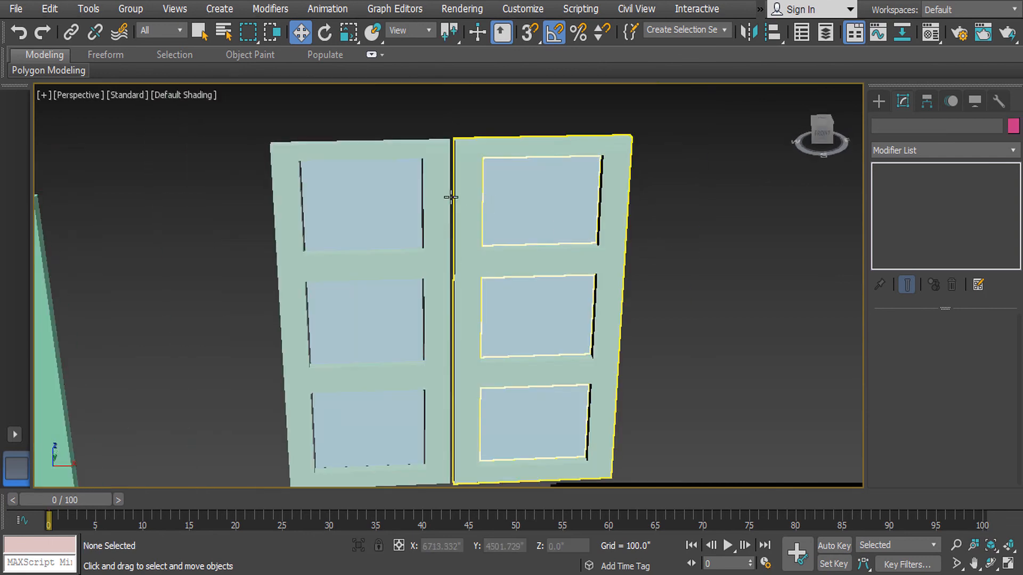
left_click(389, 152)
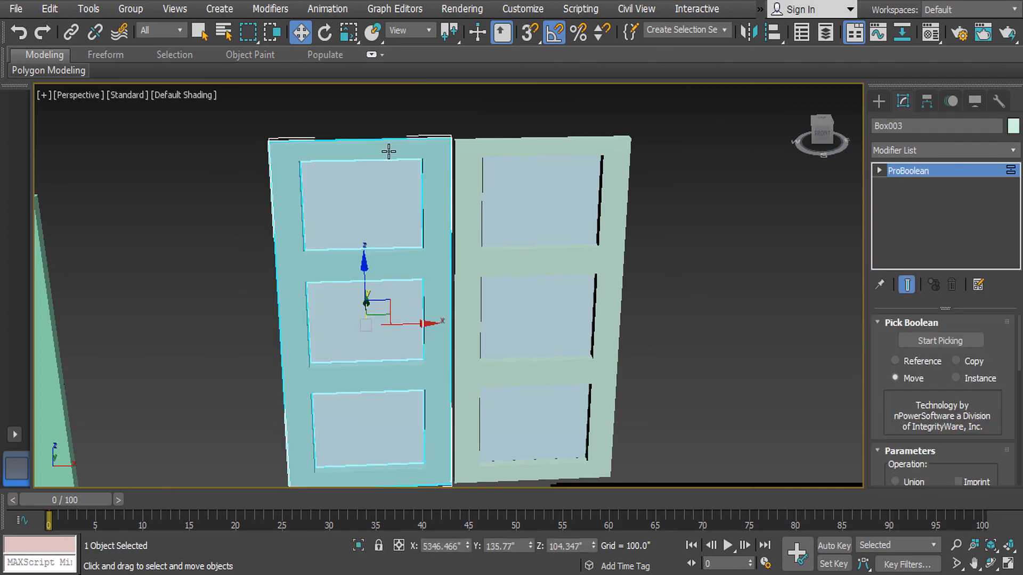
left_click(1013, 128)
left_click(606, 276)
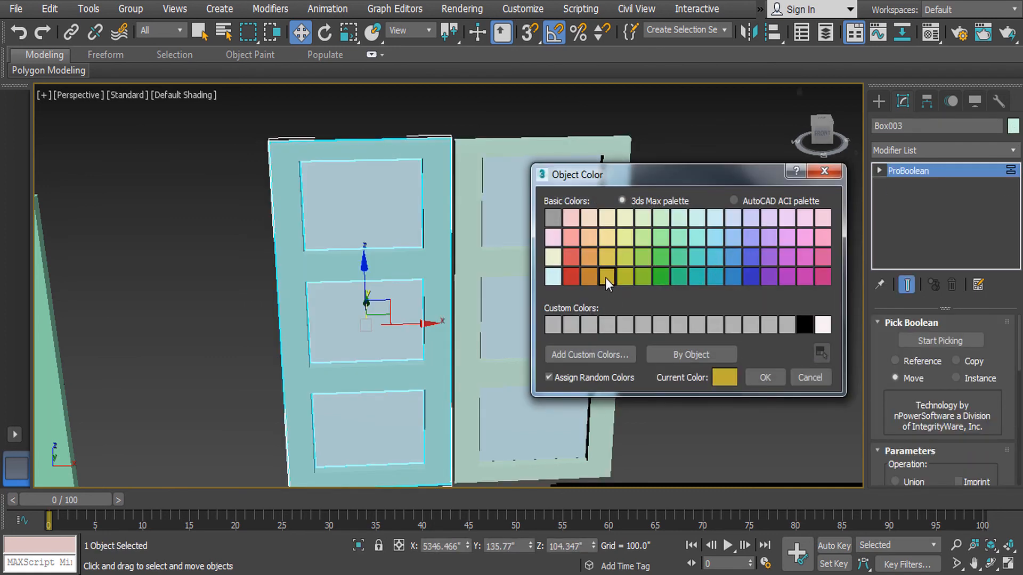
left_click(764, 378)
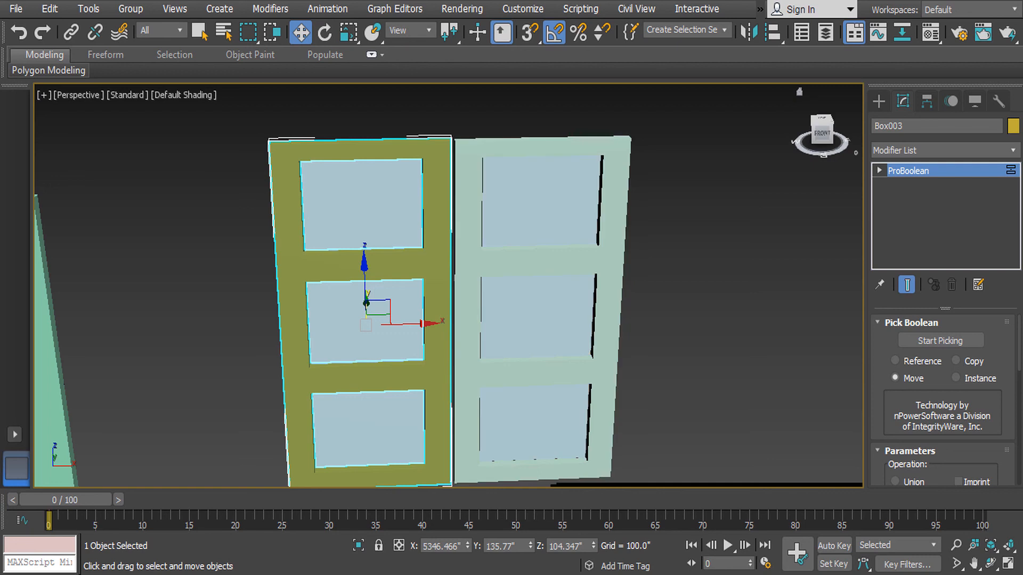
left_click(1013, 127)
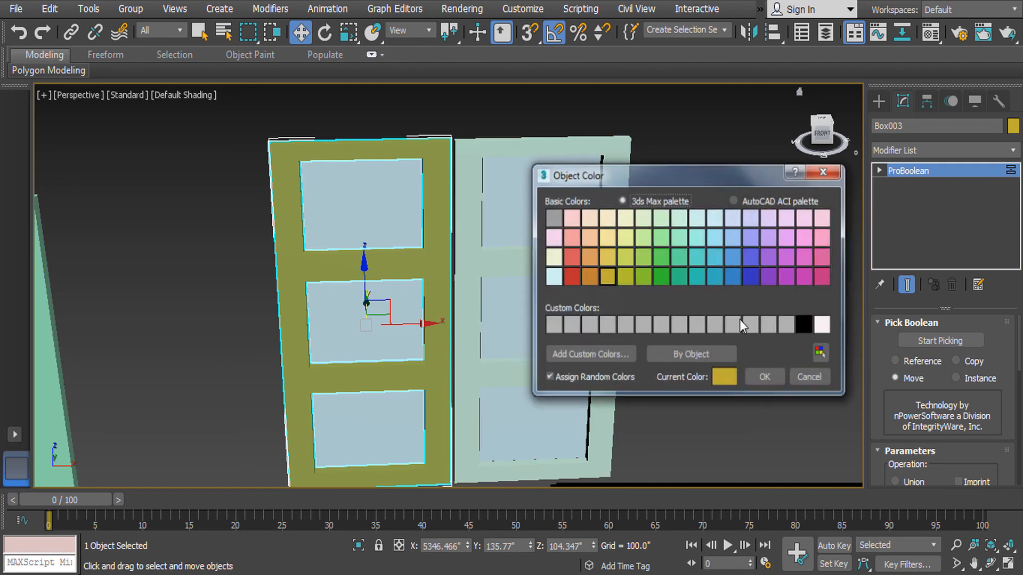
left_click(589, 275)
left_click(765, 378)
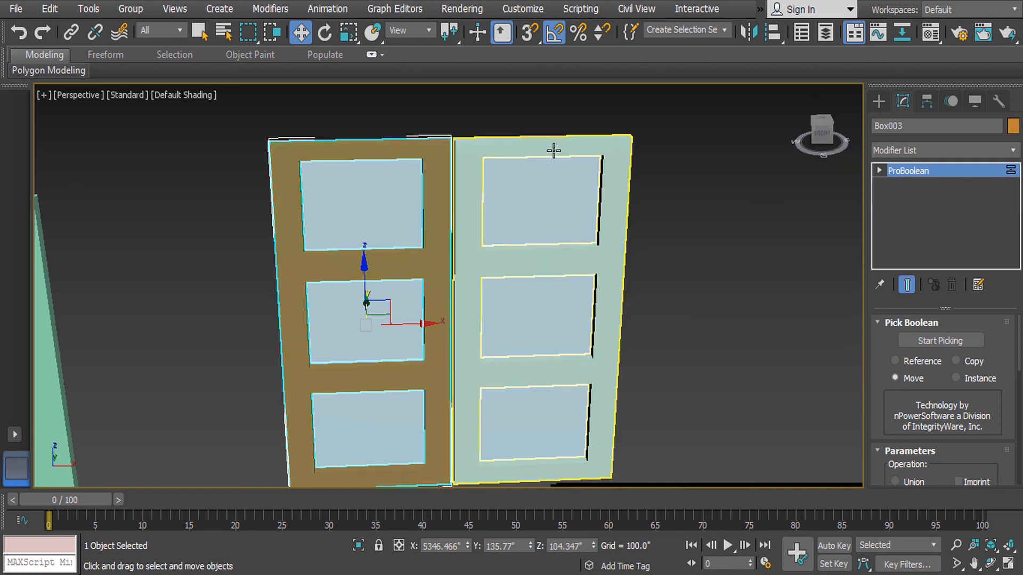
Set the right window frame's object color to the same dark orange as the left frame
left_click(553, 150)
left_click(1013, 125)
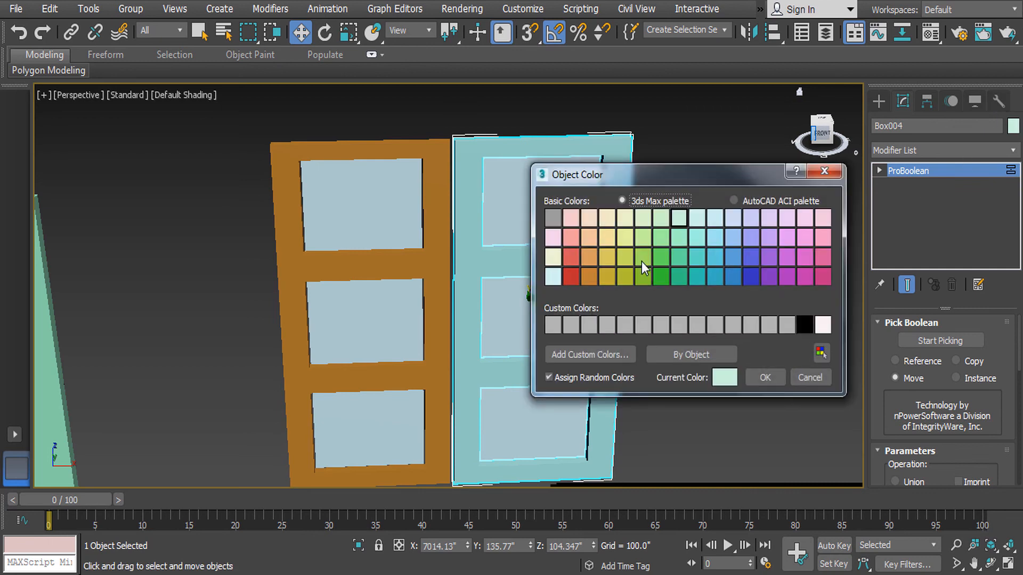
left_click(589, 275)
left_click(765, 377)
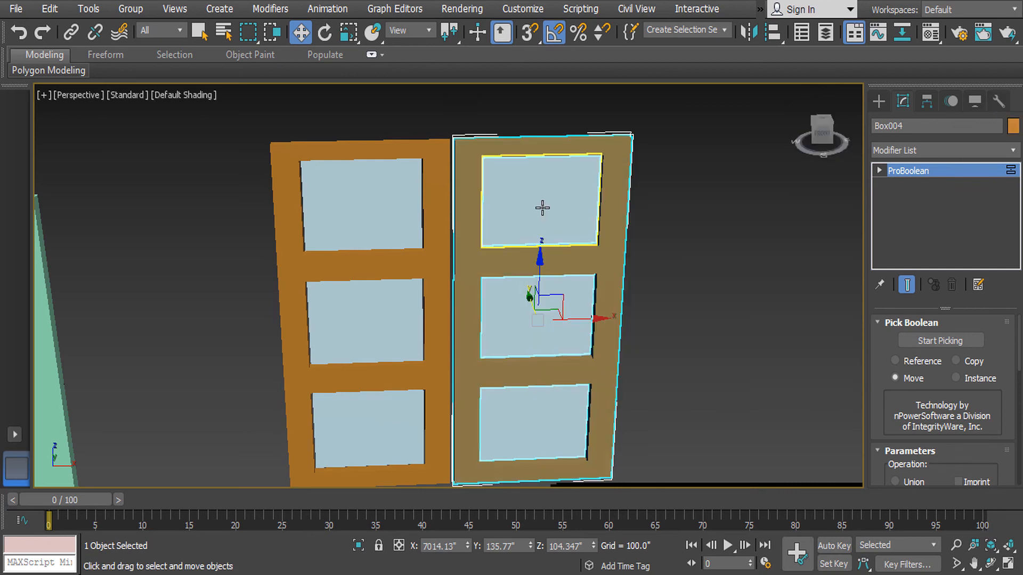
Select the right window frame with its three glass panes, move them about 13.2" along X away from the left frame, and deselect
left_click(541, 206)
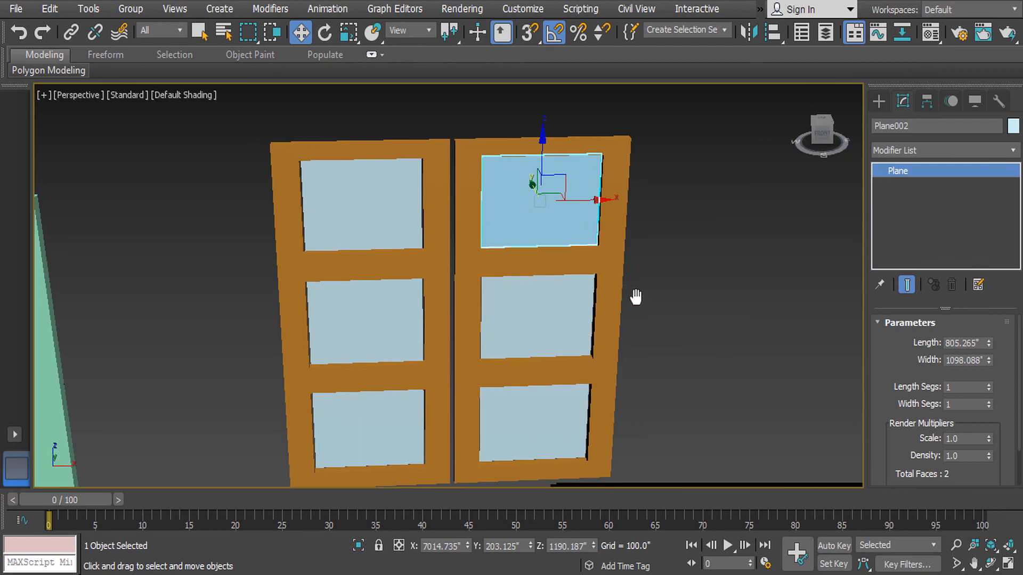
scroll(639, 295, "down", 3)
left_click_drag(567, 118, 728, 489)
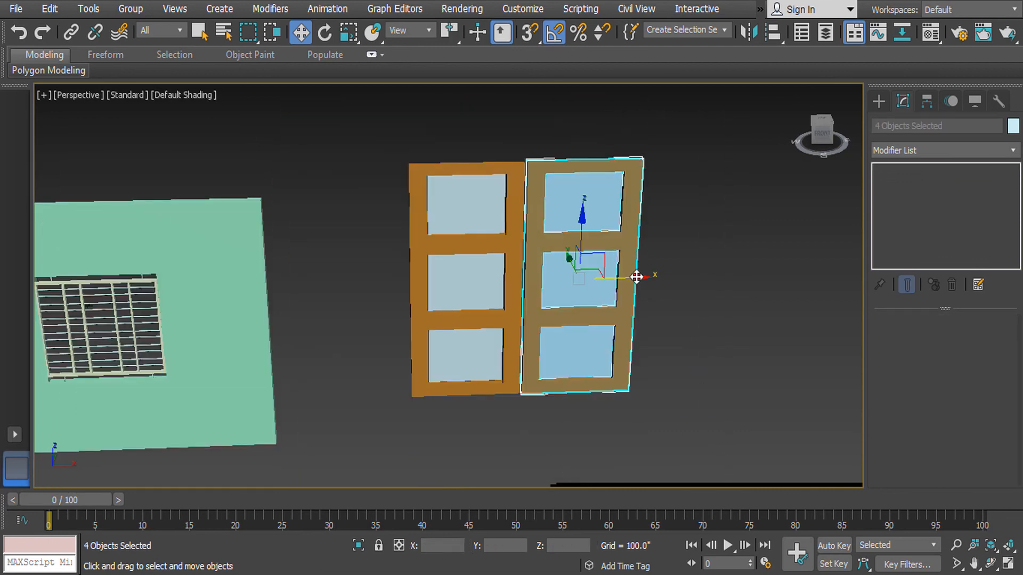
left_click_drag(645, 280, 639, 280)
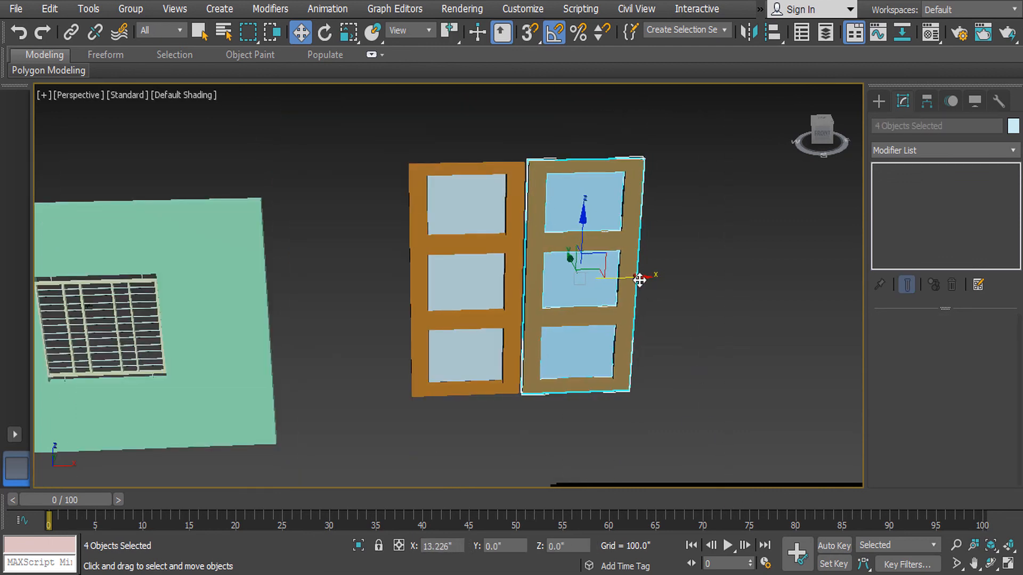
left_click(711, 342)
Fit the whole scene and examine the grille wall and the double window in the front view
key("z")
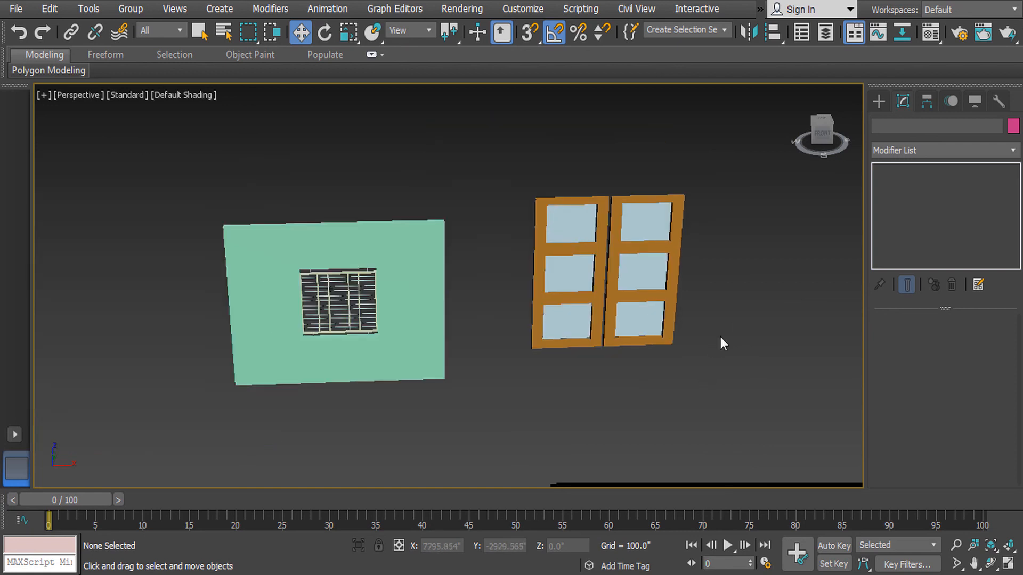
key("f")
key("z")
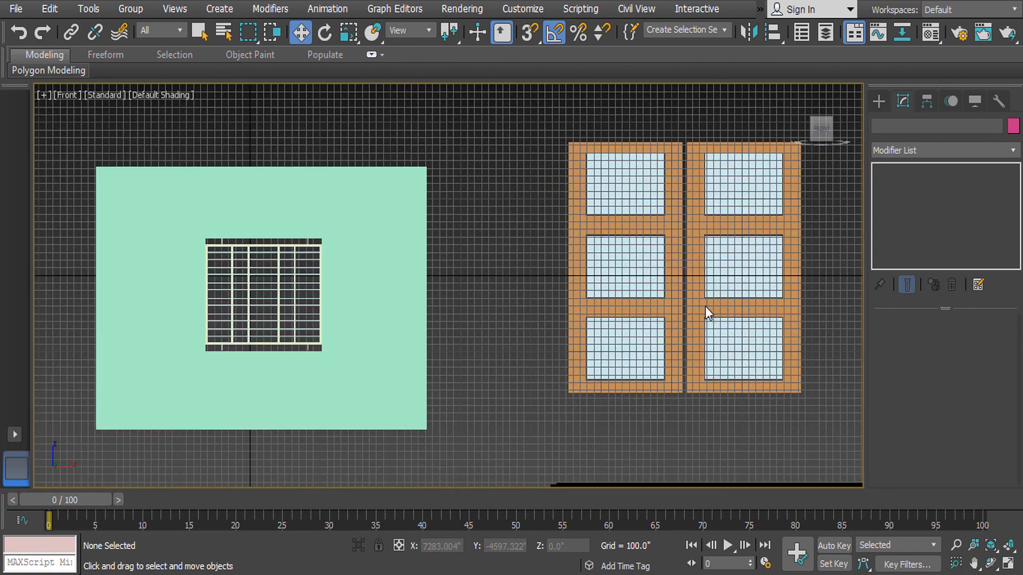
scroll(705, 314, "down", 3)
scroll(705, 324, "down", 3)
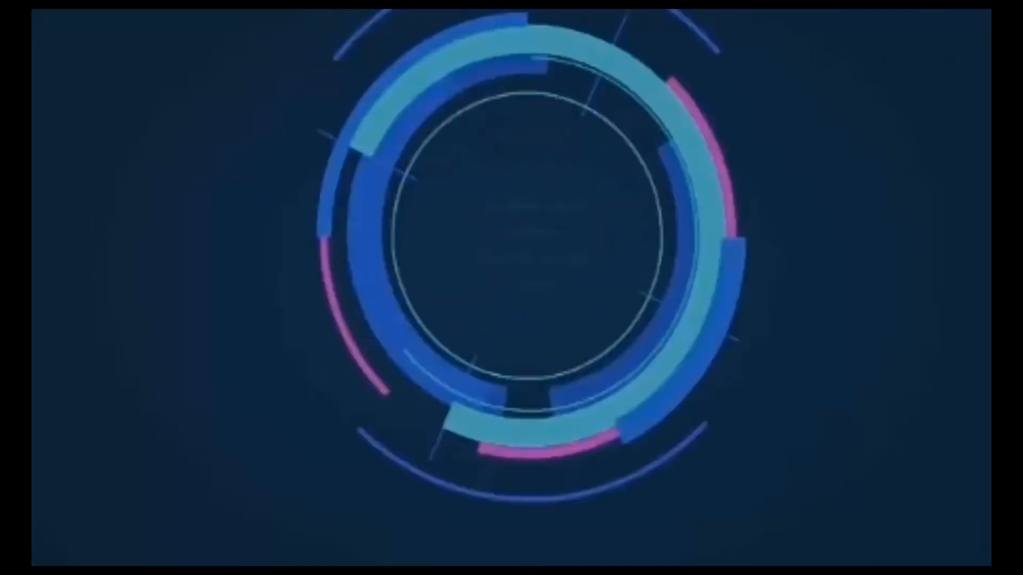